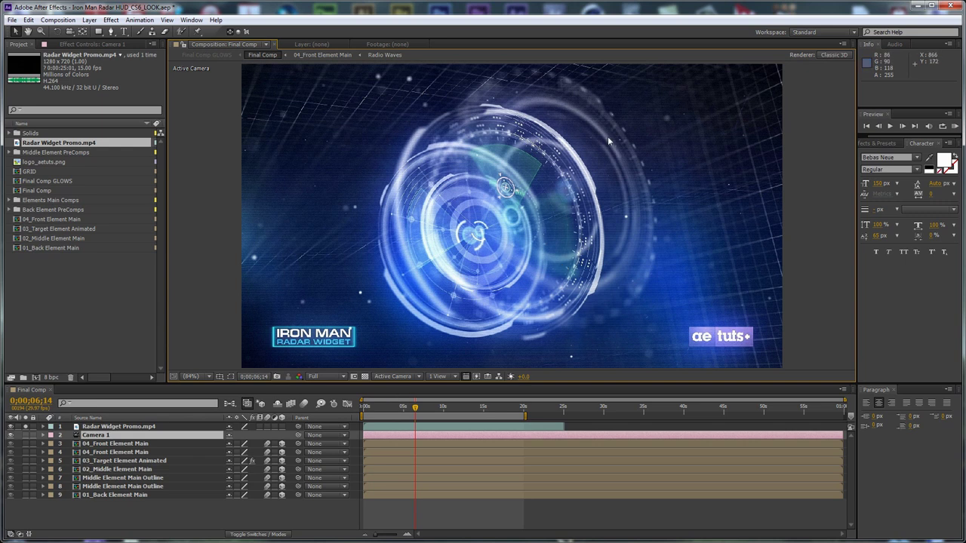
# Delete the Radar Widget Promo.mp4 reference layer from the Final Comp timeline.
pyautogui.click(425, 408)
pyautogui.moveTo(444, 410); pyautogui.dragTo(406, 419)
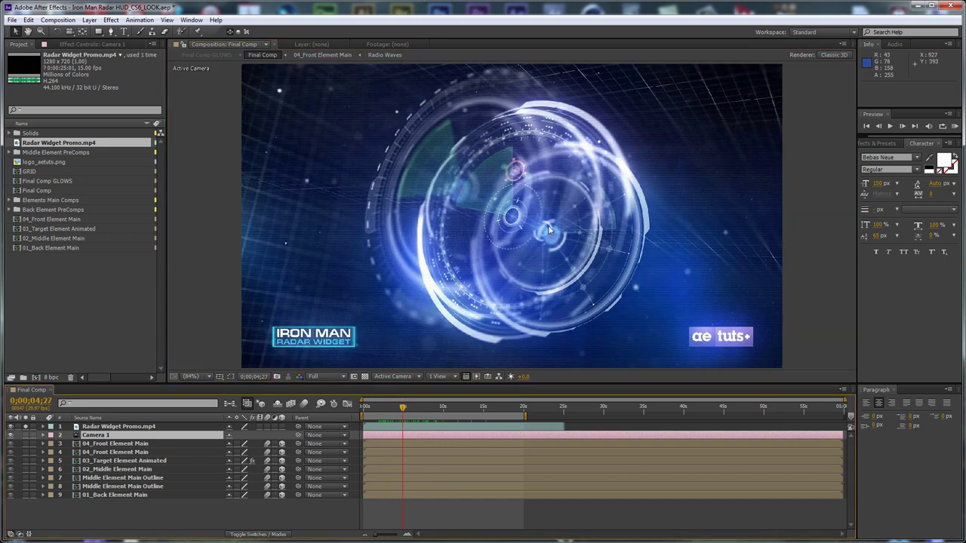
pyautogui.moveTo(487, 411)
pyautogui.mouseDown()
pyautogui.moveTo(556, 409)
pyautogui.moveTo(473, 409)
pyautogui.moveTo(481, 409)
pyautogui.mouseUp()
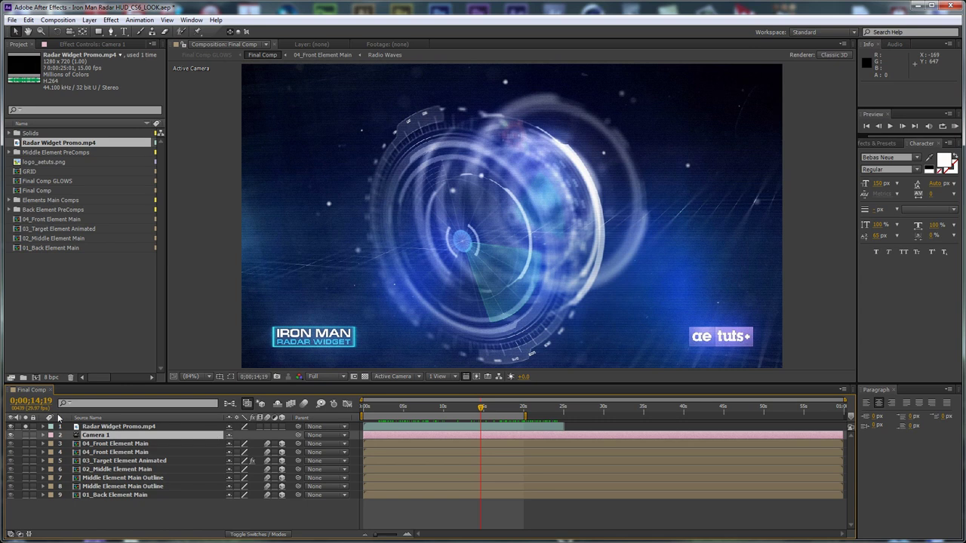
pyautogui.click(154, 427)
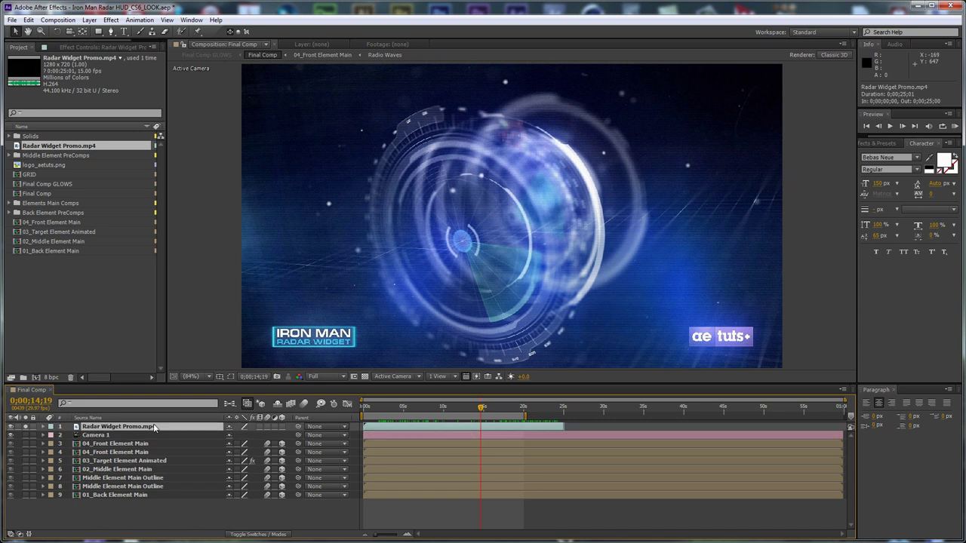
pyautogui.press('Delete')
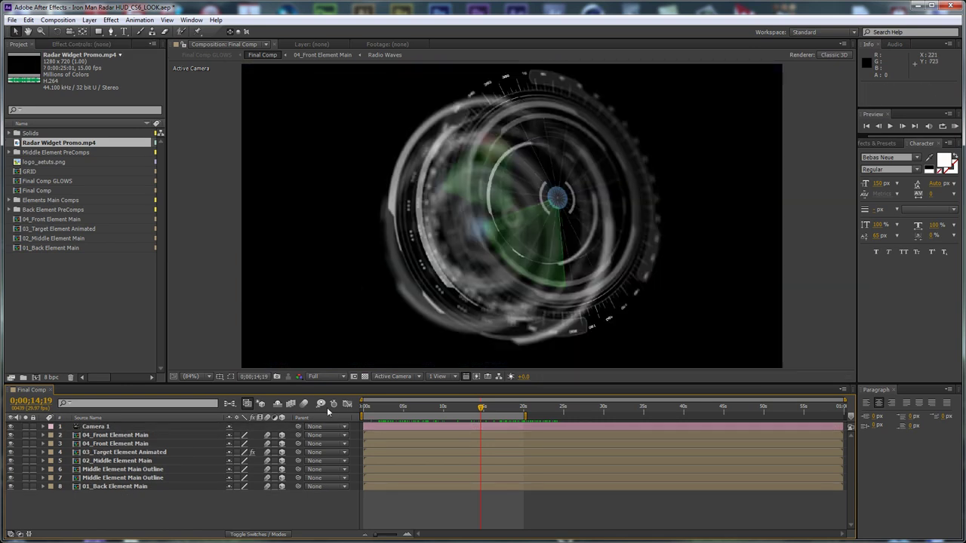
# Create a black 1280 x 720 px solid named BG and place it beneath all other layers.
pyautogui.moveTo(247, 499); pyautogui.dragTo(124, 423)
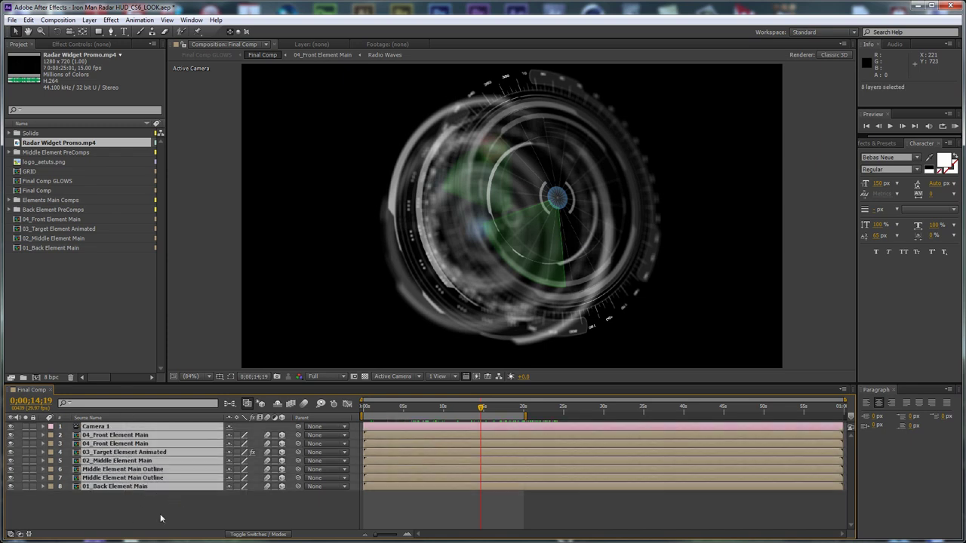
pyautogui.click(161, 518)
pyautogui.moveTo(405, 406); pyautogui.dragTo(454, 409)
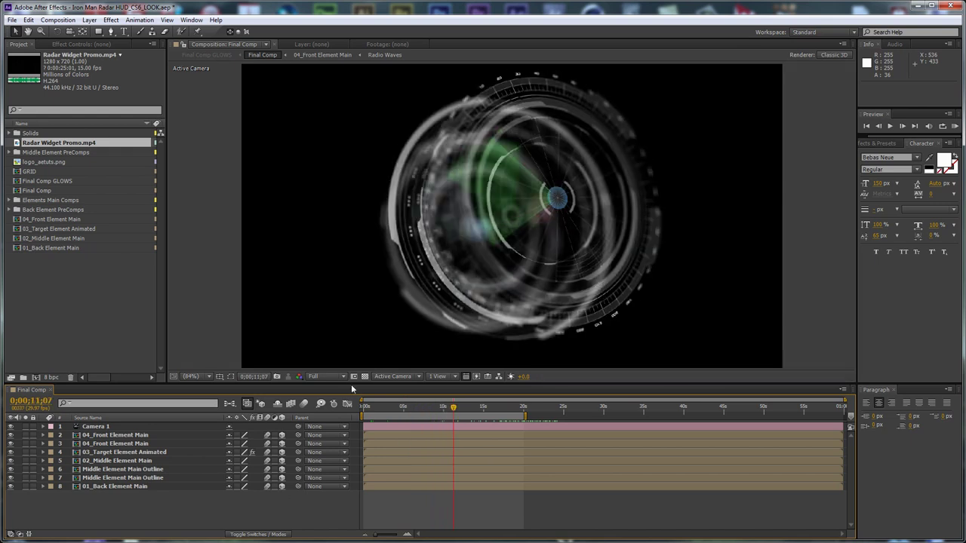
pyautogui.moveTo(352, 383); pyautogui.dragTo(351, 277)
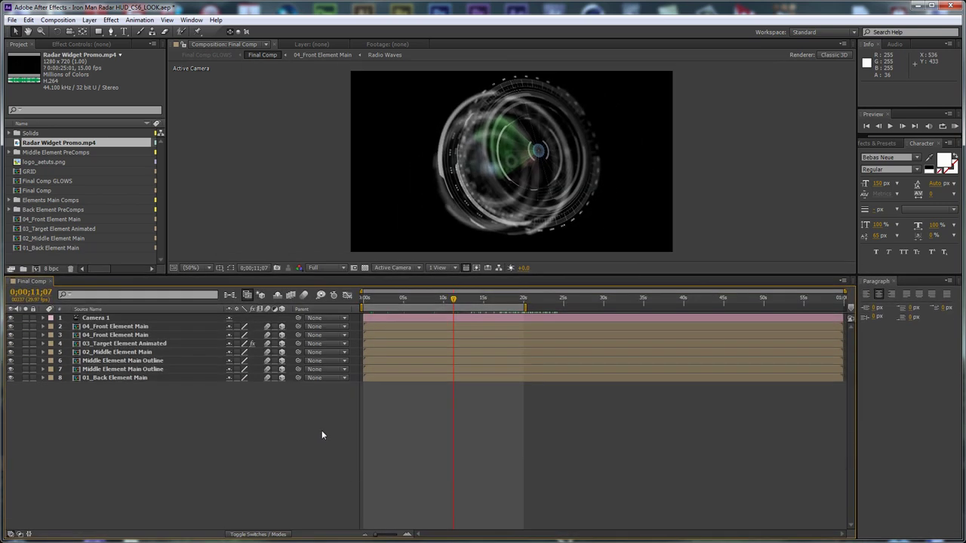
pyautogui.hotkey('ctrl', 'y')
pyautogui.write('BG')
pyautogui.click(512, 395)
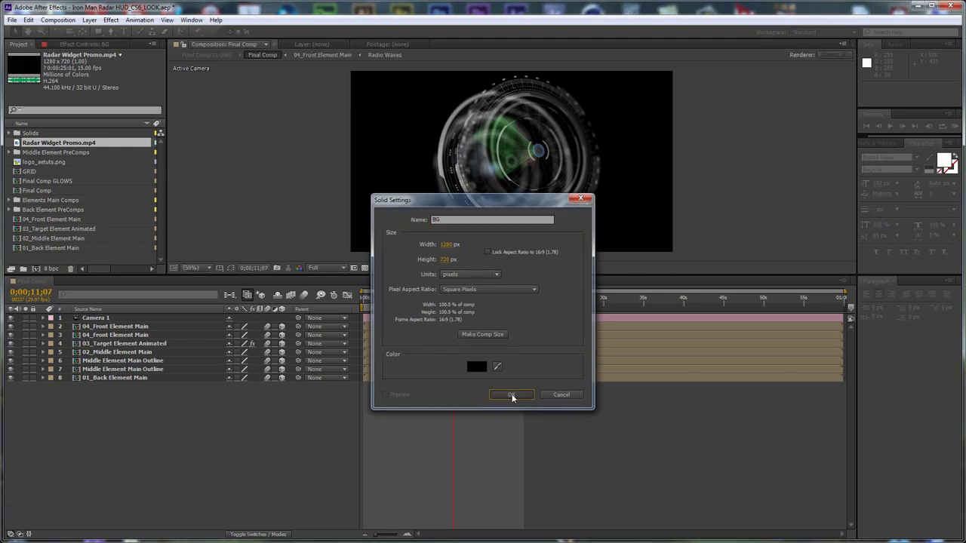
pyautogui.moveTo(168, 321); pyautogui.dragTo(172, 407)
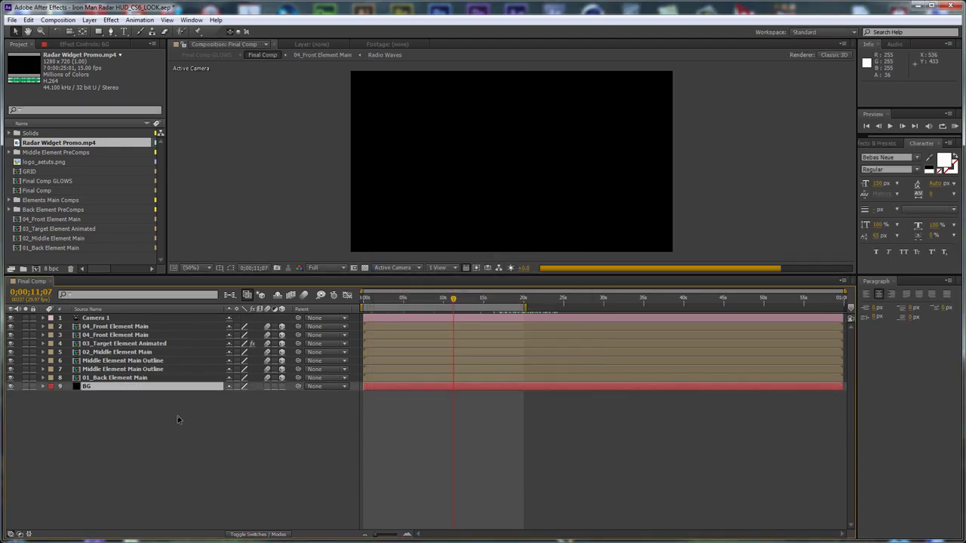
# Apply the Ramp effect to the BG layer and set the vertical start of the ramp to 360.
pyautogui.click(111, 19)
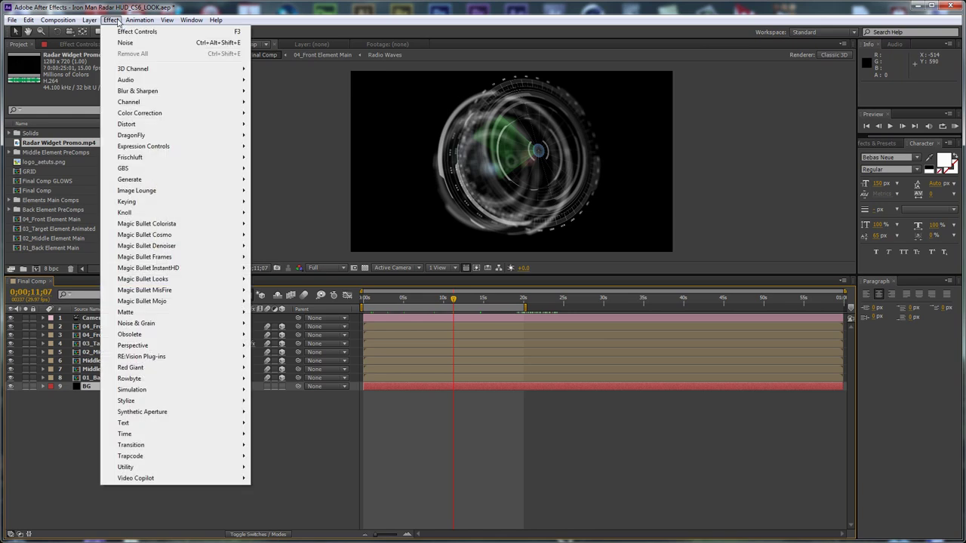
pyautogui.moveTo(169, 181)
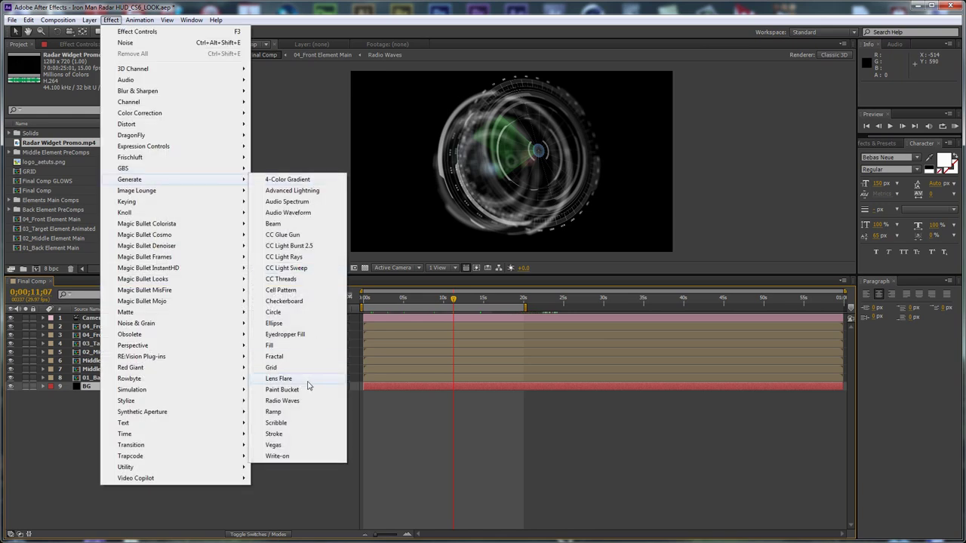
pyautogui.click(273, 412)
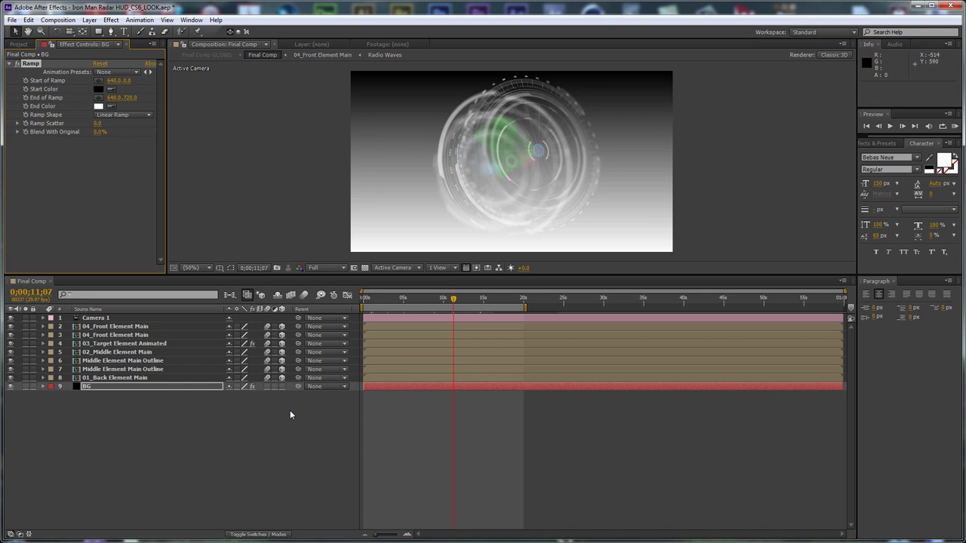
pyautogui.click(128, 80)
pyautogui.write('360')
pyautogui.press('Return')
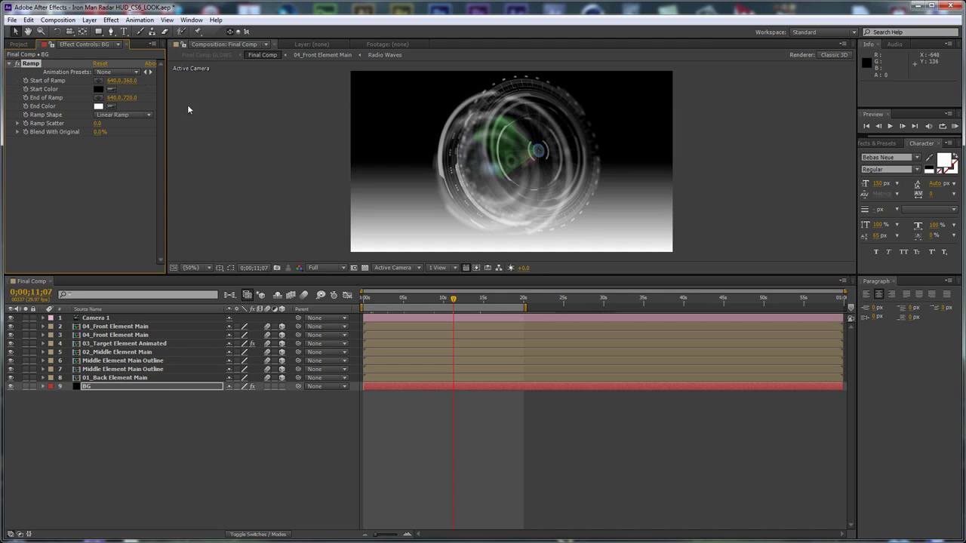
# Change the BG ramp to a Radial Ramp and set the vertical end of the ramp to 1400.
pyautogui.click(130, 116)
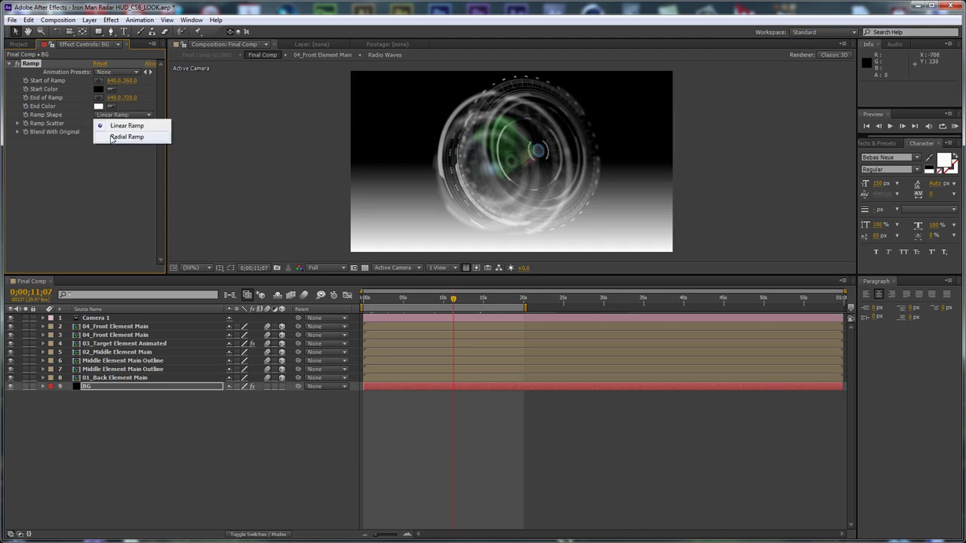
pyautogui.click(123, 137)
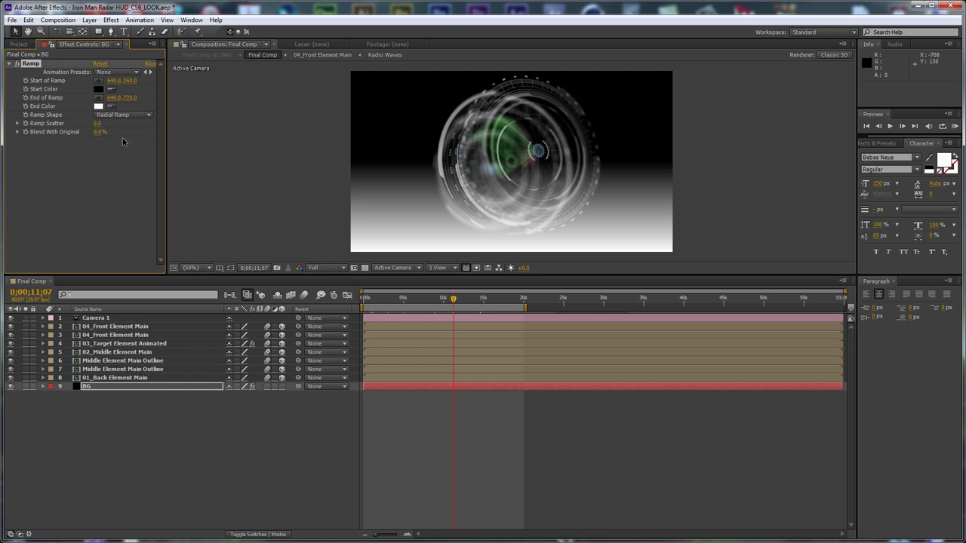
pyautogui.click(131, 98)
pyautogui.write('1400')
pyautogui.press('Return')
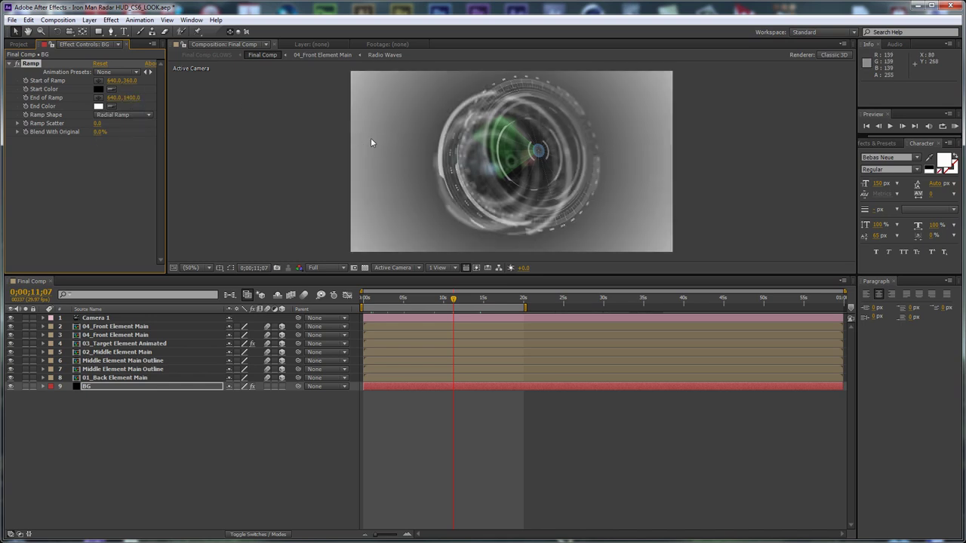
# Set the BG ramp's end color to black and its start color to dark blue 000326.
pyautogui.click(111, 106)
pyautogui.click(108, 94)
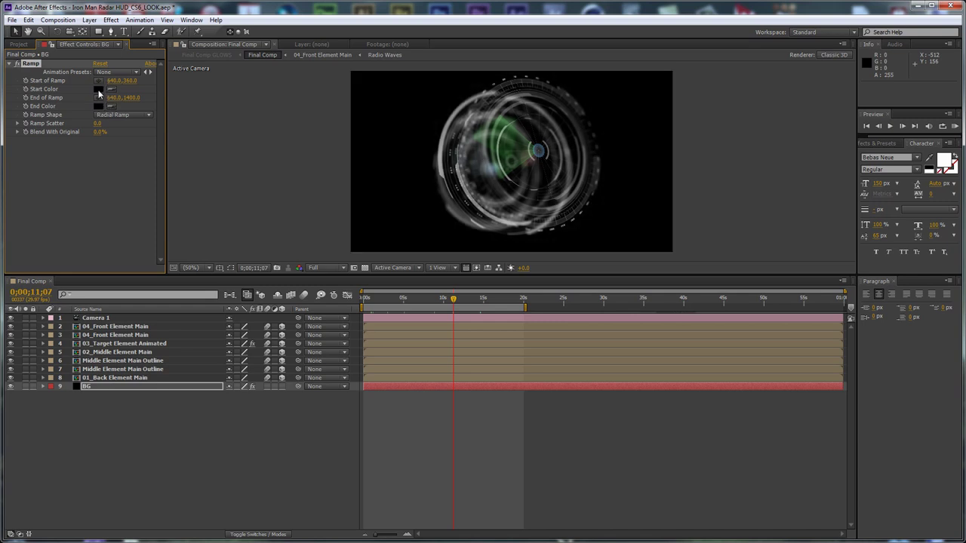
pyautogui.click(99, 90)
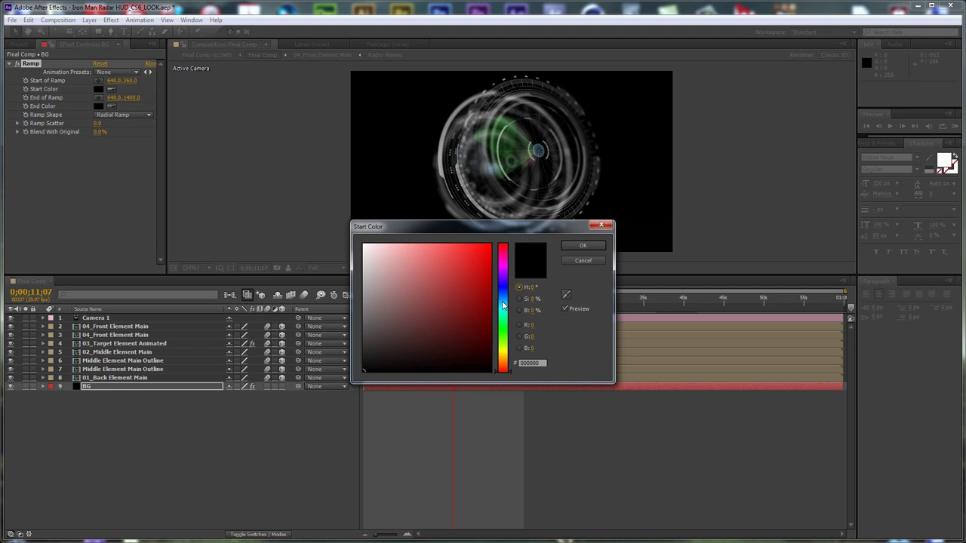
pyautogui.click(566, 295)
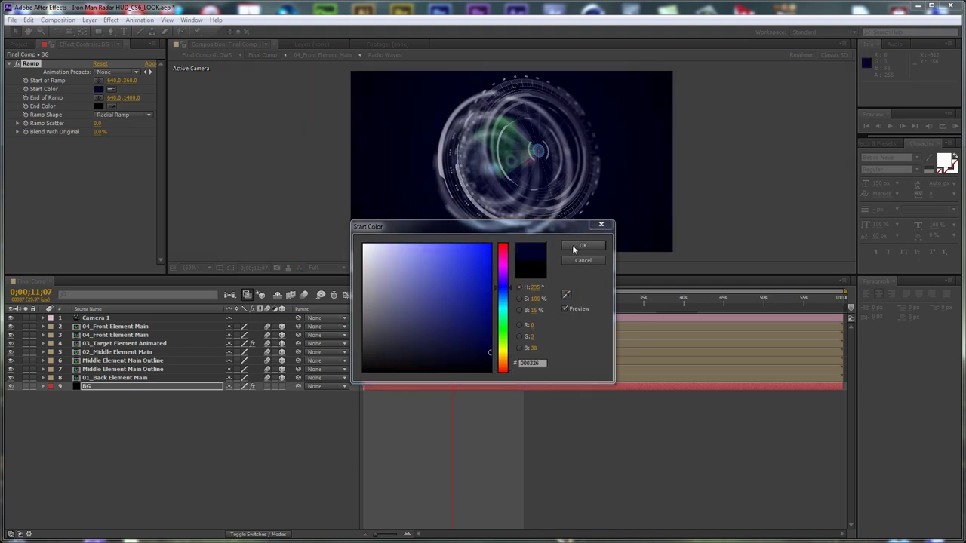
pyautogui.click(574, 248)
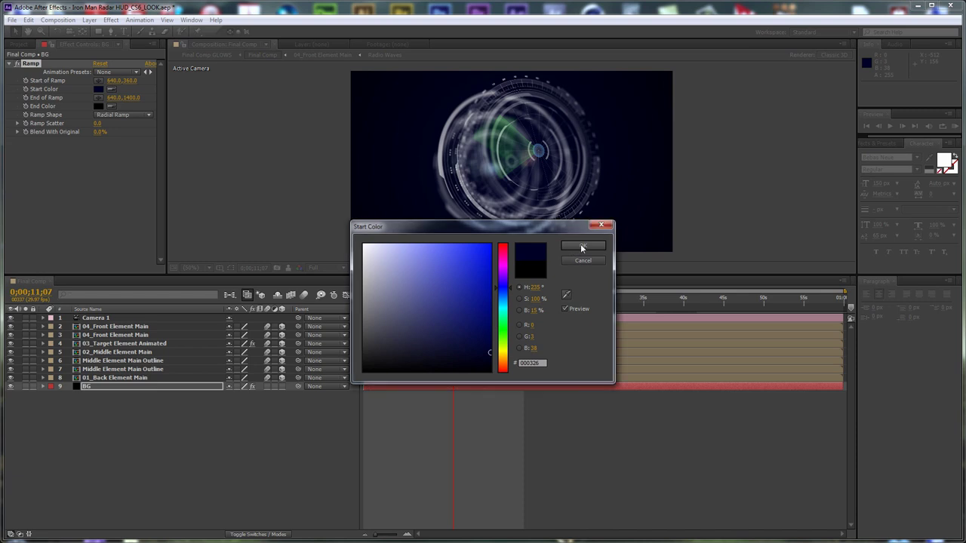
pyautogui.click(581, 248)
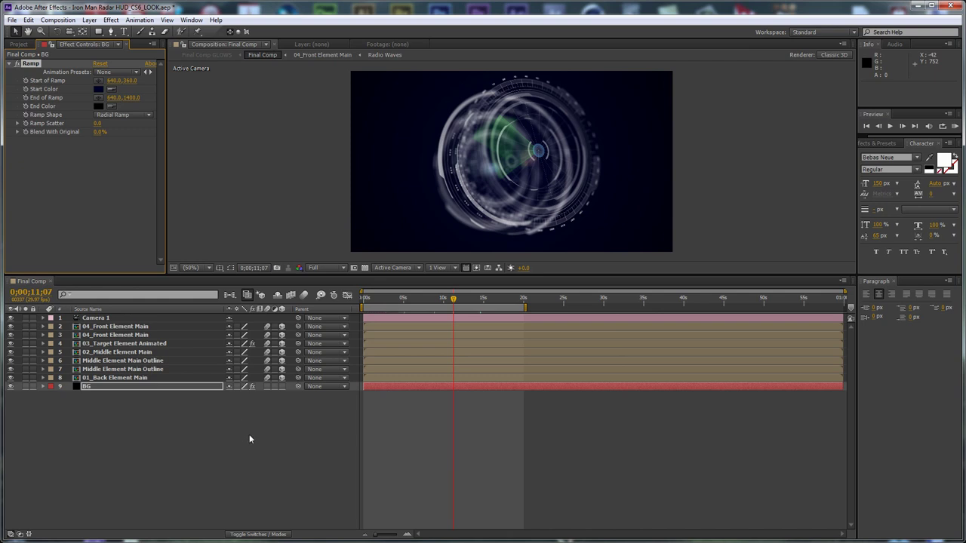
# Create a black 2500 x 2500 px solid named Grid.
pyautogui.click(250, 436)
pyautogui.hotkey('ctrl', 'y')
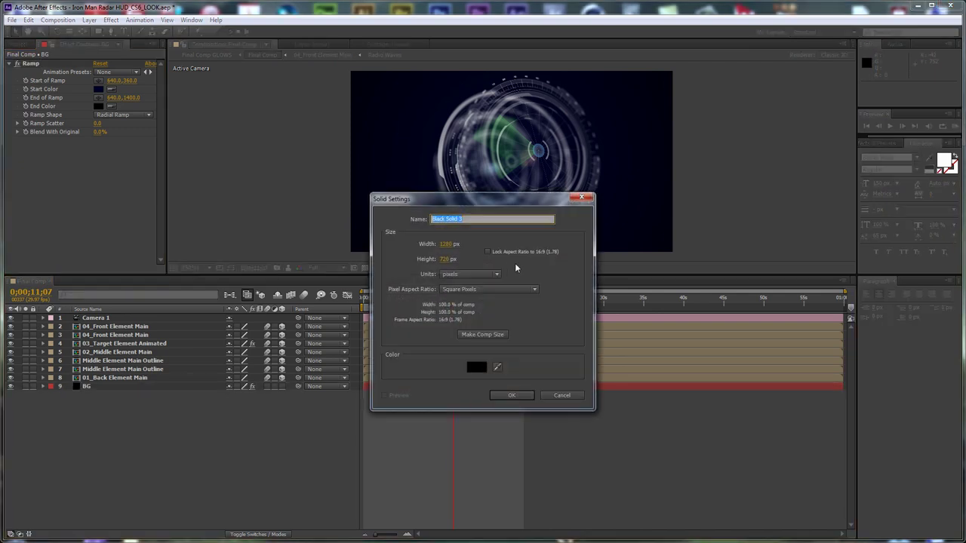
pyautogui.write('Grid')
pyautogui.click(447, 244)
pyautogui.write('2500')
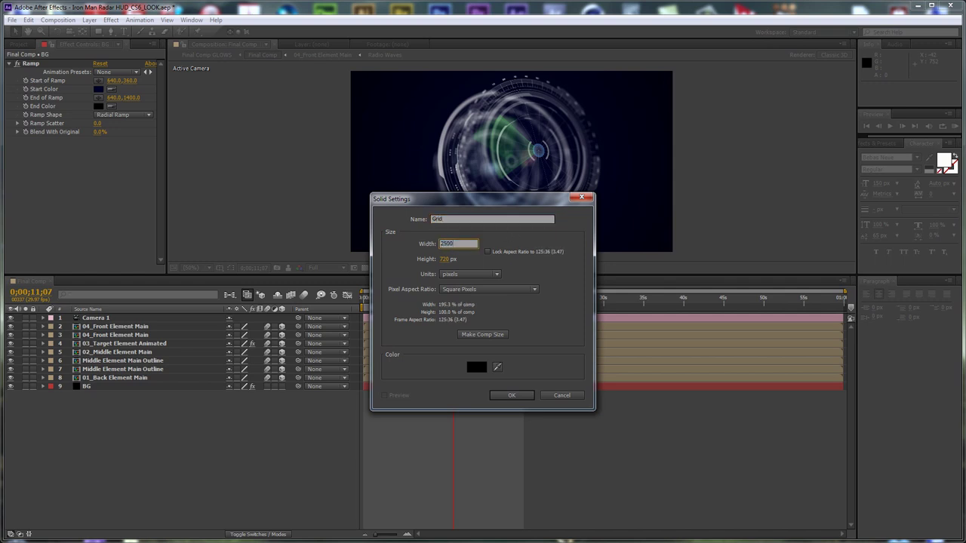
pyautogui.press('Tab')
pyautogui.write('2500')
pyautogui.press('Return')
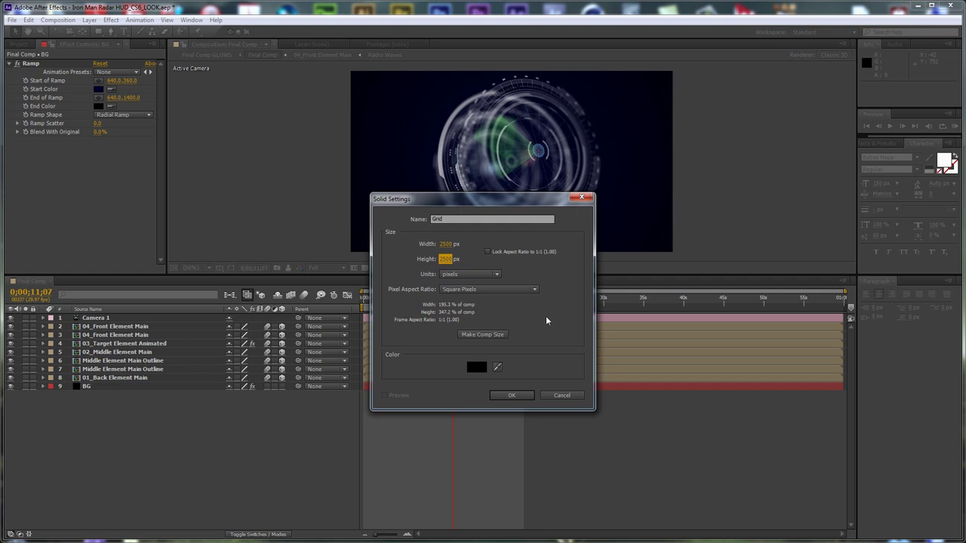
pyautogui.click(521, 394)
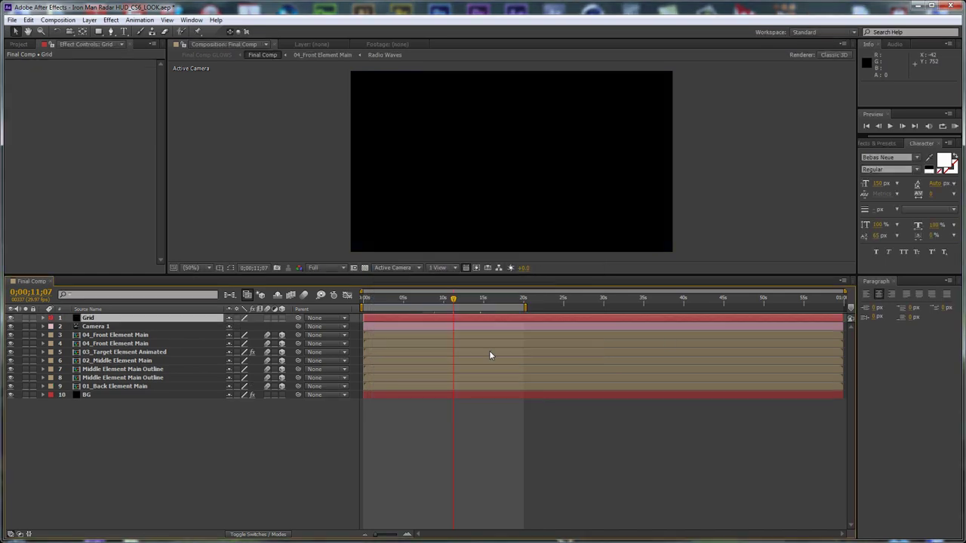
# Apply the Grid effect to the Grid layer and set Size From to Width Slider.
pyautogui.click(111, 19)
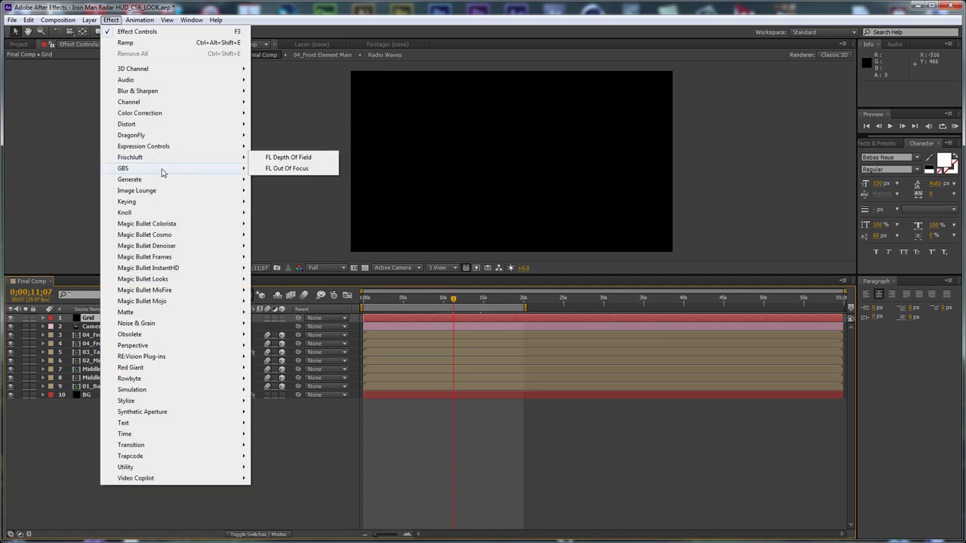
pyautogui.moveTo(174, 180)
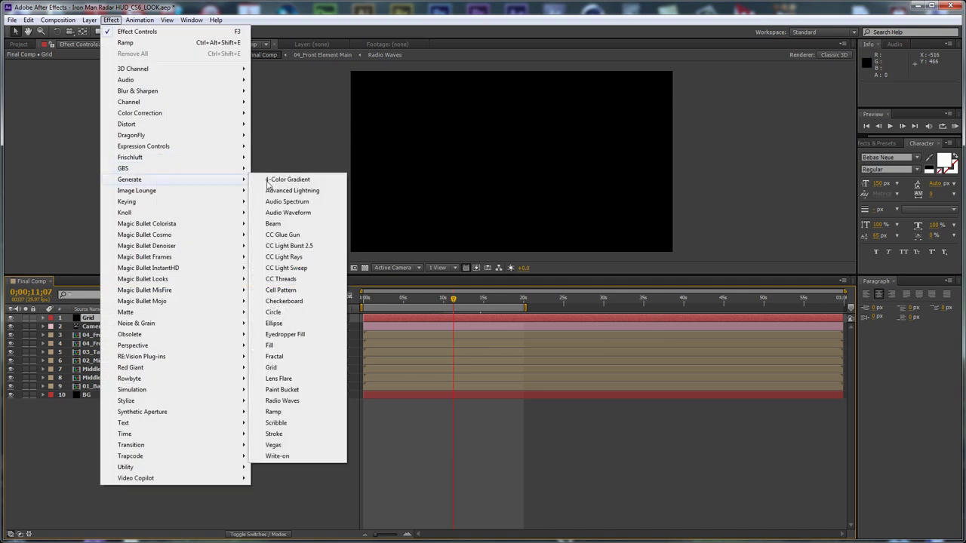
pyautogui.click(298, 367)
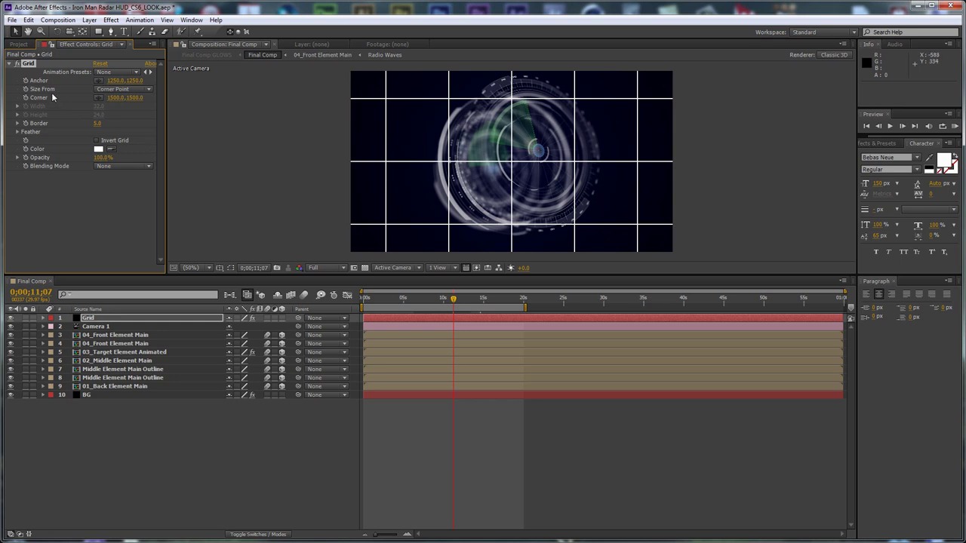
pyautogui.click(135, 90)
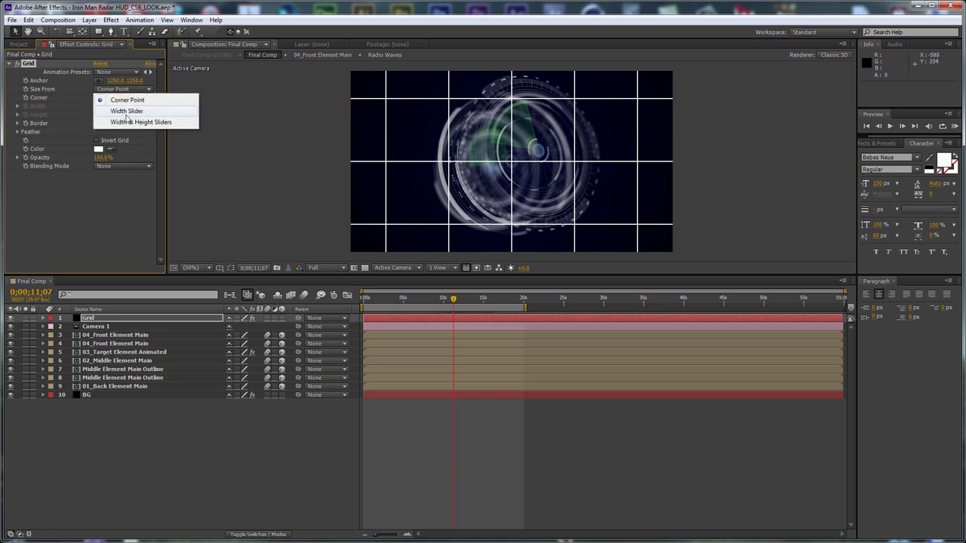
pyautogui.click(111, 110)
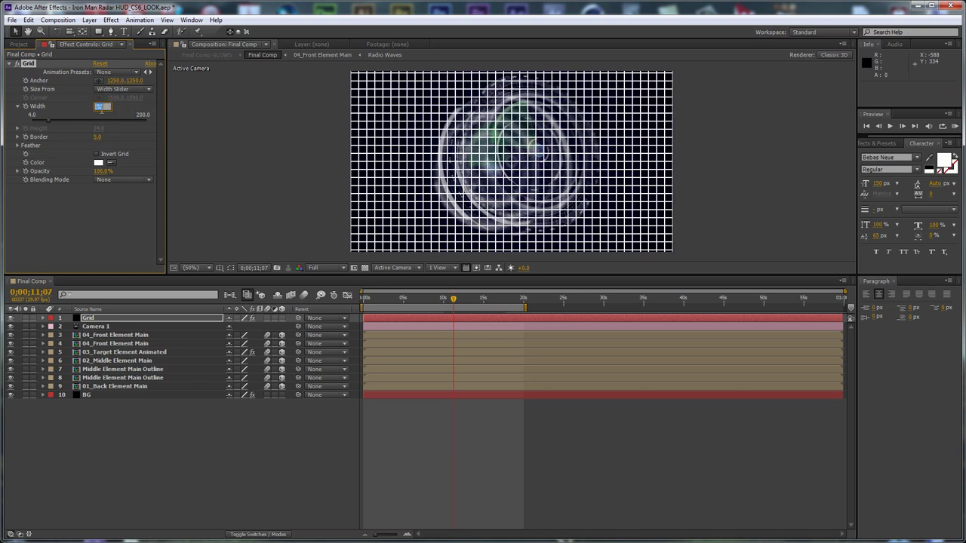
# Set the Grid effect's border to 2 and its width to 128.
pyautogui.click(97, 138)
pyautogui.write('2')
pyautogui.press('Return')
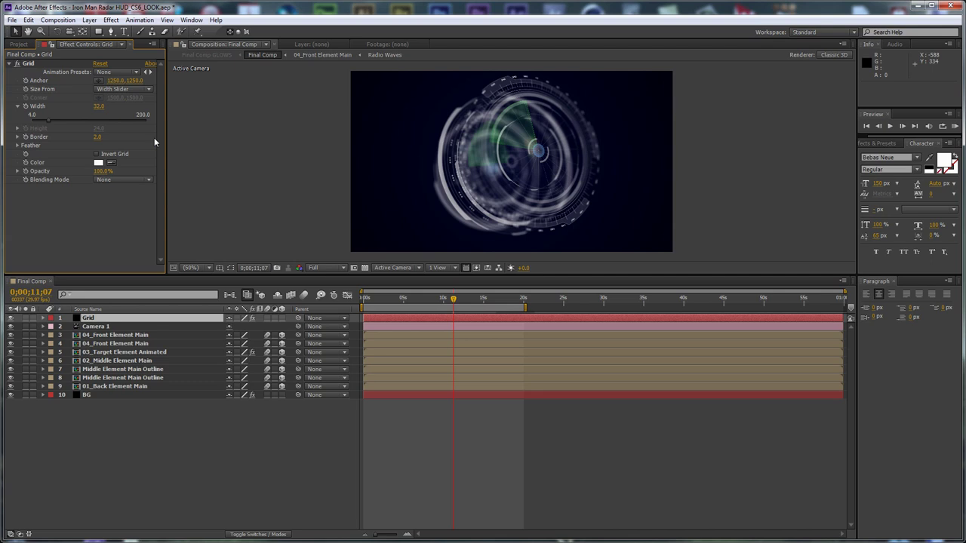
pyautogui.click(99, 106)
pyautogui.write('128')
pyautogui.press('Return')
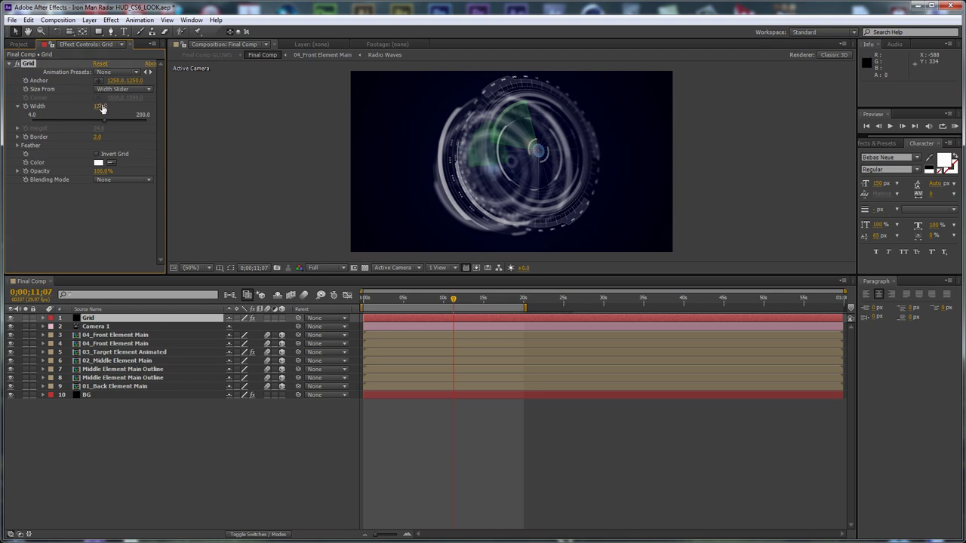
pyautogui.press('.')
pyautogui.press('.')
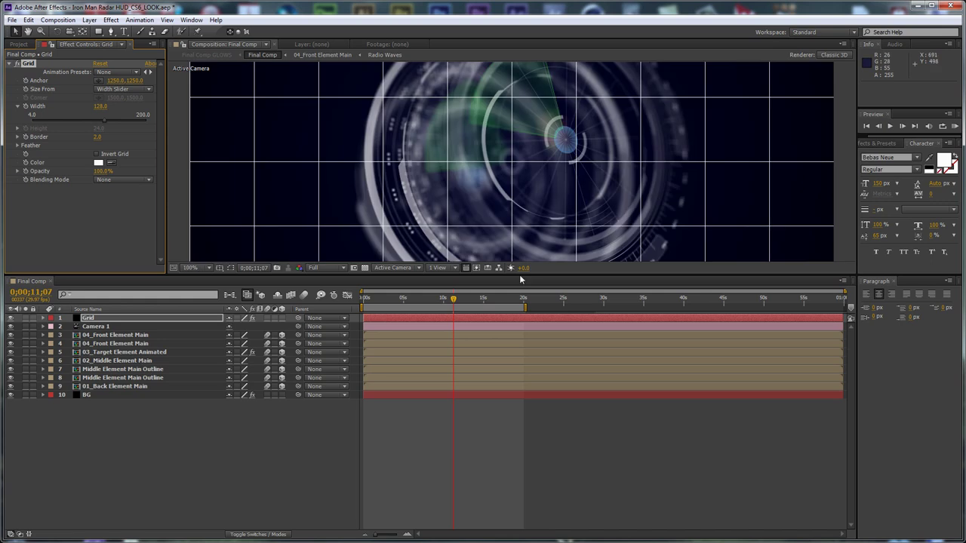
pyautogui.moveTo(547, 276); pyautogui.dragTo(548, 339)
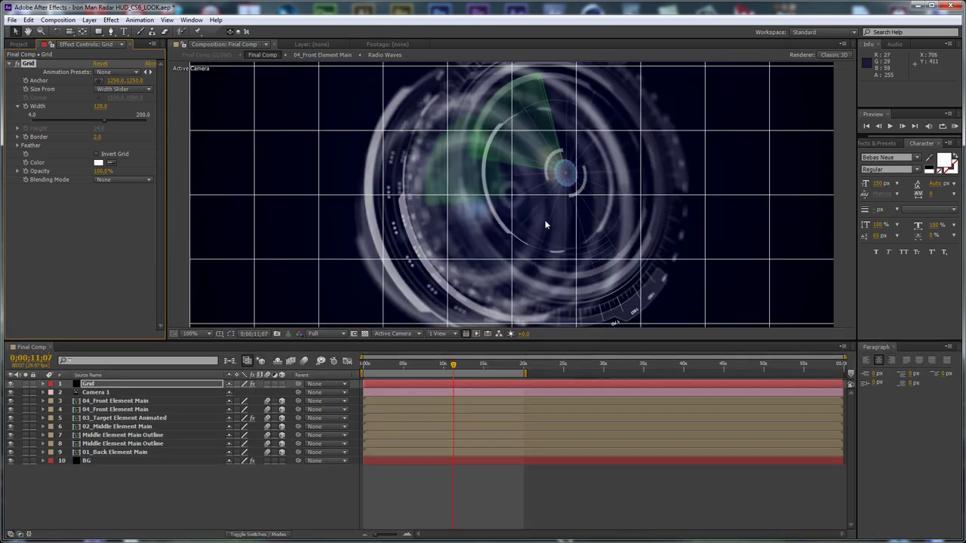
pyautogui.moveTo(545, 220)
pyautogui.mouseDown()
pyautogui.moveTo(563, 209)
pyautogui.moveTo(554, 247)
pyautogui.moveTo(553, 236)
pyautogui.mouseUp()
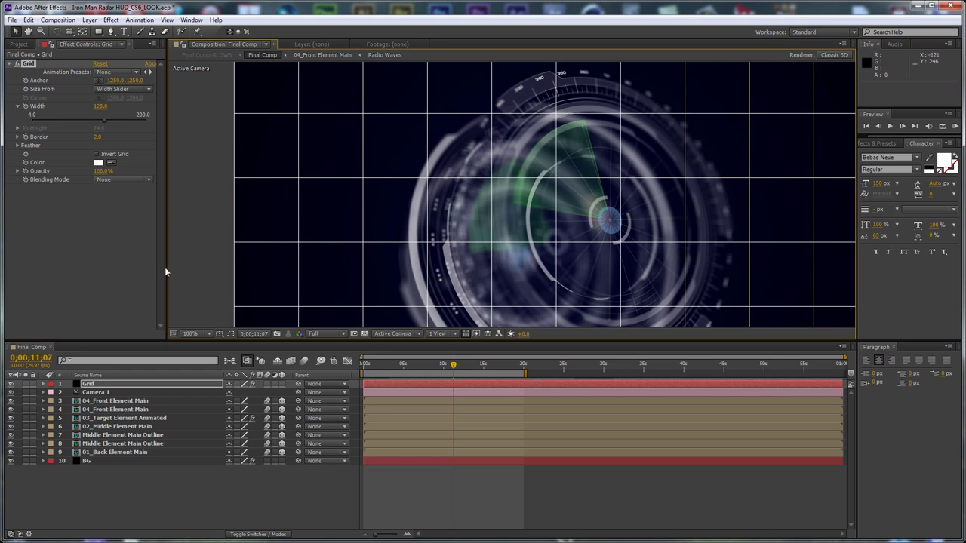
# Set the Grid effect's opacity to 50% and duplicate the effect on the Grid layer.
pyautogui.click(102, 171)
pyautogui.press('Return')
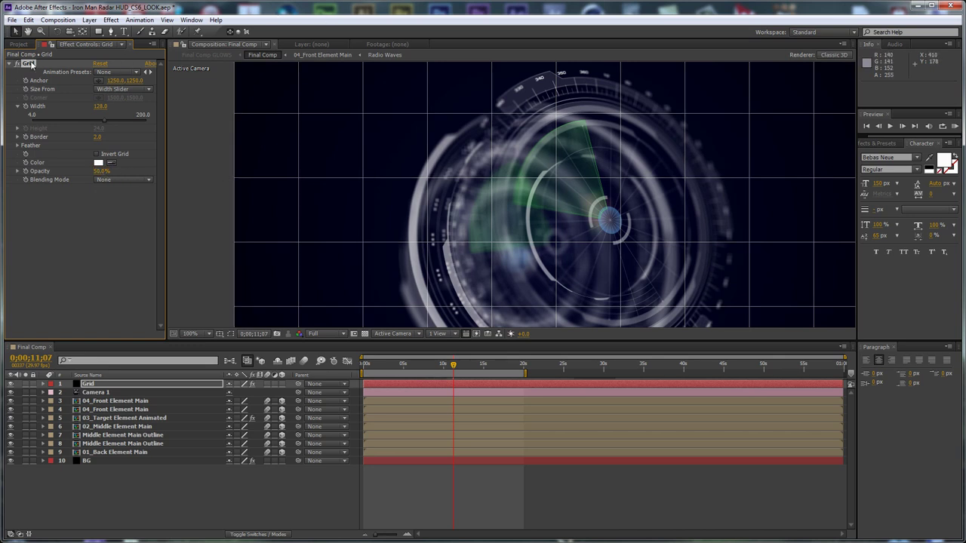
pyautogui.hotkey('ctrl', 'd')
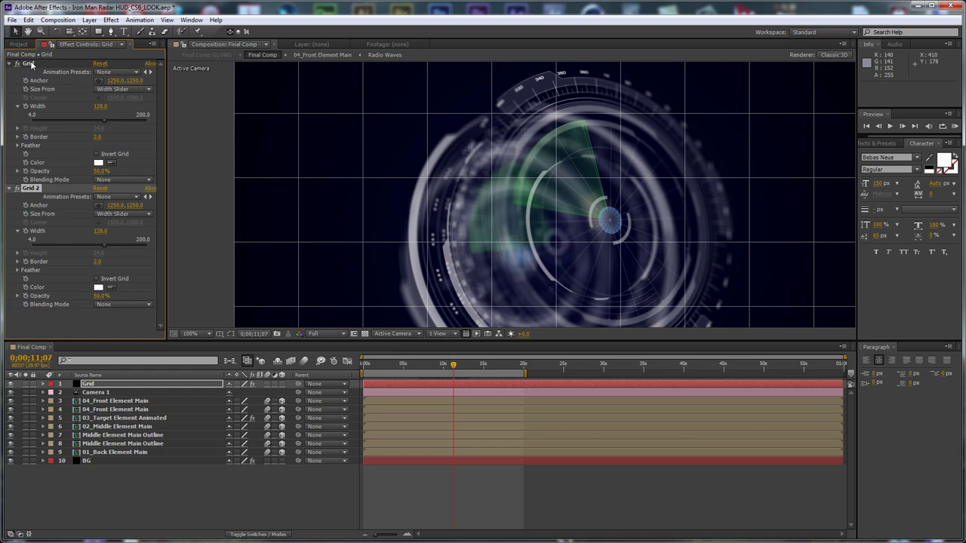
# Set the duplicated Grid 2 effect's width to 32 and its border to 1.
pyautogui.click(99, 232)
pyautogui.write('32')
pyautogui.press('Return')
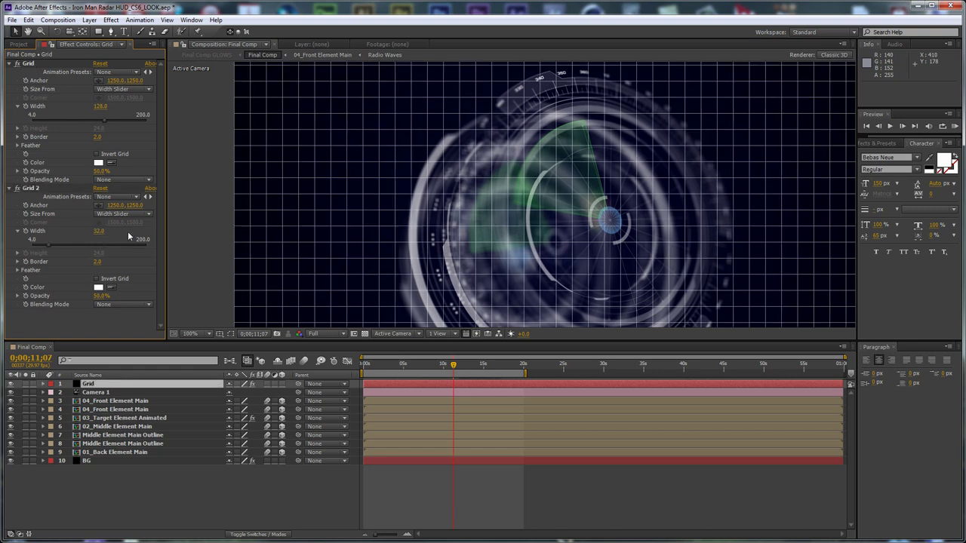
pyautogui.click(98, 262)
pyautogui.write('1')
pyautogui.press('Return')
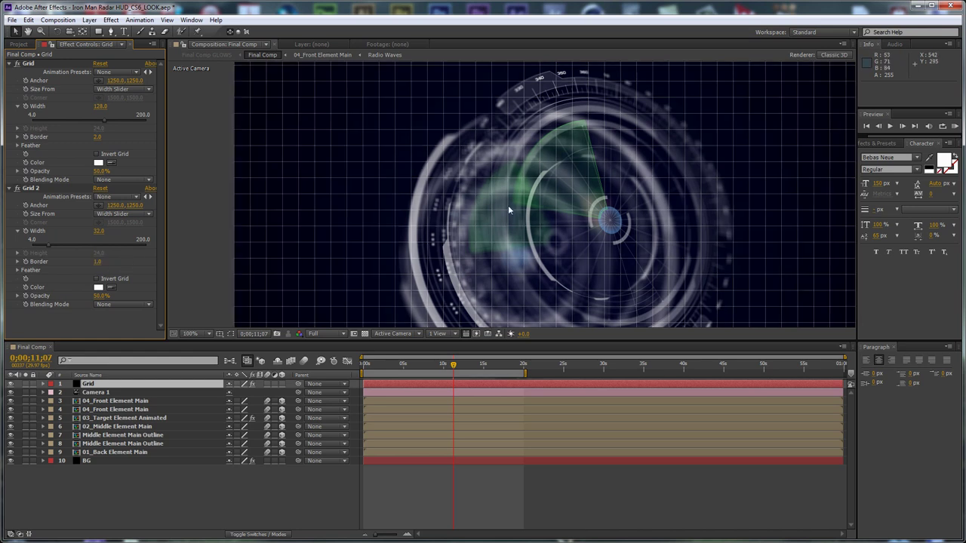
# Set the Grid 2 effect's blending mode to Normal.
pyautogui.scroll(2, 518, 199)
pyautogui.scroll(-2, 517, 200)
pyautogui.click(123, 305)
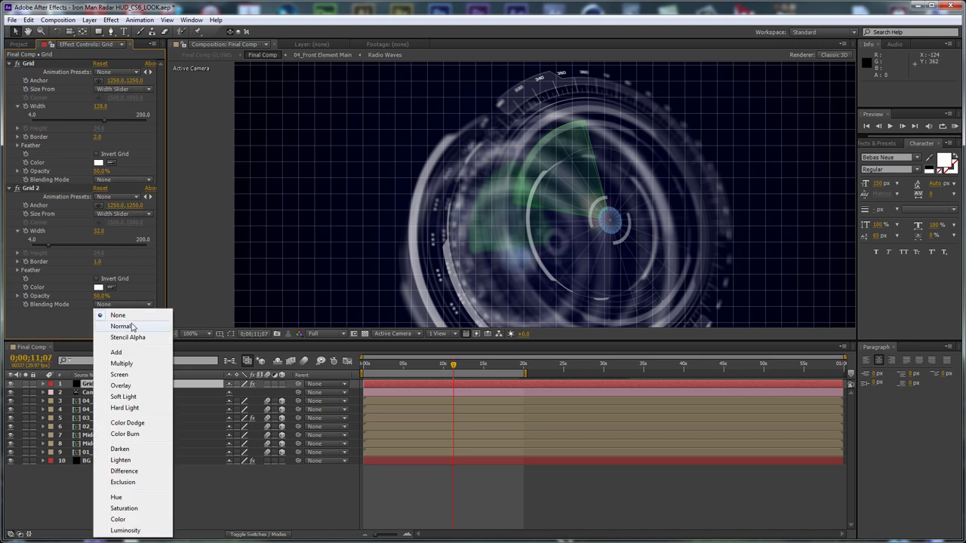
pyautogui.click(132, 326)
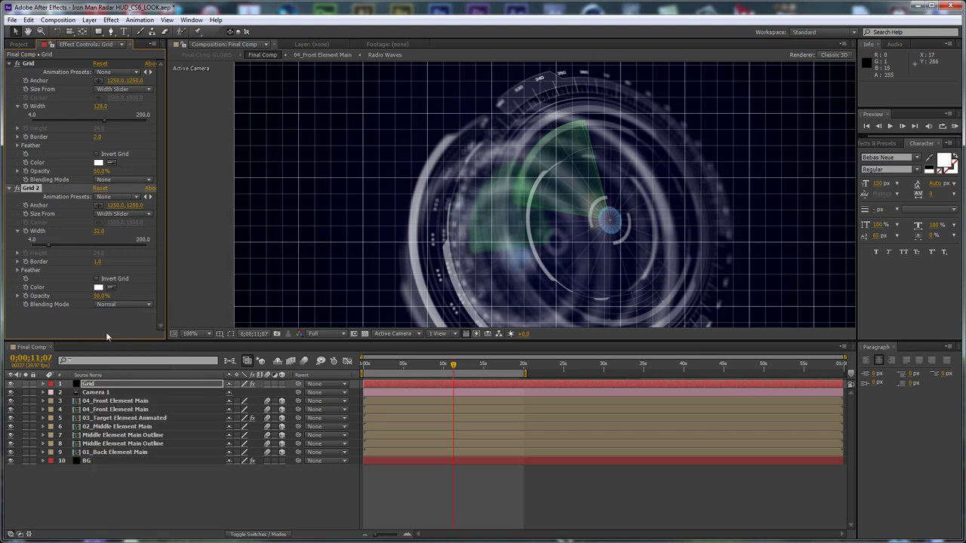
# Make the Grid layer 3D and move it beneath 01_Back Element Main, directly above BG.
pyautogui.press('h')
pyautogui.scroll(2, 367, 120)
pyautogui.moveTo(448, 234); pyautogui.dragTo(447, 200)
pyautogui.scroll(-1, 461, 181)
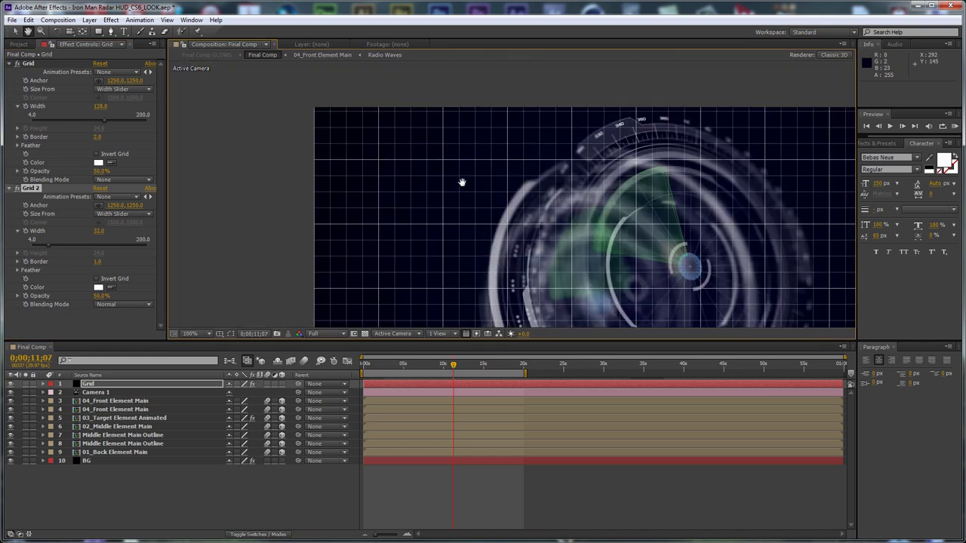
pyautogui.scroll(-1, 615, 175)
pyautogui.click(281, 383)
pyautogui.moveTo(125, 387); pyautogui.dragTo(132, 454)
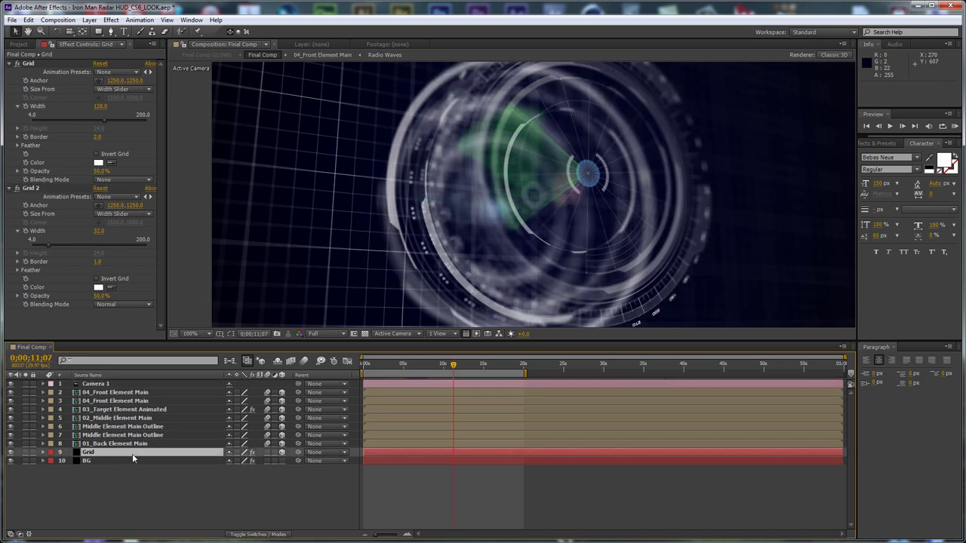
# Reveal the Grid layer's position and rotation properties and set its X Rotation to 90°.
pyautogui.press('p')
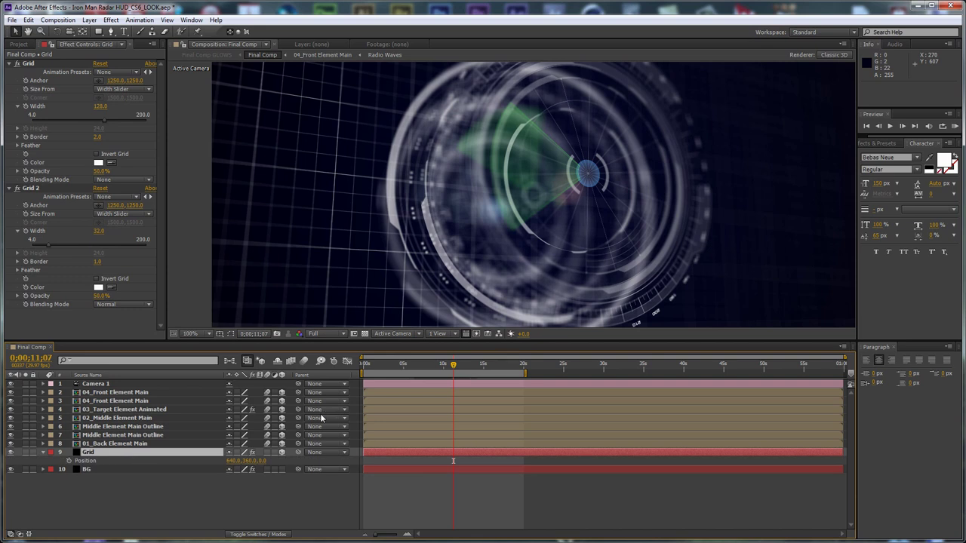
pyautogui.hotkey('shift', 'r')
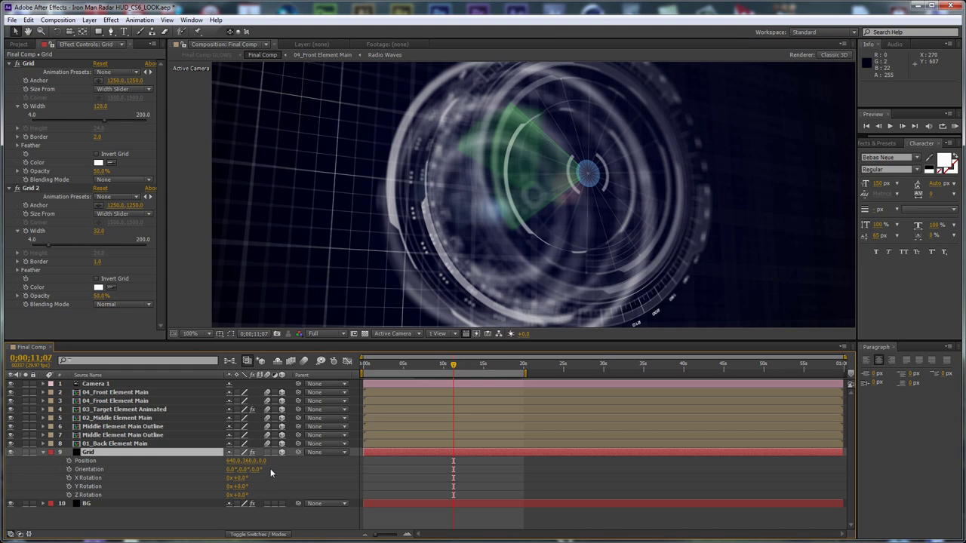
pyautogui.click(237, 478)
pyautogui.write('90')
pyautogui.press('Return')
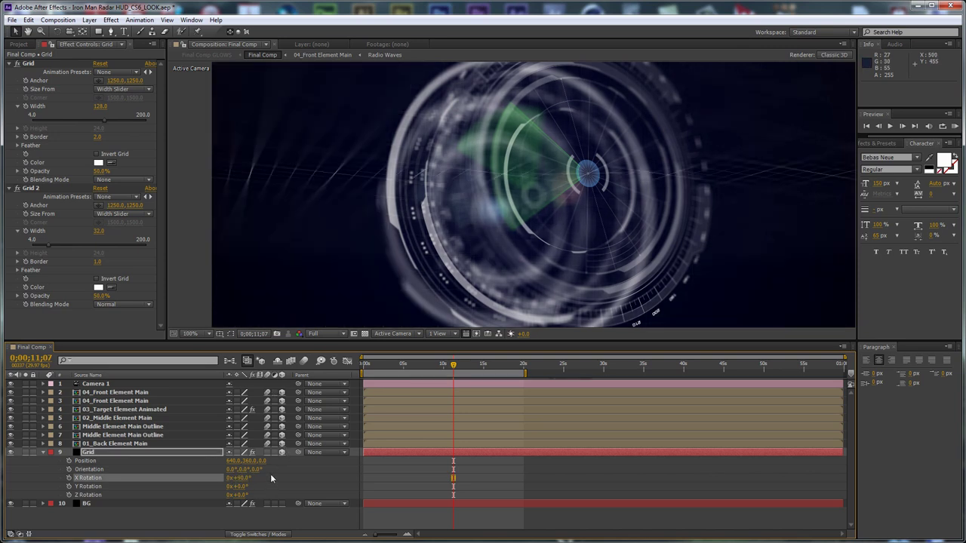
# Set the Grid layer's Y position to 720 so it forms the floor.
pyautogui.click(250, 461)
pyautogui.write('720')
pyautogui.press('Return')
pyautogui.press(',')
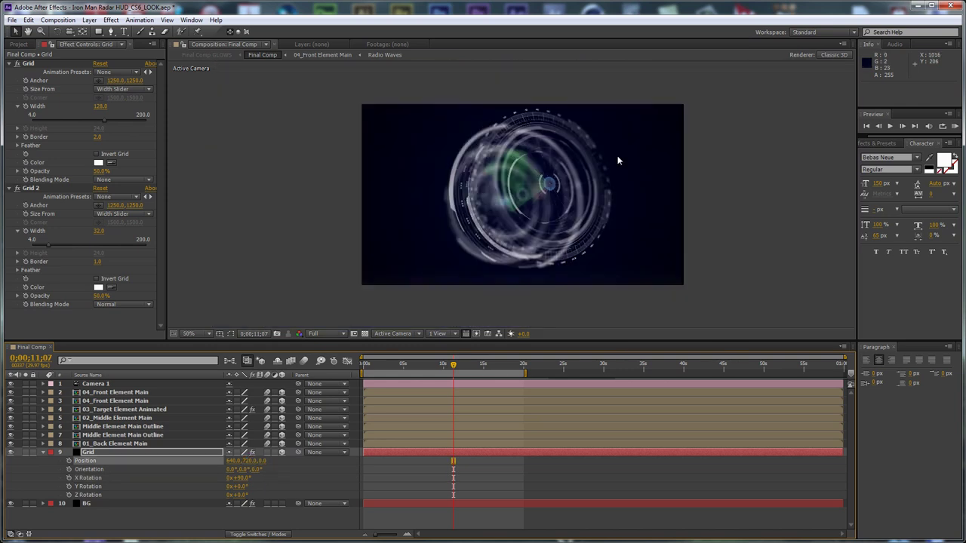
pyautogui.press('.')
pyautogui.moveTo(617, 160); pyautogui.dragTo(611, 236)
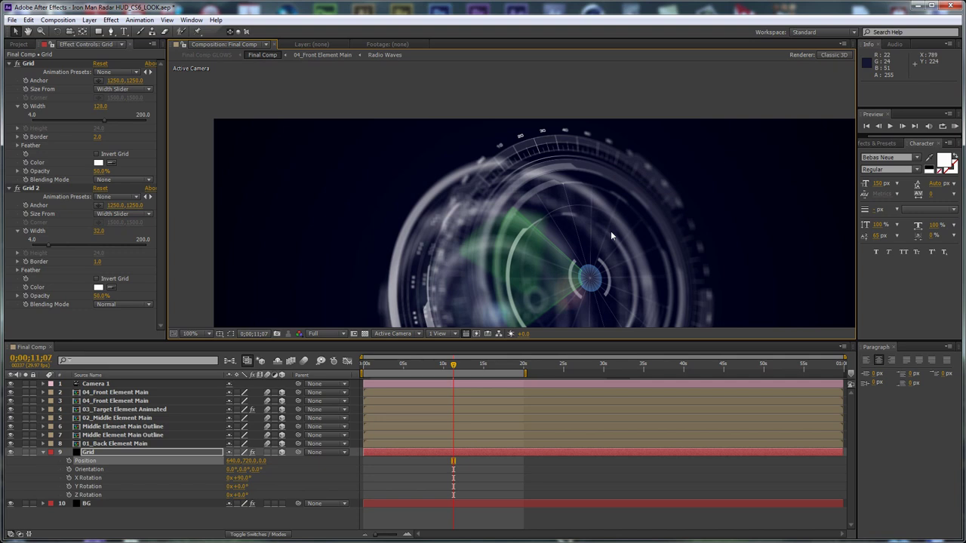
# Duplicate the floor Grid layer and set the copy's Y position to 360.
pyautogui.click(214, 452)
pyautogui.hotkey('ctrl', 'd')
pyautogui.press('p')
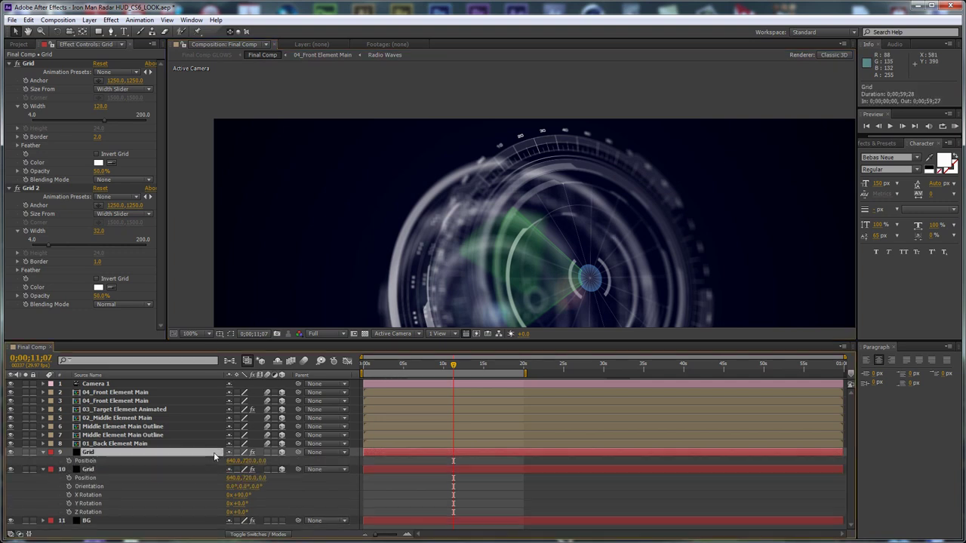
pyautogui.hotkey('shift', 'r')
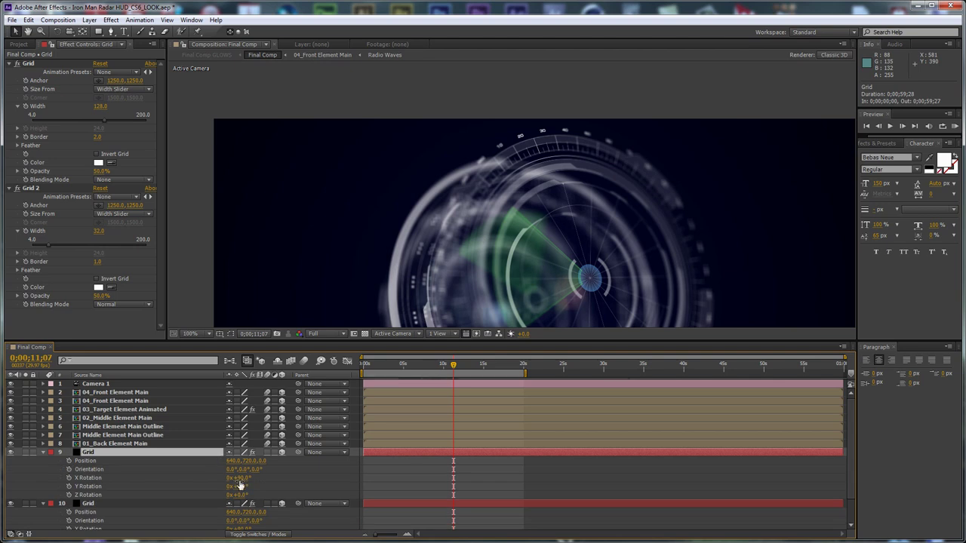
pyautogui.write('356')
pyautogui.press('Return')
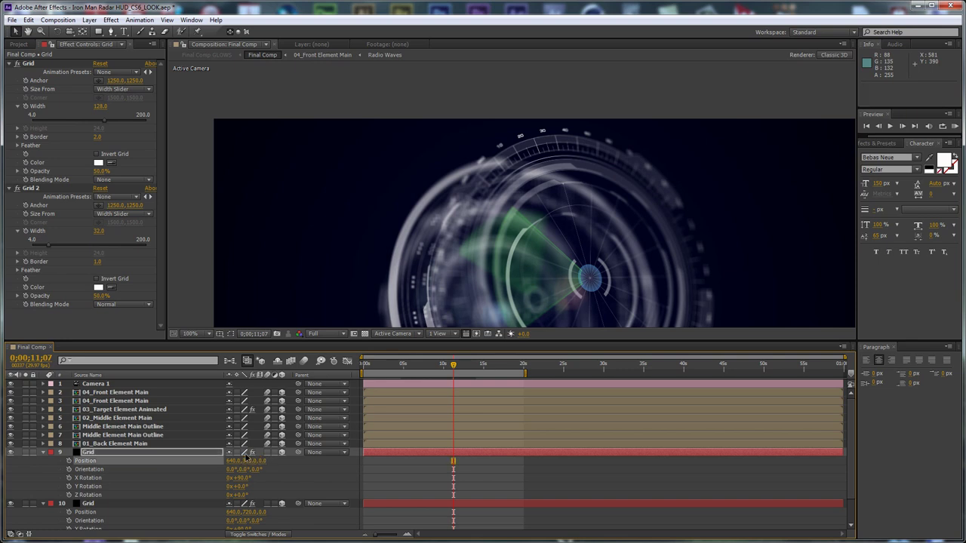
# Duplicate the middle horizontal Grid layer and set the new copy's Y position to 0.
pyautogui.click(210, 452)
pyautogui.hotkey('ctrl', 'd')
pyautogui.press('p')
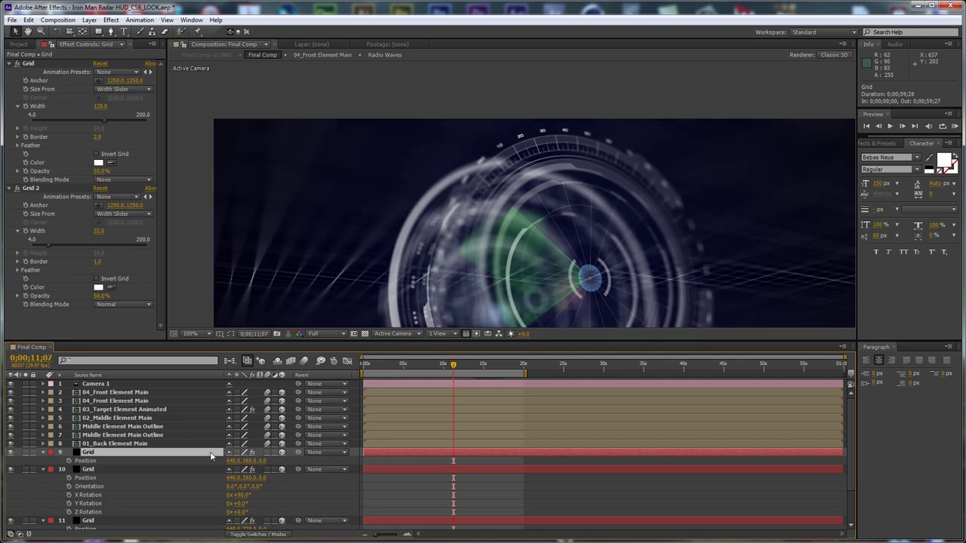
pyautogui.hotkey('shift', 'r')
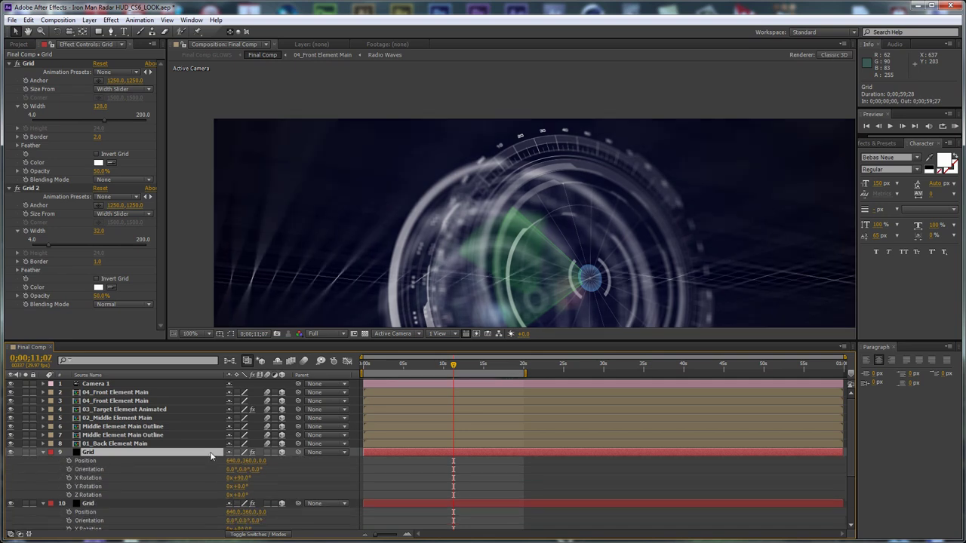
pyautogui.click(249, 461)
pyautogui.write('0')
pyautogui.press('Return')
pyautogui.press(',')
pyautogui.press(',')
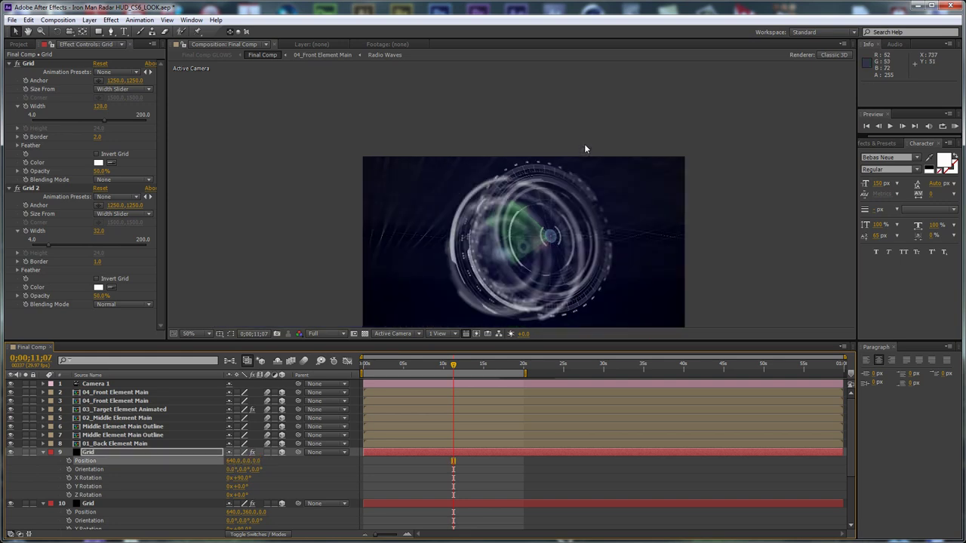
# Duplicate the topmost Grid layer and set the copy's X Rotation to 0° and Y Rotation to 90°.
pyautogui.click(201, 454)
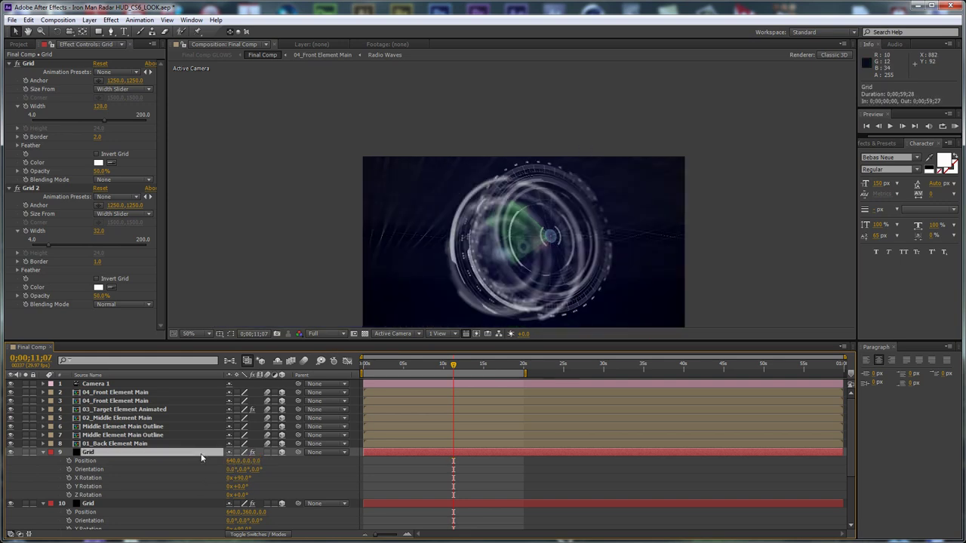
pyautogui.hotkey('ctrl', 'd')
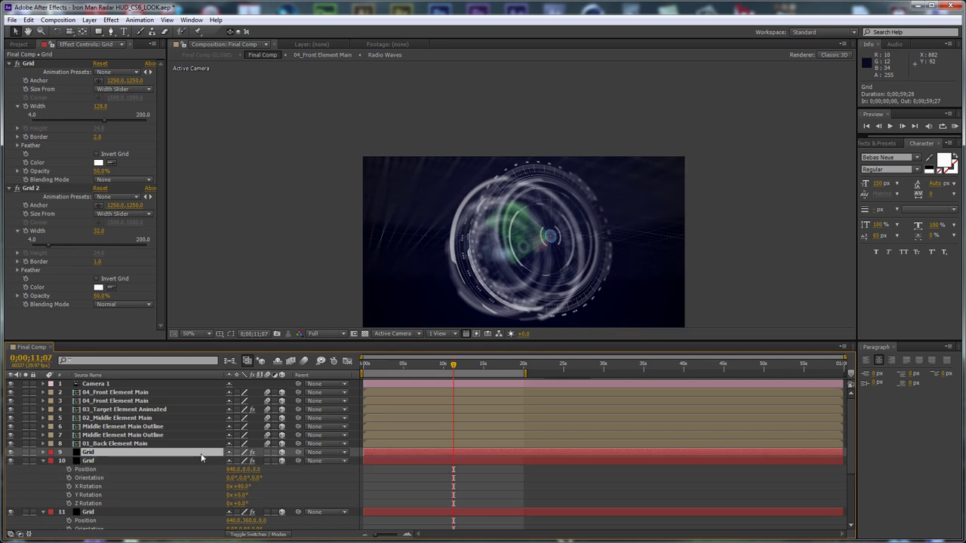
pyautogui.press('r')
pyautogui.click(240, 469)
pyautogui.write('0')
pyautogui.press('Tab')
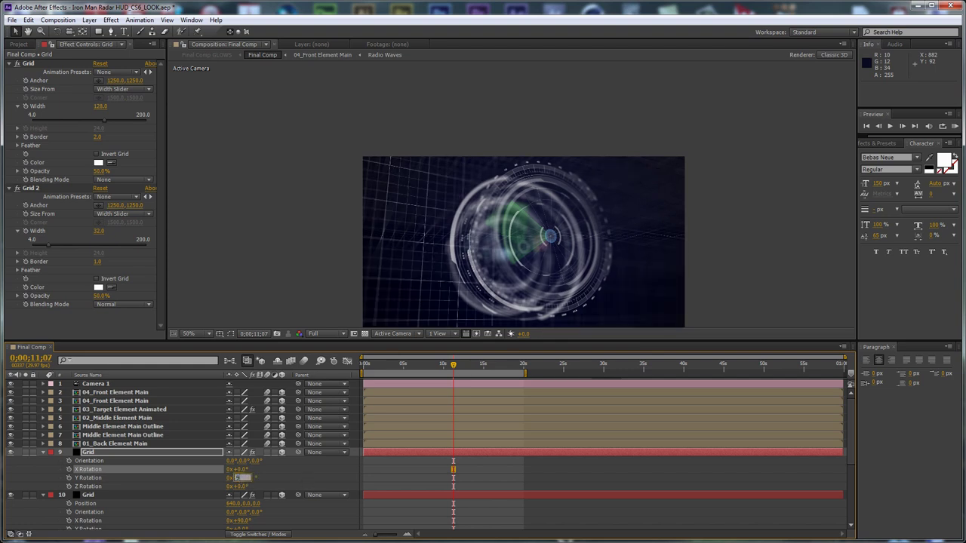
pyautogui.press('Return')
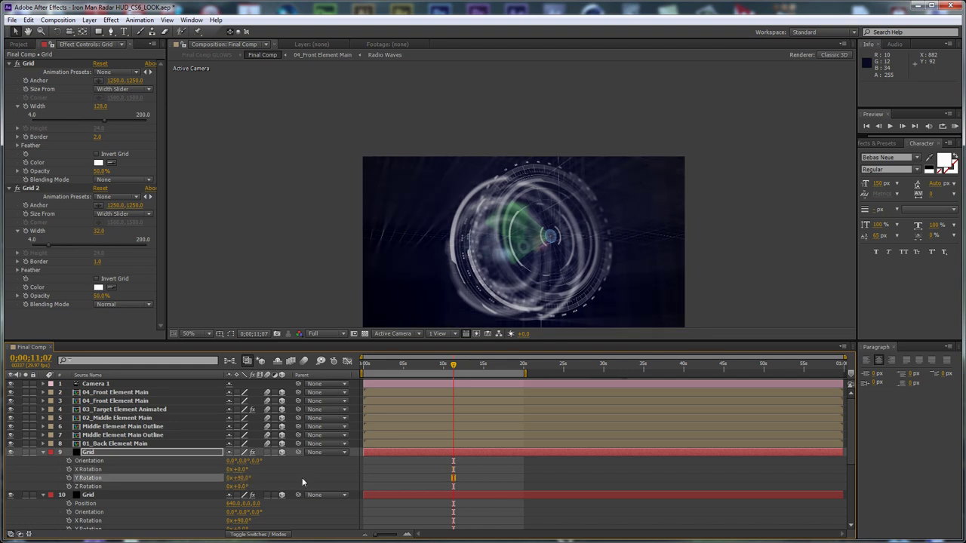
# Set the vertical Grid layer's position to 0, 360, 0.
pyautogui.press('p')
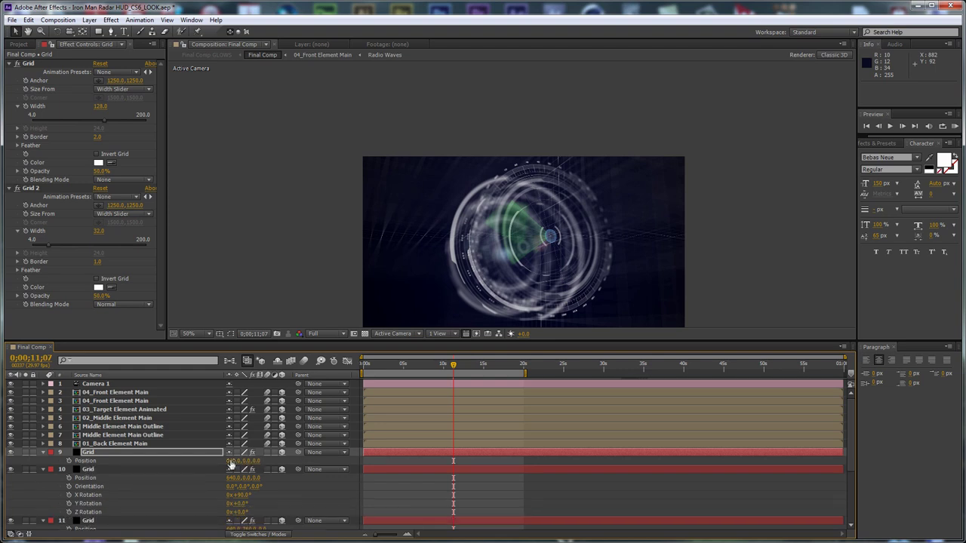
pyautogui.click(230, 462)
pyautogui.write('0')
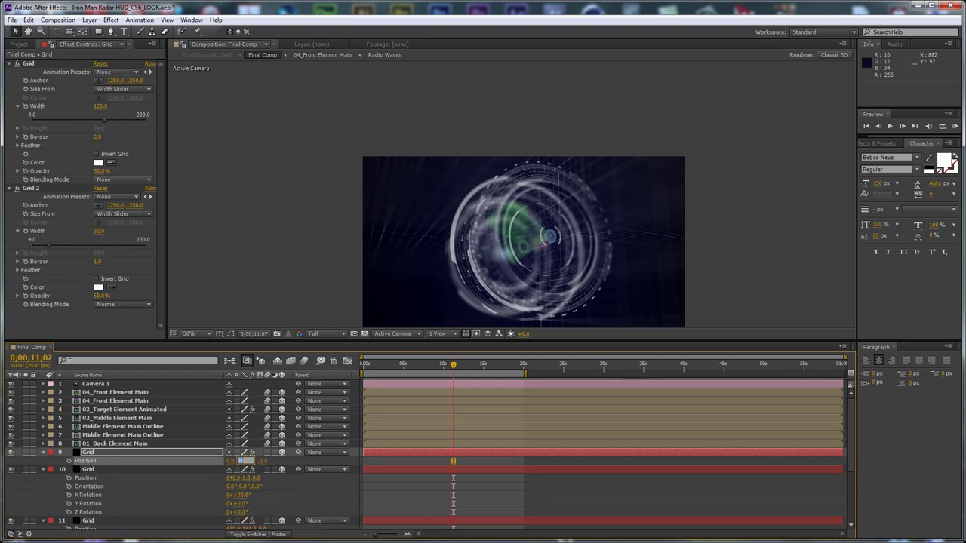
pyautogui.press('Return')
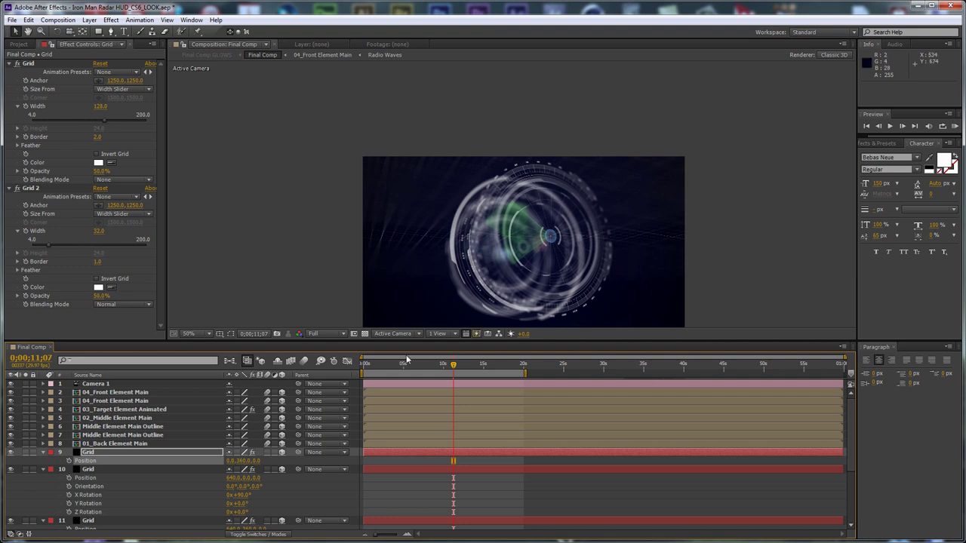
# Duplicate the vertical Grid layer and set the copy's X position to 1280.
pyautogui.click(206, 453)
pyautogui.press('p')
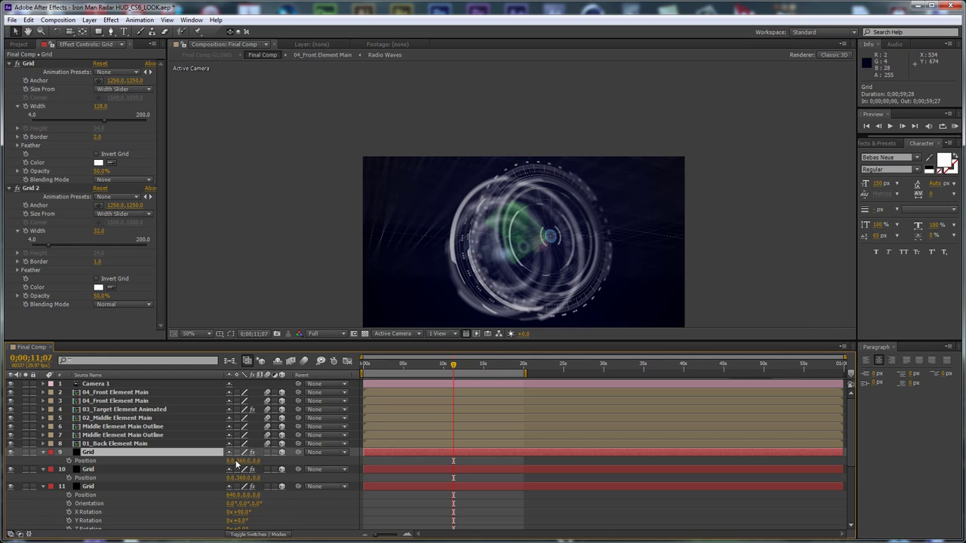
pyautogui.click(231, 461)
pyautogui.press('Return')
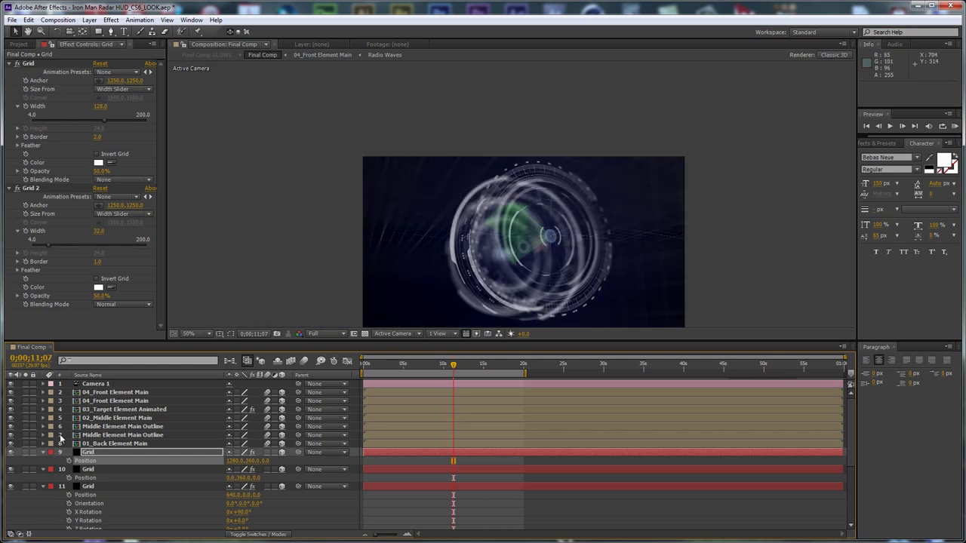
# Inspect the grid arrangement from an orbited Custom View 1, and return to the Active Camera view.
pyautogui.click(388, 334)
pyautogui.click(412, 441)
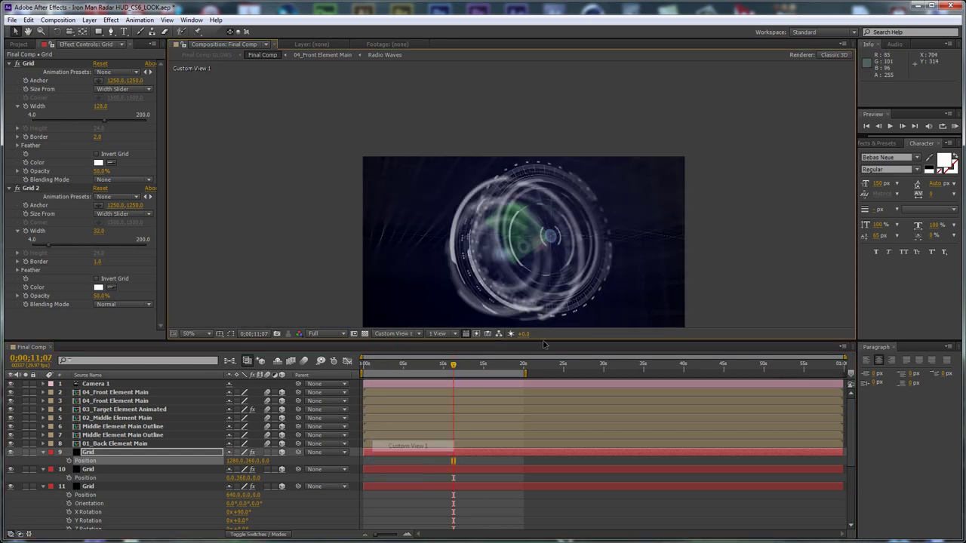
pyautogui.press('c')
pyautogui.moveTo(587, 272); pyautogui.dragTo(428, 298)
pyautogui.click(412, 338)
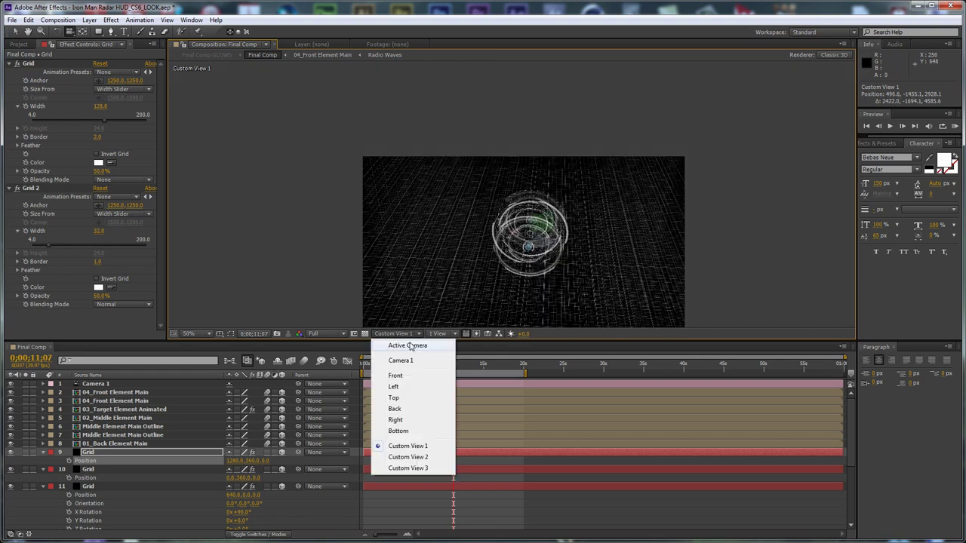
pyautogui.click(411, 346)
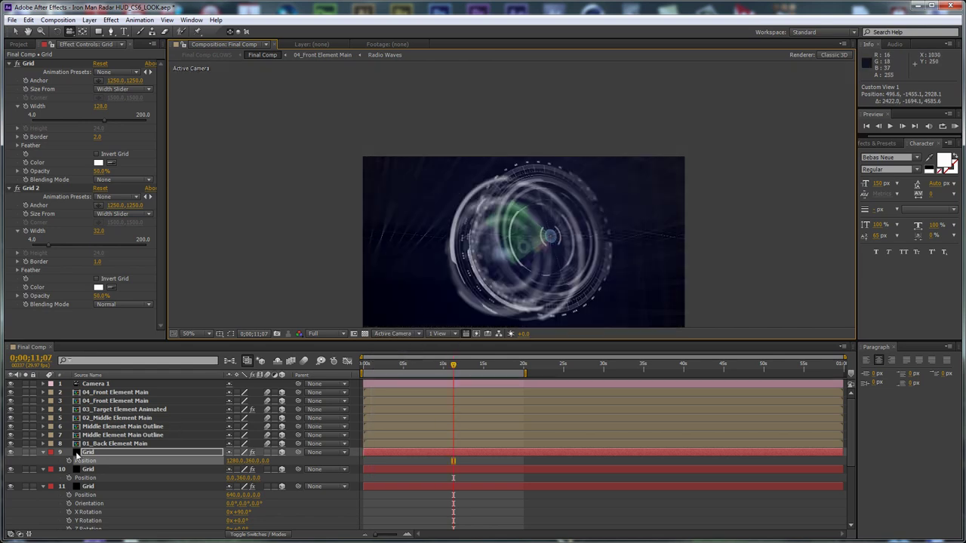
# Collapse the properties of all five Grid layers in the timeline.
pyautogui.click(43, 453)
pyautogui.click(43, 460)
pyautogui.click(43, 469)
pyautogui.click(43, 479)
pyautogui.click(43, 486)
# Reveal Camera 1's Camera Options and examine its depth of field, aperture and blur level settings.
pyautogui.click(124, 383)
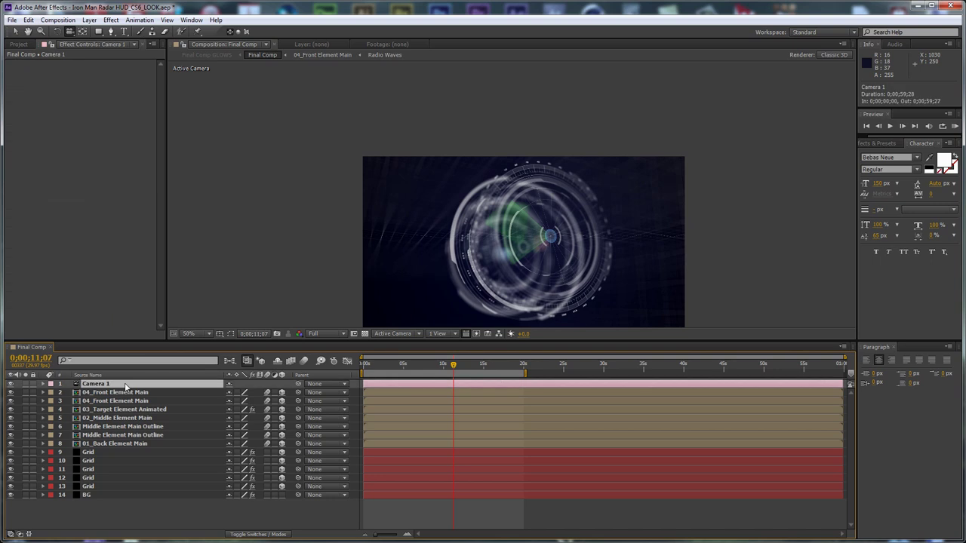
pyautogui.press('a')
pyautogui.press('a')
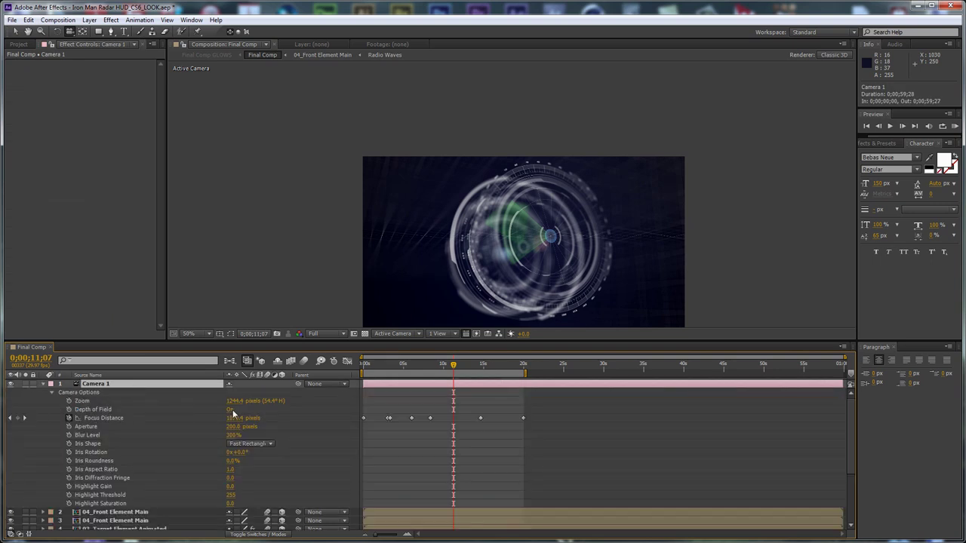
pyautogui.click(104, 425)
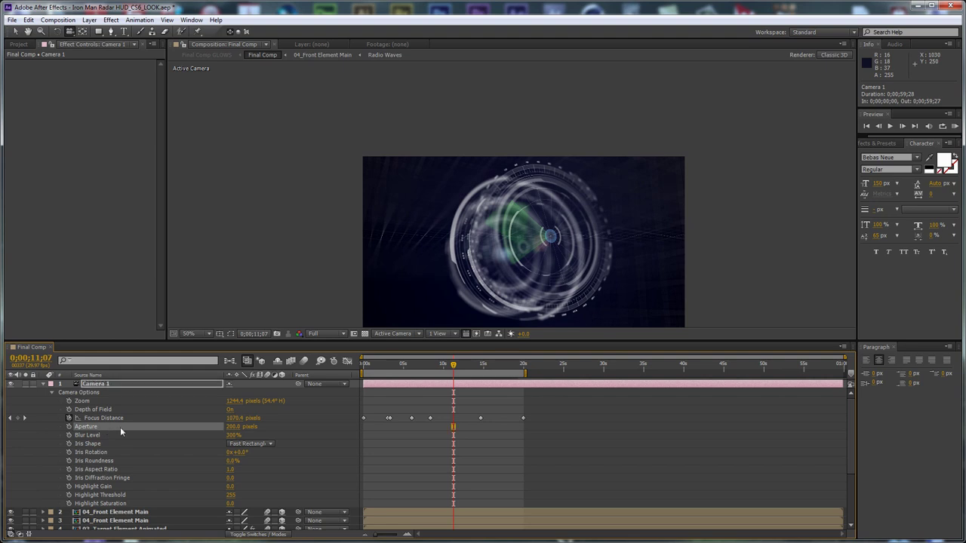
pyautogui.click(110, 434)
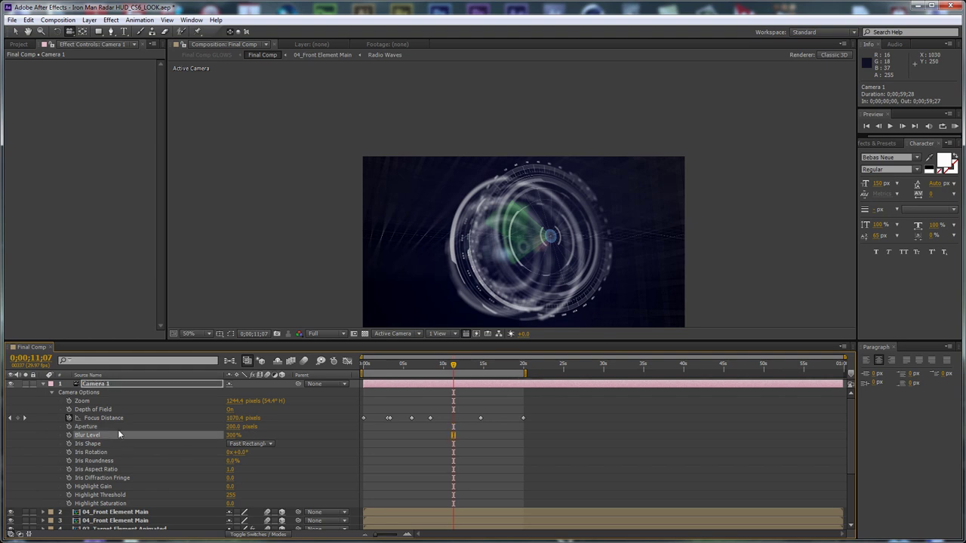
# Move the current time to 0;00;11;21 and collapse Camera 1's properties in the timeline.
pyautogui.moveTo(373, 366); pyautogui.dragTo(457, 368)
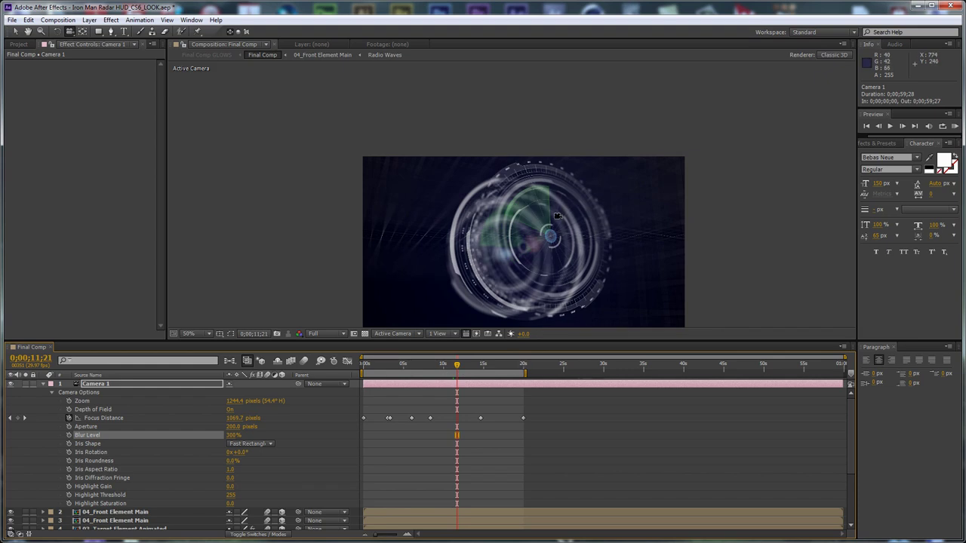
pyautogui.click(43, 384)
pyautogui.click(241, 522)
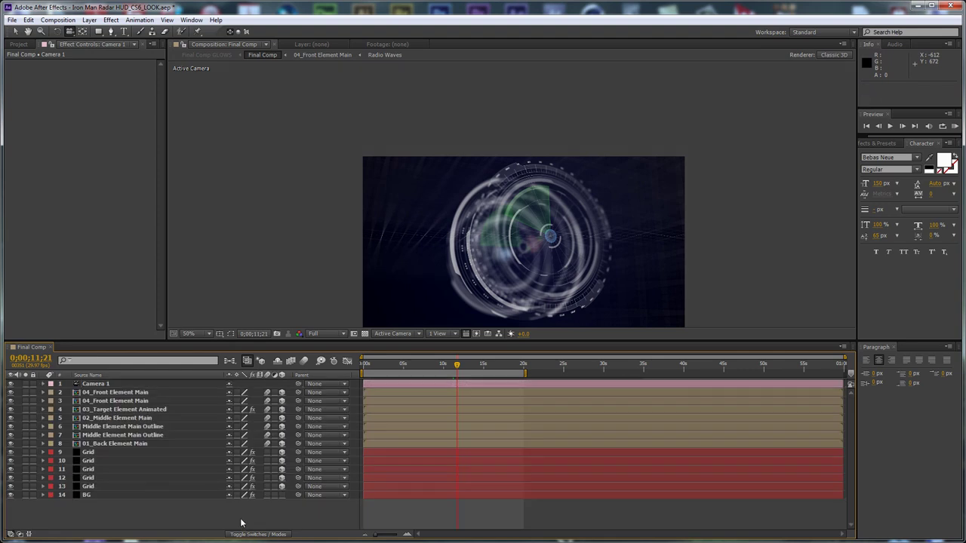
# Create a black solid at comp size named Particles Micro.
pyautogui.press('h')
pyautogui.press('/')
pyautogui.moveTo(607, 238)
pyautogui.mouseDown()
pyautogui.moveTo(600, 217)
pyautogui.moveTo(619, 224)
pyautogui.mouseUp()
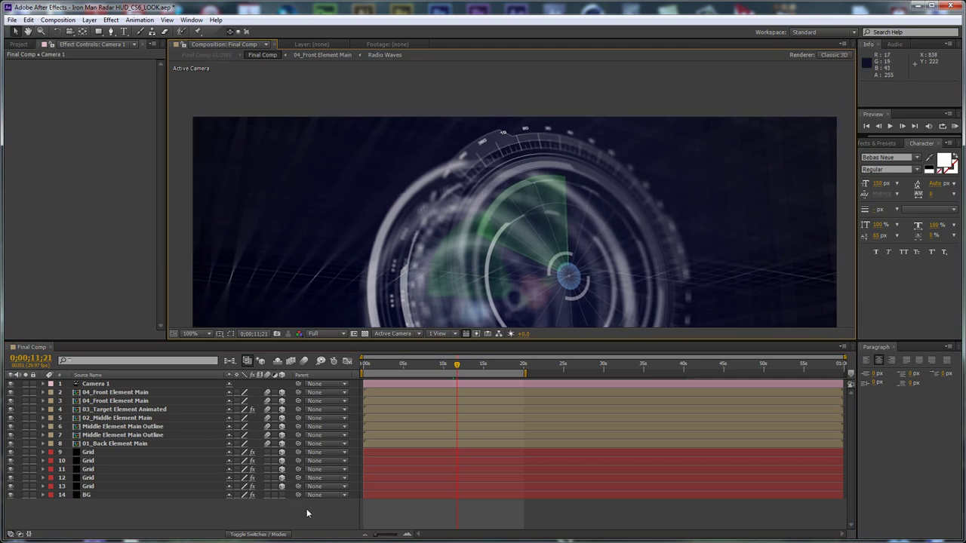
pyautogui.hotkey('ctrl', 'y')
pyautogui.write('Particles M')
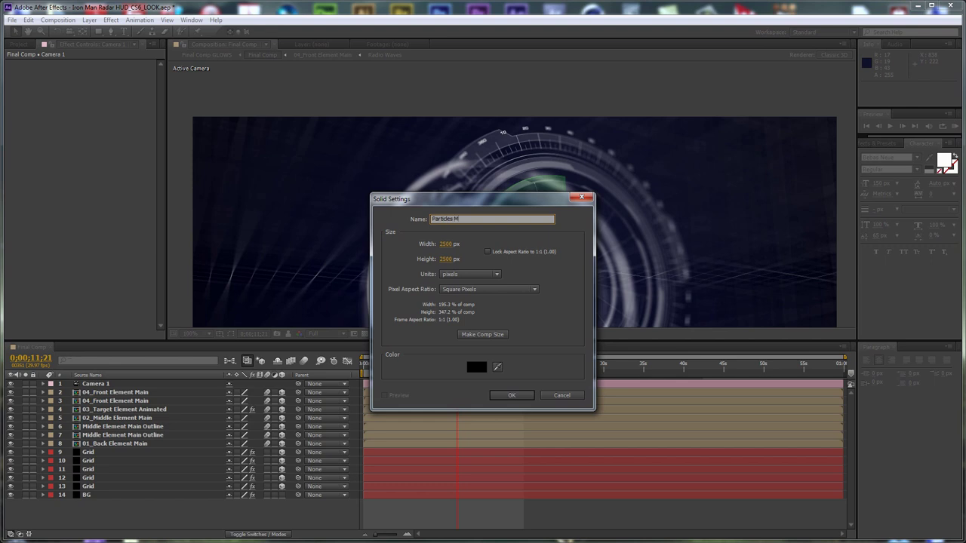
pyautogui.click(488, 337)
pyautogui.click(505, 392)
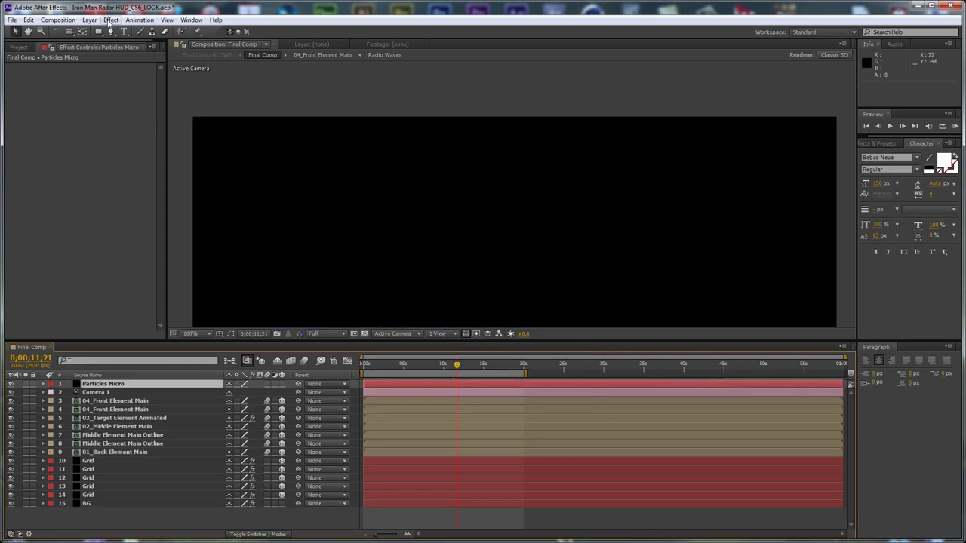
# Apply the Particular effect to the Particles Micro layer and set the emitter's Particles/sec to 1500.
pyautogui.click(110, 20)
pyautogui.moveTo(197, 459)
pyautogui.click(277, 489)
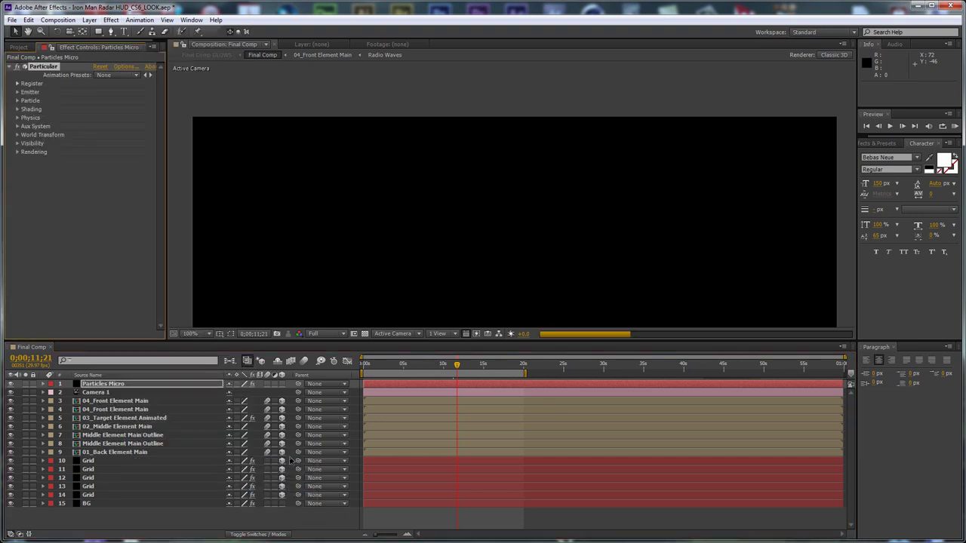
pyautogui.click(17, 92)
pyautogui.click(98, 101)
pyautogui.write('1500')
pyautogui.press('Return')
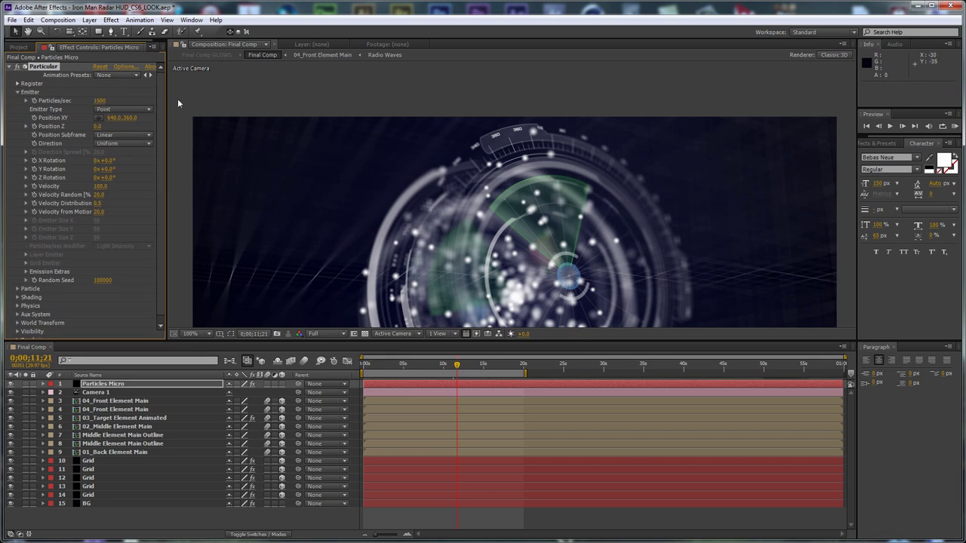
# Change Particular's emitter type to Box and set the velocity to 25.
pyautogui.click(104, 111)
pyautogui.click(119, 130)
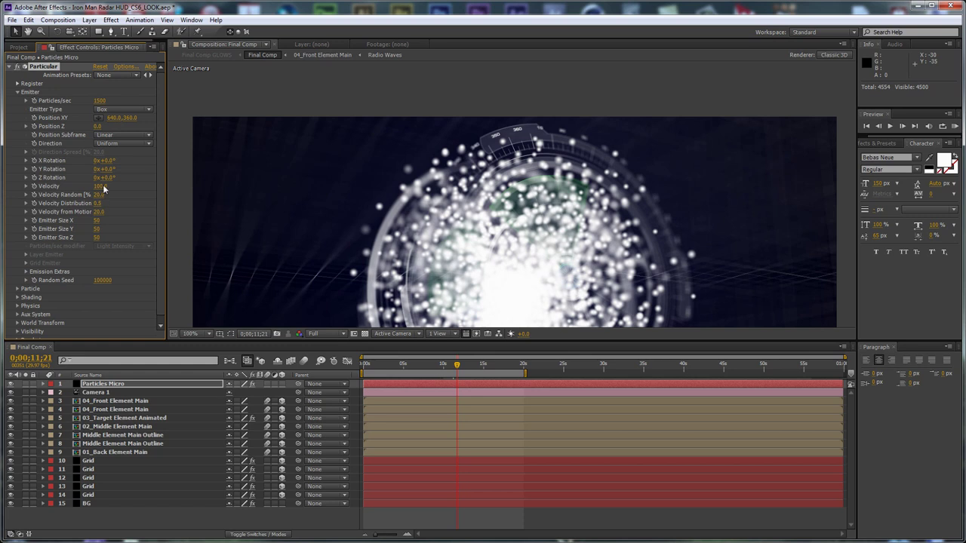
pyautogui.write('25')
pyautogui.press('Return')
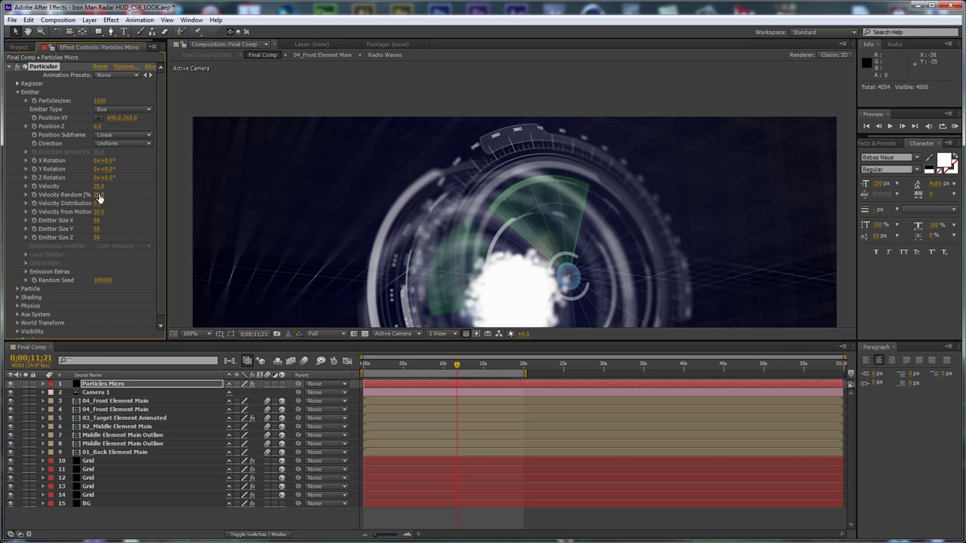
# Set the box emitter's size to 2500 in X, Y and Z.
pyautogui.click(96, 220)
pyautogui.write('2500')
pyautogui.press('Tab')
pyautogui.press('Tab')
pyautogui.write('250')
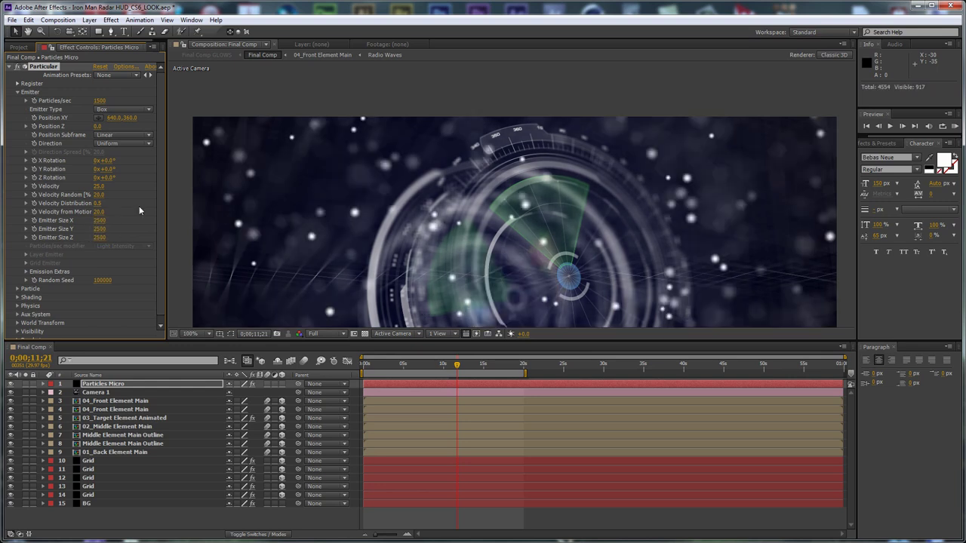
# Set Pre Run to 100 in the emitter's Emission Extras and collapse that group again.
pyautogui.scroll(-1, 138, 211)
pyautogui.press('h')
pyautogui.moveTo(601, 335); pyautogui.dragTo(545, 133)
pyautogui.press('v')
pyautogui.click(160, 246)
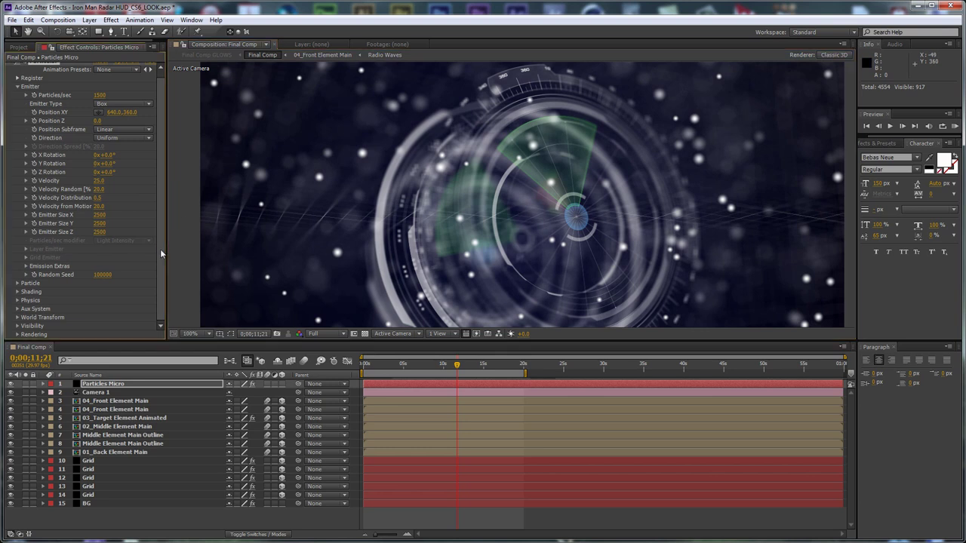
pyautogui.click(27, 266)
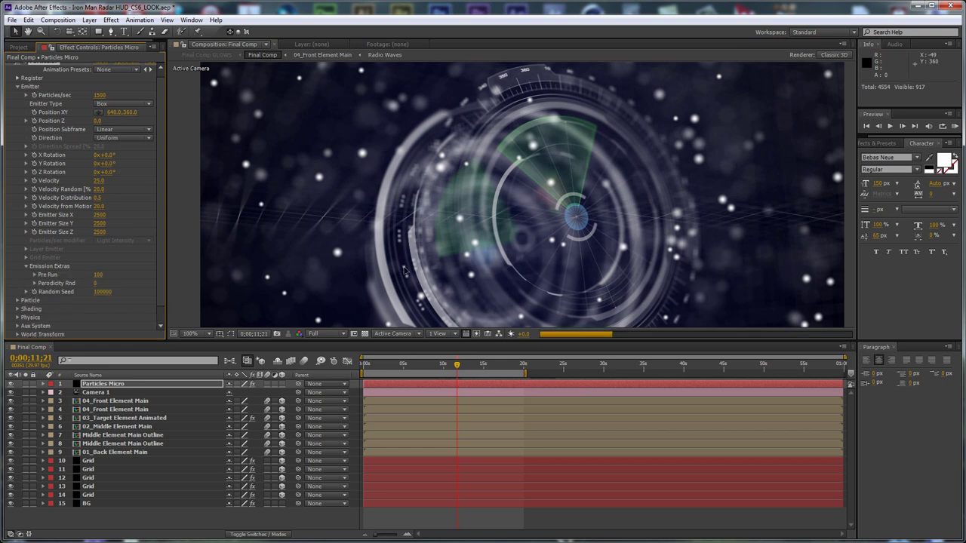
pyautogui.click(26, 267)
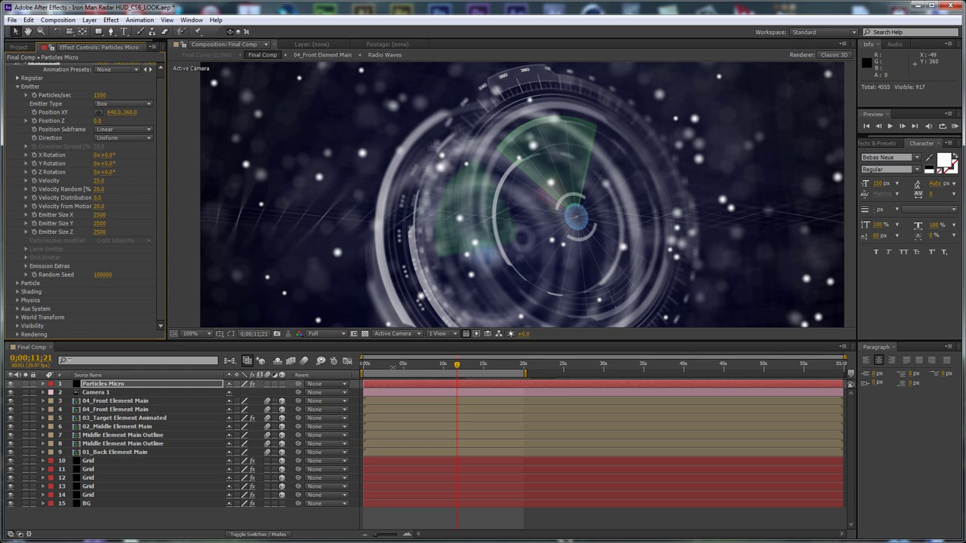
# Set the particle life to 6 seconds and the sphere feather to 0.
pyautogui.click(19, 284)
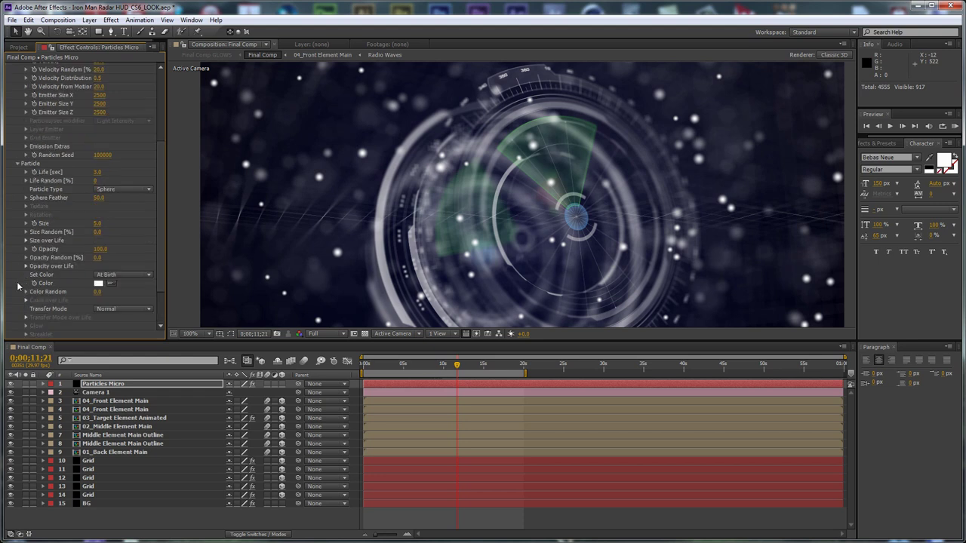
pyautogui.click(101, 172)
pyautogui.write('6')
pyautogui.press('Return')
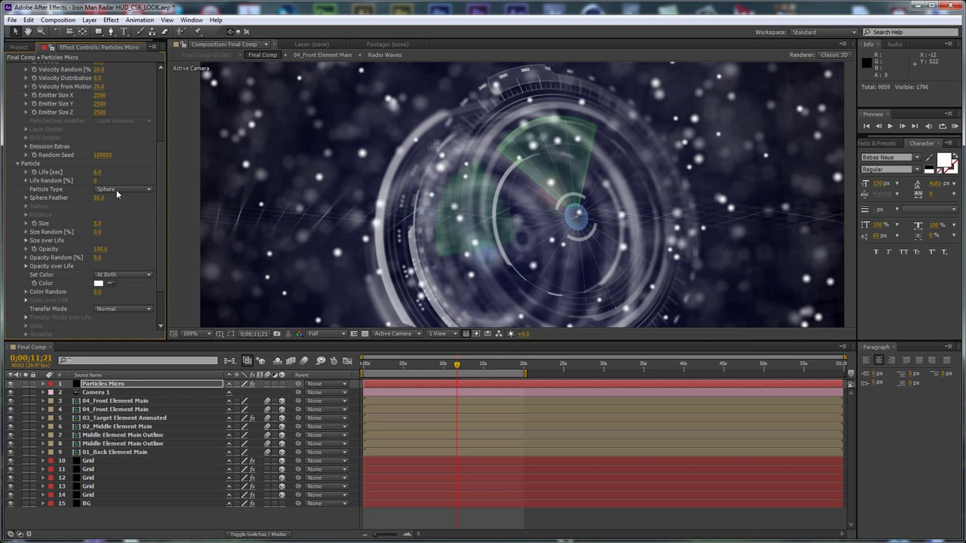
pyautogui.click(99, 198)
pyautogui.press('Return')
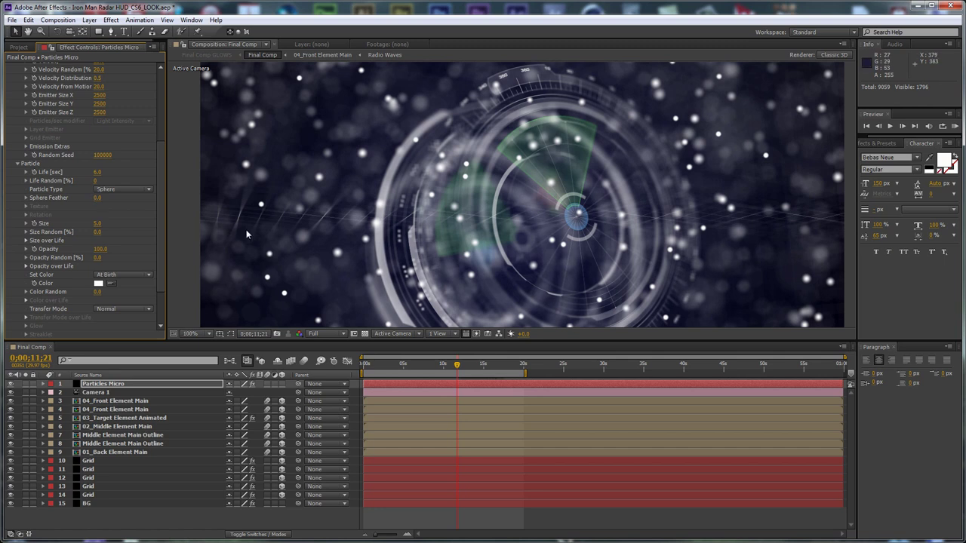
# Set the particle size to 0.5 and check the tiny particles up close in the comp view.
pyautogui.scroll(-2, 160, 224)
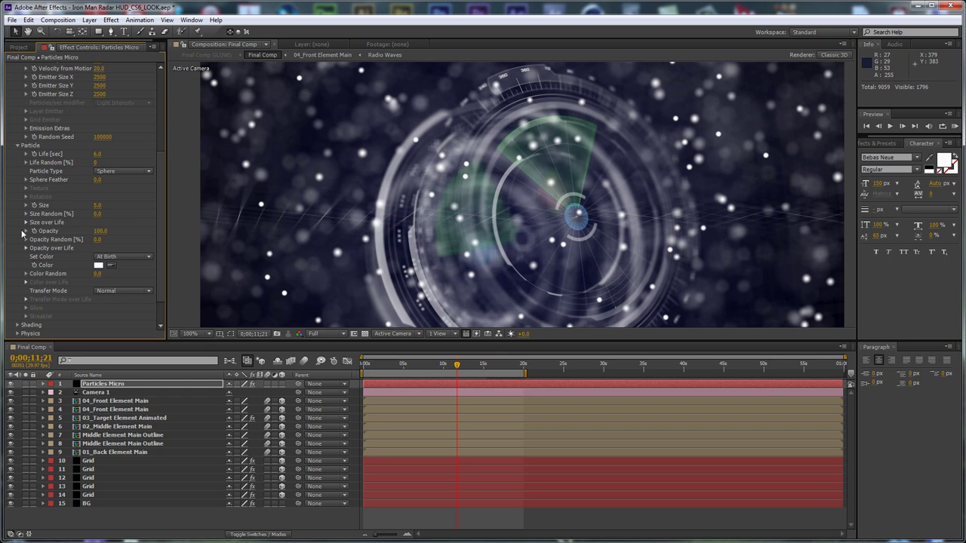
pyautogui.click(97, 206)
pyautogui.write('0.5')
pyautogui.press('Return')
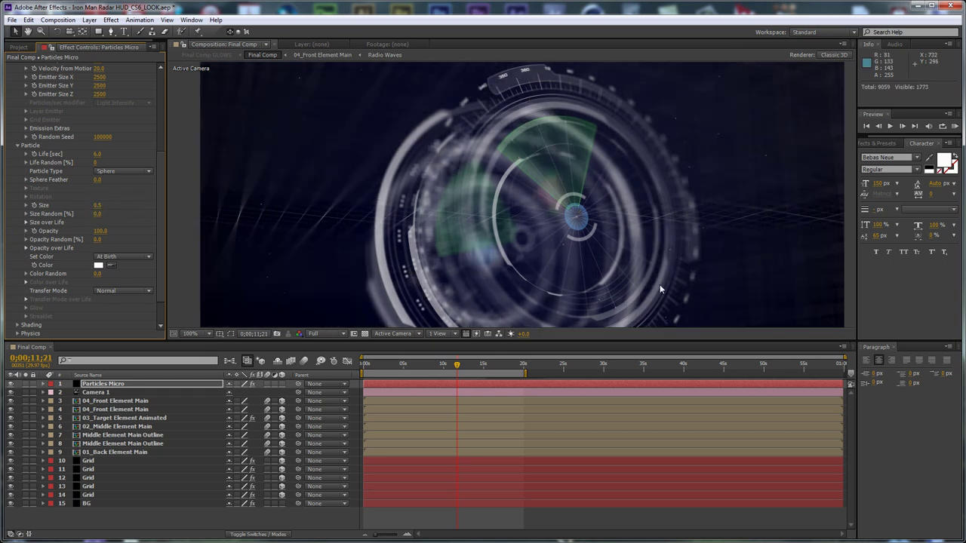
pyautogui.scroll(2, 726, 201)
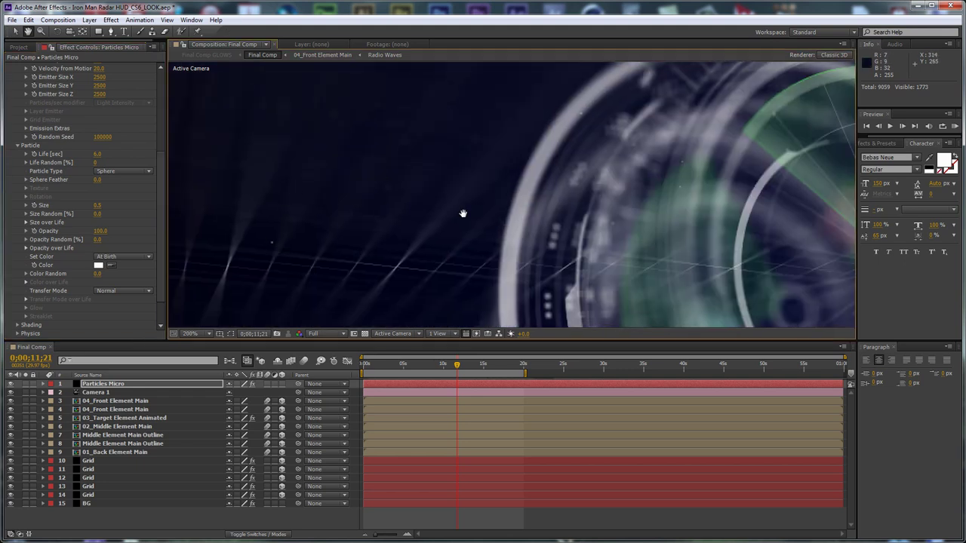
pyautogui.scroll(-1, 490, 200)
pyautogui.scroll(-1, 521, 211)
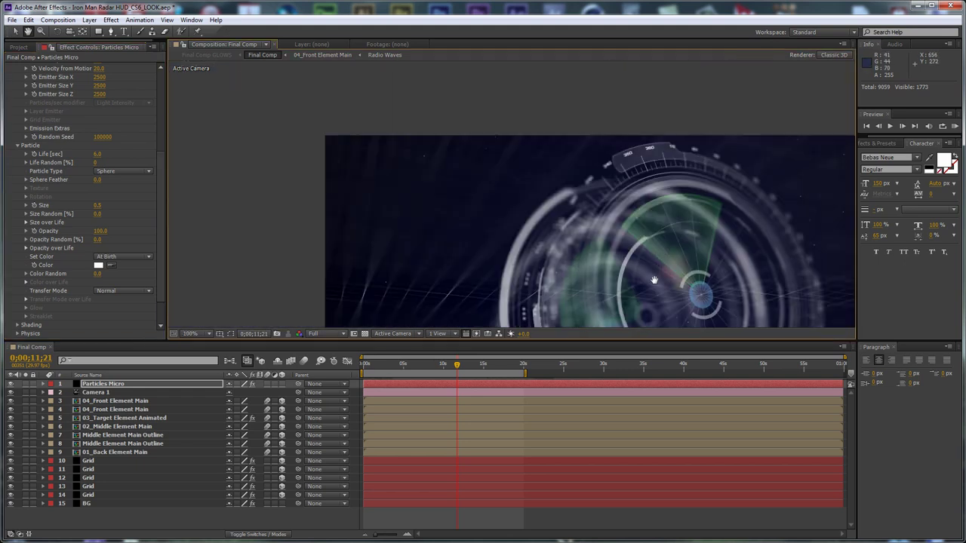
pyautogui.moveTo(671, 258); pyautogui.dragTo(540, 124)
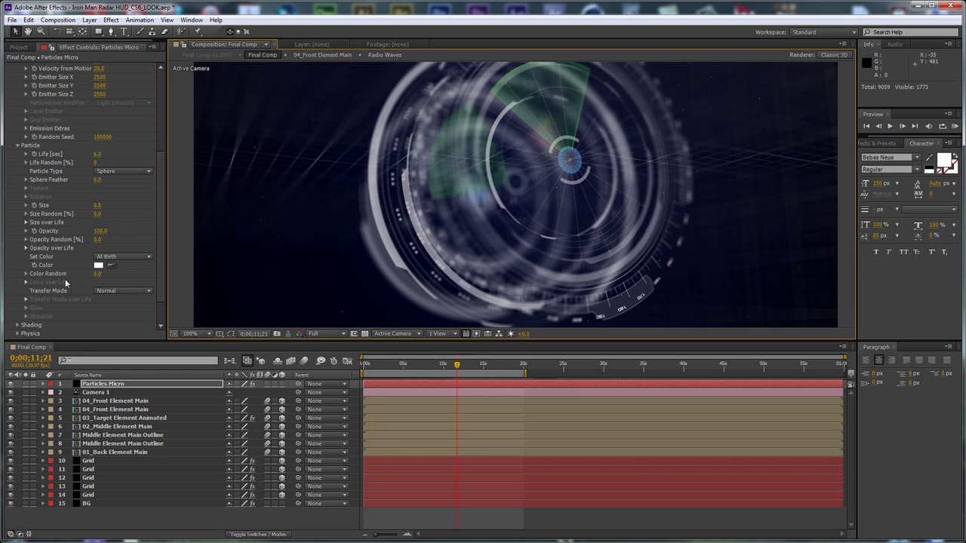
# Apply the preset Opacity over Life curve that fades the particles in at birth and out at death.
pyautogui.click(26, 248)
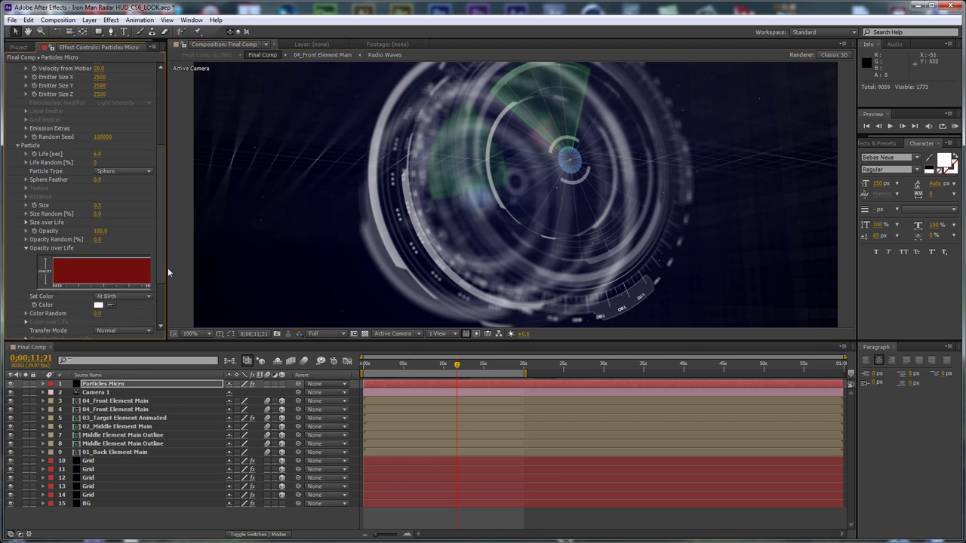
pyautogui.moveTo(167, 267); pyautogui.dragTo(199, 270)
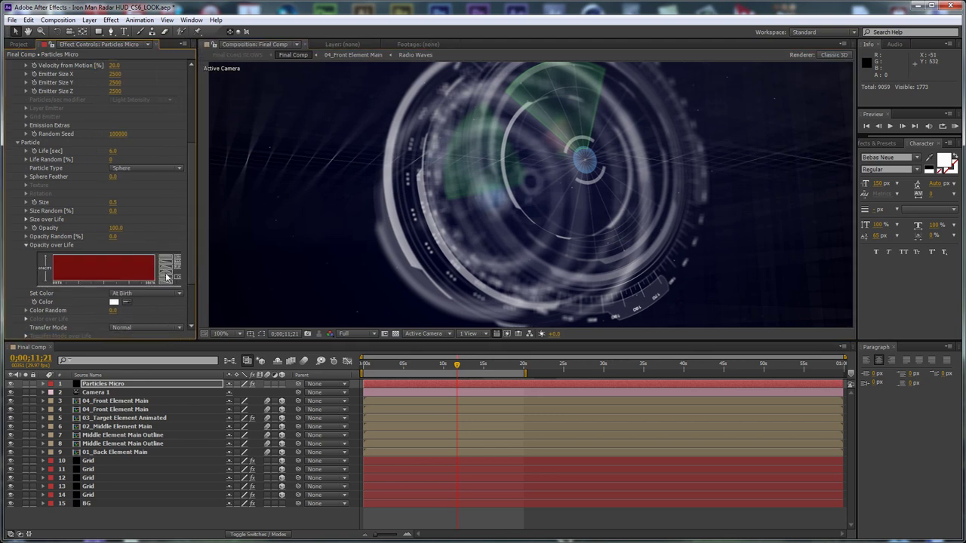
pyautogui.click(166, 277)
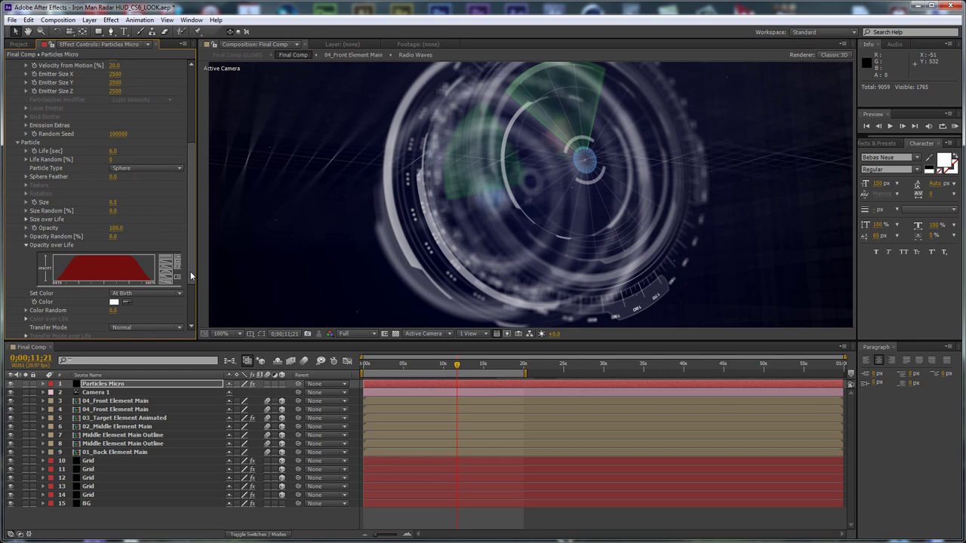
pyautogui.scroll(-3, 190, 273)
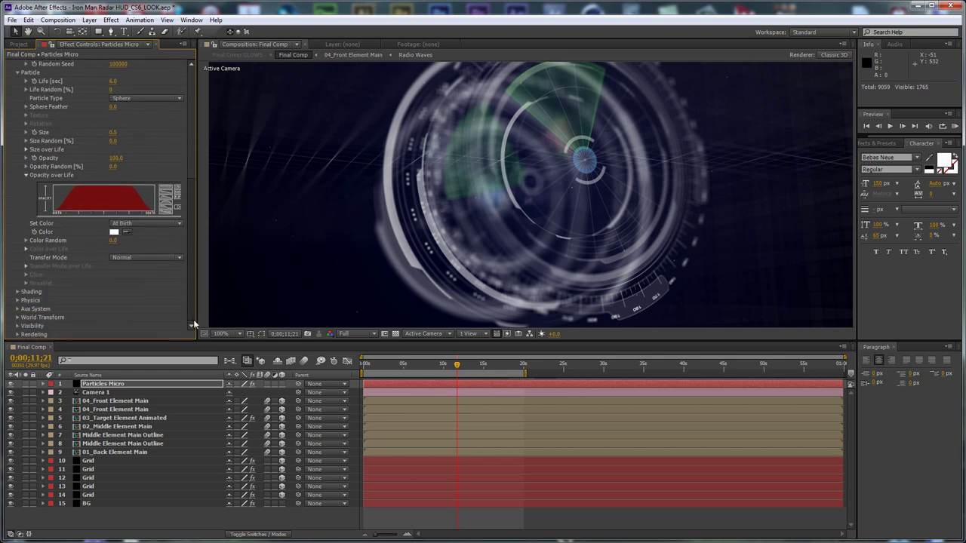
pyautogui.scroll(8, 195, 168)
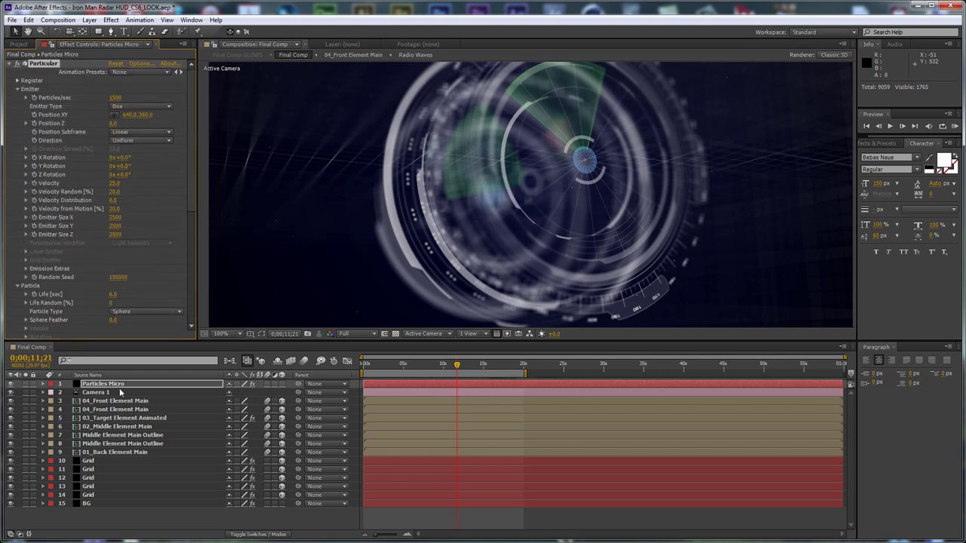
# Duplicate the Particles Micro layer and give the copy its own new solid named Particles Large.
pyautogui.click(125, 385)
pyautogui.hotkey('ctrl', 'd')
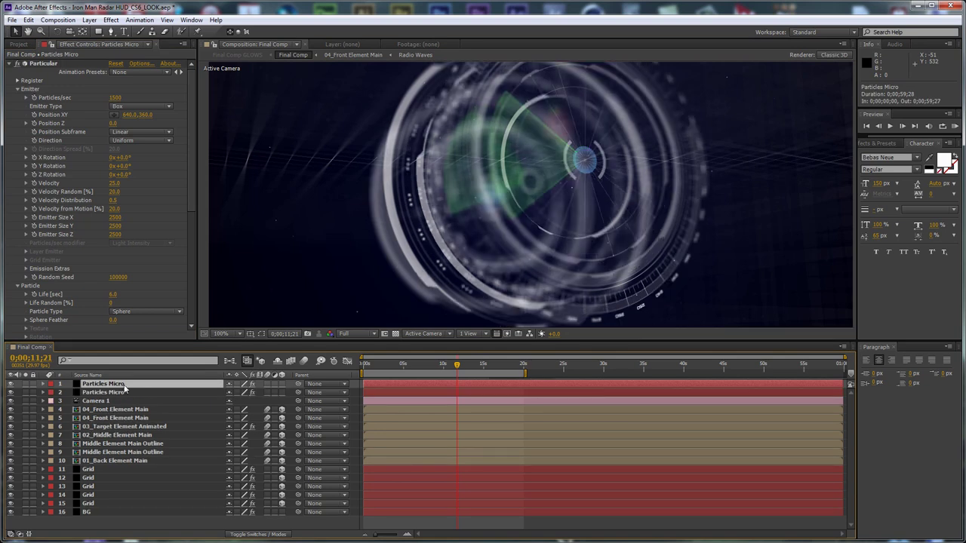
pyautogui.hotkey('ctrl', 'shift', 'y')
pyautogui.click(456, 206)
pyautogui.hotkey('shift', 'End')
pyautogui.write('Lar')
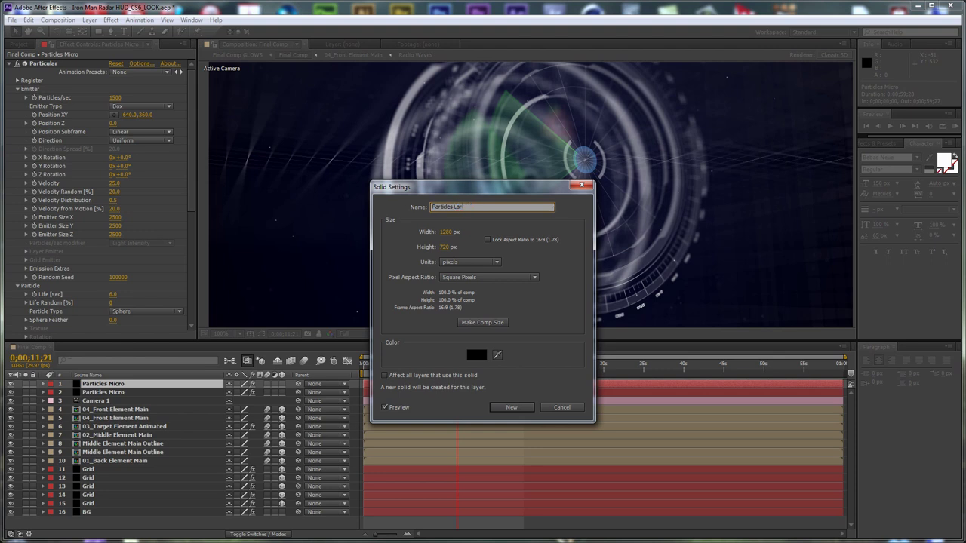
pyautogui.write('ge')
pyautogui.press('Return')
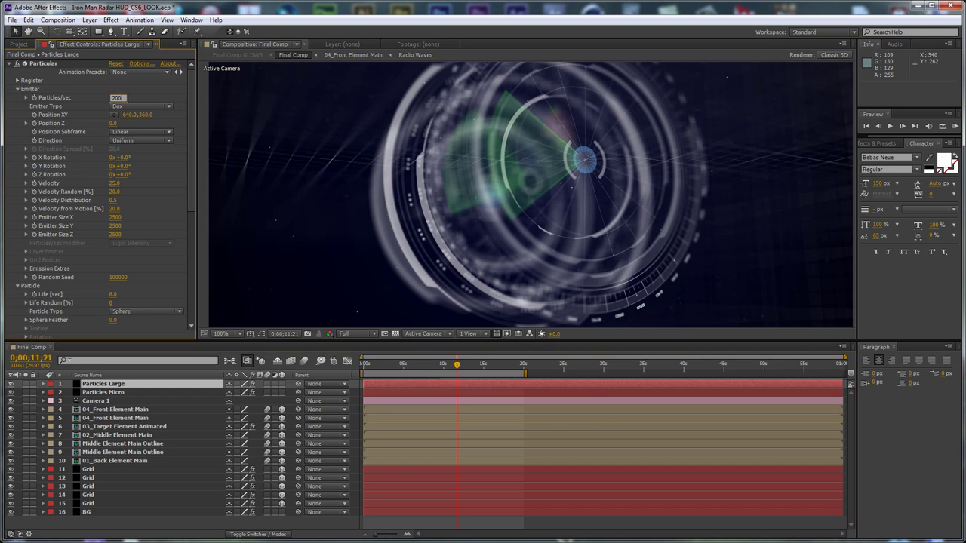
# Set Particles Large to 200 particles/sec, with a random seed of 100640 and a particle size of 2.
pyautogui.moveTo(193, 150); pyautogui.dragTo(192, 182)
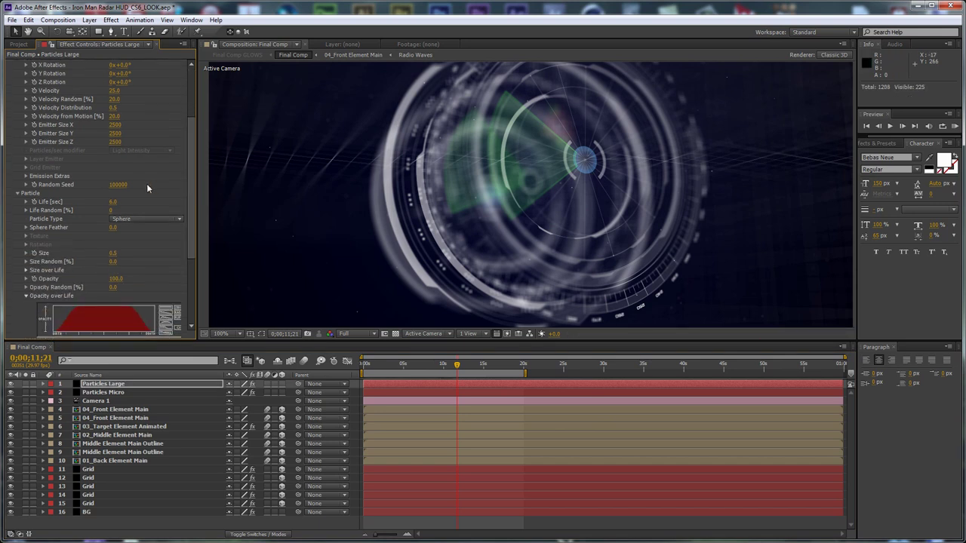
pyautogui.moveTo(127, 184); pyautogui.dragTo(174, 184)
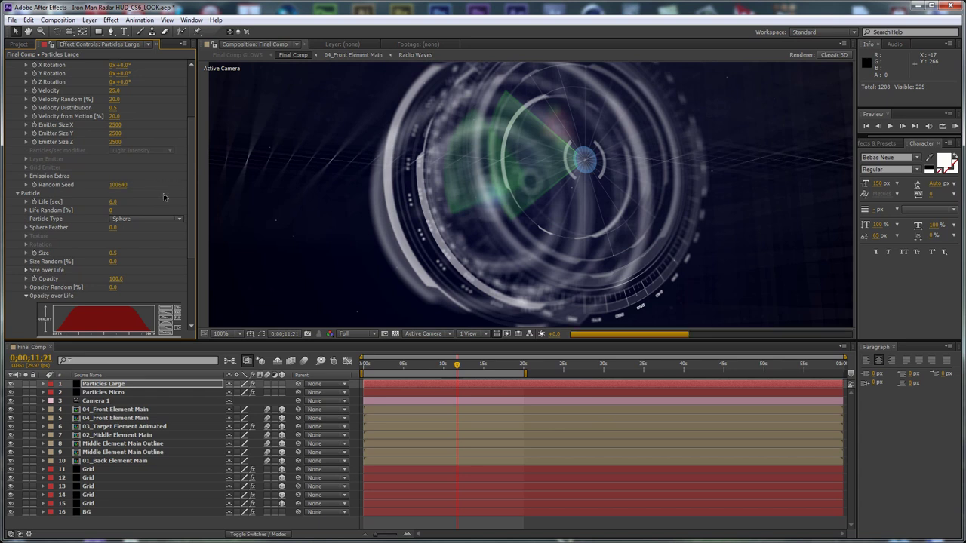
pyautogui.moveTo(119, 251); pyautogui.dragTo(158, 250)
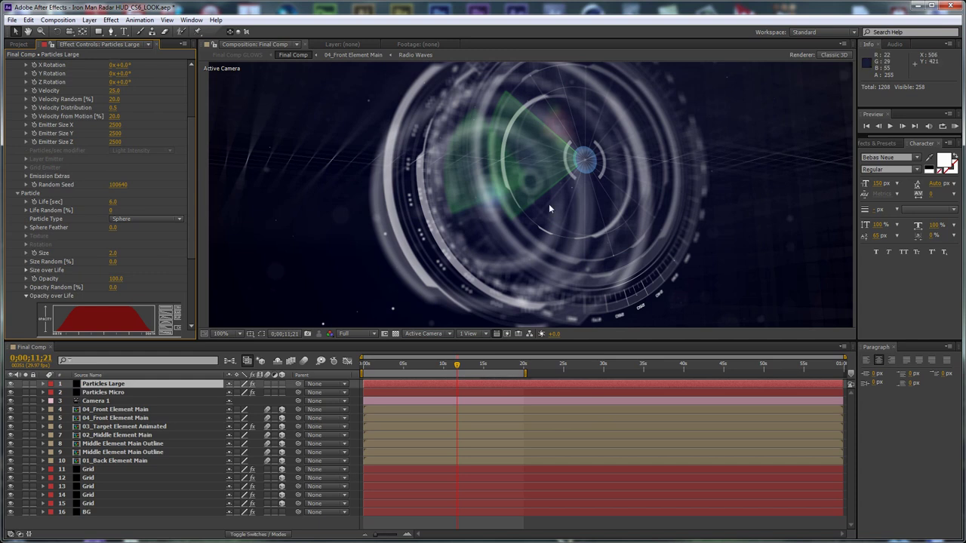
pyautogui.moveTo(548, 111); pyautogui.dragTo(322, 245)
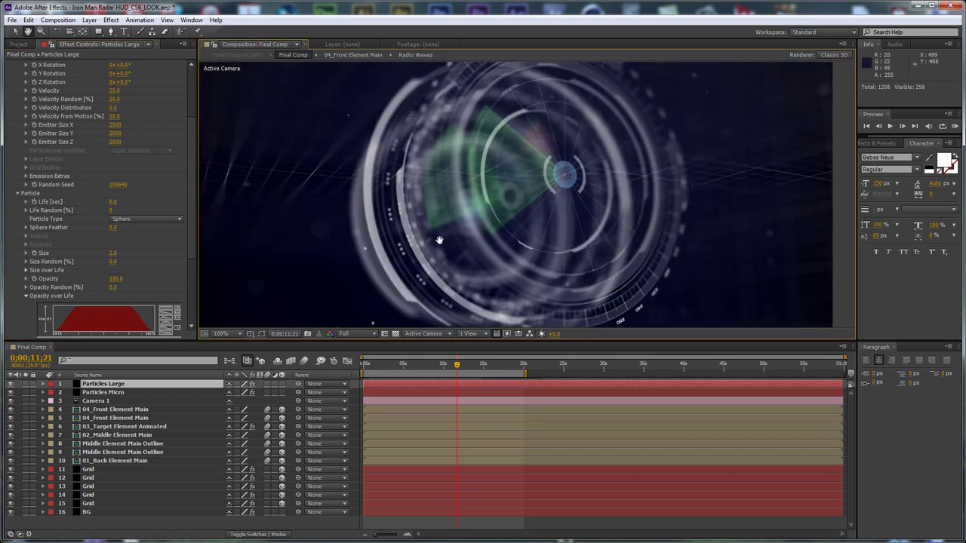
# Create a comp-size black solid named Glass Dirt above the other layers and apply the Optical Flares effect to it.
pyautogui.click(343, 529)
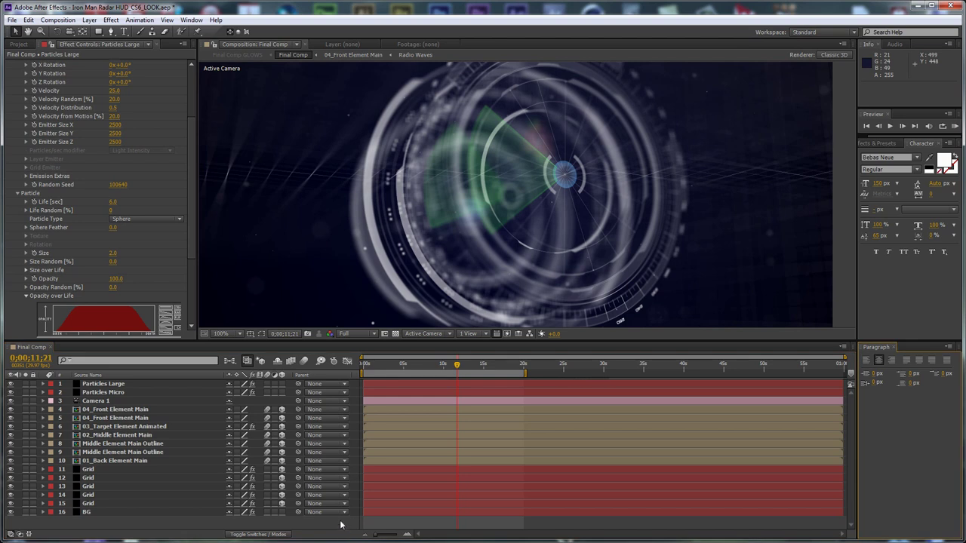
pyautogui.hotkey('ctrl', 'y')
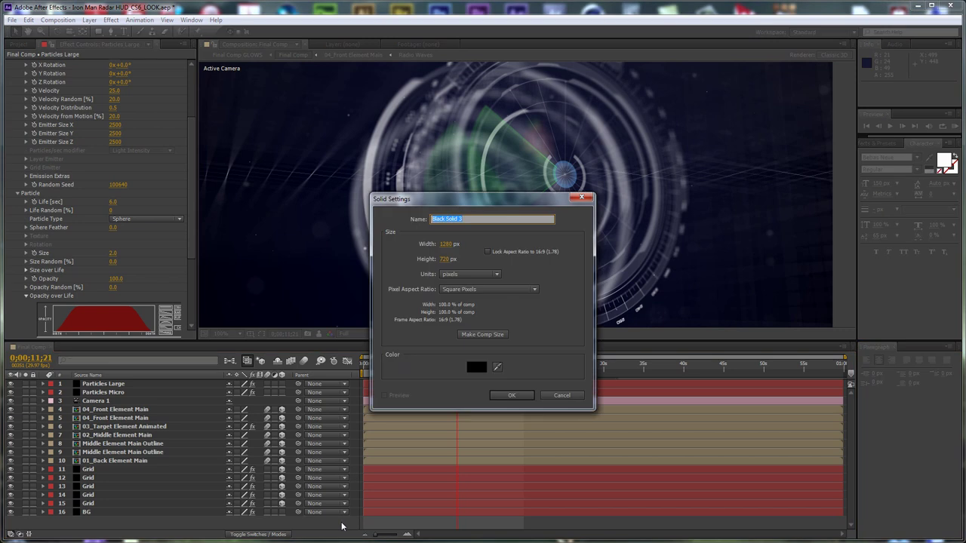
pyautogui.write('Glass Dirt')
pyautogui.click(523, 393)
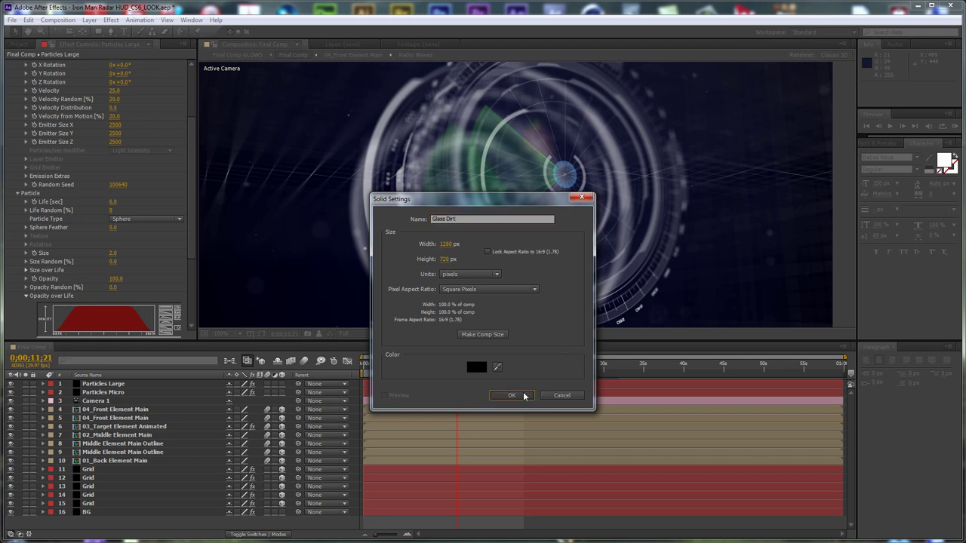
pyautogui.click(111, 19)
pyautogui.moveTo(204, 478)
pyautogui.click(296, 490)
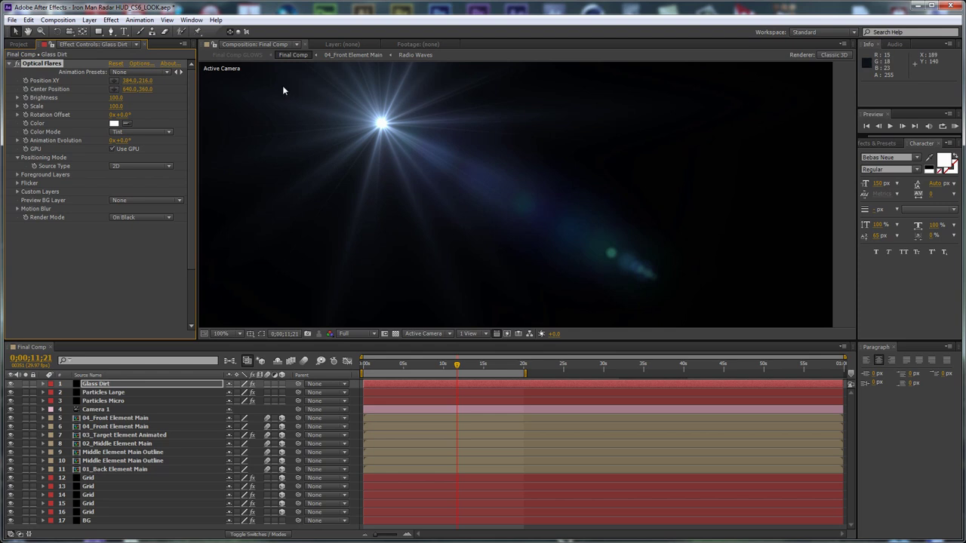
# In the Optical Flares options, clear all flare elements, set the lens texture image to Spaztic and accept the options.
pyautogui.click(138, 64)
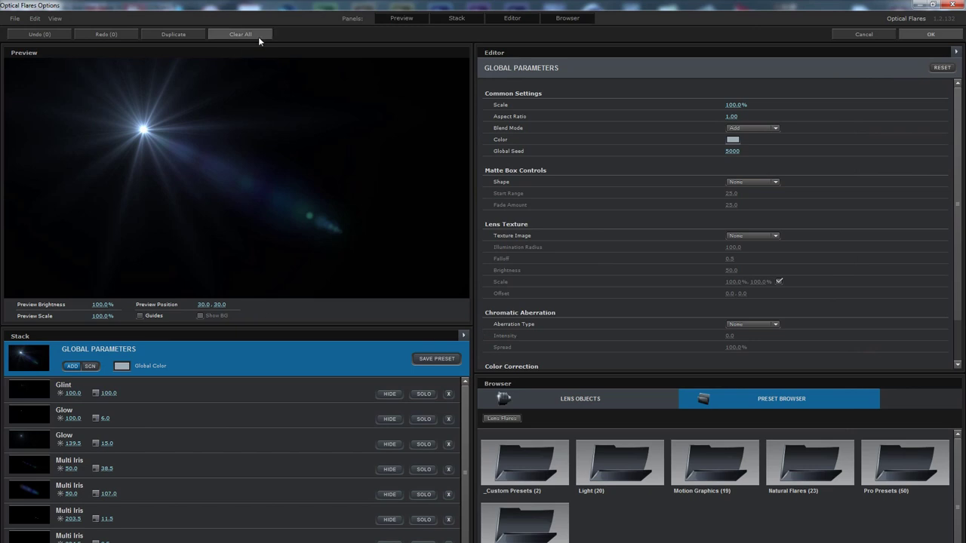
pyautogui.click(258, 36)
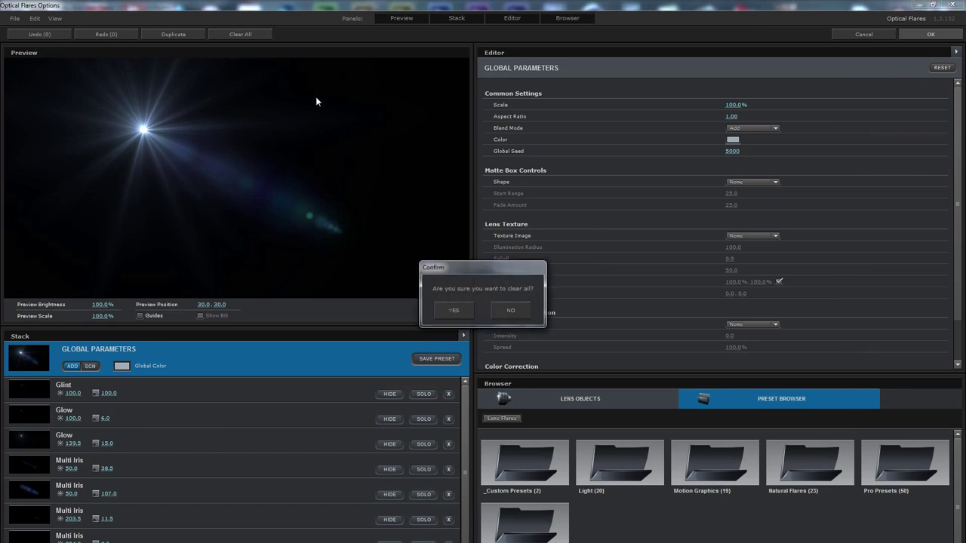
pyautogui.click(454, 311)
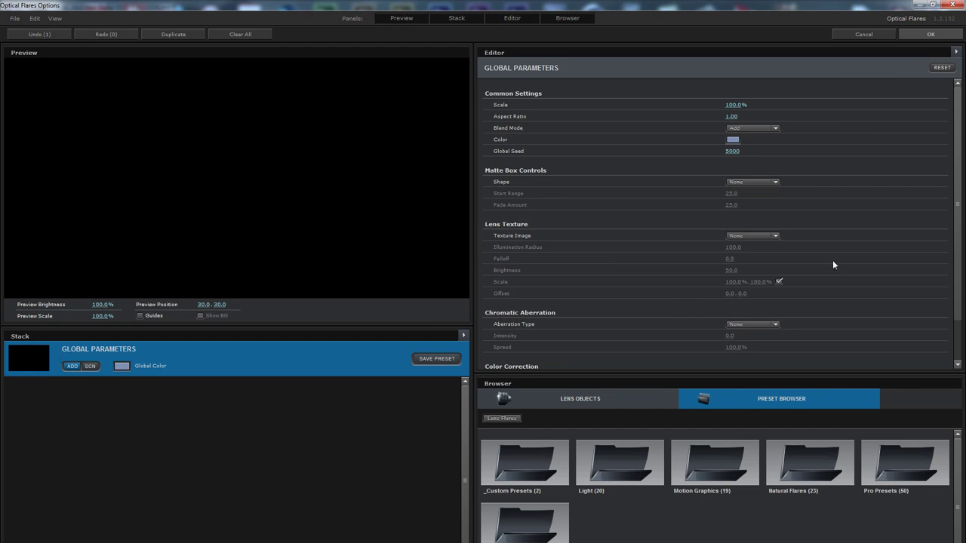
pyautogui.click(765, 237)
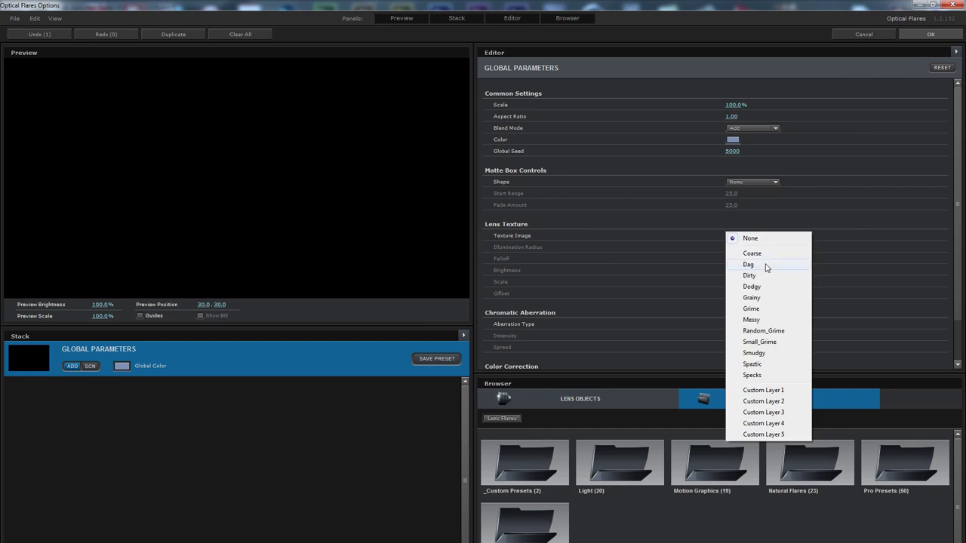
pyautogui.click(755, 364)
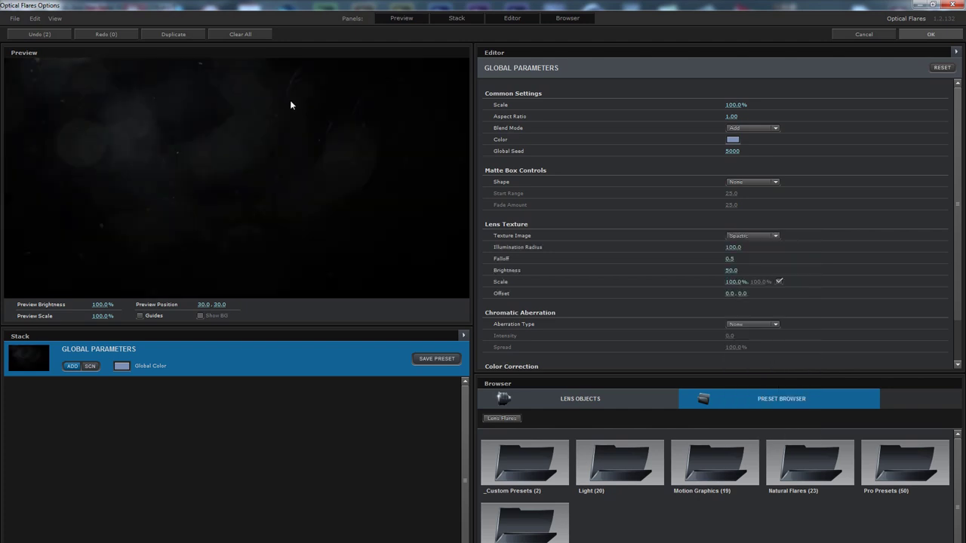
pyautogui.moveTo(253, 129); pyautogui.dragTo(195, 159)
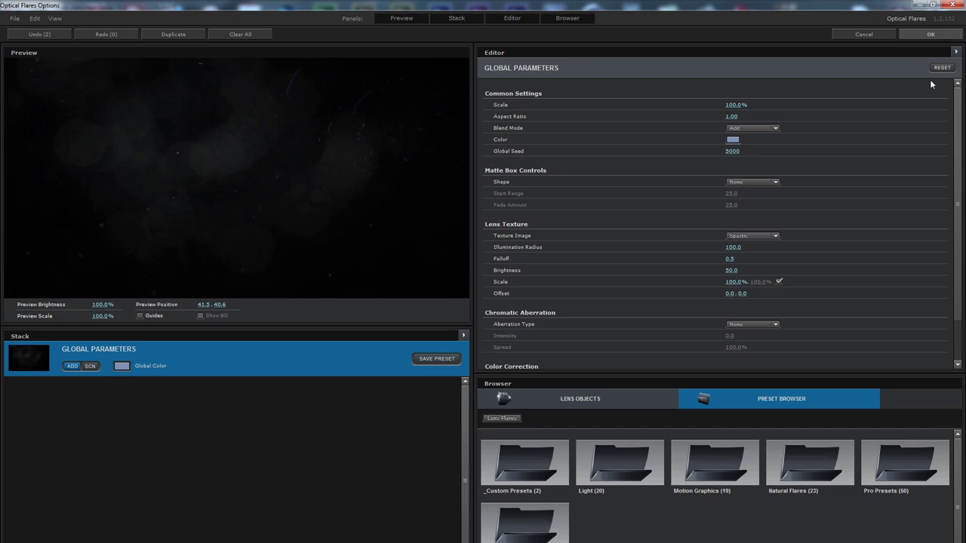
pyautogui.click(933, 35)
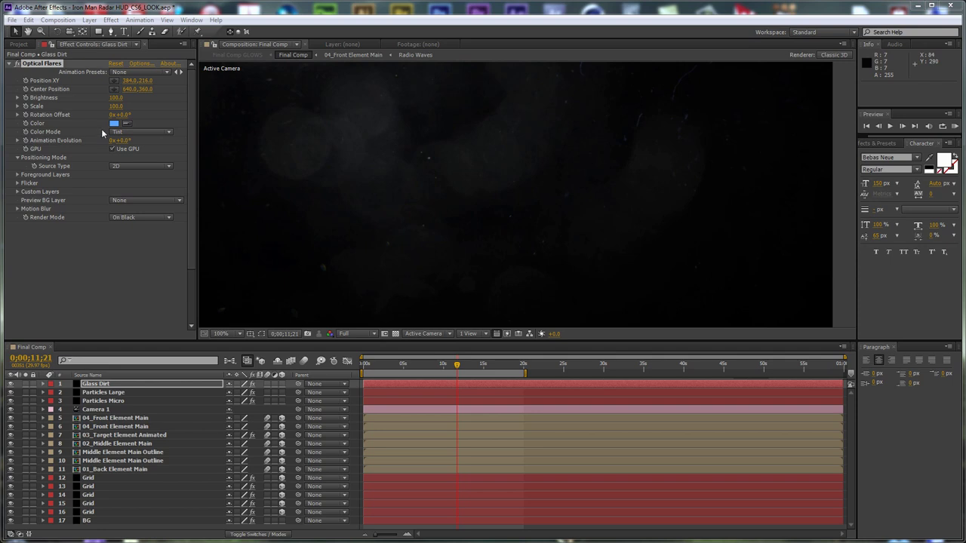
# Set the Glass Dirt layer's Optical Flares brightness to 70.
pyautogui.click(116, 97)
pyautogui.write('70')
pyautogui.press('Return')
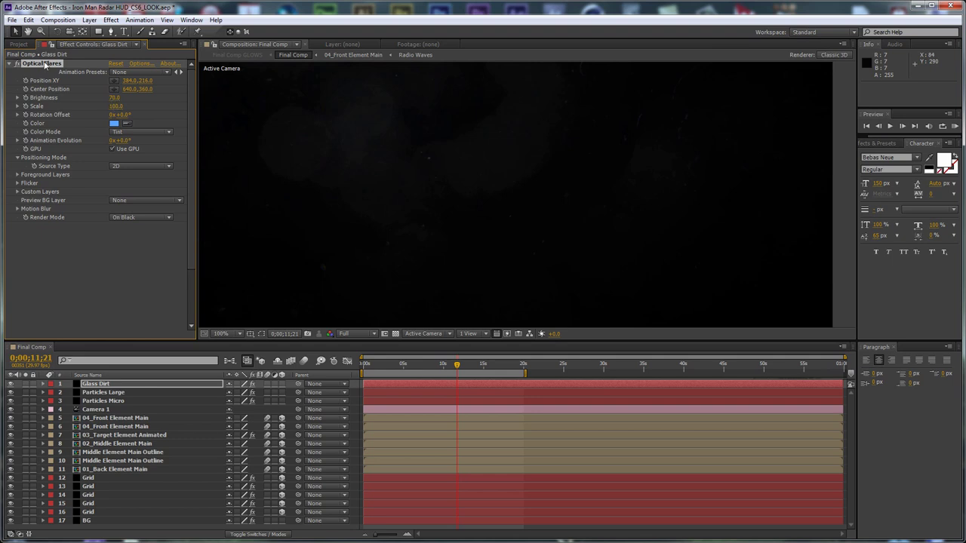
# Duplicate the Optical Flares effect on Glass Dirt and set the copy's brightness to 35.
pyautogui.hotkey('ctrl', 'd')
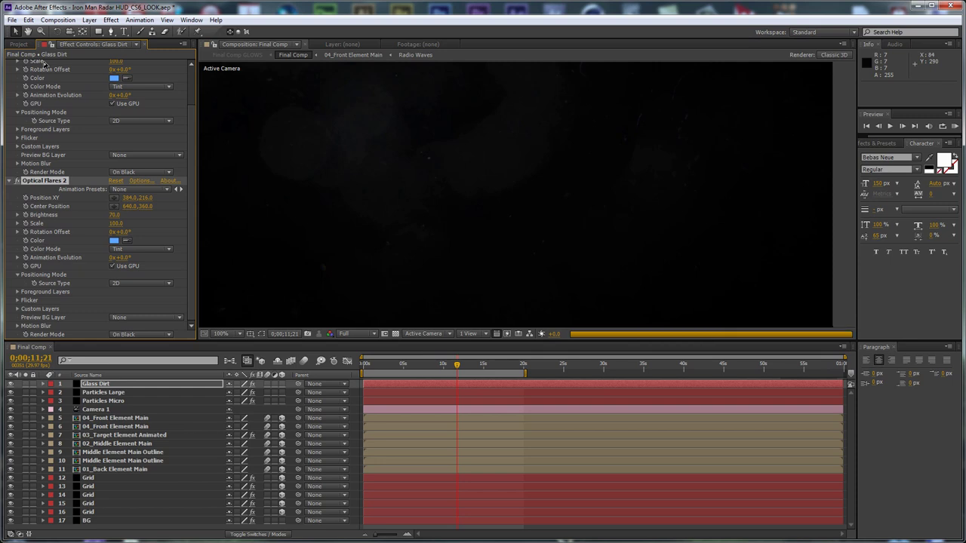
pyautogui.click(114, 217)
pyautogui.write('35')
pyautogui.press('Return')
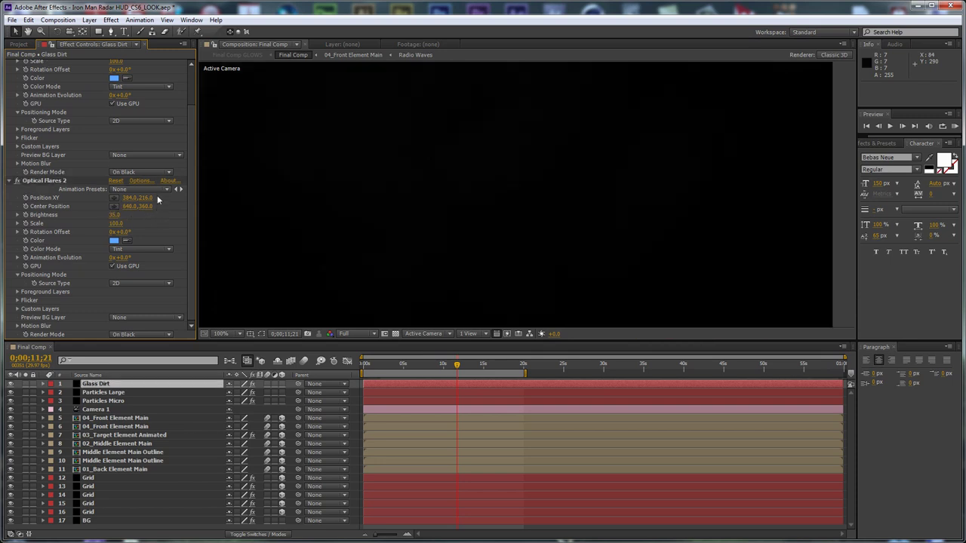
# Pick the lens texture image for the second Optical Flares effect, check it in the preview and accept the options.
pyautogui.click(141, 180)
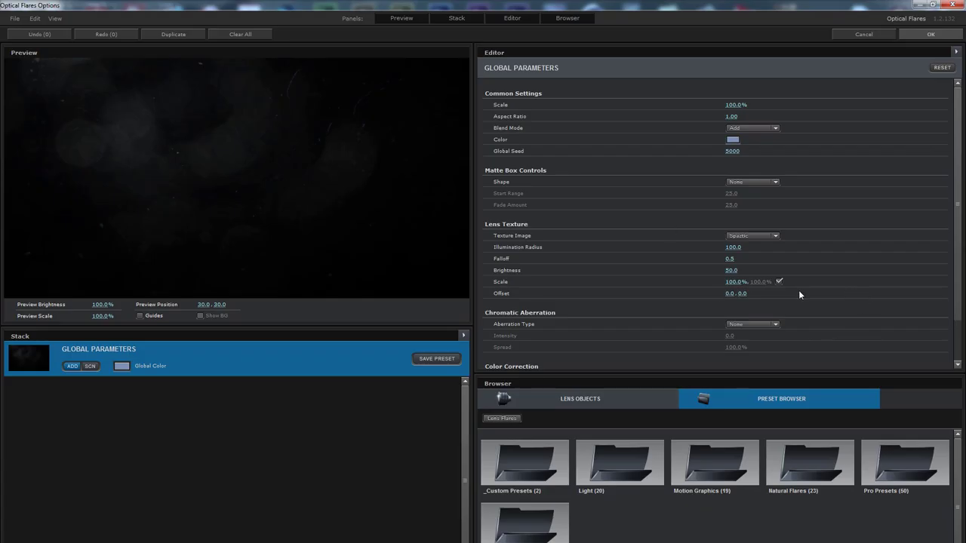
pyautogui.click(751, 236)
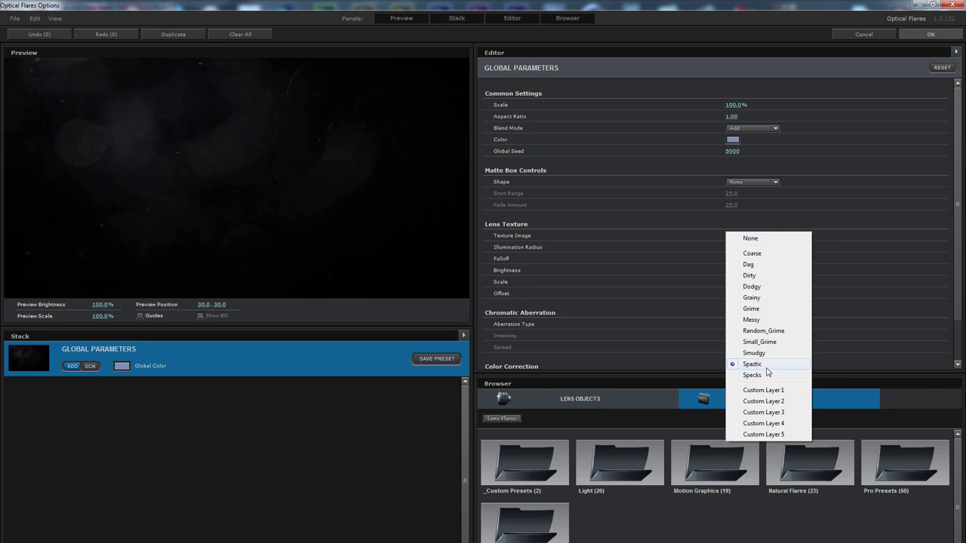
pyautogui.click(740, 363)
pyautogui.moveTo(239, 125); pyautogui.dragTo(222, 153)
pyautogui.click(918, 38)
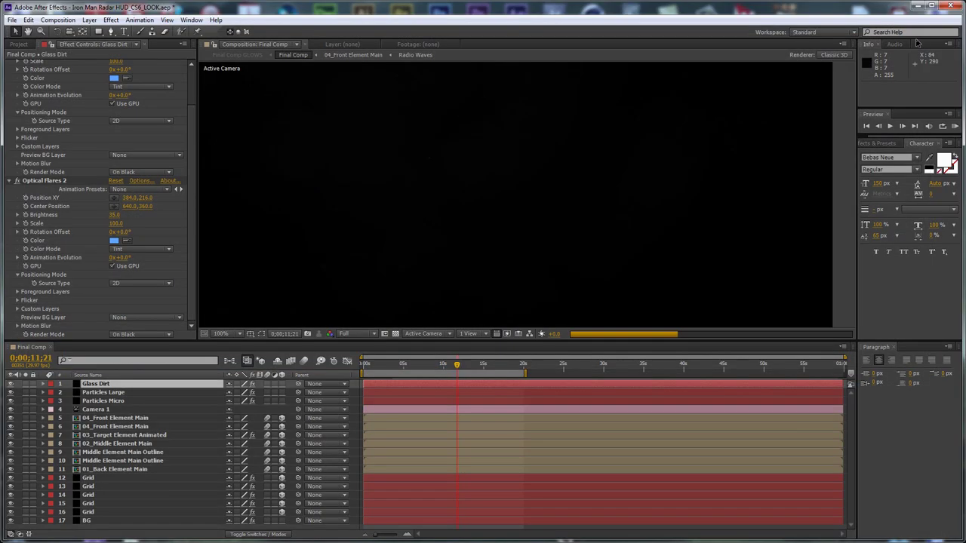
# Try the Screen blending mode on the Glass Dirt layer and inspect the dirt over the HUD.
pyautogui.press('/')
pyautogui.press('F4')
pyautogui.click(239, 385)
pyautogui.click(289, 276)
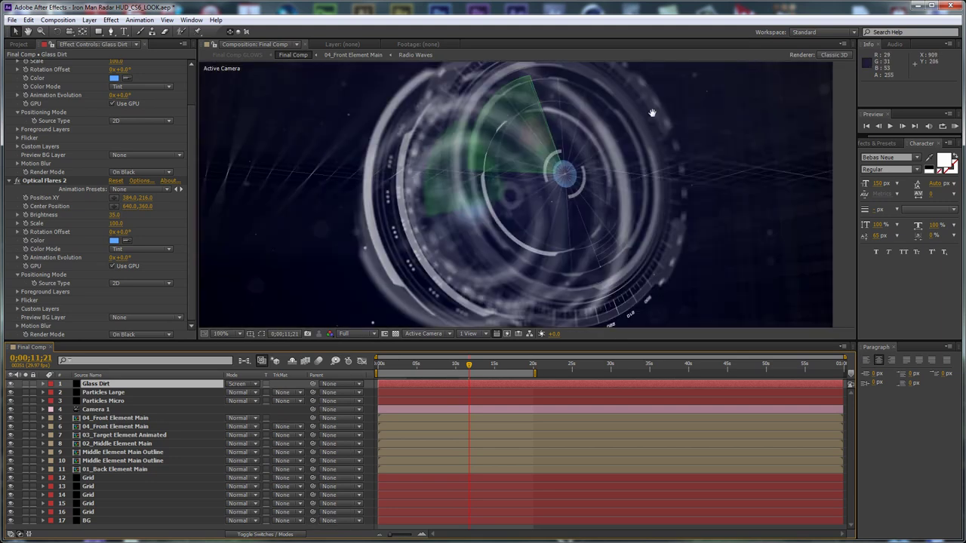
pyautogui.moveTo(652, 114); pyautogui.dragTo(677, 115)
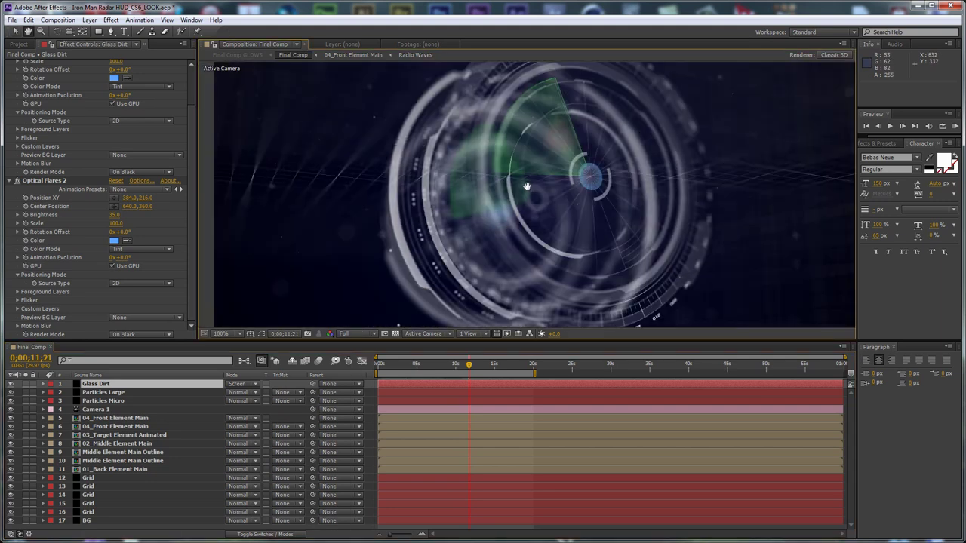
pyautogui.moveTo(527, 187); pyautogui.dragTo(515, 216)
# Set the Glass Dirt layer's blending mode to Add and check the layer briefly in solo.
pyautogui.click(239, 385)
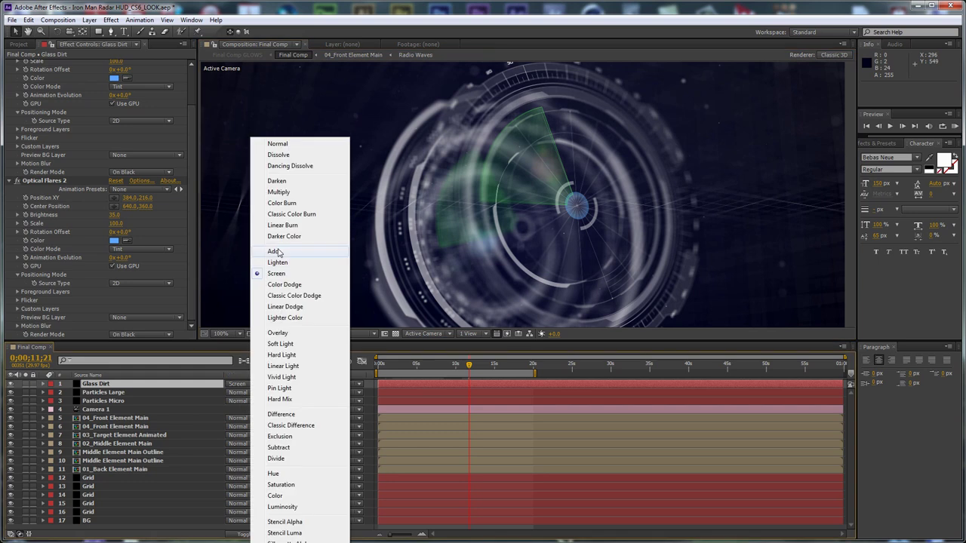
pyautogui.click(274, 251)
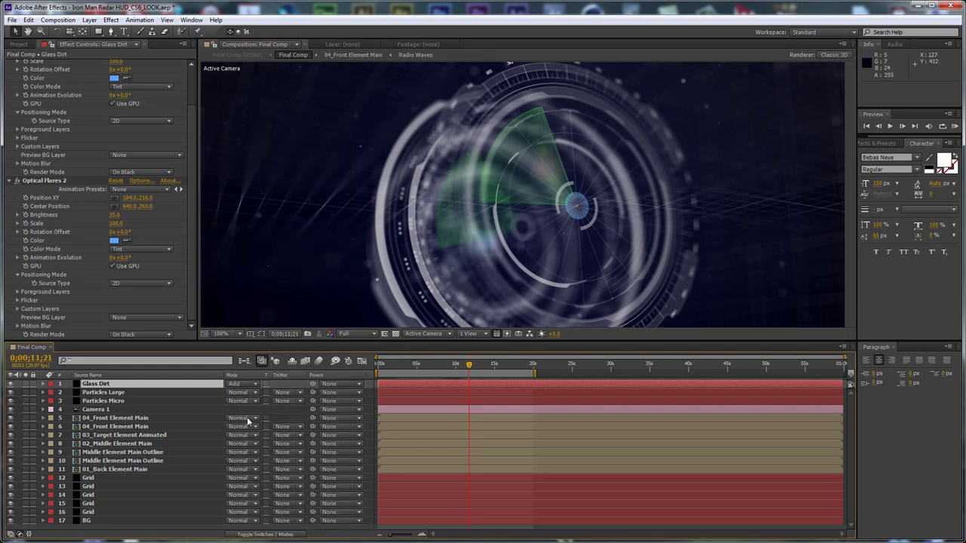
pyautogui.click(373, 393)
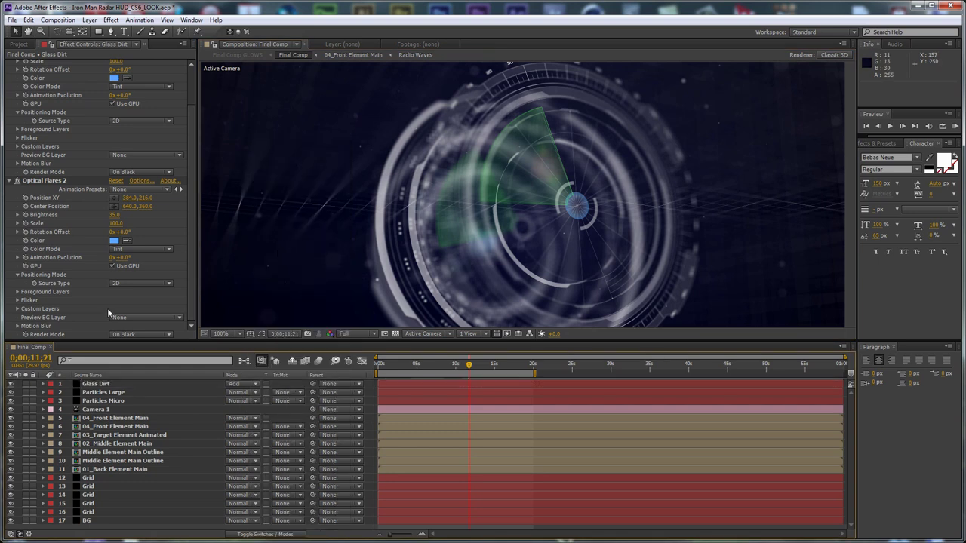
pyautogui.click(25, 384)
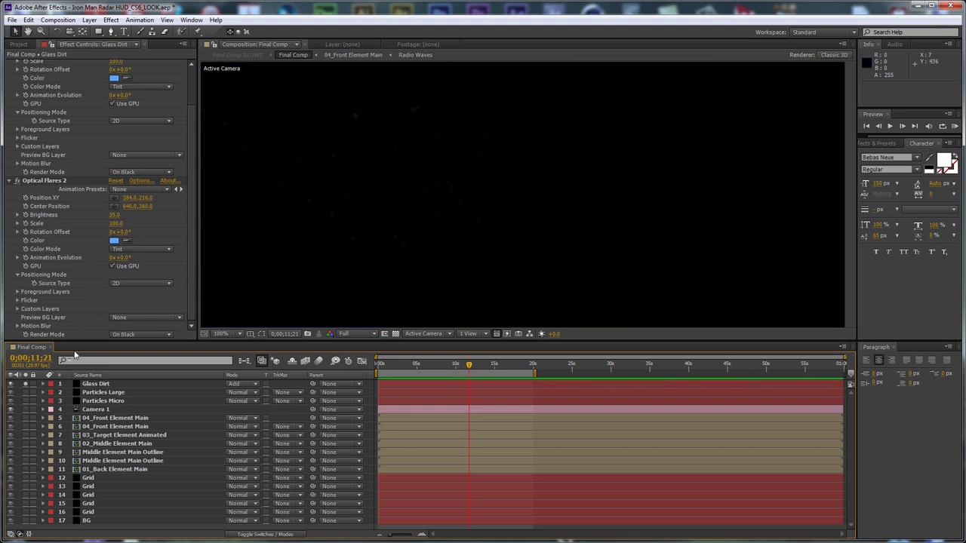
pyautogui.click(26, 385)
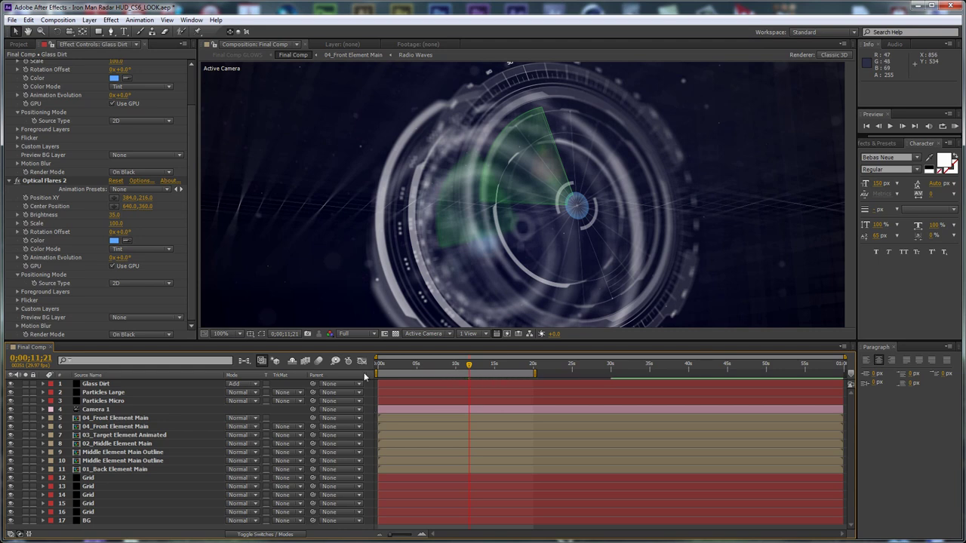
# Add a new adjustment layer at the top of the layer stack and rename it Glow.
pyautogui.click(89, 19)
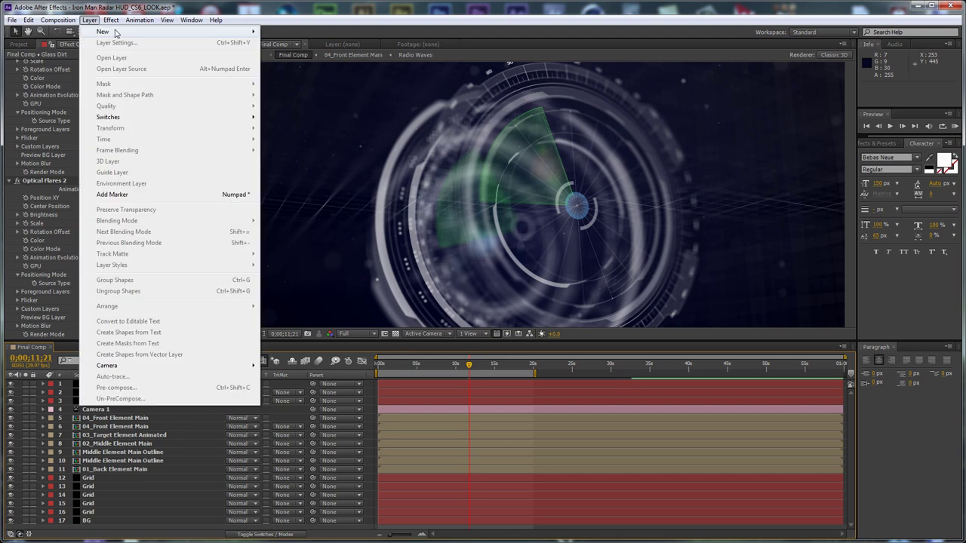
pyautogui.moveTo(114, 32)
pyautogui.click(325, 100)
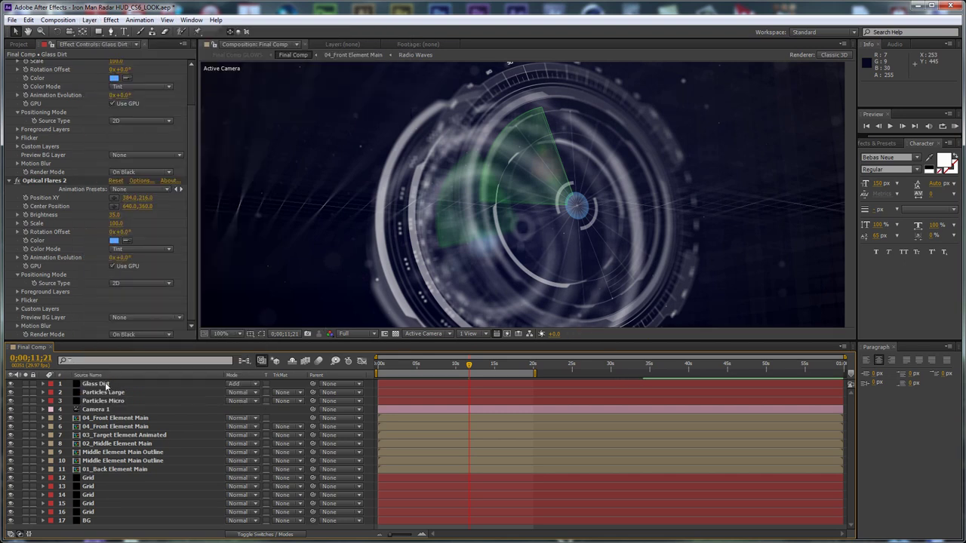
pyautogui.click(121, 387)
pyautogui.hotkey('ctrl', 'shift', 'y')
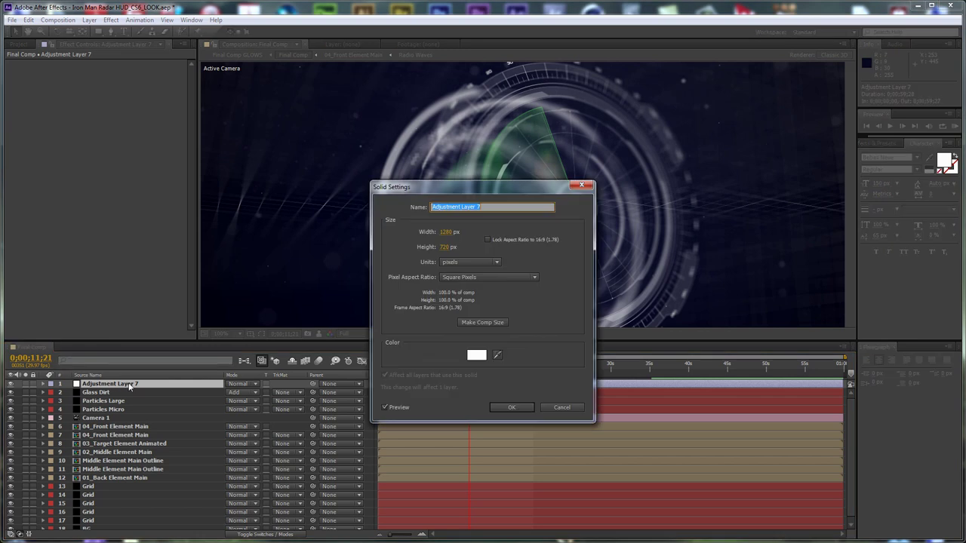
pyautogui.write('Glow')
pyautogui.click(512, 407)
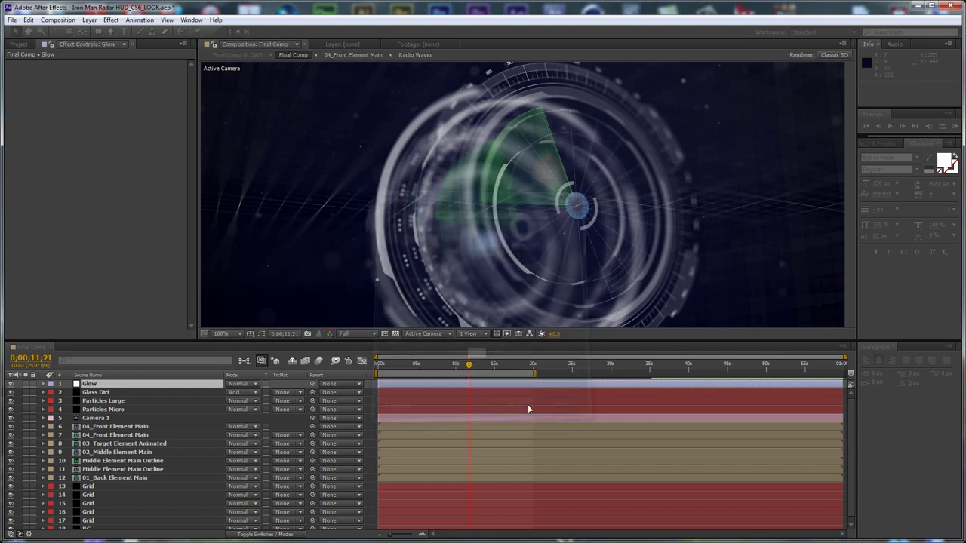
# Apply the Stylize Glow effect to the Glow adjustment layer and view the whole comp at 50%.
pyautogui.click(111, 20)
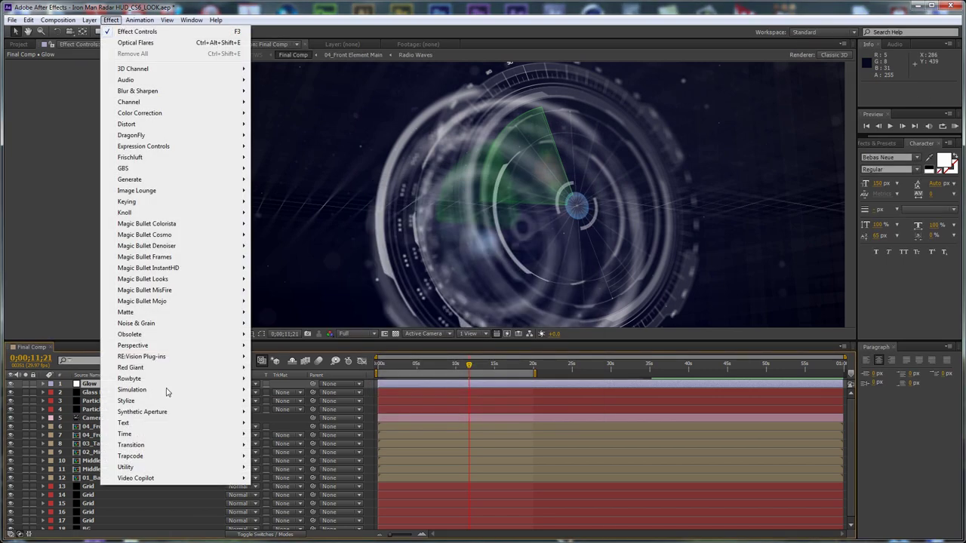
pyautogui.moveTo(145, 401)
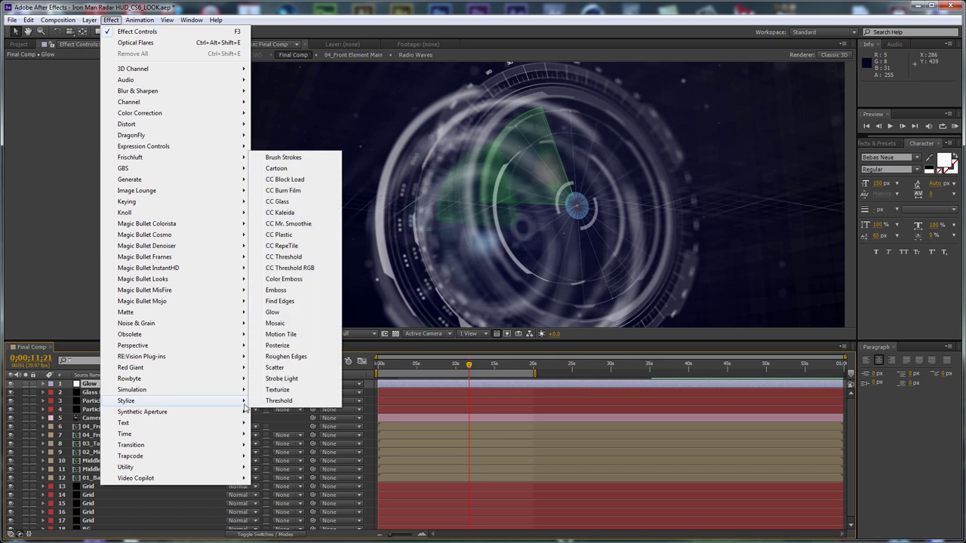
pyautogui.click(273, 311)
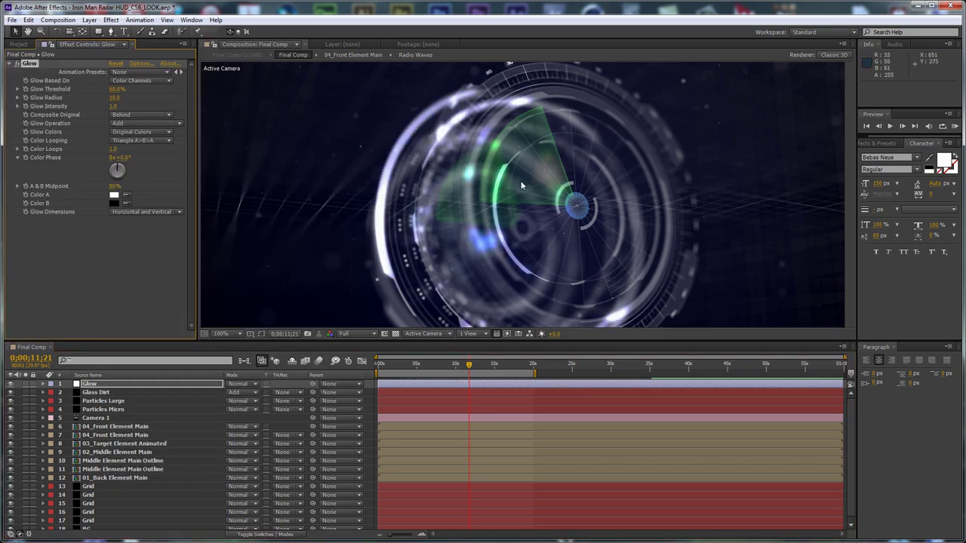
pyautogui.press(',')
pyautogui.press(',')
pyautogui.moveTo(562, 163); pyautogui.dragTo(544, 165)
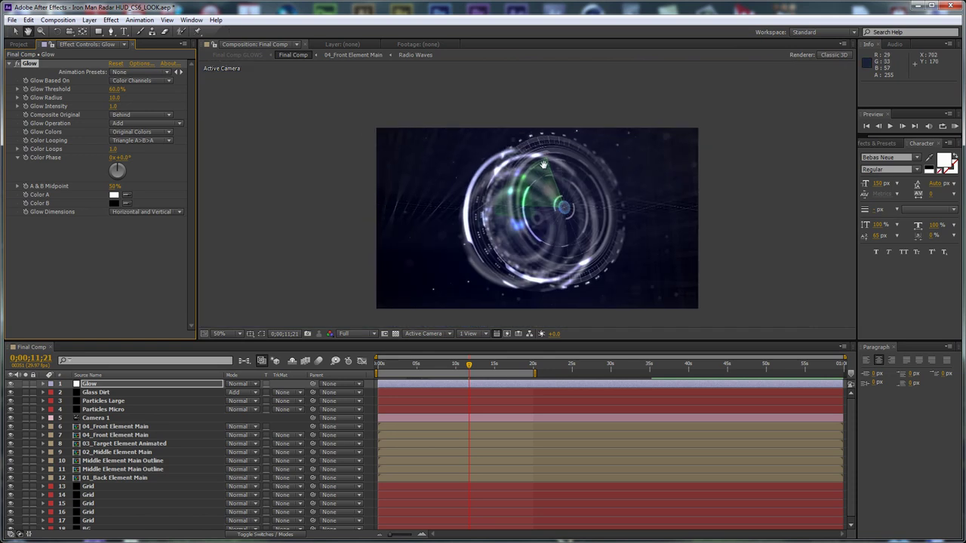
# Set the Glow effect's threshold to 70%, its radius to 30 and its intensity to 0.8.
pyautogui.click(117, 89)
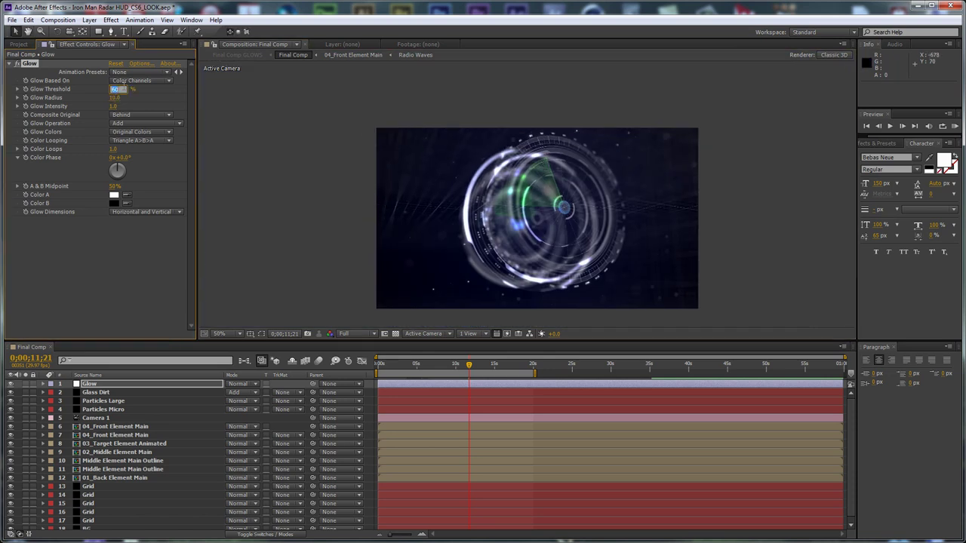
pyautogui.write('70')
pyautogui.press('Return')
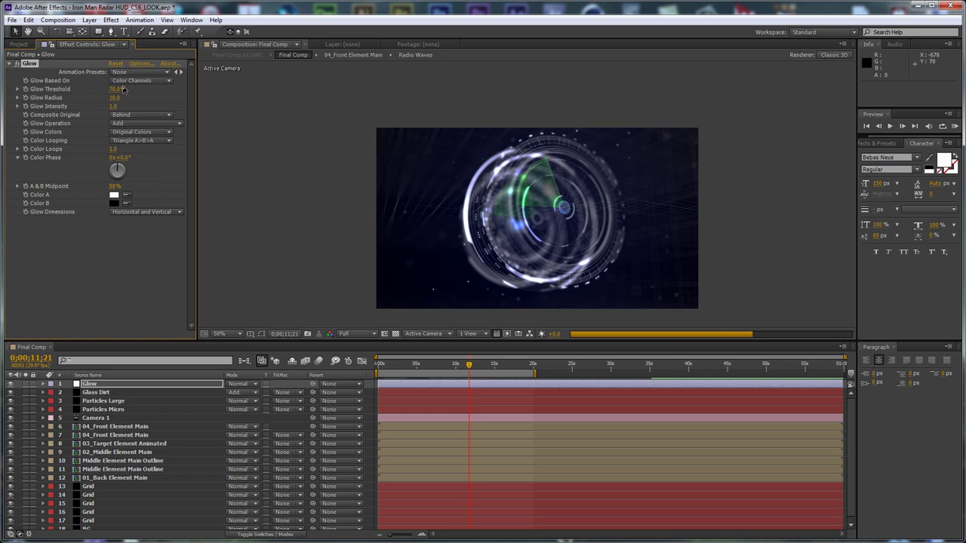
pyautogui.click(114, 97)
pyautogui.write('30')
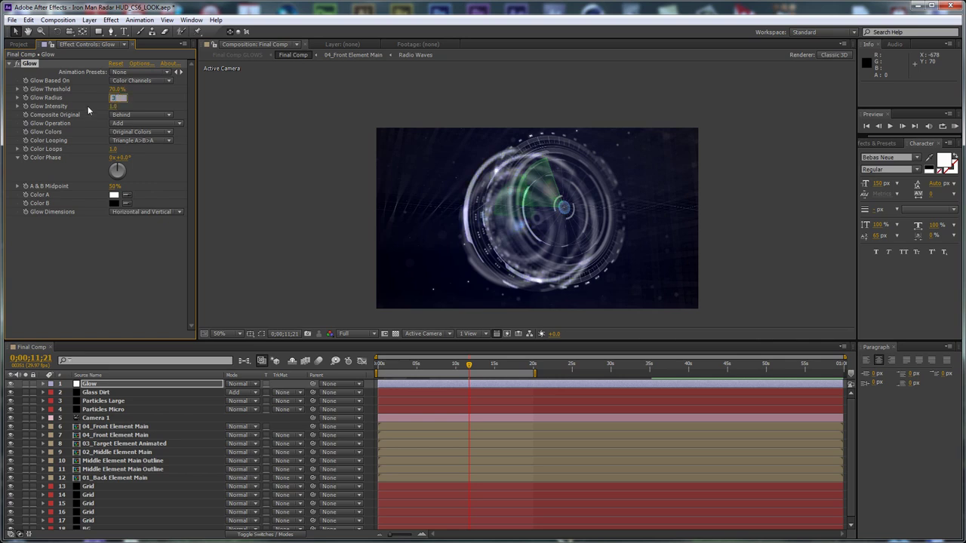
pyautogui.press('Return')
pyautogui.click(114, 105)
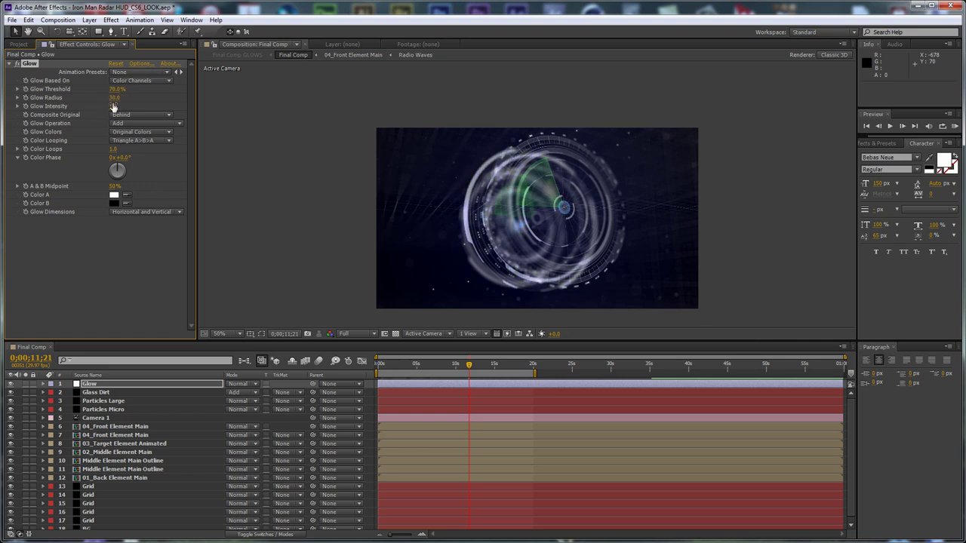
pyautogui.write('0.8')
pyautogui.press('Return')
pyautogui.scroll(2, 556, 243)
pyautogui.scroll(-2, 556, 243)
# Add a new adjustment layer above the Glow layer and name it Sharpen.
pyautogui.hotkey('ctrl', 'alt', 'y')
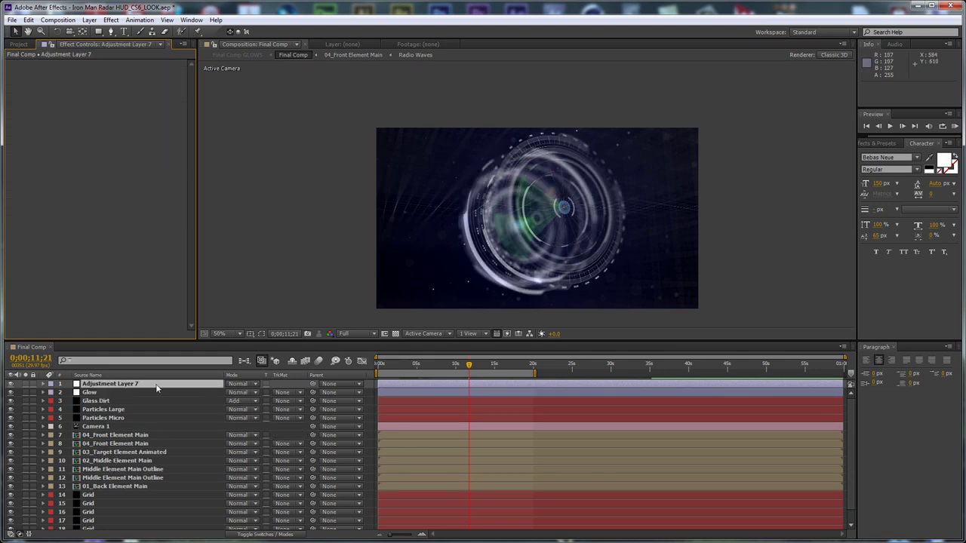
pyautogui.hotkey('ctrl', 'shift', 'y')
pyautogui.write('Sharpen')
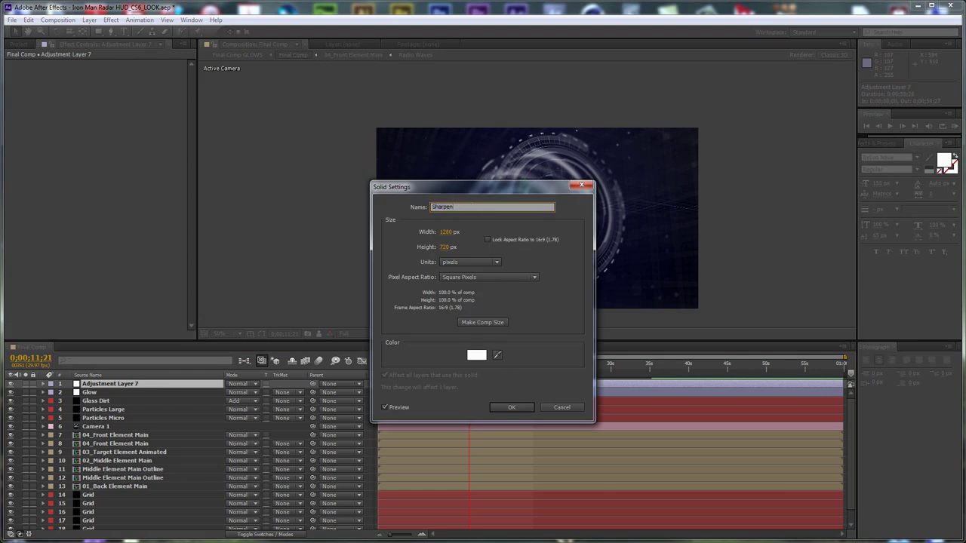
pyautogui.click(506, 408)
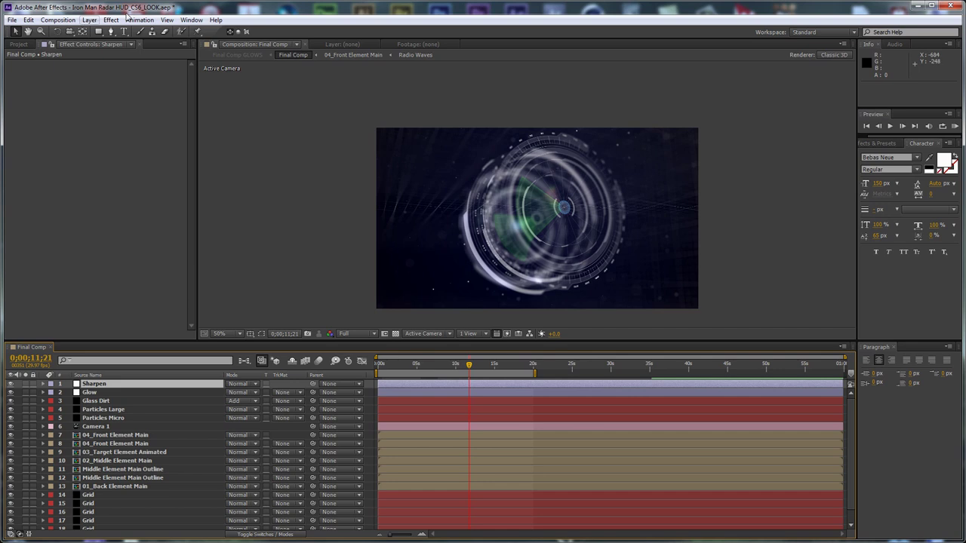
# Apply the Sharpen effect to the Sharpen adjustment layer and set its Sharpen Amount to 10.
pyautogui.click(111, 20)
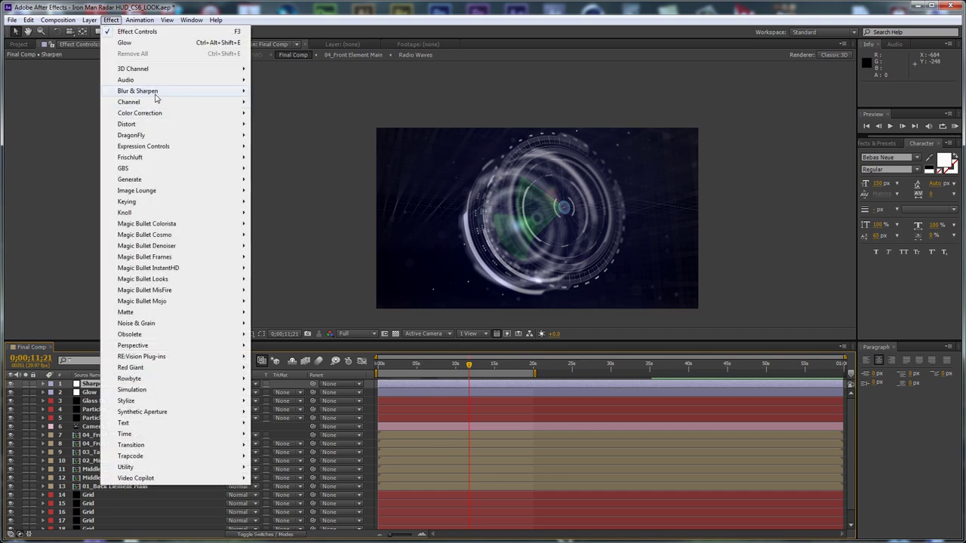
pyautogui.moveTo(155, 91)
pyautogui.click(315, 246)
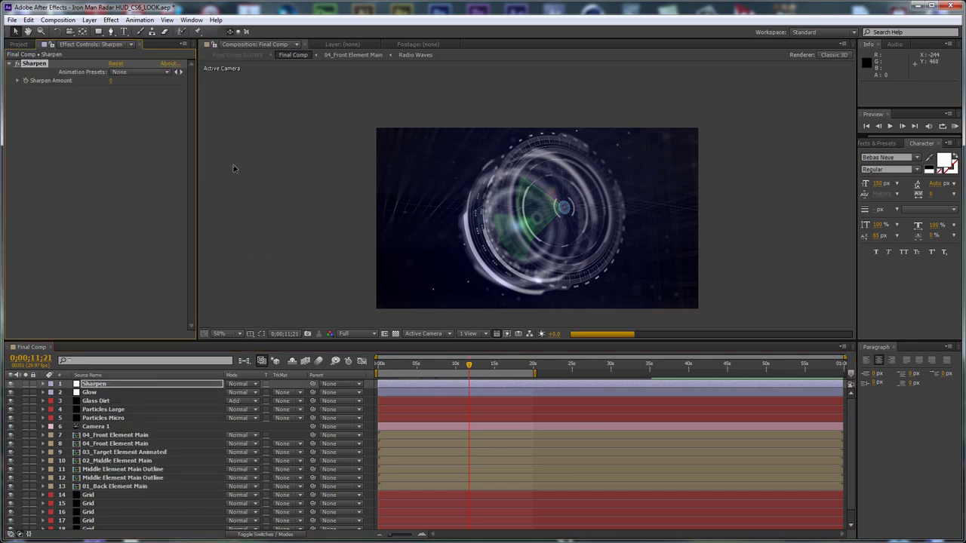
pyautogui.scroll(2, 560, 181)
pyautogui.scroll(1, 560, 181)
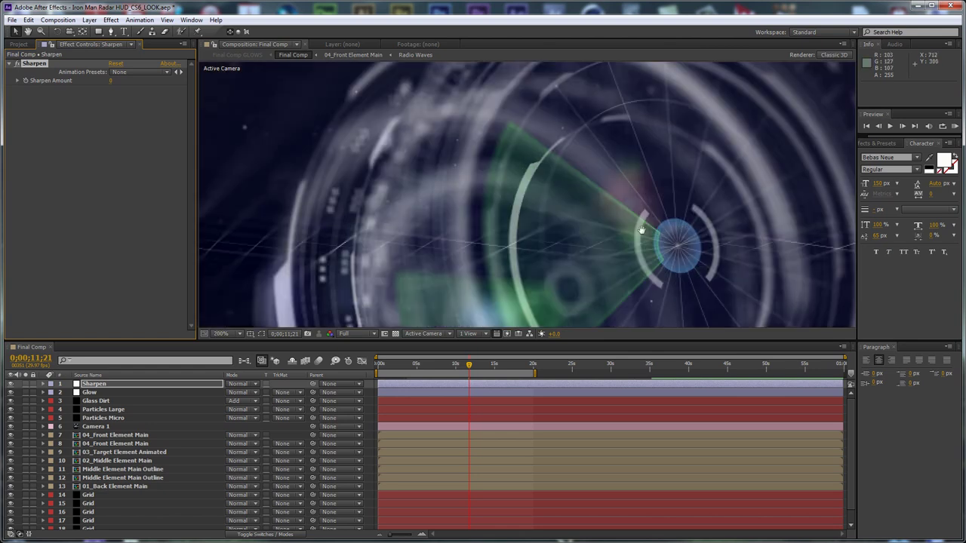
pyautogui.click(117, 81)
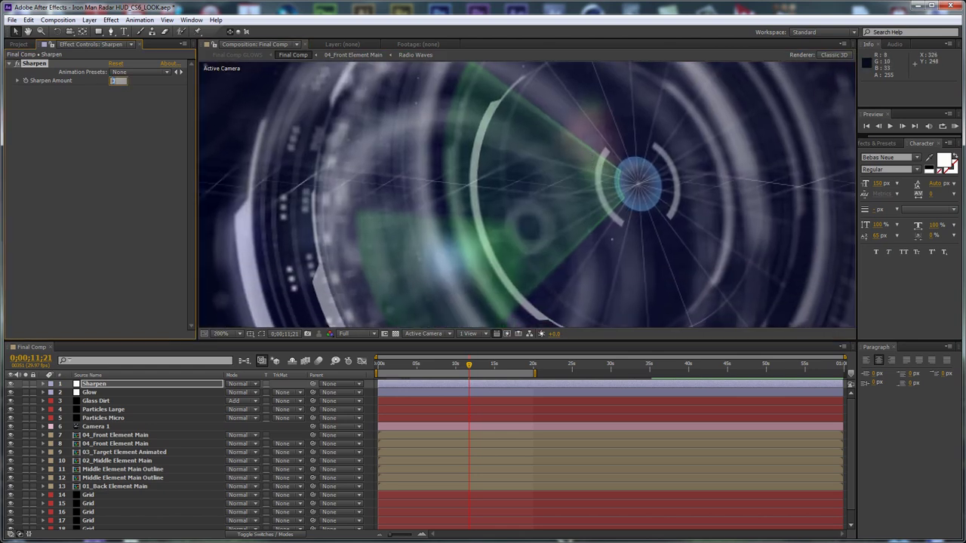
pyautogui.write('10')
pyautogui.press('Return')
# Add Levels to the Sharpen layer with Input Black 5 and Input White 240, and save the project.
pyautogui.click(111, 20)
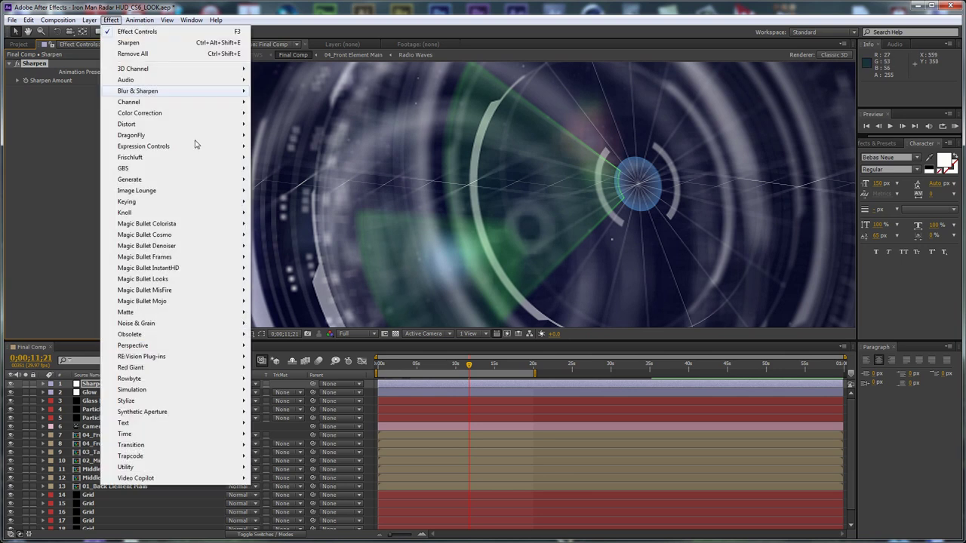
pyautogui.moveTo(192, 114)
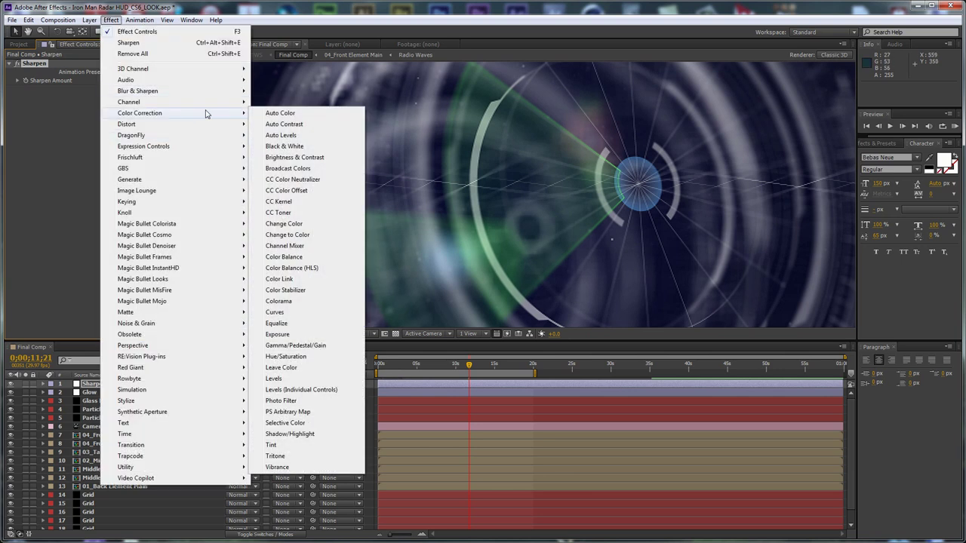
pyautogui.click(308, 387)
pyautogui.click(113, 180)
pyautogui.write('5')
pyautogui.press('Tab')
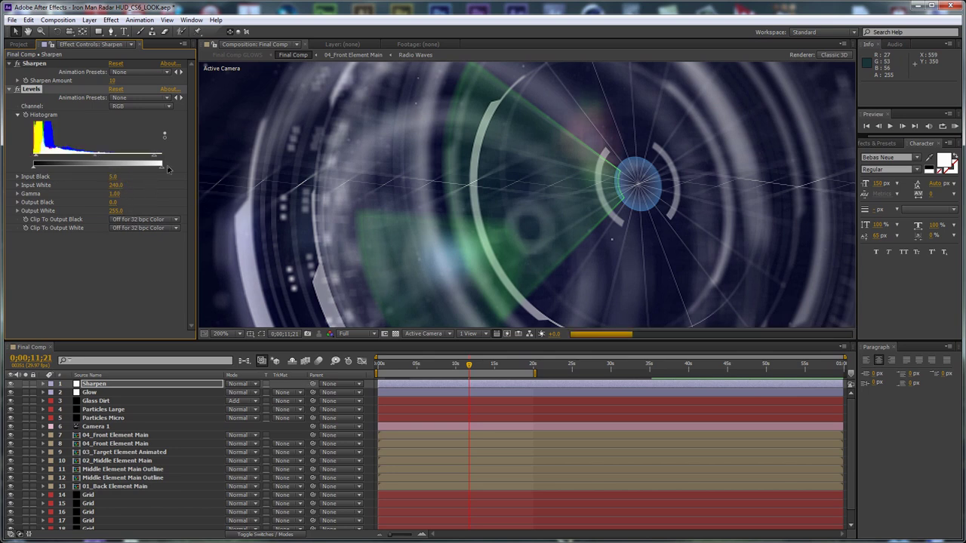
pyautogui.press(',')
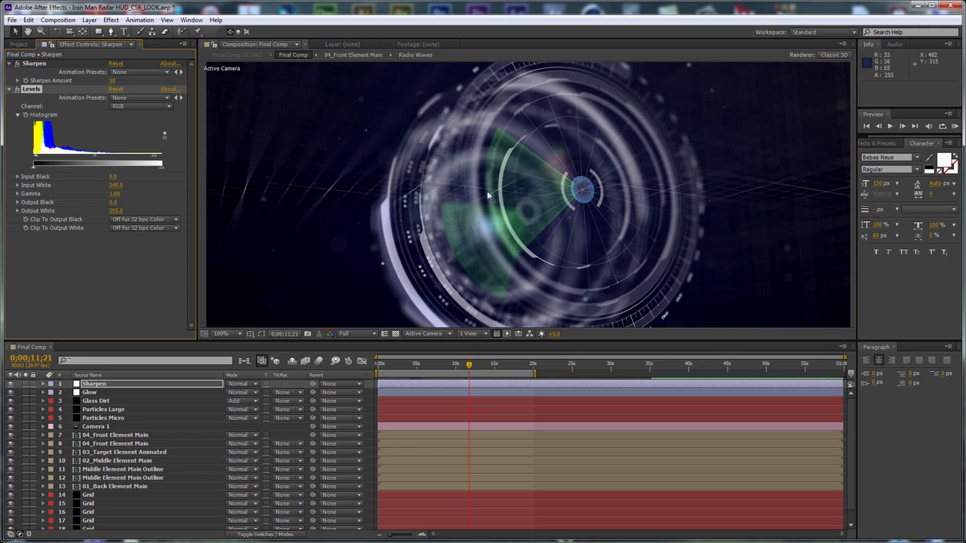
pyautogui.click(371, 410)
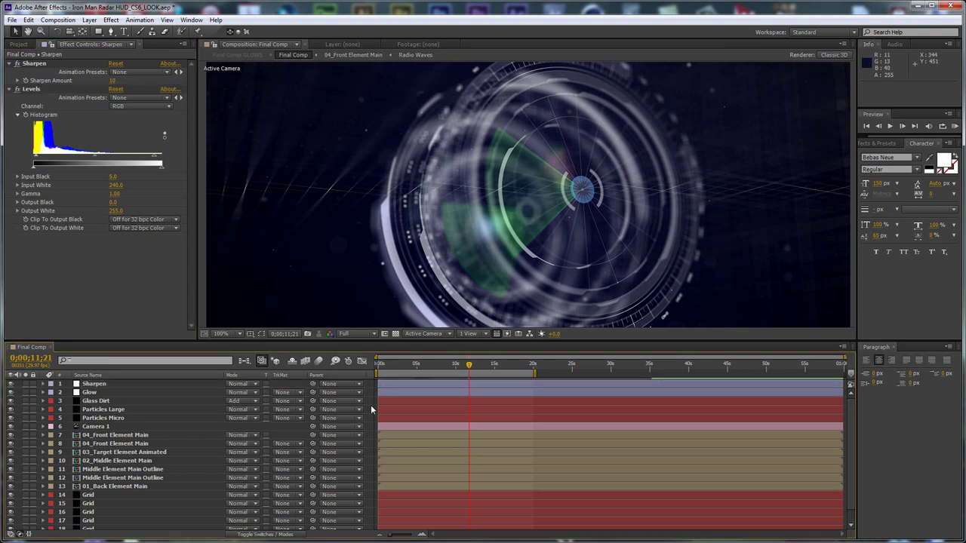
pyautogui.hotkey('ctrl', 's')
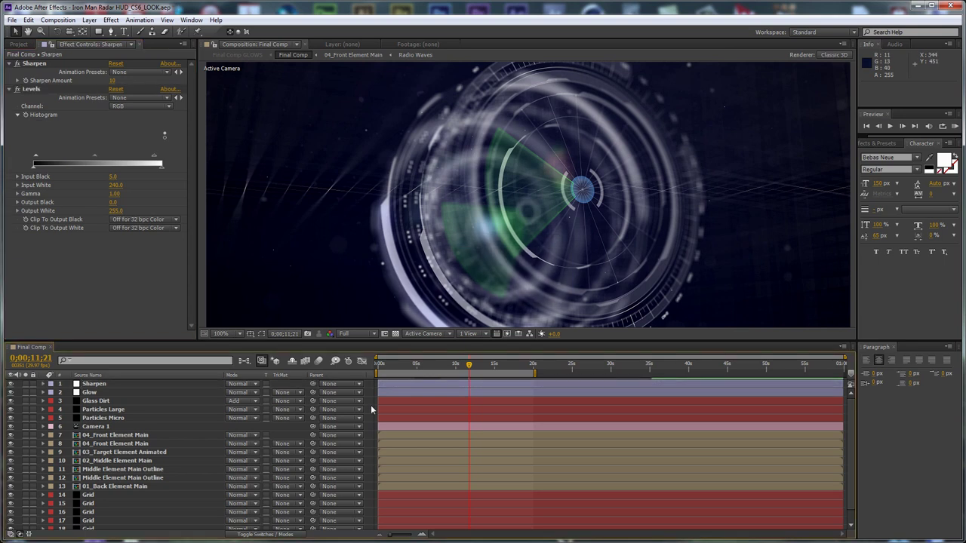
# Create a new black solid named OF at the top of the layer stack.
pyautogui.hotkey('ctrl', 'y')
pyautogui.write('OF')
pyautogui.click(477, 367)
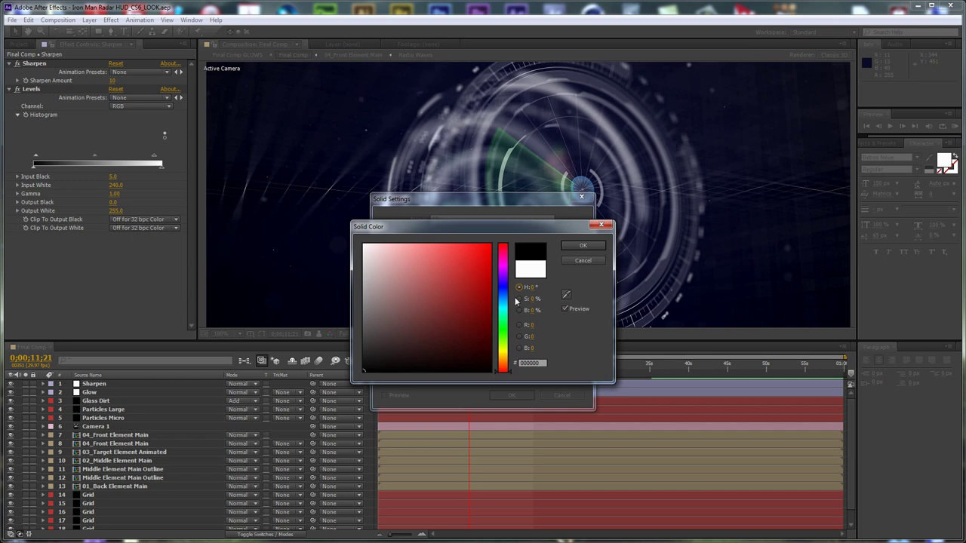
pyautogui.click(571, 247)
pyautogui.click(516, 393)
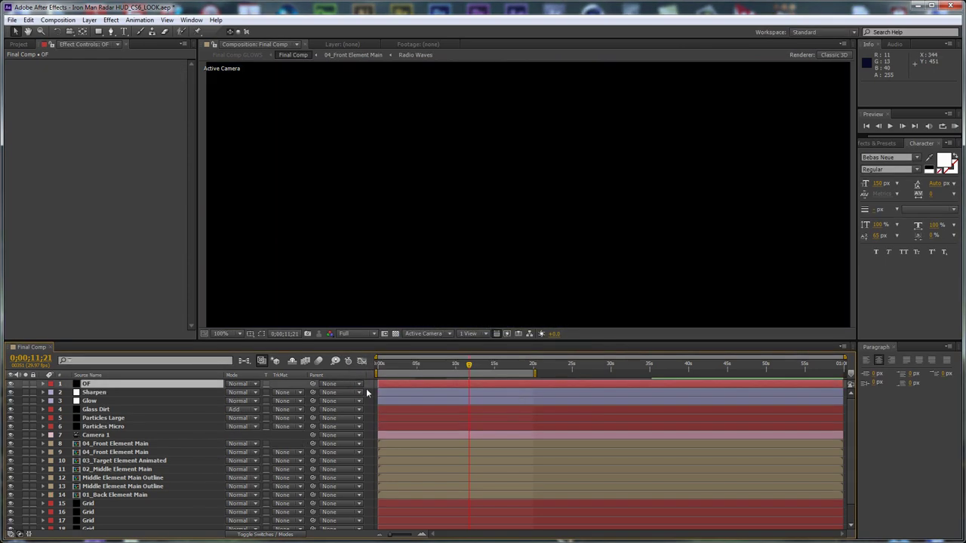
# Apply the Video Copilot Optical Flares effect to the OF solid.
pyautogui.click(110, 21)
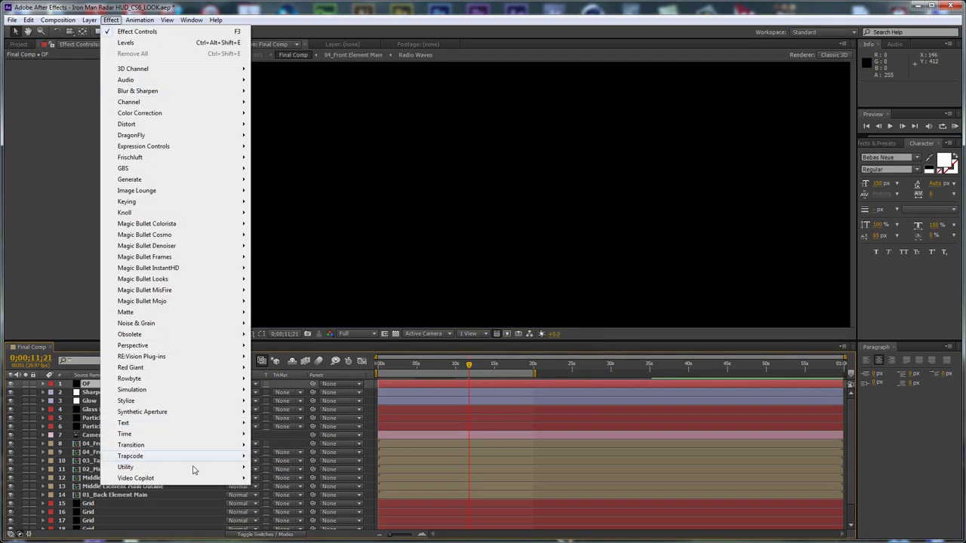
pyautogui.moveTo(245, 481)
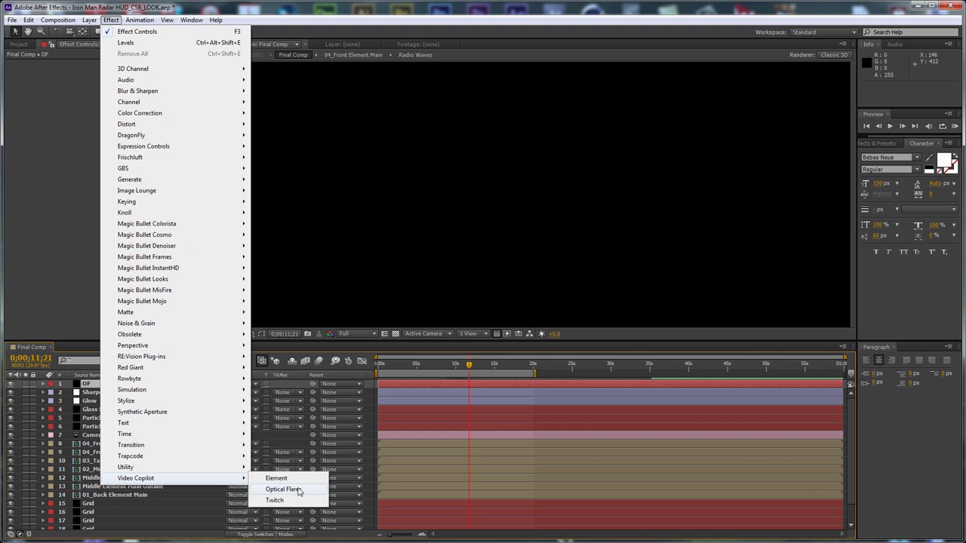
pyautogui.click(293, 490)
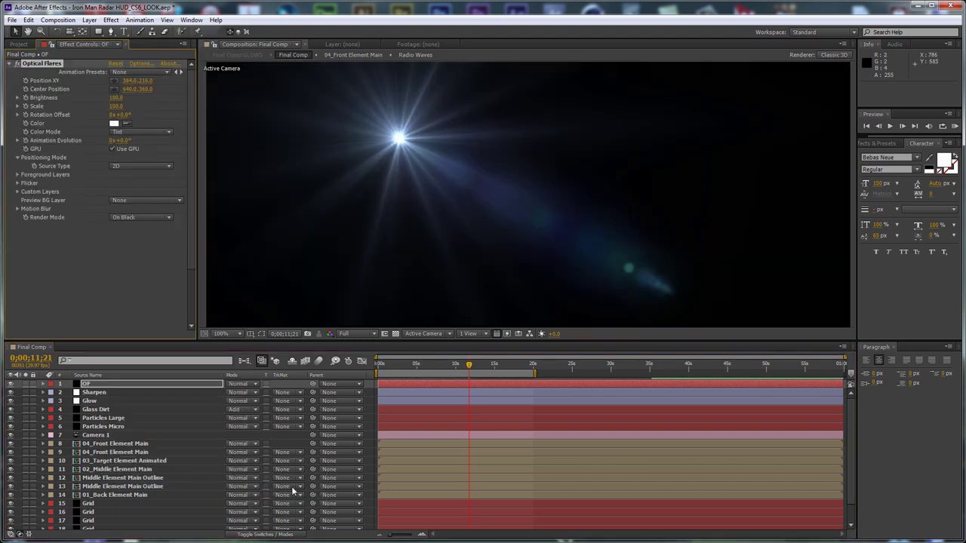
pyautogui.press('Return')
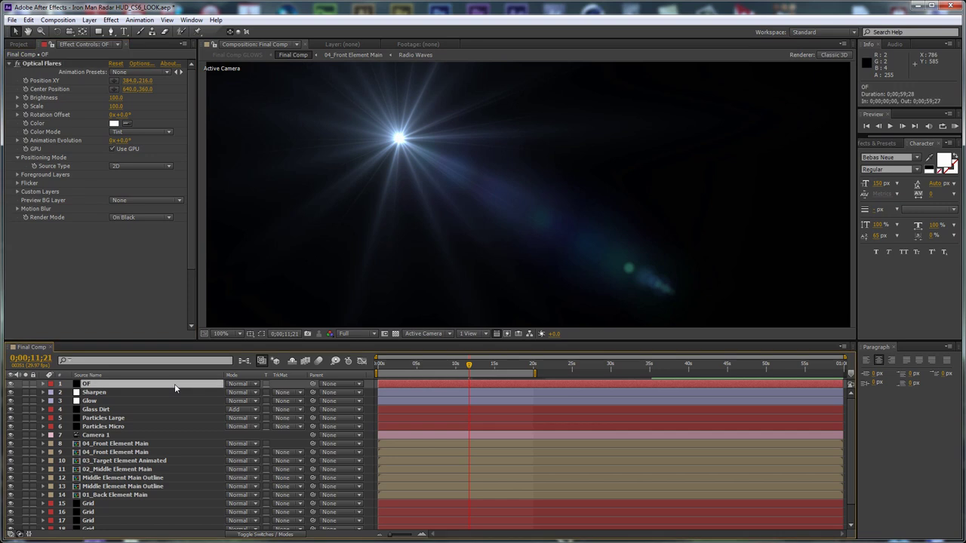
# Load the NASA Dark Sky preset from Pro Presets 2 into the OF layer's Optical Flares effect.
pyautogui.click(145, 64)
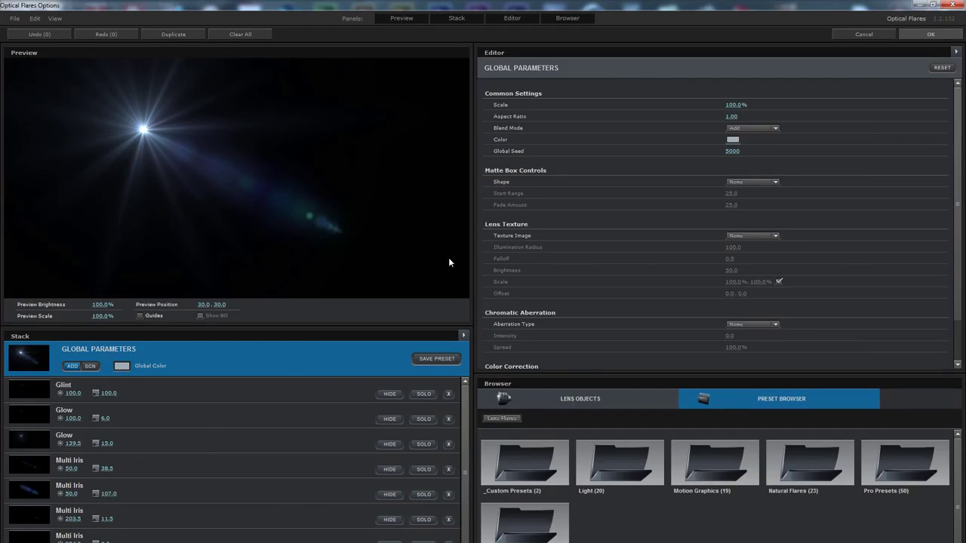
pyautogui.doubleClick(550, 516)
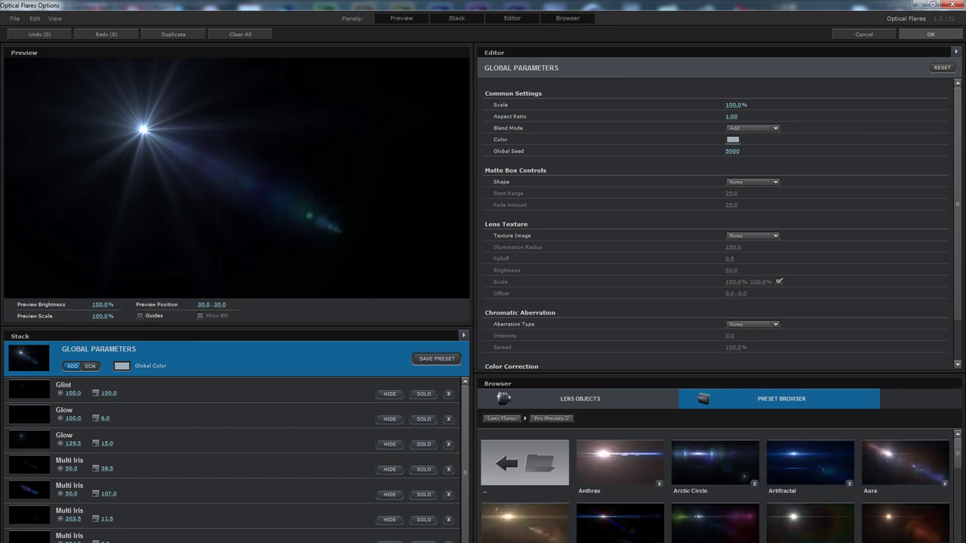
pyautogui.moveTo(912, 4); pyautogui.dragTo(619, 36)
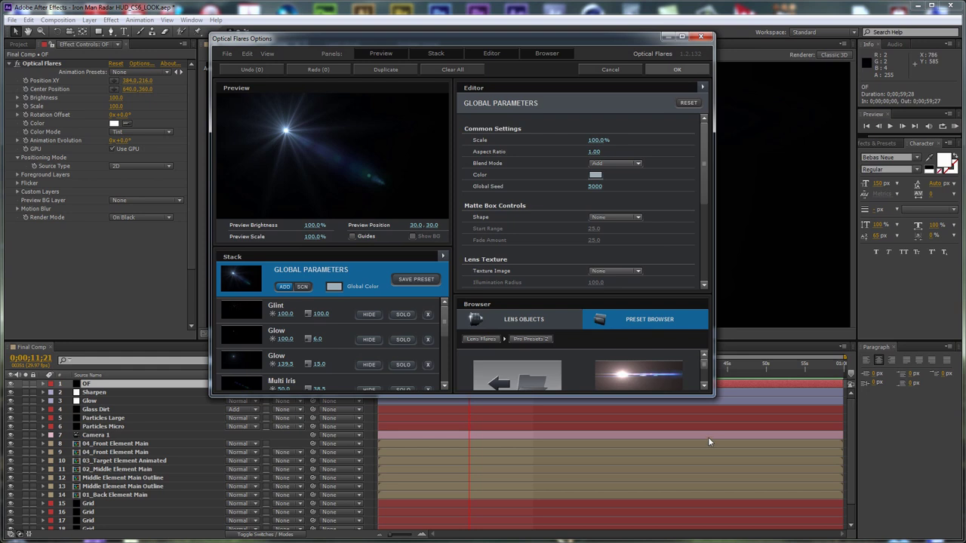
pyautogui.moveTo(710, 394); pyautogui.dragTo(875, 510)
pyautogui.moveTo(590, 40); pyautogui.dragTo(490, 12)
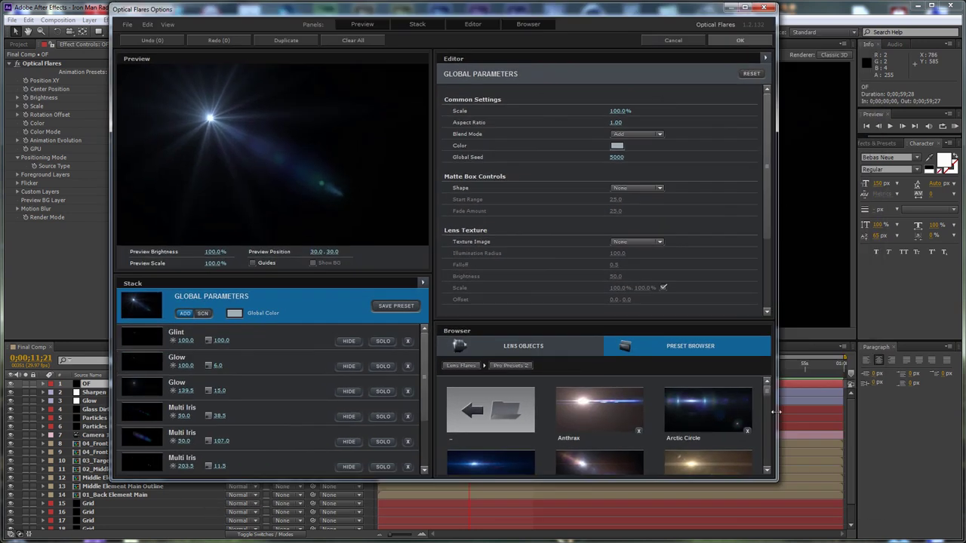
pyautogui.moveTo(768, 398); pyautogui.dragTo(771, 427)
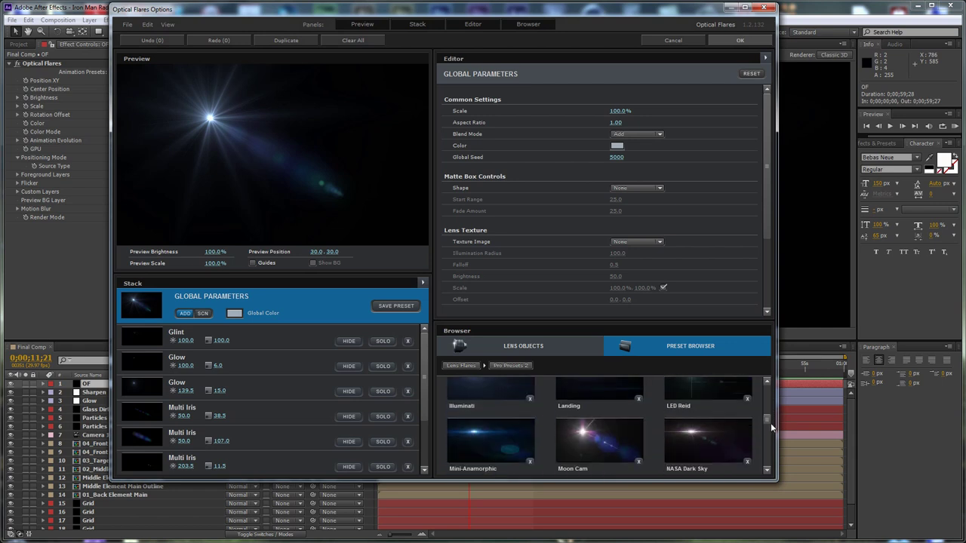
pyautogui.click(724, 440)
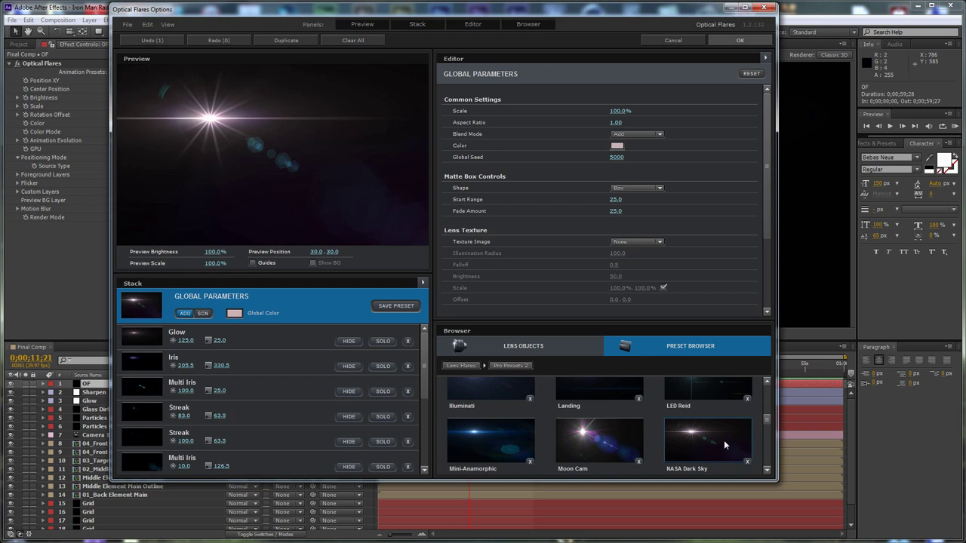
pyautogui.click(740, 41)
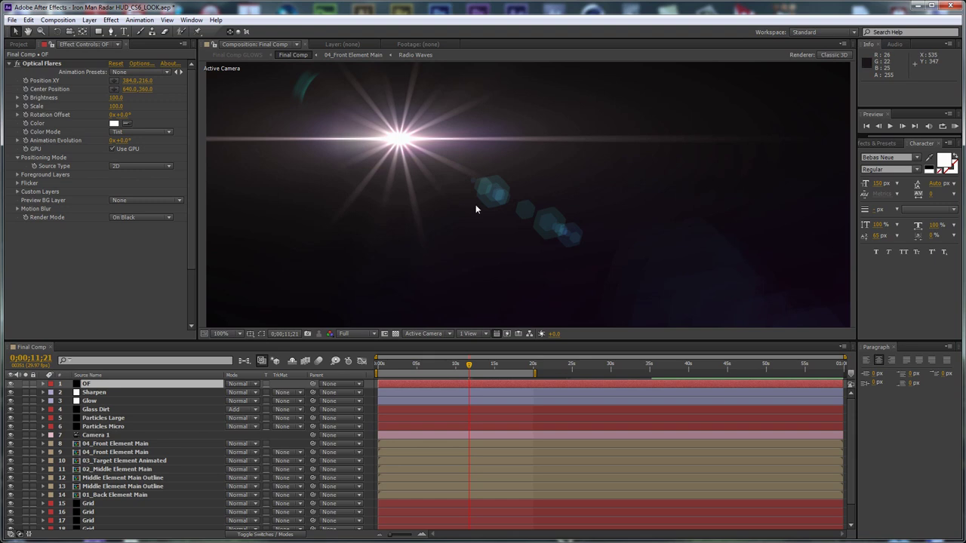
# Set the OF layer's blending mode to Add and change the flare's tint colour to bright blue.
pyautogui.click(254, 384)
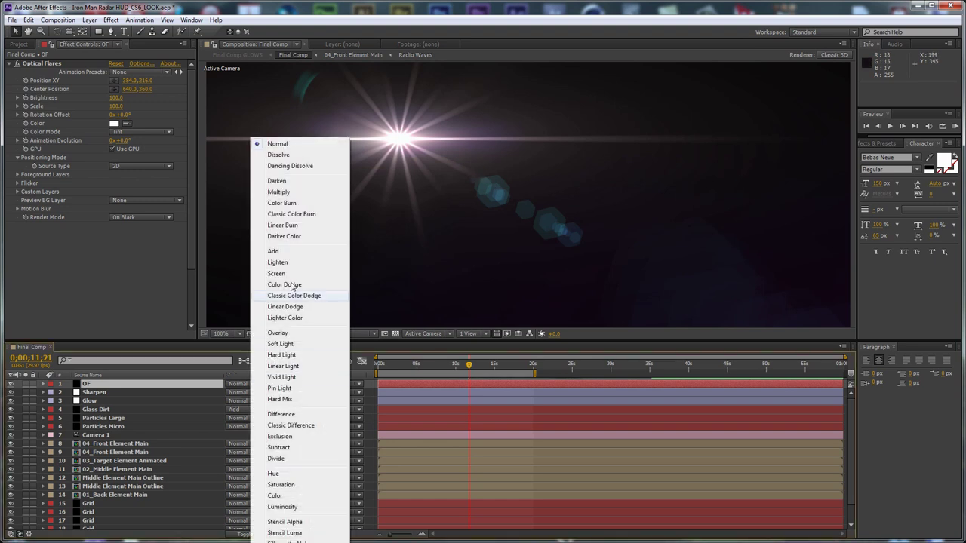
pyautogui.click(273, 251)
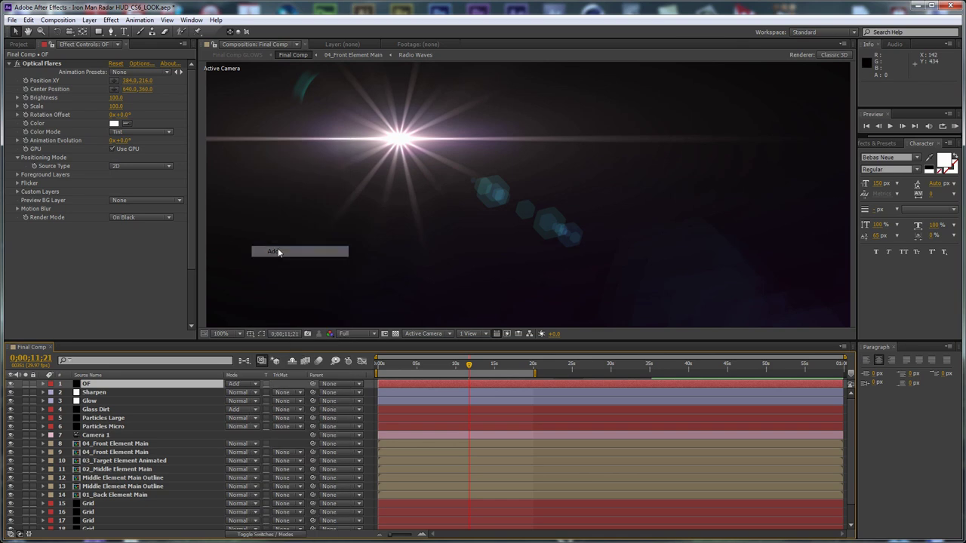
pyautogui.click(127, 123)
pyautogui.click(438, 9)
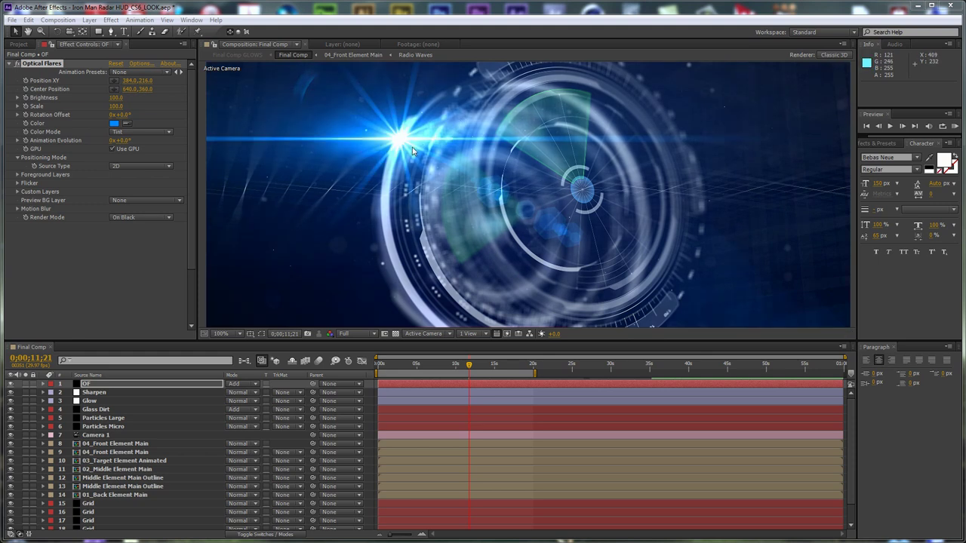
# Add a Fast Blur effect to the OF layer with Blurriness 150 and Repeat Edge Pixels turned on.
pyautogui.click(117, 21)
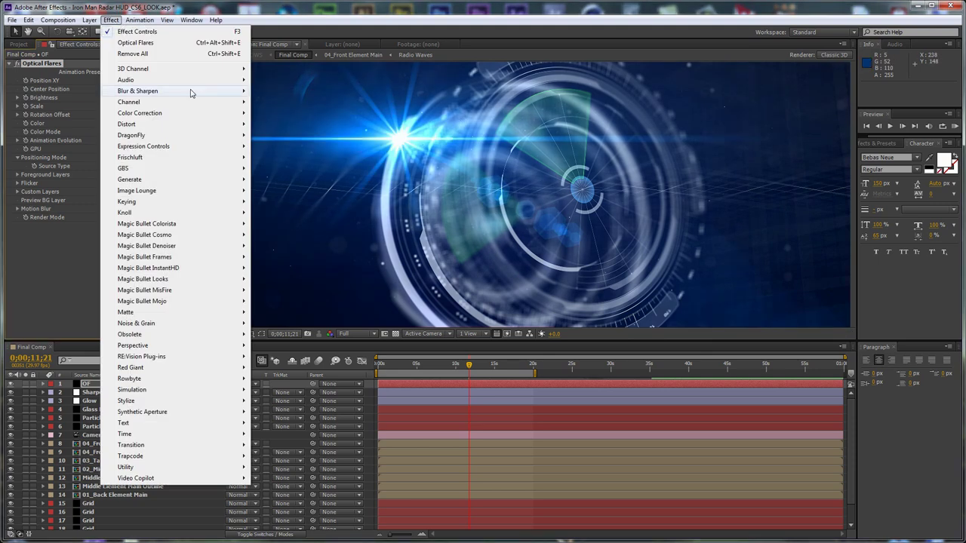
pyautogui.moveTo(187, 96)
pyautogui.moveTo(223, 96)
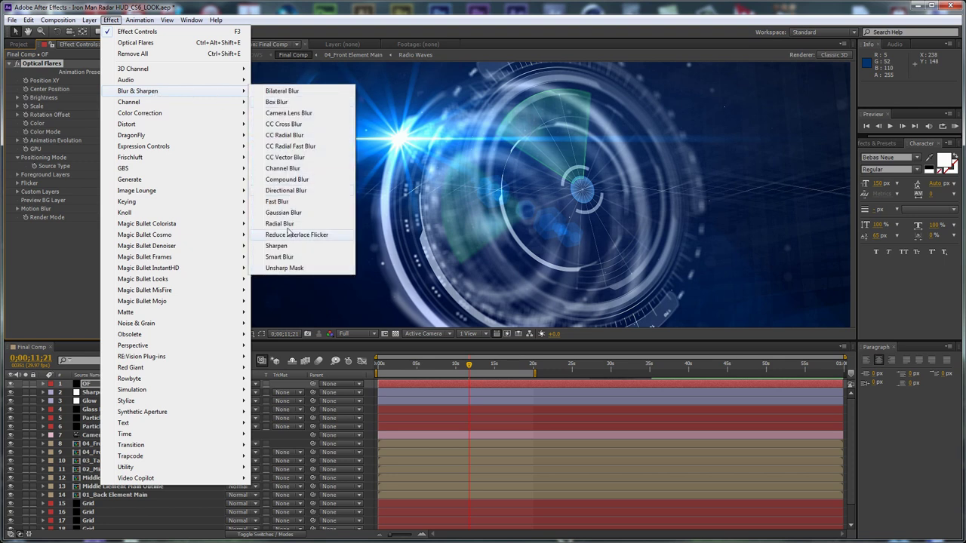
pyautogui.click(277, 202)
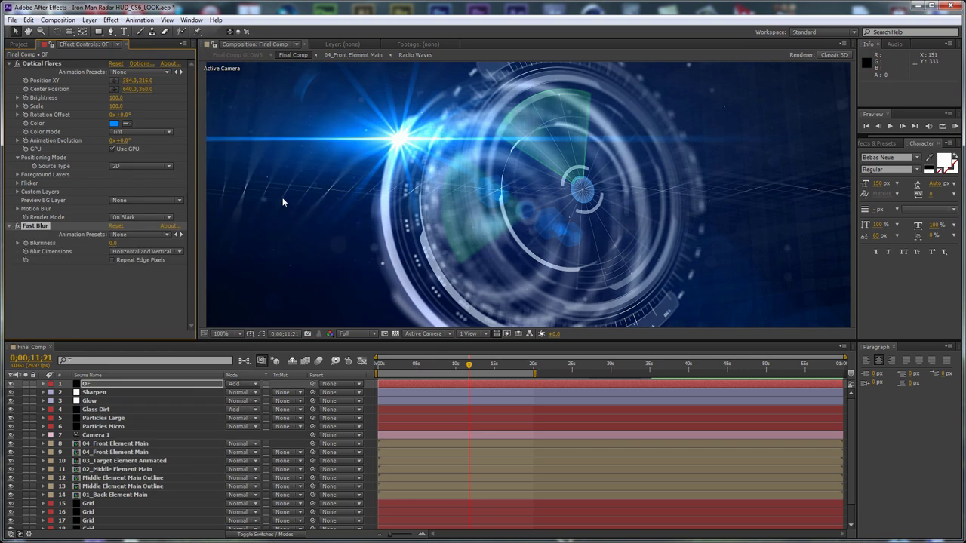
pyautogui.click(114, 244)
pyautogui.write('150')
pyautogui.press('Return')
pyautogui.click(113, 260)
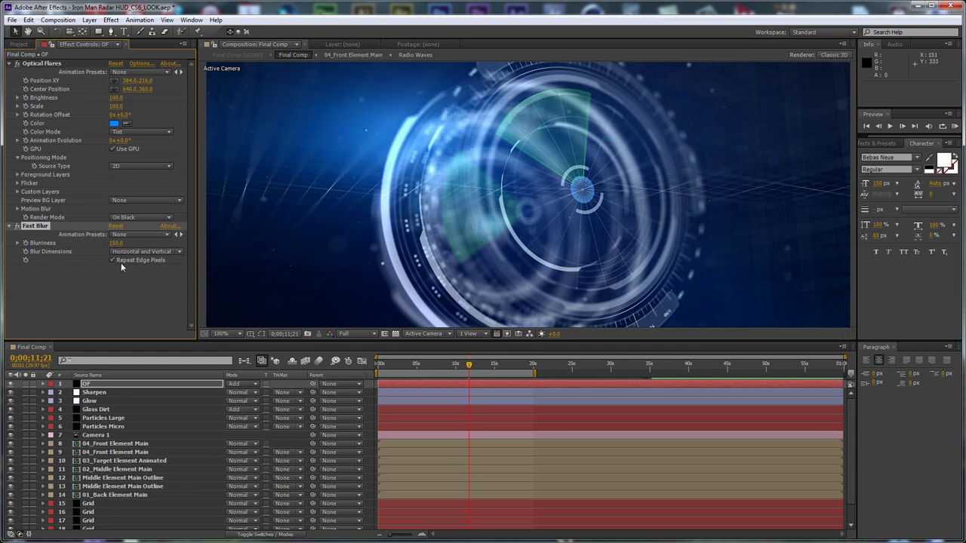
# Add a Levels effect to the OF layer and set its Input Black to 20.
pyautogui.click(111, 20)
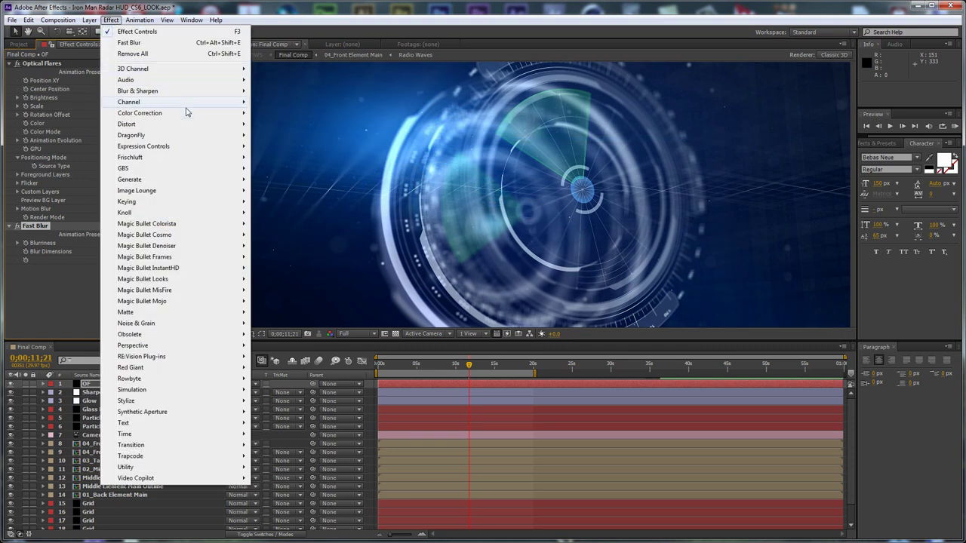
pyautogui.moveTo(188, 114)
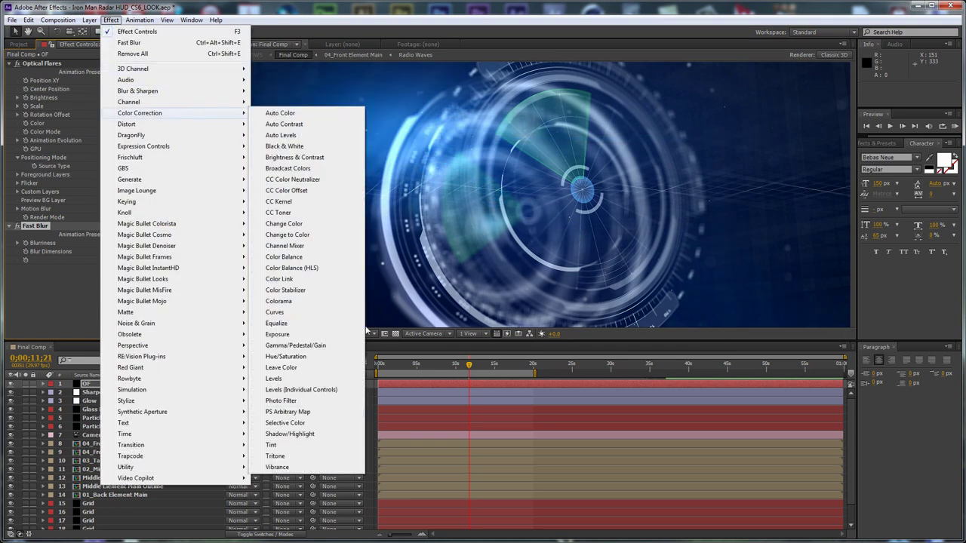
pyautogui.click(274, 378)
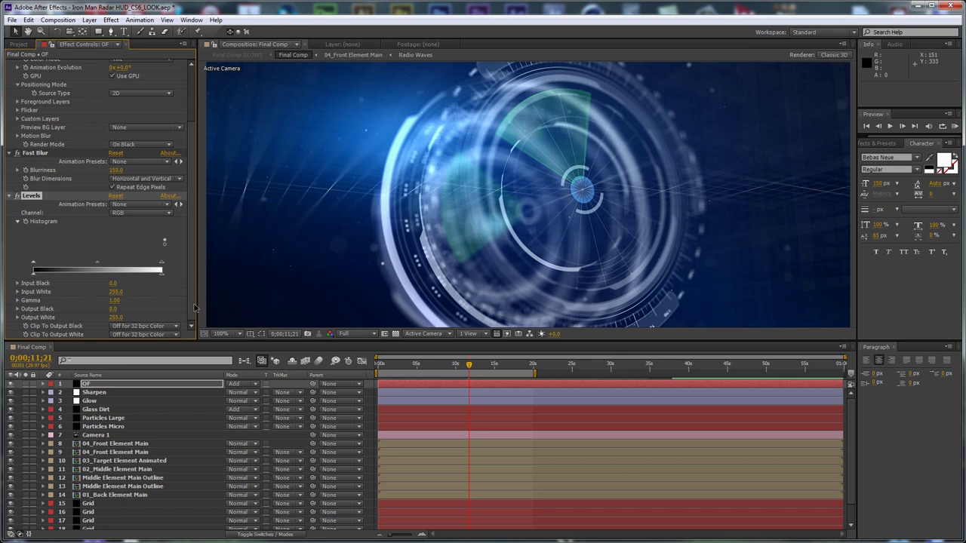
pyautogui.click(113, 284)
pyautogui.write('20')
pyautogui.press('Return')
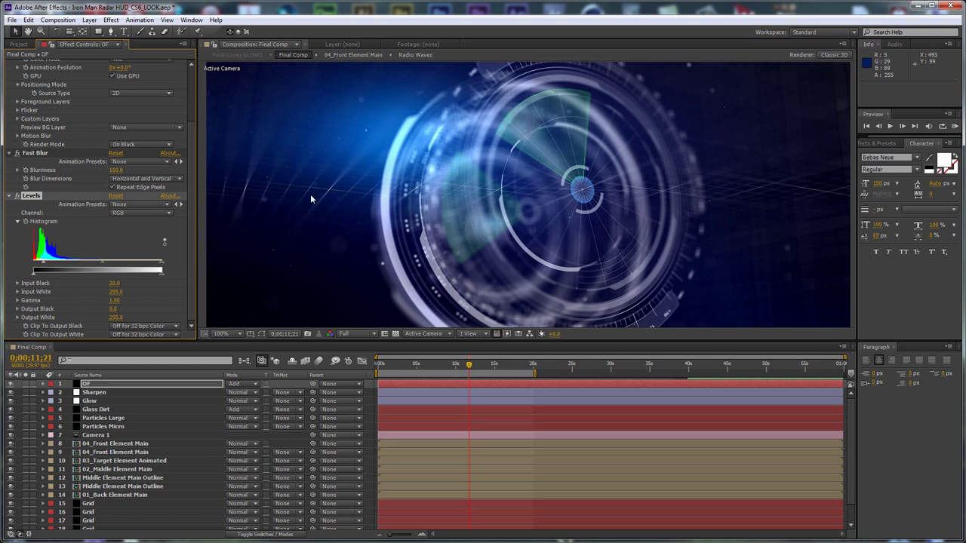
# Set the OF layer's opacity to 25%.
pyautogui.press(',')
pyautogui.press(',')
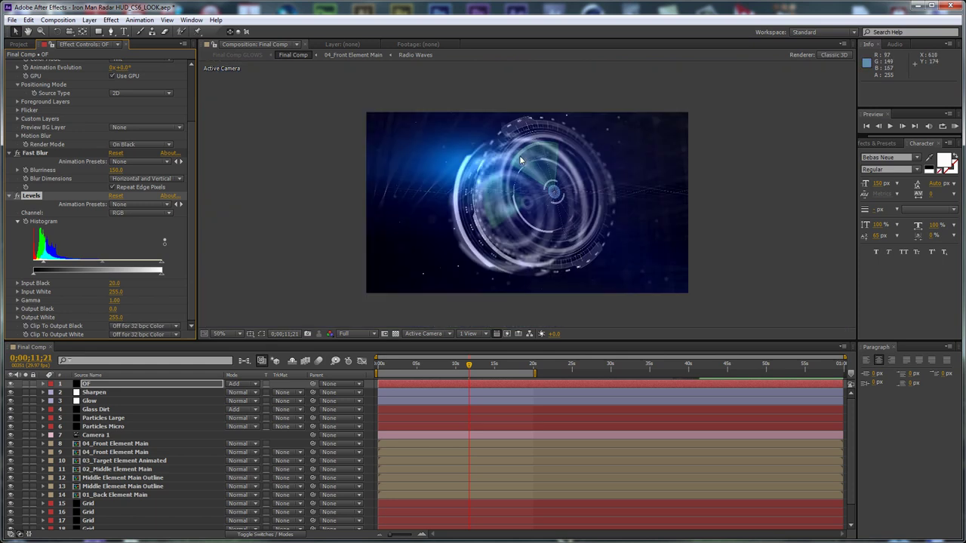
pyautogui.press('t')
pyautogui.click(234, 393)
pyautogui.write('25')
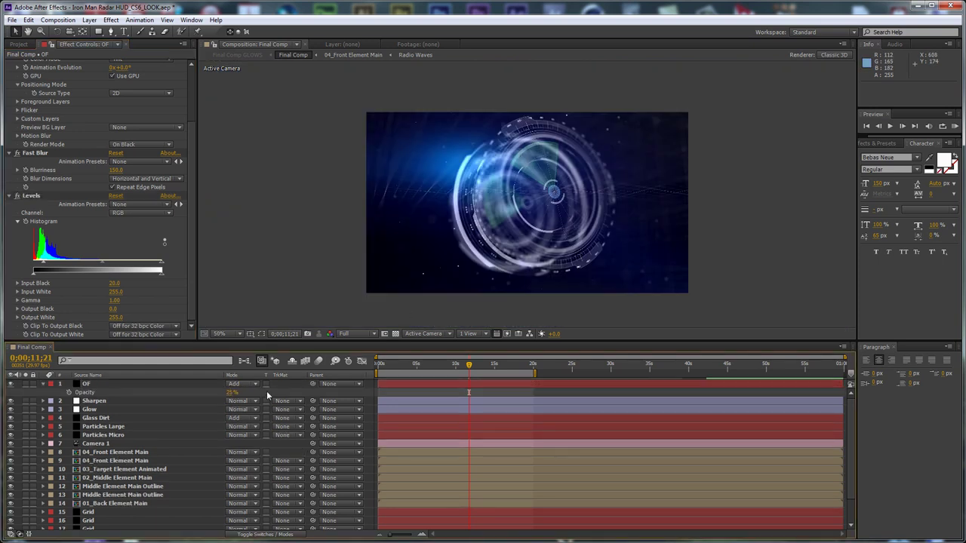
pyautogui.press('Return')
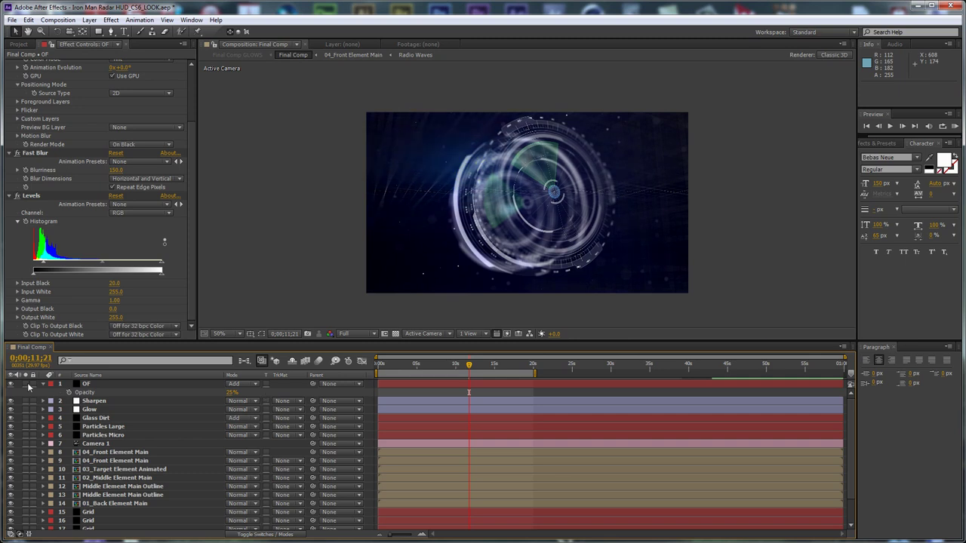
# Solo the OF layer, move its flare to about 66, 510 near the frame's lower left edge, and unsolo the layer.
pyautogui.click(27, 384)
pyautogui.click(151, 383)
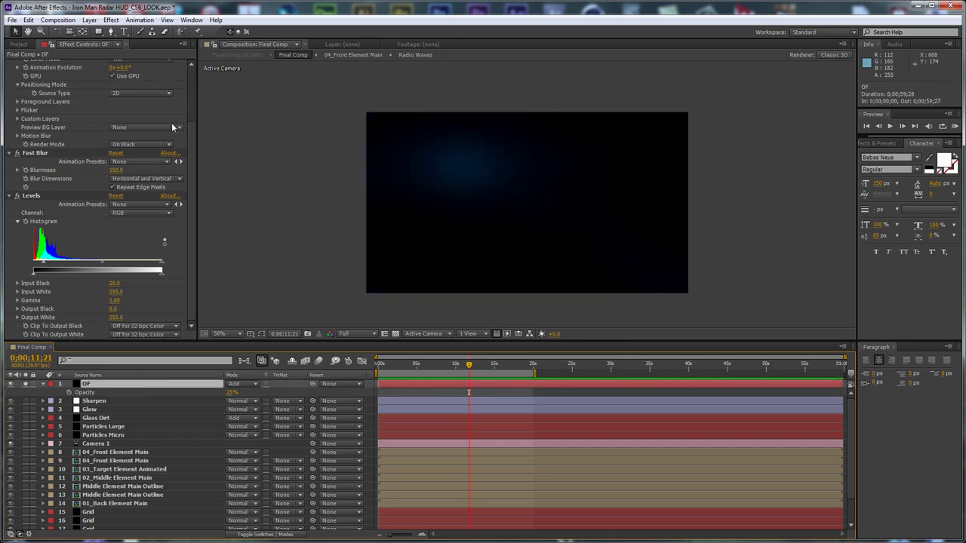
pyautogui.scroll(3, 174, 151)
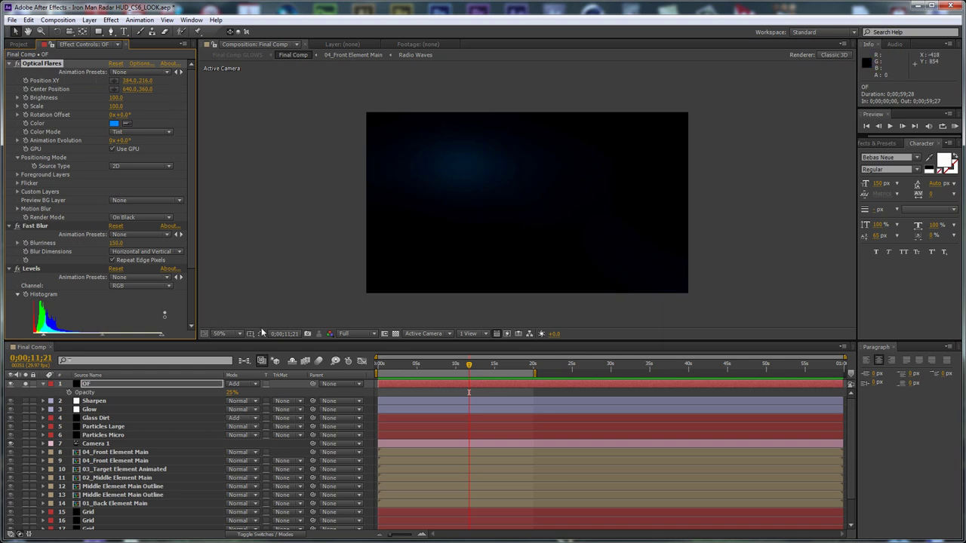
pyautogui.moveTo(461, 166); pyautogui.dragTo(384, 242)
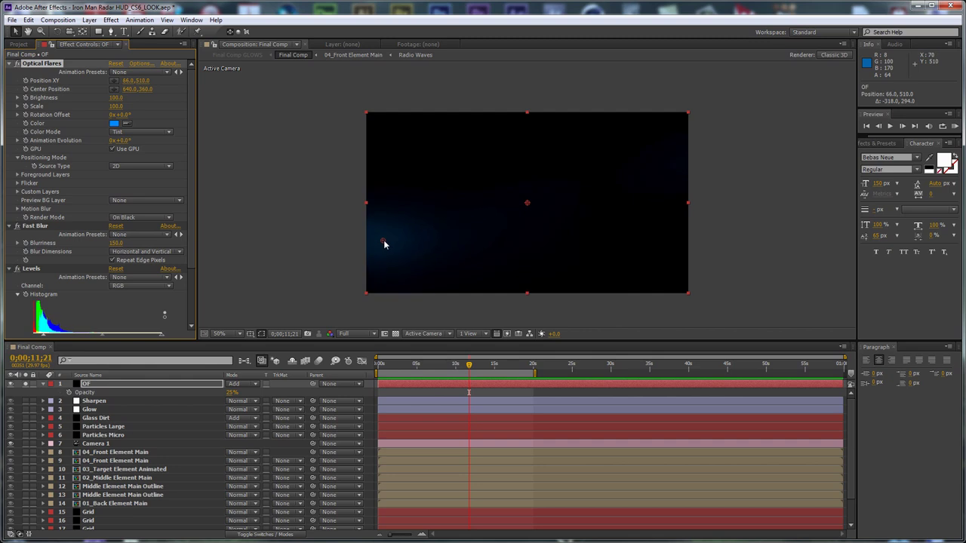
pyautogui.click(29, 385)
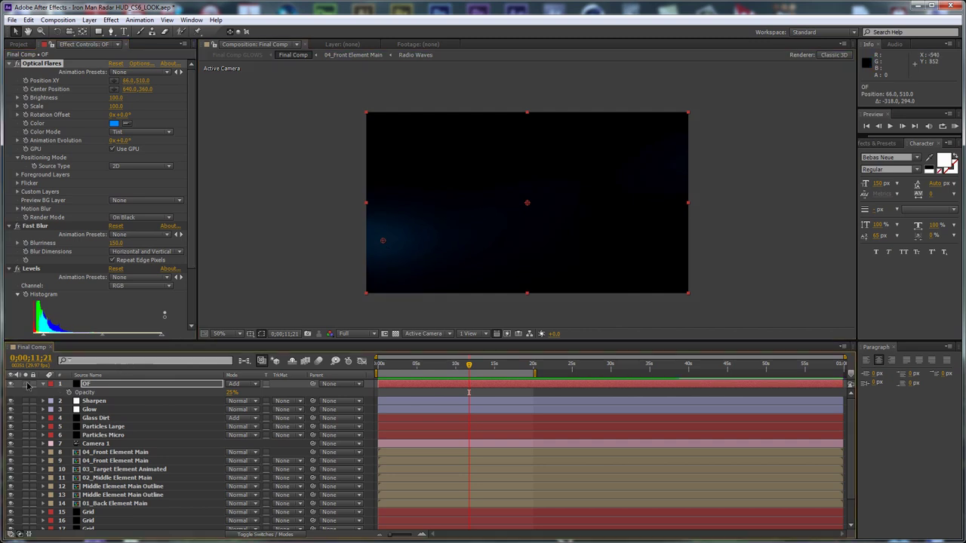
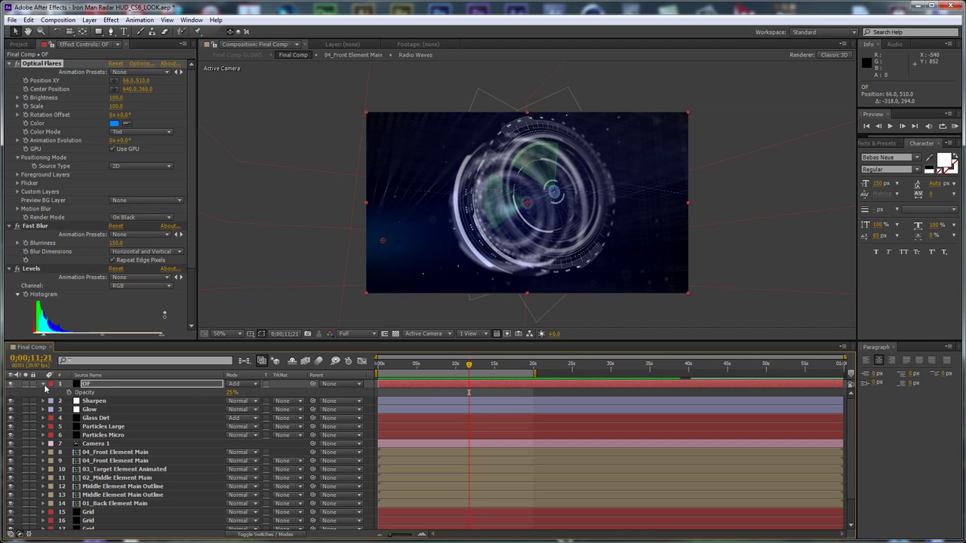
pyautogui.click(370, 390)
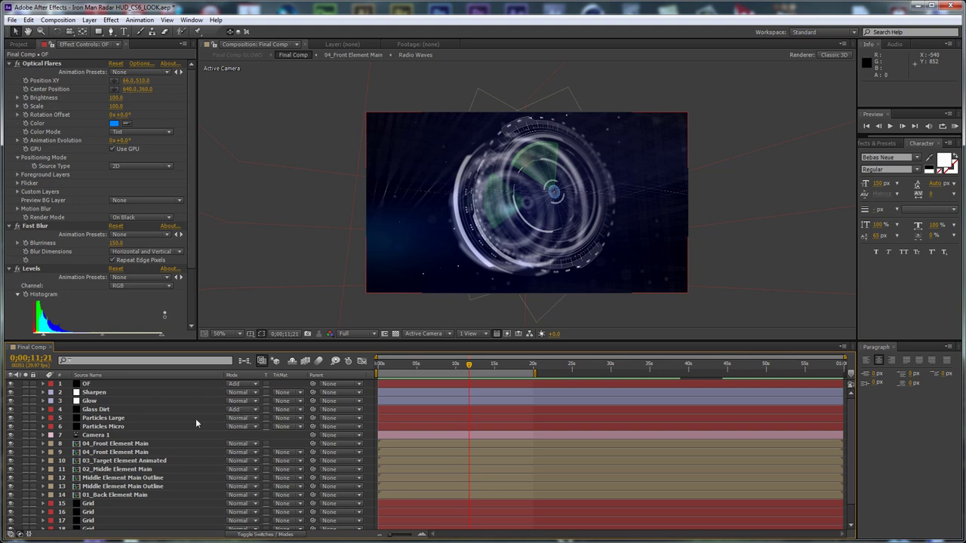
# Duplicate the OF layer and set the copy's opacity to 100% and its blending mode to Screen.
pyautogui.click(110, 386)
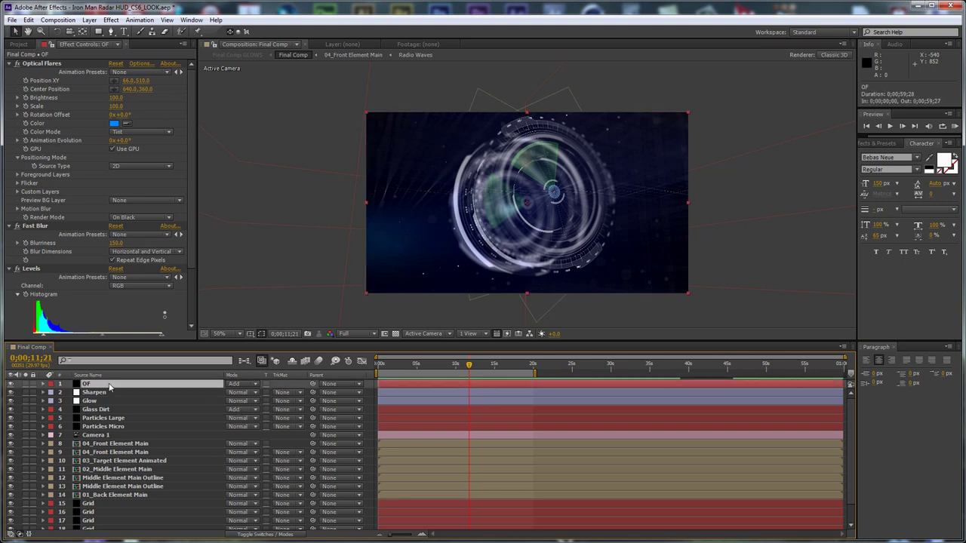
pyautogui.press('t')
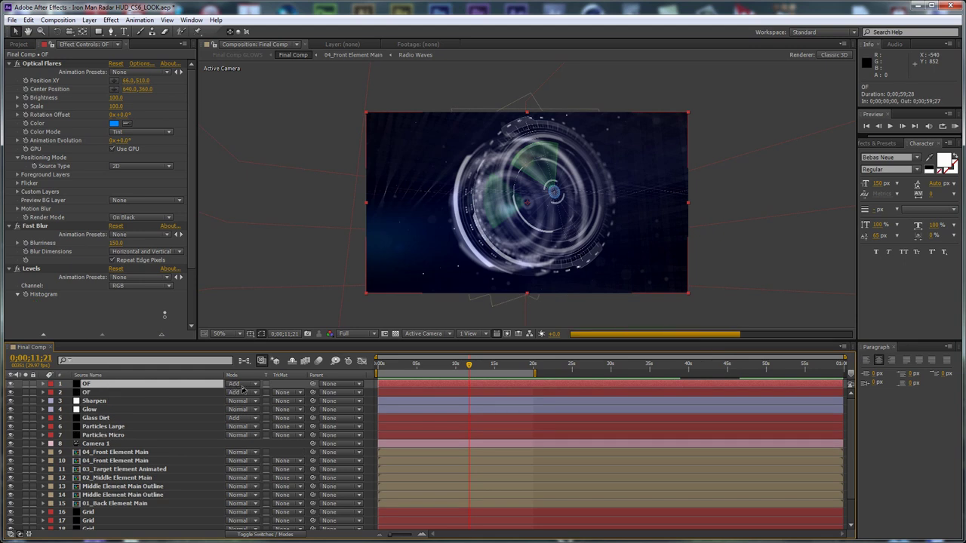
pyautogui.moveTo(334, 392); pyautogui.dragTo(514, 388)
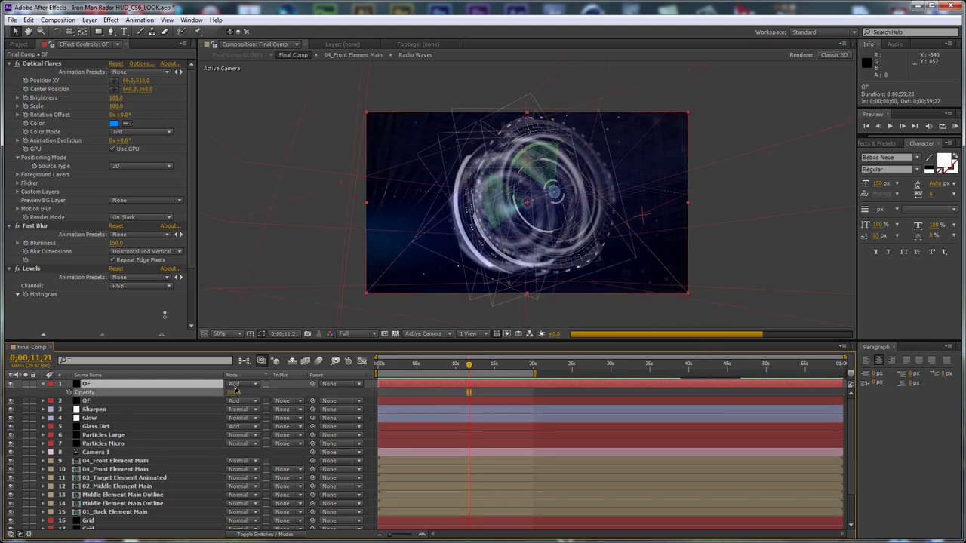
pyautogui.click(237, 383)
pyautogui.click(281, 274)
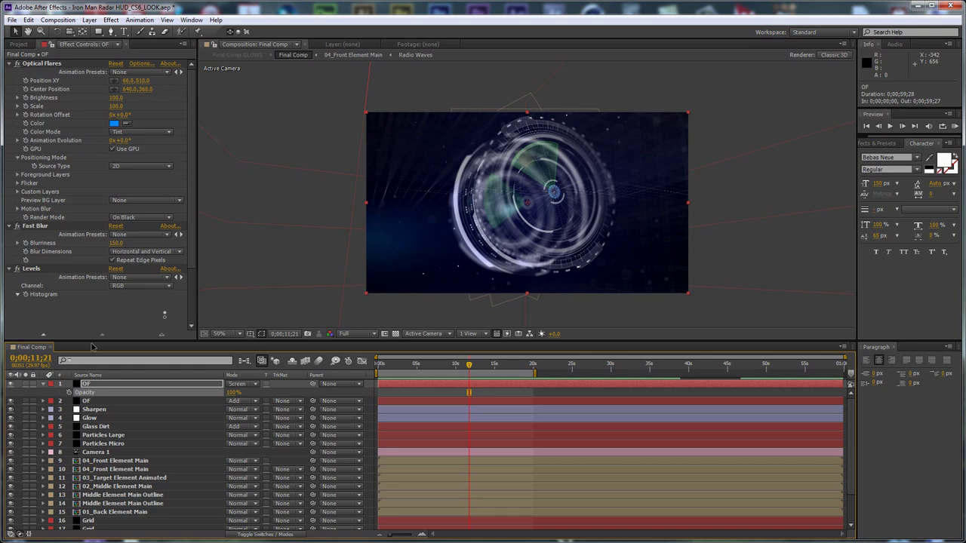
# Load the Iron Man Radar Widget preset from _Custom Presets into the duplicated OF layer's Optical Flares effect.
pyautogui.click(148, 66)
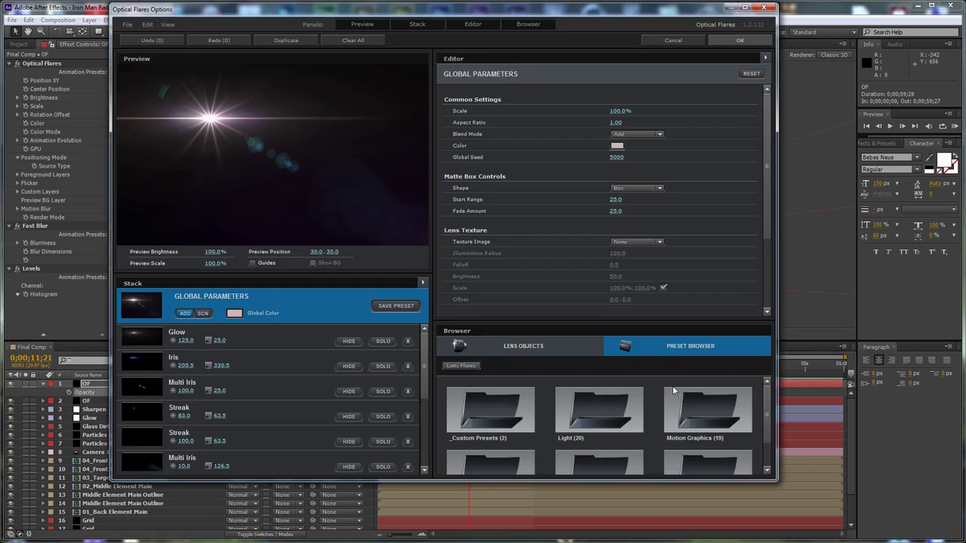
pyautogui.click(511, 407)
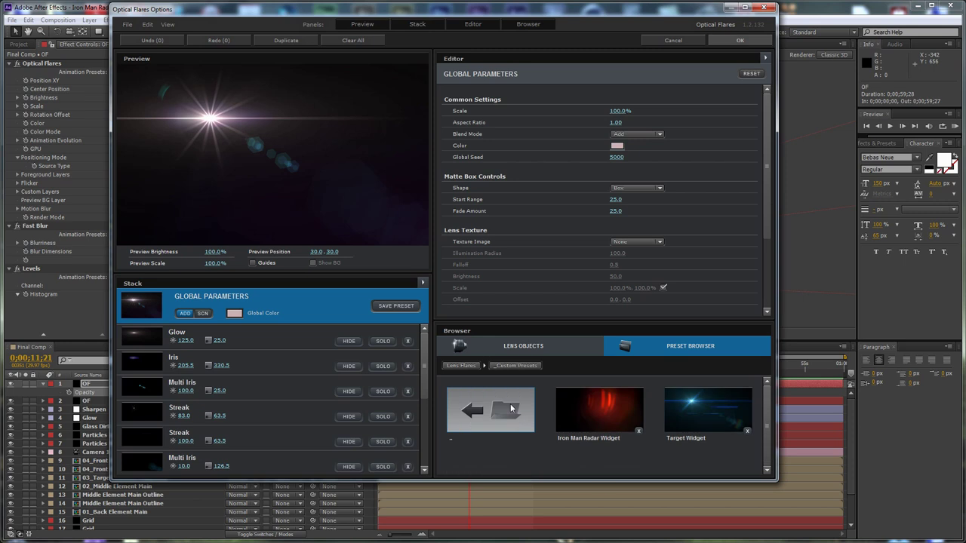
pyautogui.click(597, 401)
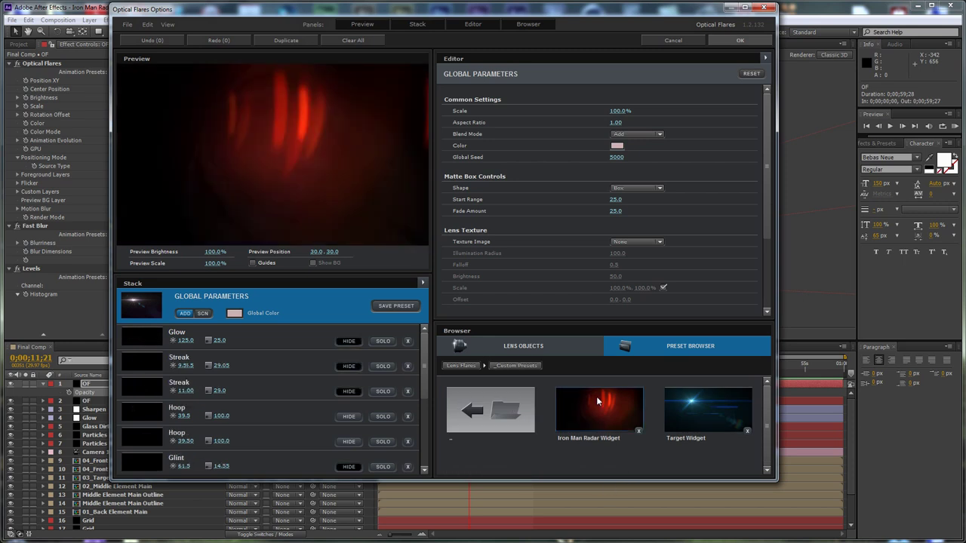
pyautogui.click(740, 41)
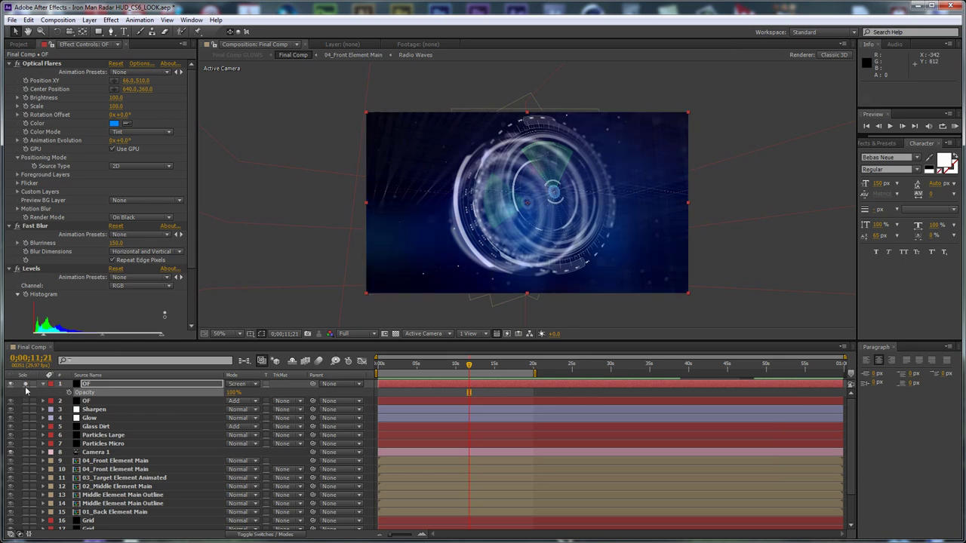
# Solo the duplicated OF layer, move its flare to about 1334, 286 beyond the frame's right edge, then unsolo and deselect the layer.
pyautogui.click(26, 384)
pyautogui.click(114, 80)
pyautogui.click(573, 214)
pyautogui.moveTo(572, 217); pyautogui.dragTo(698, 195)
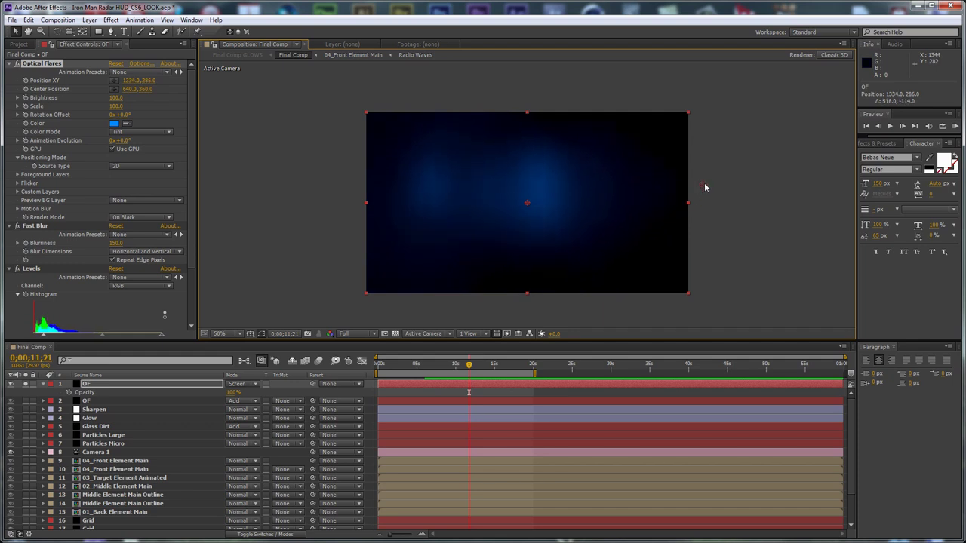
pyautogui.click(27, 386)
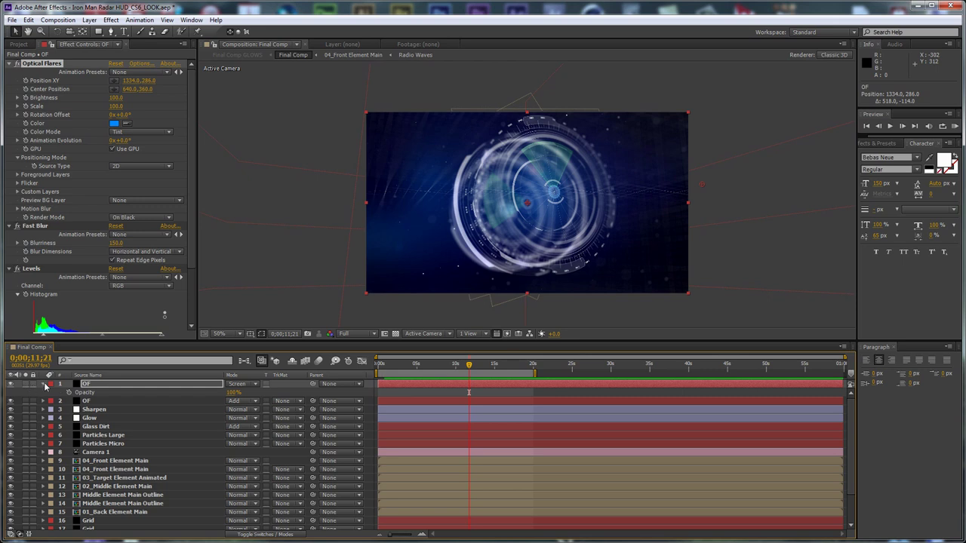
pyautogui.click(44, 384)
pyautogui.press('F2')
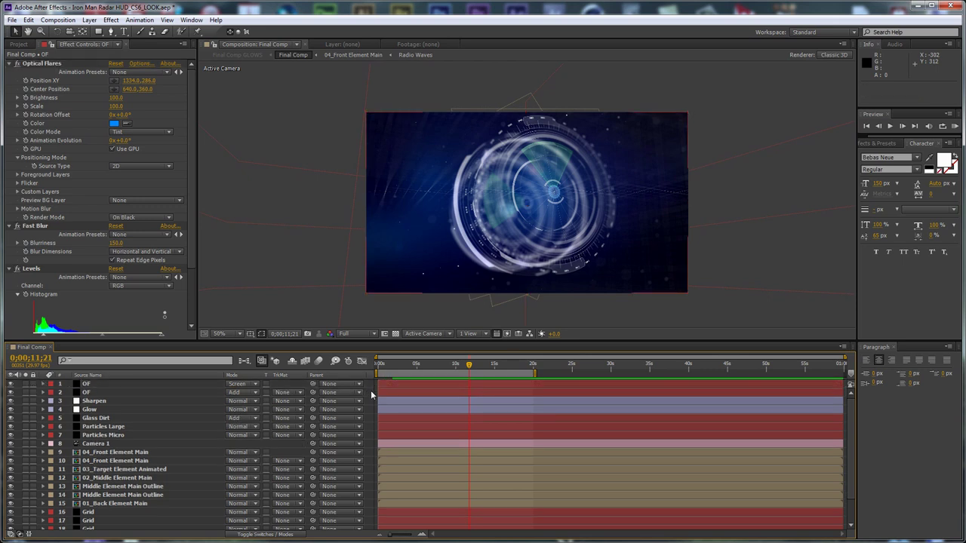
# Create another black solid named OF at the top of the layer stack and apply the Optical Flares effect to it.
pyautogui.hotkey('ctrl', 'shift', 'y')
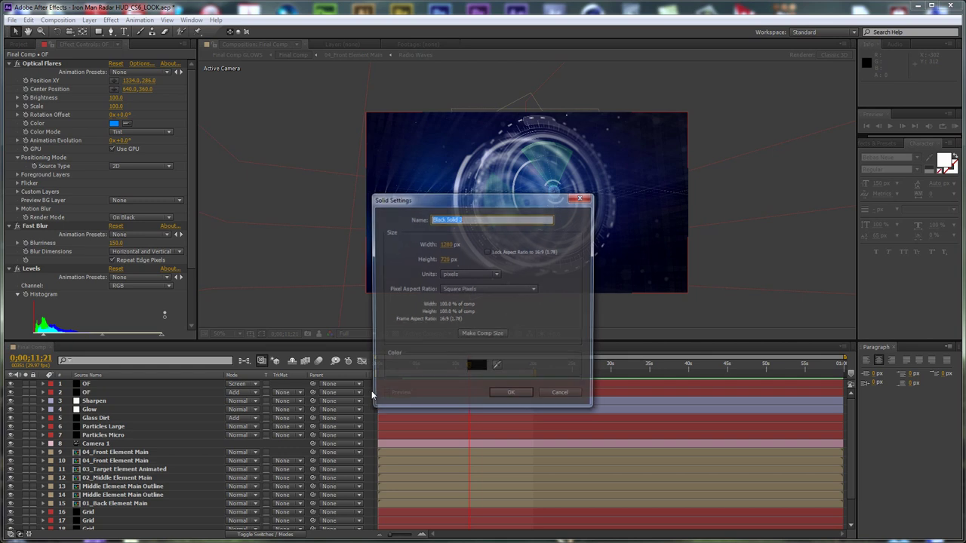
pyautogui.click(517, 395)
pyautogui.click(111, 20)
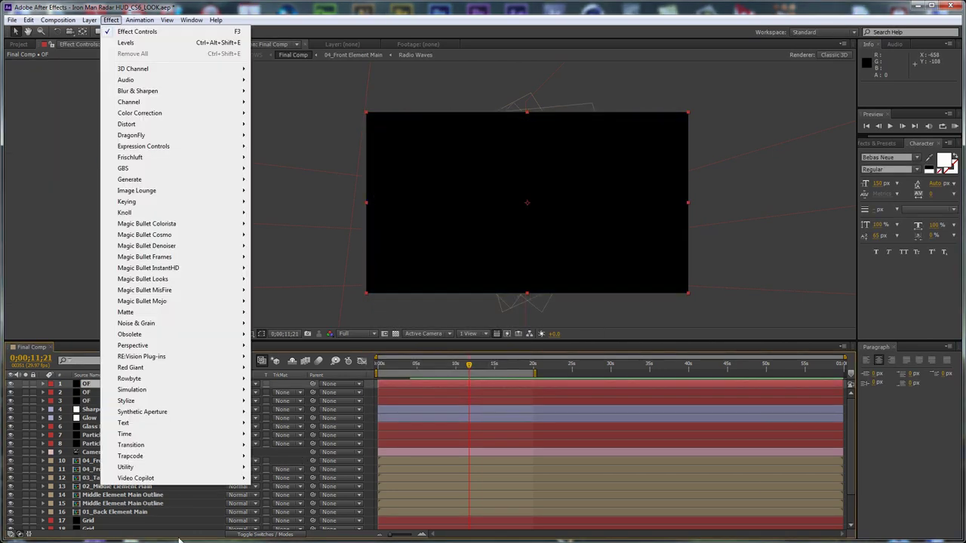
pyautogui.moveTo(224, 479)
pyautogui.click(282, 489)
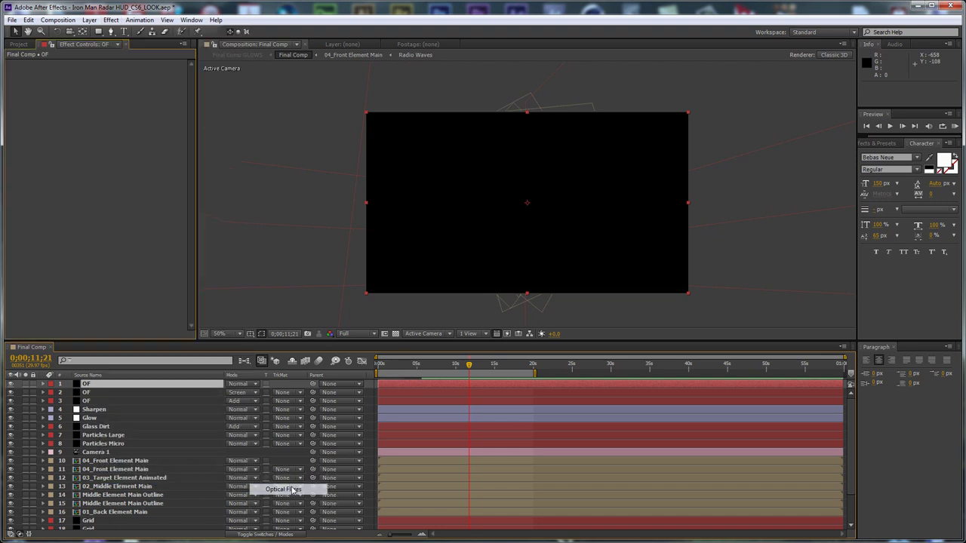
# Load the Target Widget custom preset into the new solid's Optical Flares effect and move the flare to about 1268, 178.
pyautogui.click(142, 66)
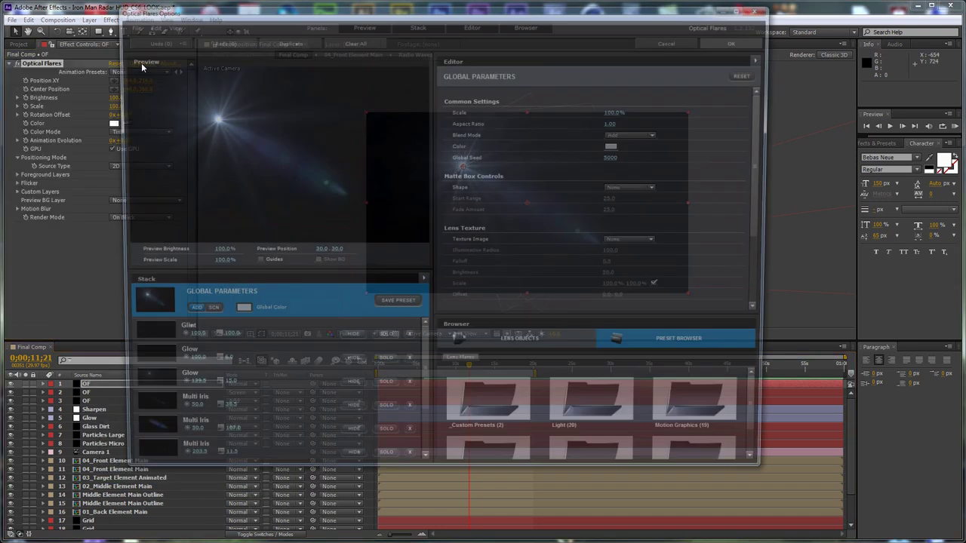
pyautogui.doubleClick(490, 408)
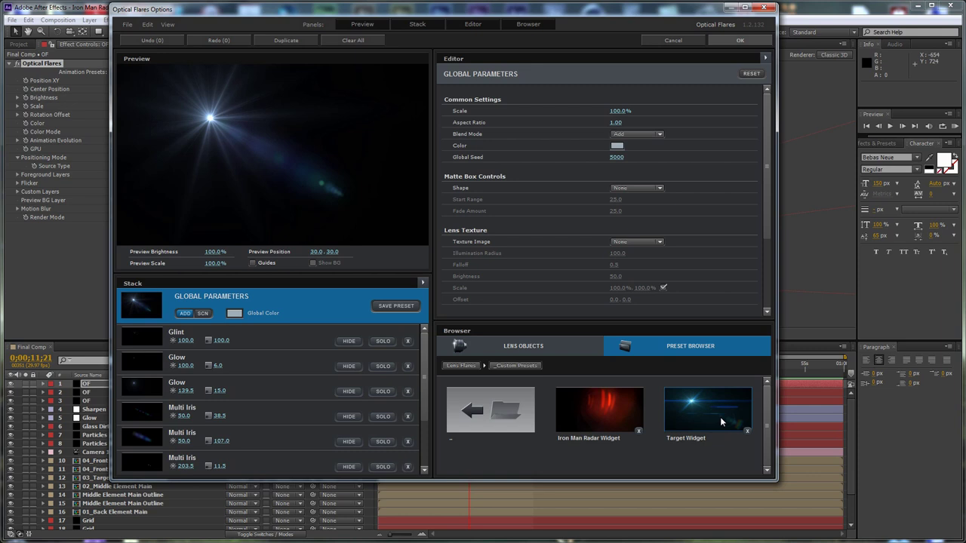
pyautogui.click(708, 410)
pyautogui.click(739, 42)
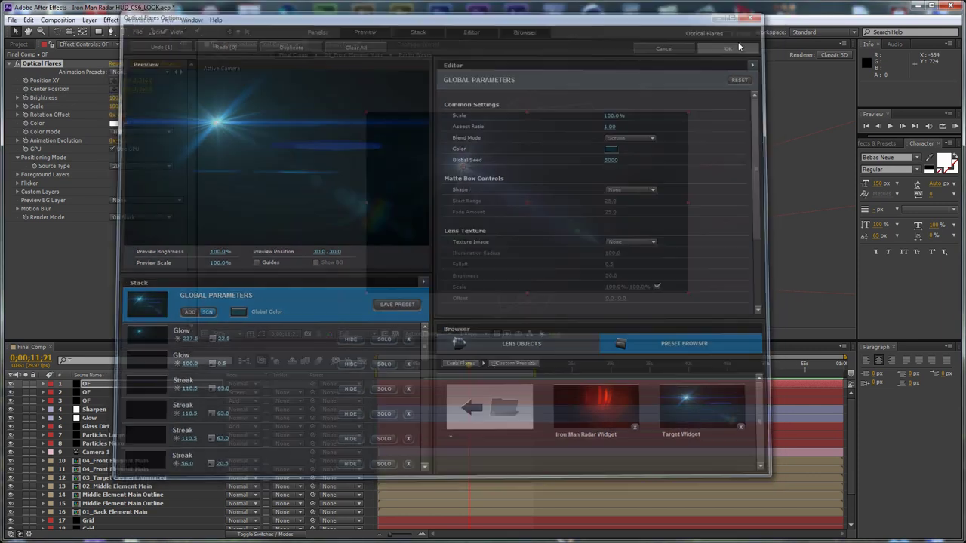
pyautogui.moveTo(615, 190); pyautogui.dragTo(684, 155)
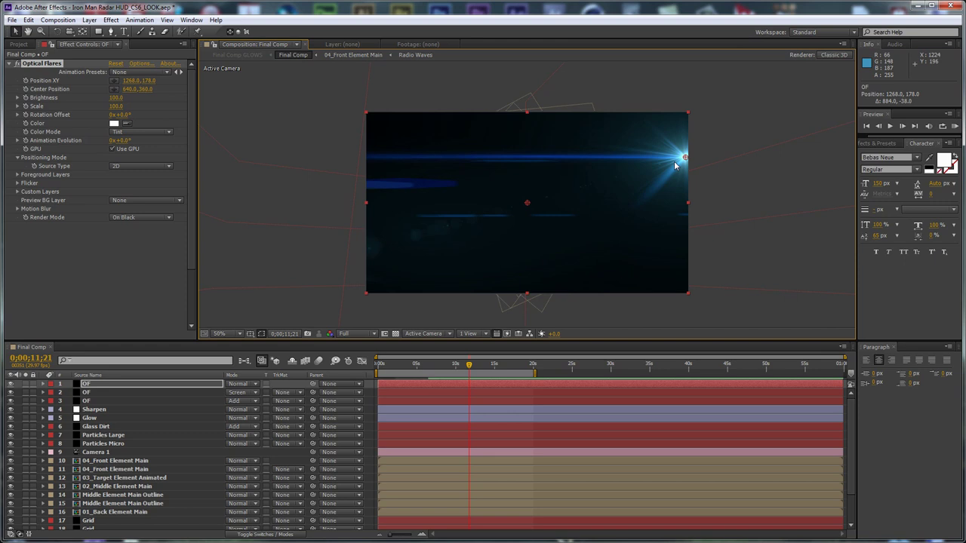
# Apply Fast Blur to the top OF layer with Blurriness 100, Vertical blur dimensions and Repeat Edge Pixels enabled.
pyautogui.click(111, 19)
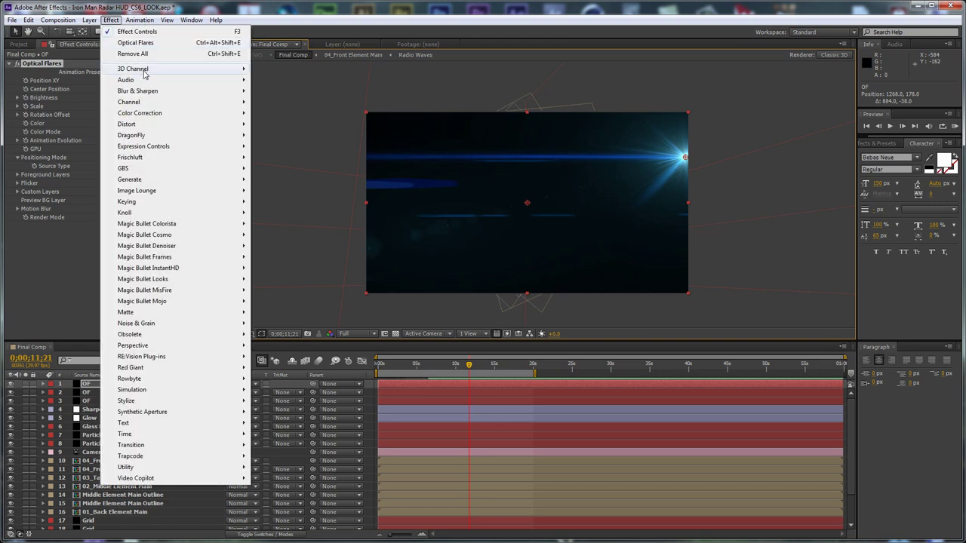
pyautogui.moveTo(163, 92)
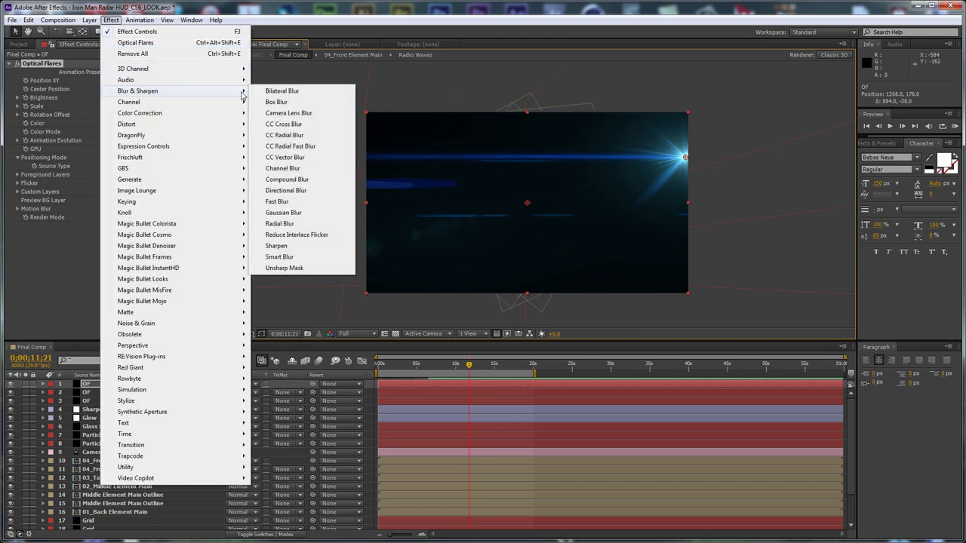
pyautogui.click(277, 202)
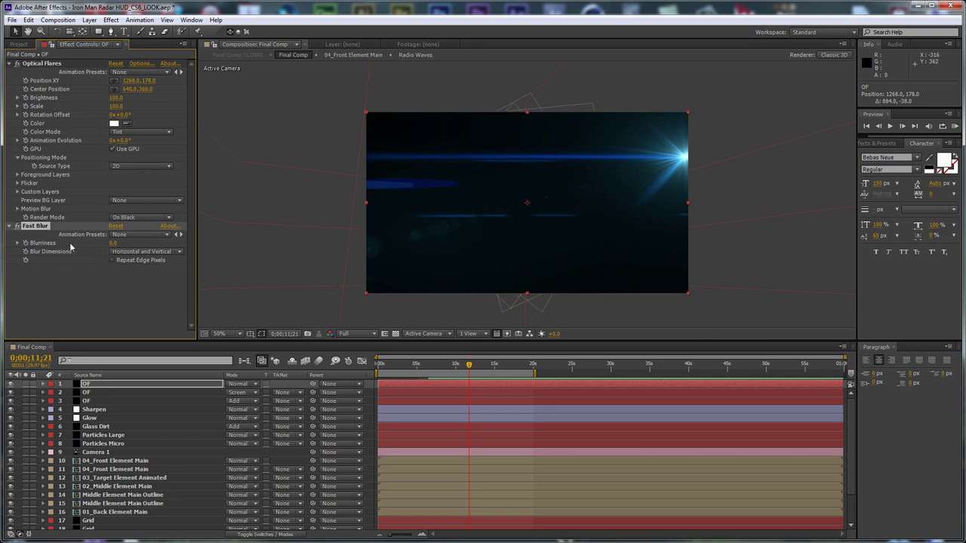
pyautogui.click(113, 243)
pyautogui.write('100')
pyautogui.press('Return')
pyautogui.click(129, 253)
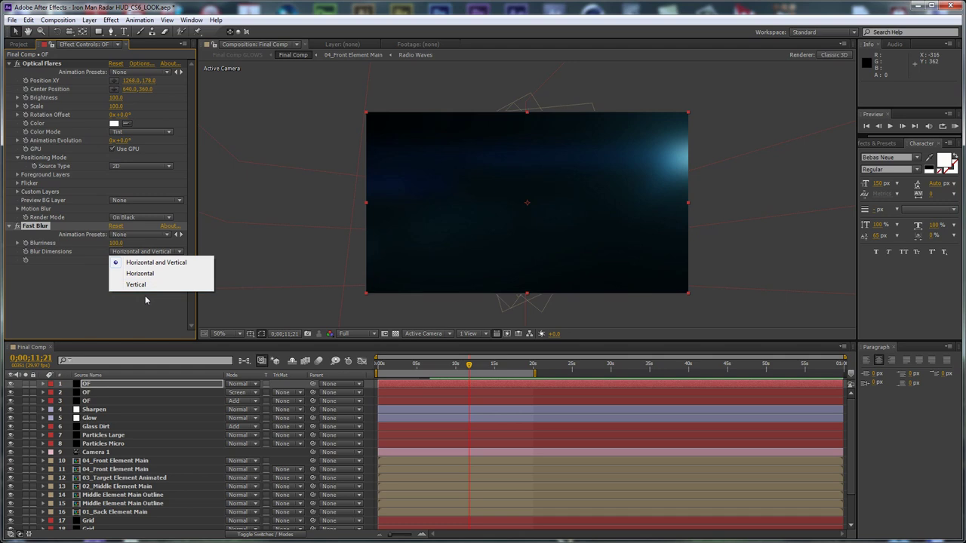
pyautogui.click(141, 285)
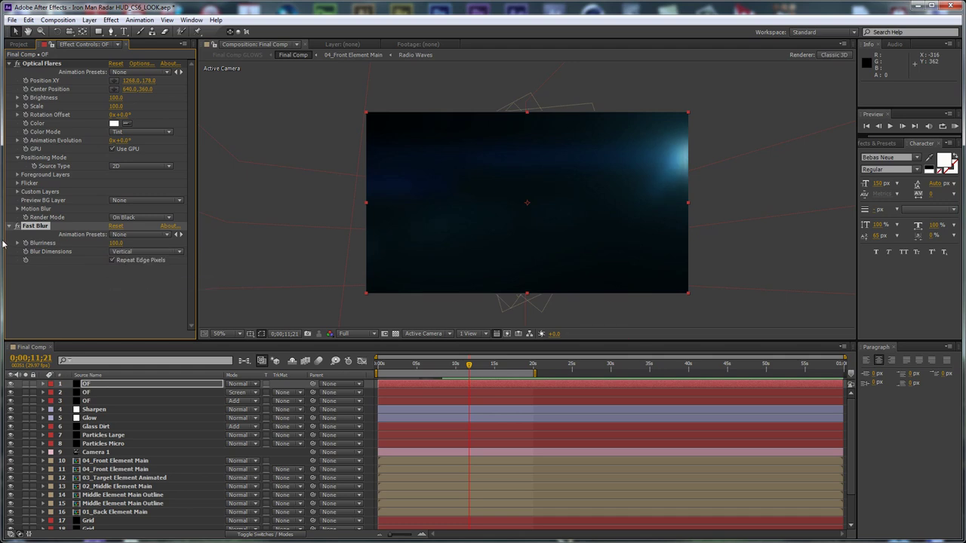
# Duplicate the Fast Blur effect and set the copy to Blurriness 25 with Horizontal blur dimensions.
pyautogui.hotkey('ctrl', 'd')
pyautogui.click(119, 286)
pyautogui.write('25')
pyautogui.press('Return')
pyautogui.click(143, 294)
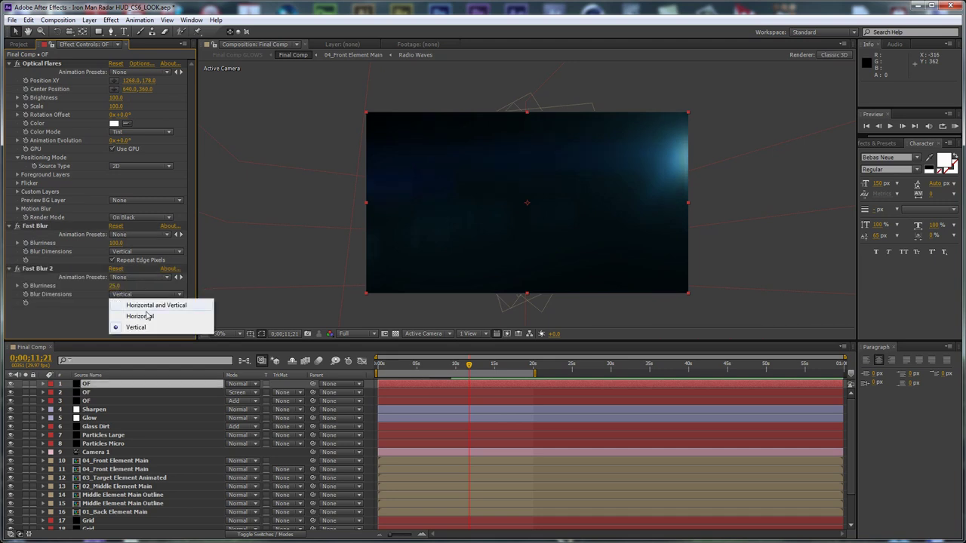
pyautogui.click(133, 317)
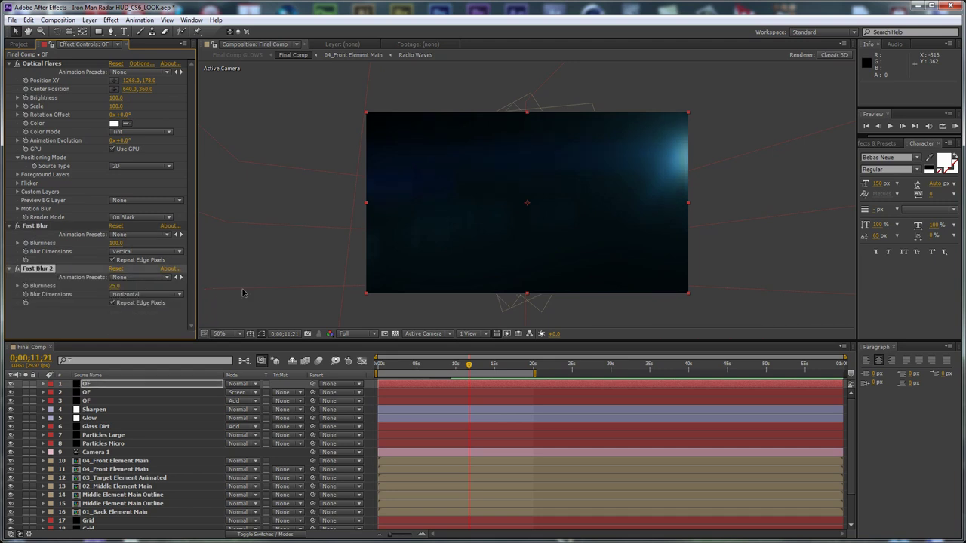
# Move the blurred flare beyond the frame's left edge to about -94, 132, soloing its OF layer to check the placement.
pyautogui.click(39, 64)
pyautogui.moveTo(686, 158); pyautogui.dragTo(339, 137)
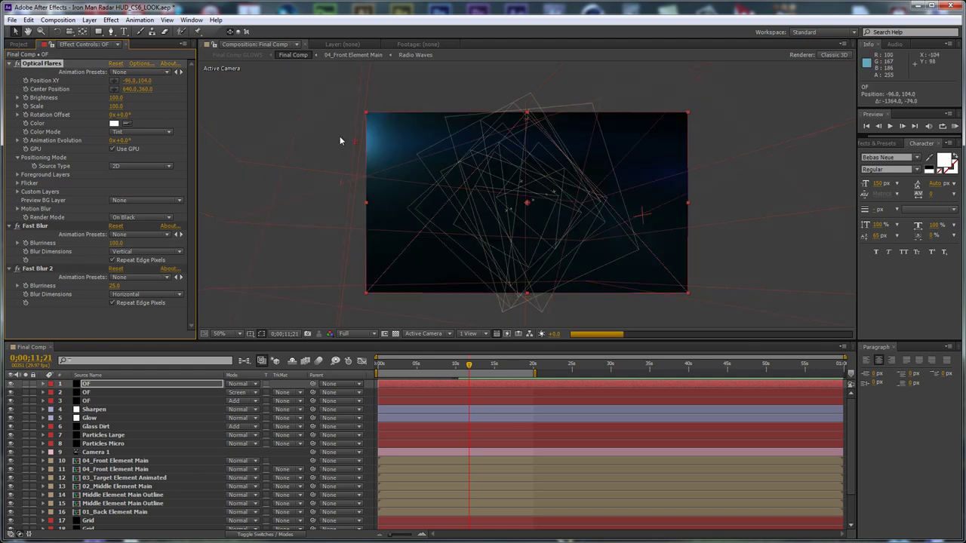
pyautogui.click(35, 394)
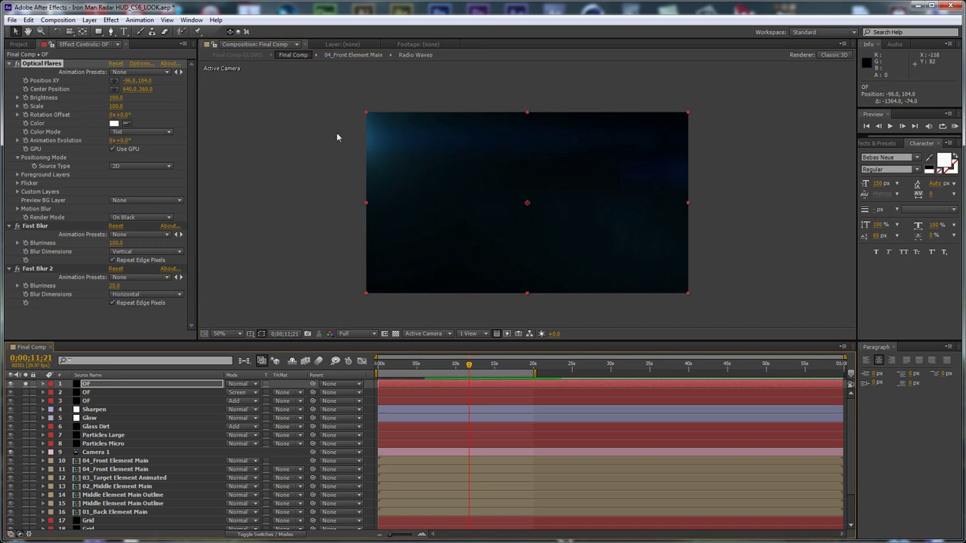
pyautogui.moveTo(341, 136)
pyautogui.mouseDown()
pyautogui.moveTo(422, 151)
pyautogui.moveTo(341, 146)
pyautogui.moveTo(334, 129)
pyautogui.moveTo(326, 147)
pyautogui.moveTo(341, 144)
pyautogui.mouseUp()
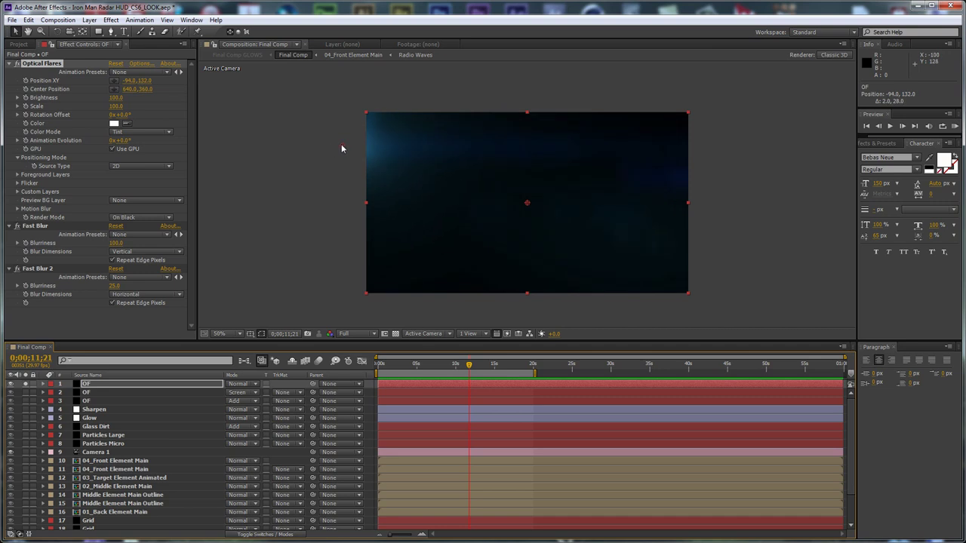
# Set the top OF layer's blending mode to Screen and its opacity to 50%, then collapse the layer and save the project.
pyautogui.click(240, 385)
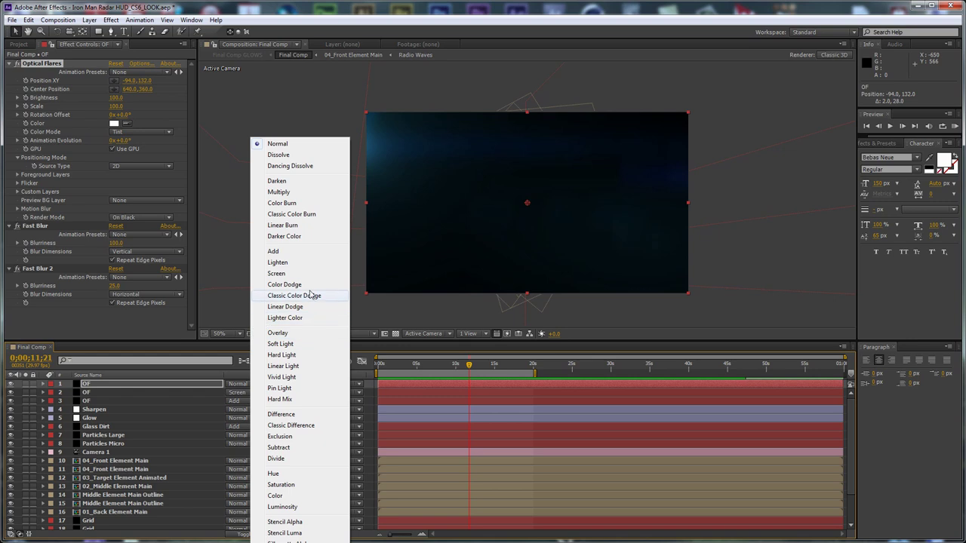
pyautogui.click(291, 273)
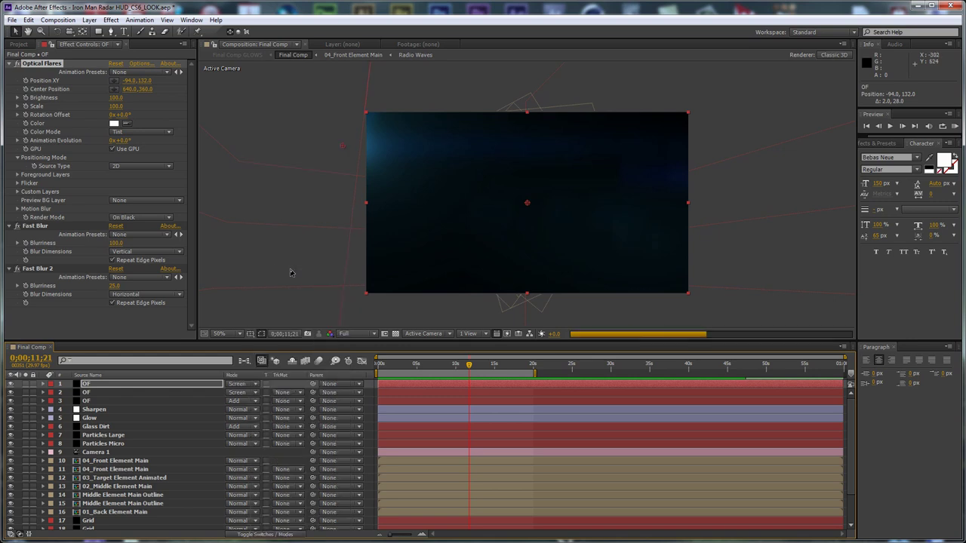
pyautogui.press('t')
pyautogui.click(235, 393)
pyautogui.write('50')
pyautogui.press('Return')
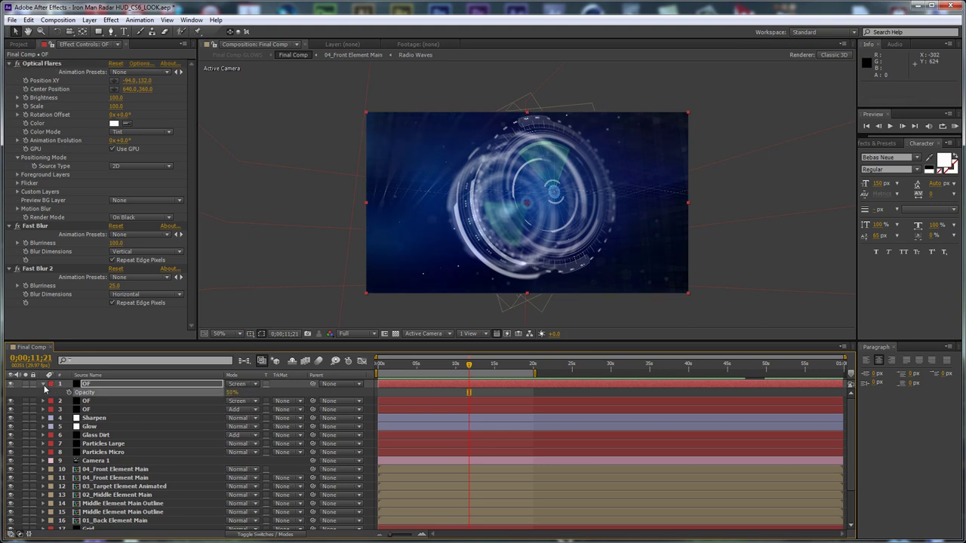
pyautogui.click(43, 384)
pyautogui.hotkey('ctrl', 's')
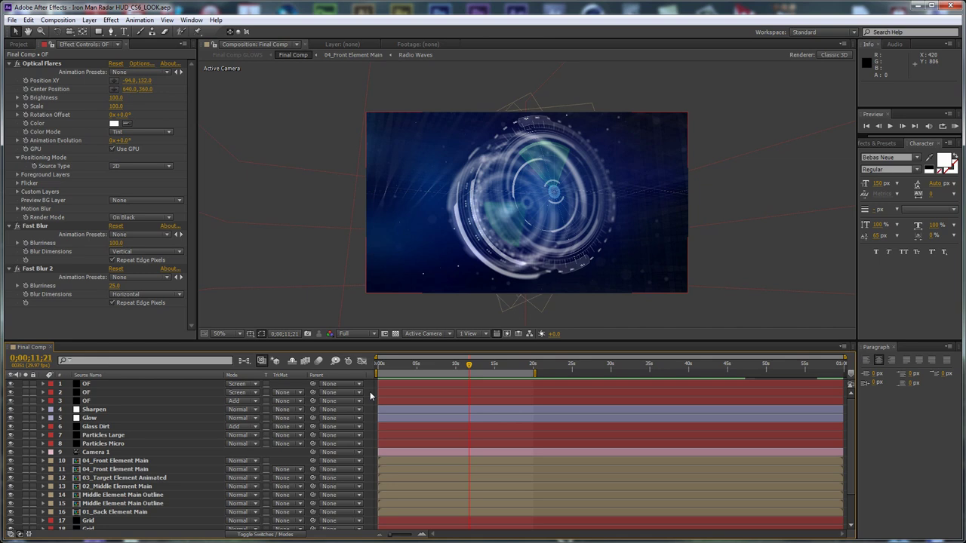
# Create a black solid named Vignette at the top of the layer stack and add an elliptical mask filling the frame.
pyautogui.hotkey('ctrl', 'y')
pyautogui.write('Vignette')
pyautogui.press('Return')
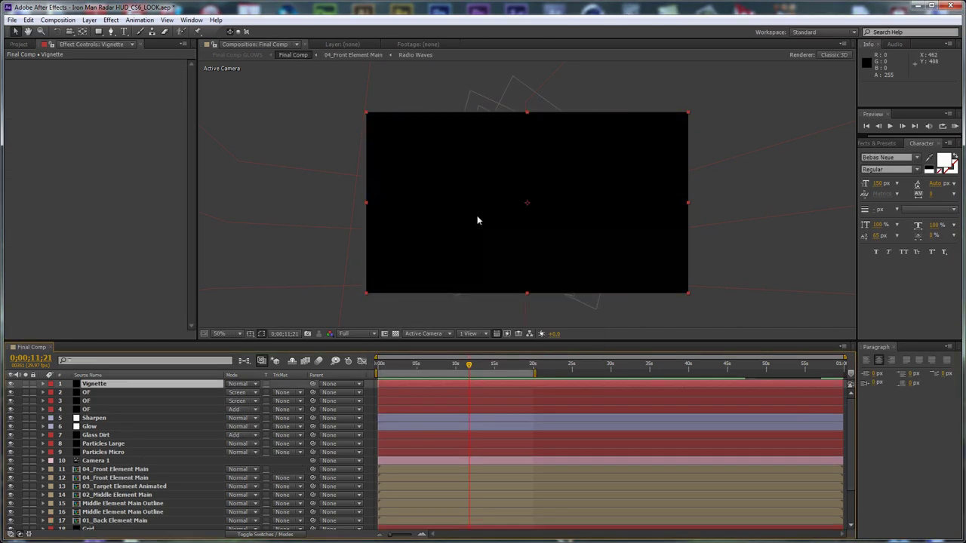
pyautogui.moveTo(98, 31); pyautogui.dragTo(151, 55)
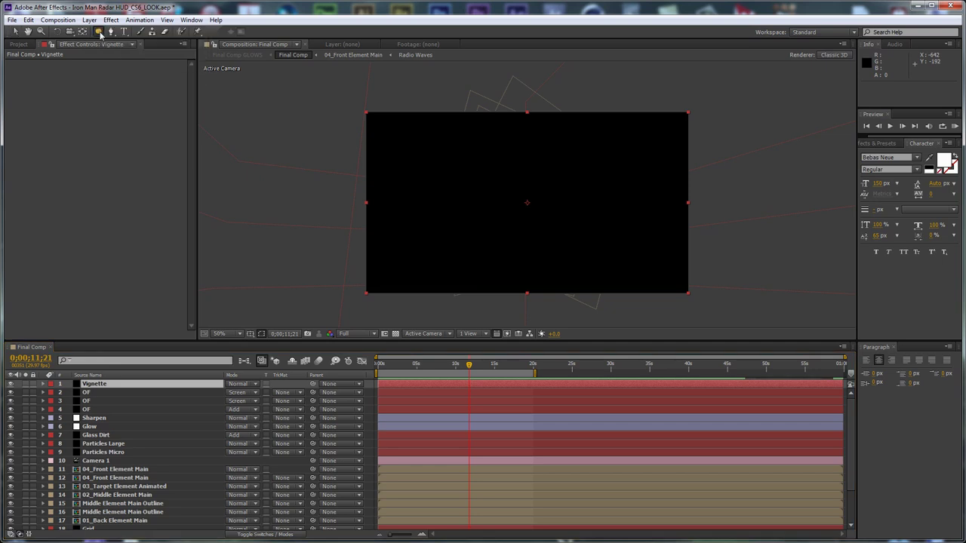
pyautogui.doubleClick(98, 31)
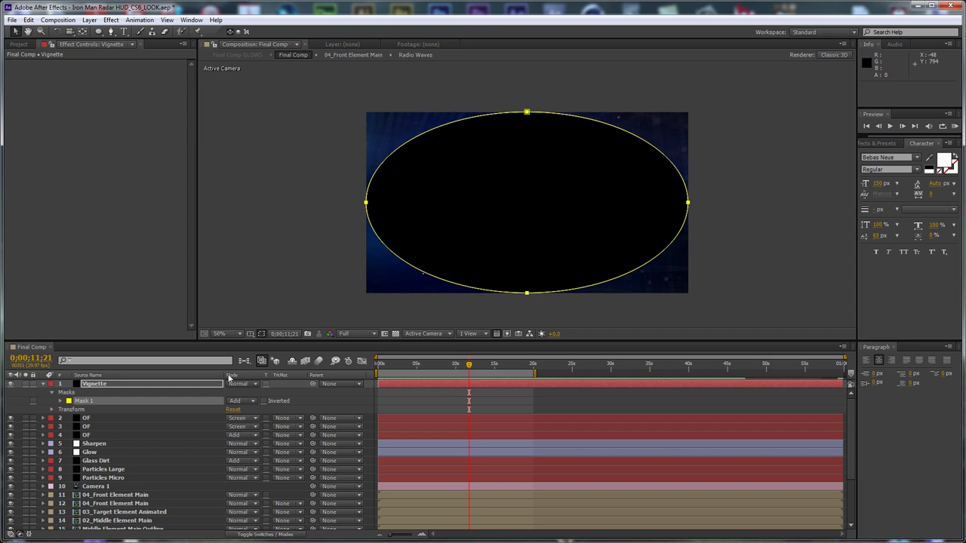
# Set the Vignette layer's elliptical mask to Subtract and its blending mode to Classic Color Burn.
pyautogui.click(243, 402)
pyautogui.click(255, 433)
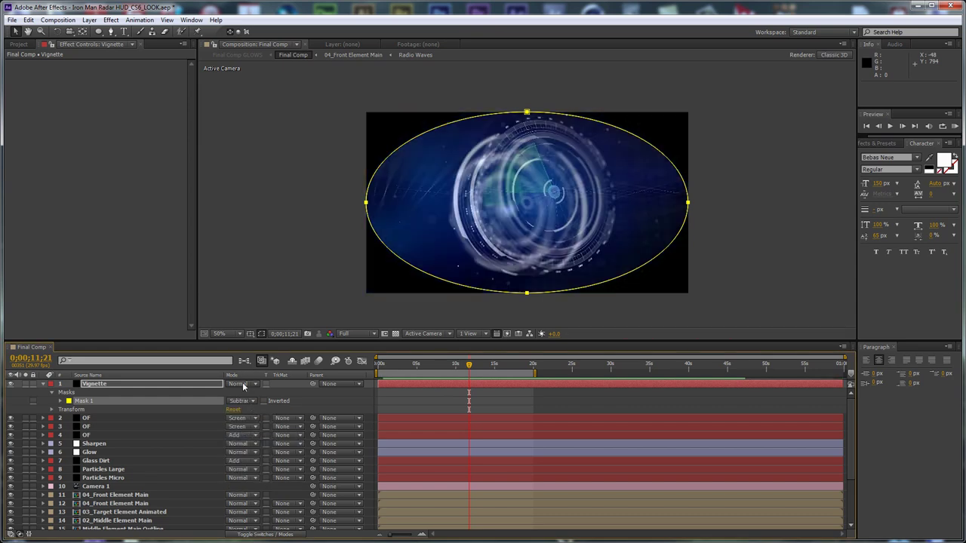
pyautogui.click(243, 383)
pyautogui.click(280, 214)
# Set the mask feather of the Vignette layer's Mask 1 to 400 pixels.
pyautogui.press('m')
pyautogui.press('m')
pyautogui.click(251, 410)
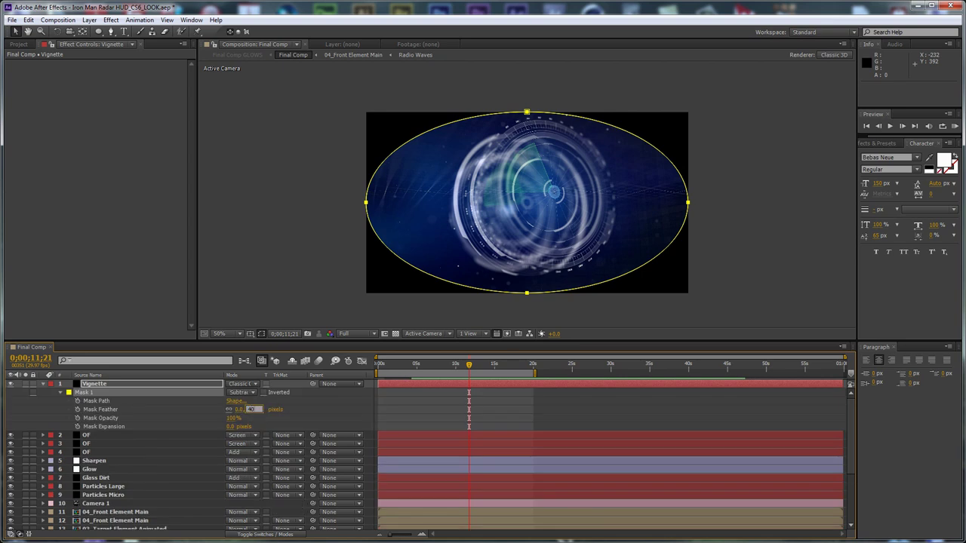
pyautogui.write('400')
pyautogui.press('Return')
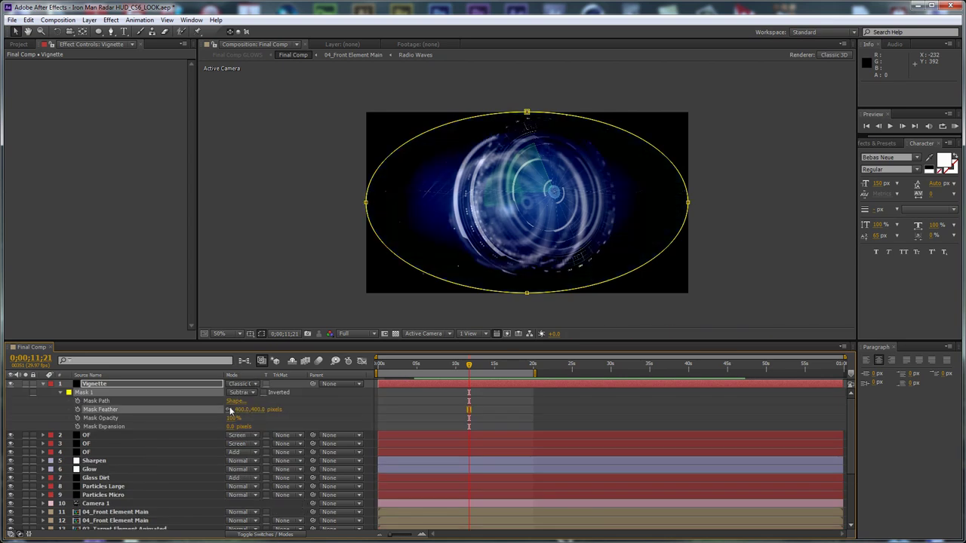
# Set the Vignette layer's opacity to 5%.
pyautogui.press('t')
pyautogui.click(233, 393)
pyautogui.write('5')
pyautogui.press('Return')
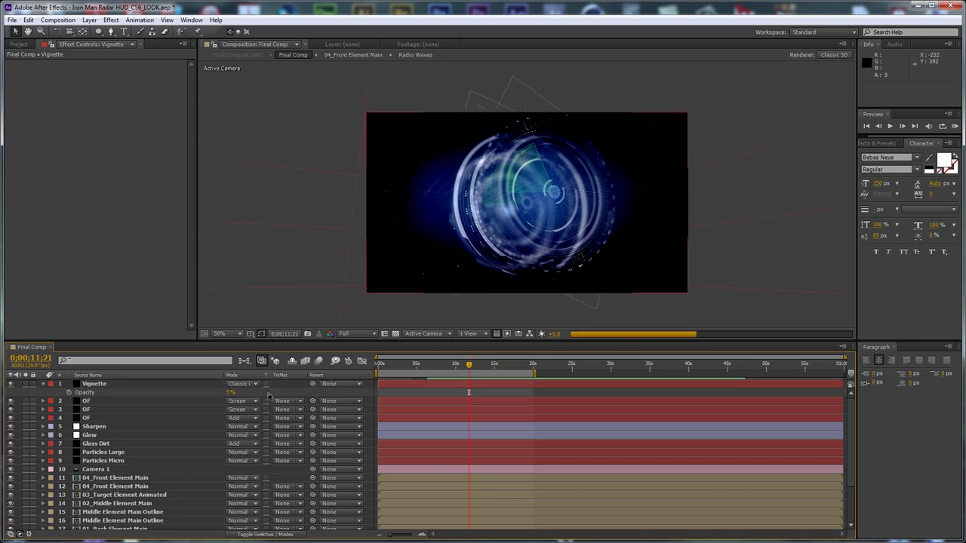
# Toggle the Vignette layer's visibility to compare the image with and without it, then collapse the layer's properties.
pyautogui.click(11, 384)
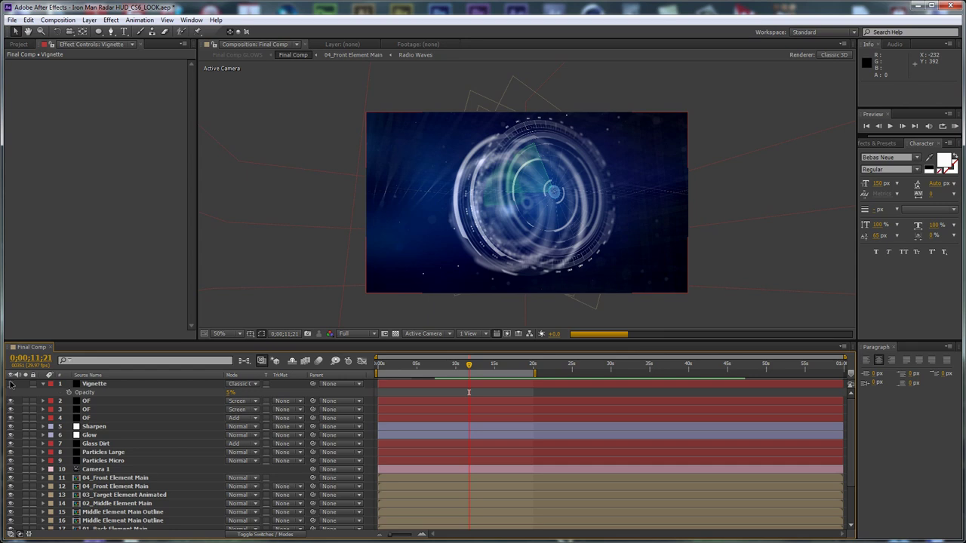
pyautogui.click(10, 384)
pyautogui.click(11, 384)
pyautogui.click(11, 385)
pyautogui.click(10, 384)
pyautogui.click(11, 384)
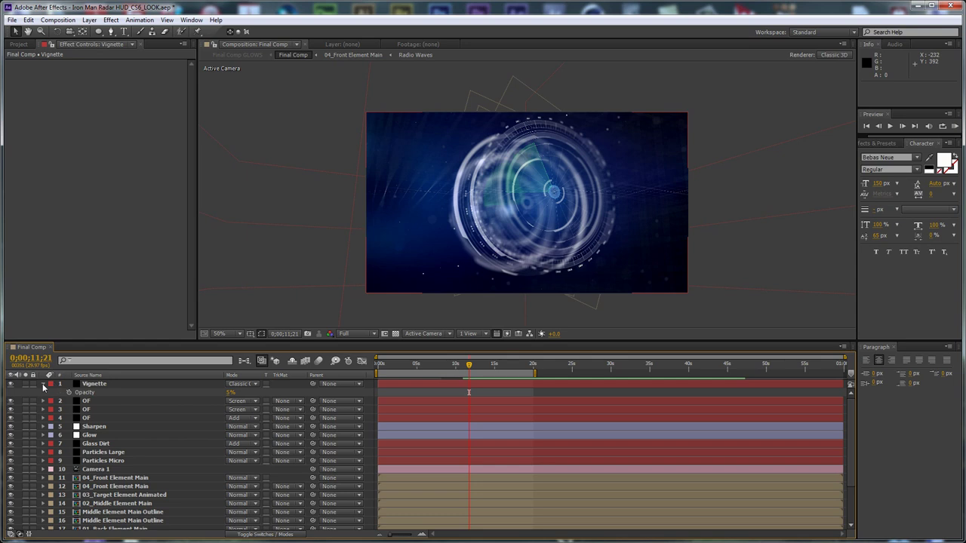
pyautogui.click(43, 384)
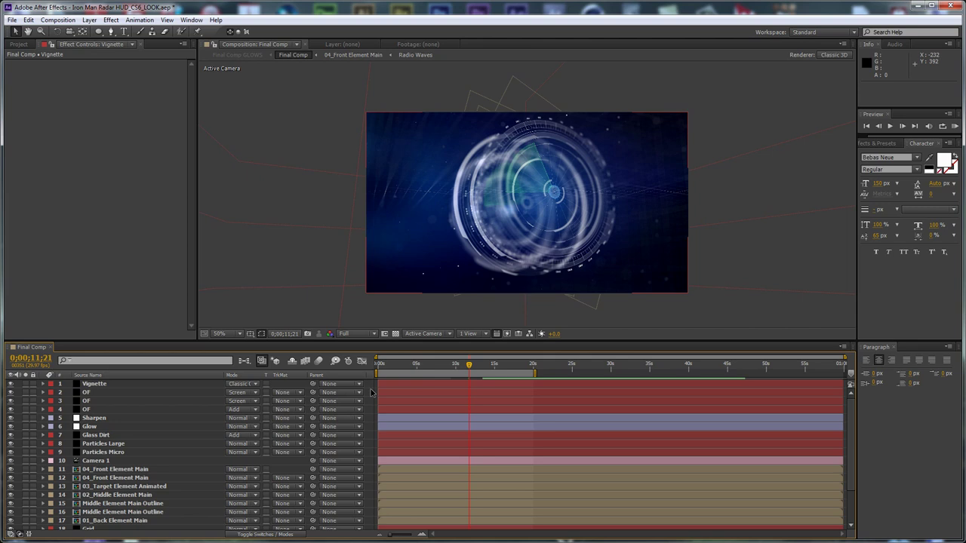
# Add an adjustment layer above the Vignette layer and apply a Glow effect with a glow radius of 100.
pyautogui.hotkey('ctrl', 'alt', 'y')
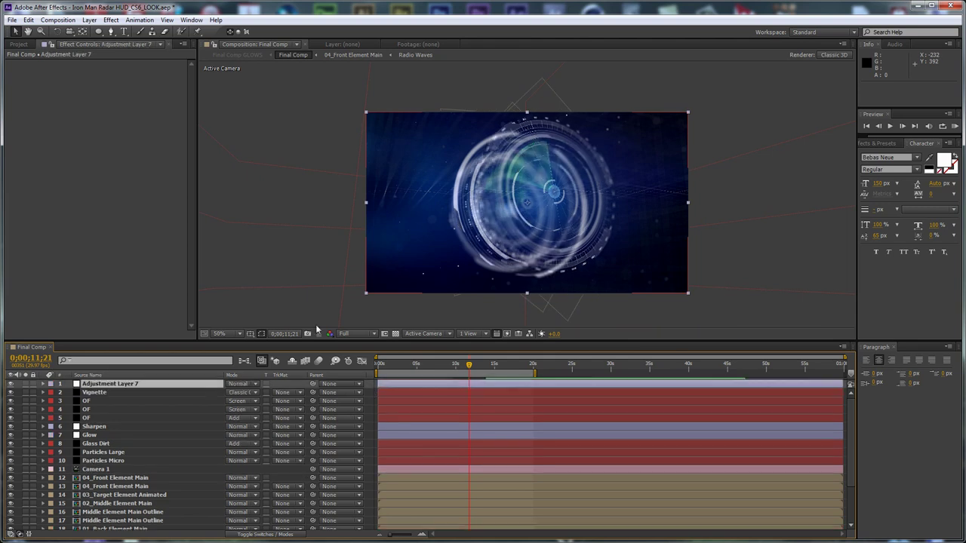
pyautogui.click(111, 19)
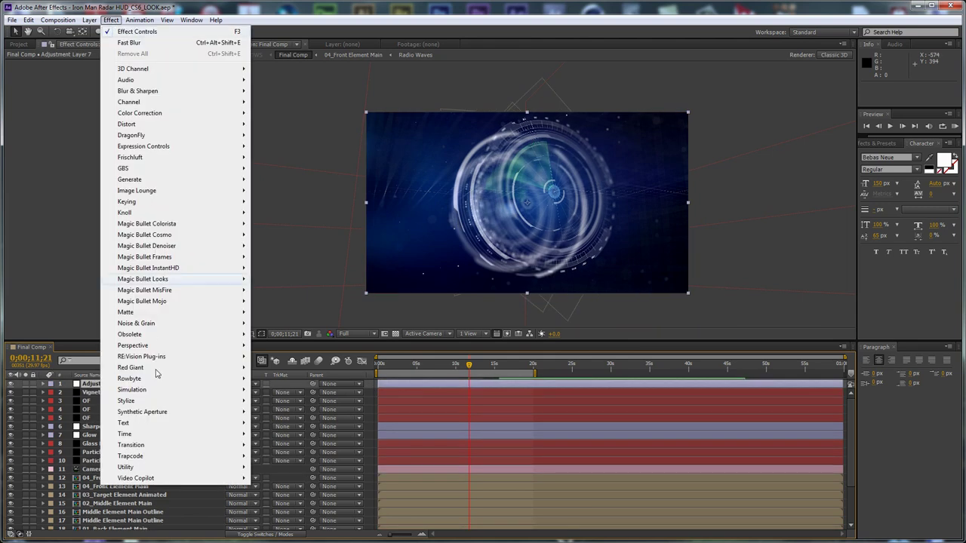
pyautogui.moveTo(211, 400)
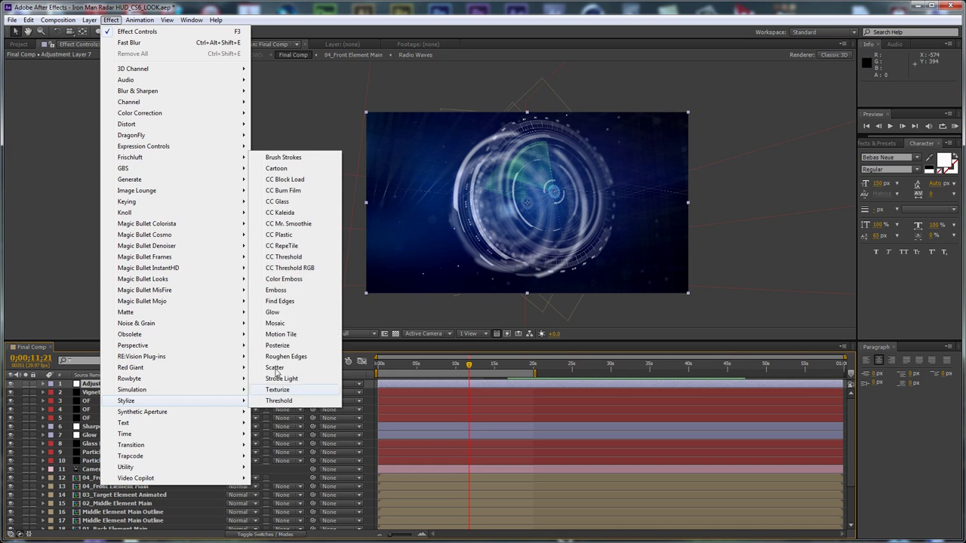
pyautogui.click(291, 312)
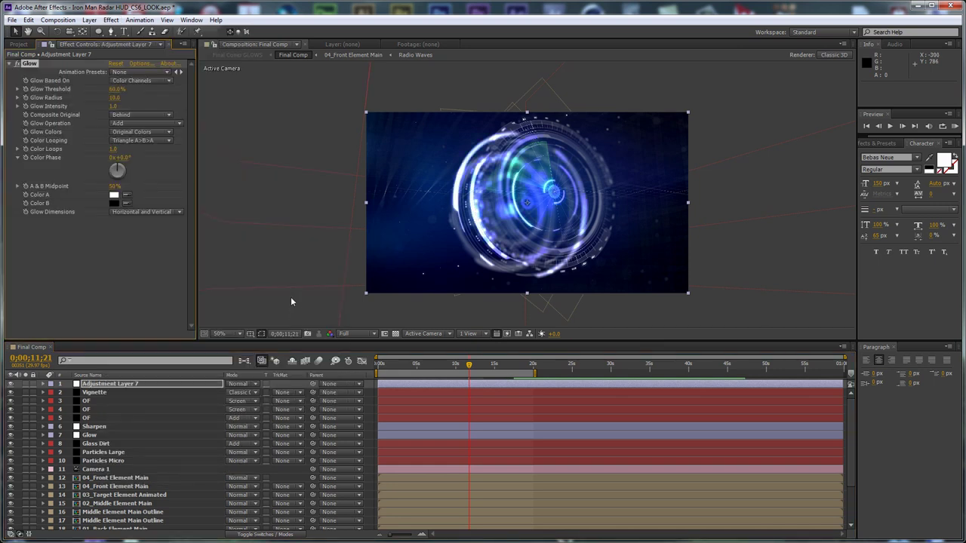
pyautogui.click(111, 98)
pyautogui.write('100')
pyautogui.press('Return')
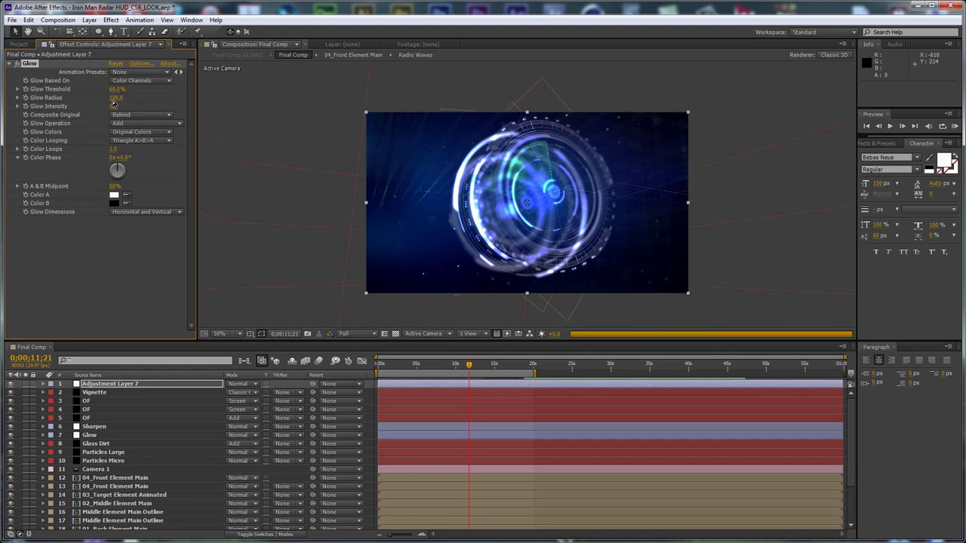
# Add a Tint effect to the adjustment layer with Amount to Tint at 15%, then collapse the Glow and Tint settings.
pyautogui.press('/')
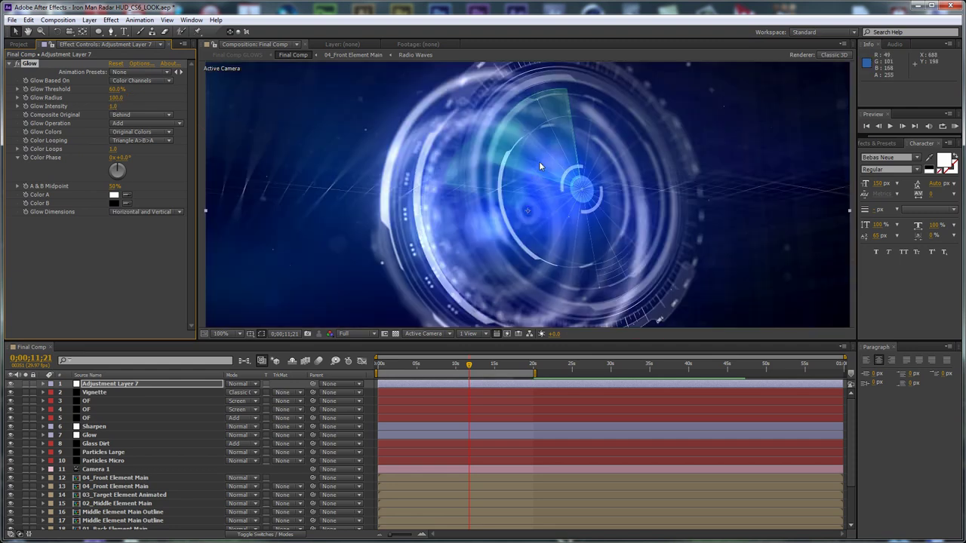
pyautogui.click(112, 20)
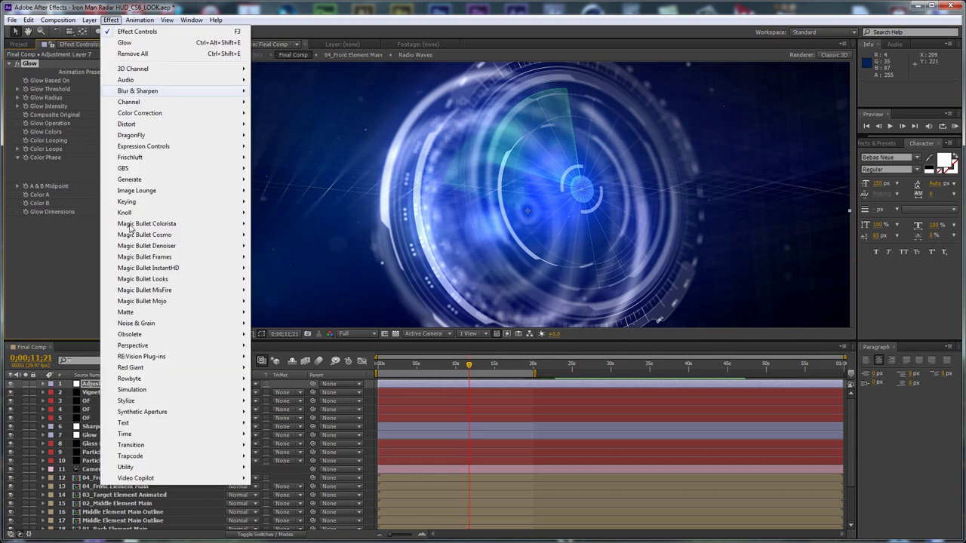
pyautogui.moveTo(209, 114)
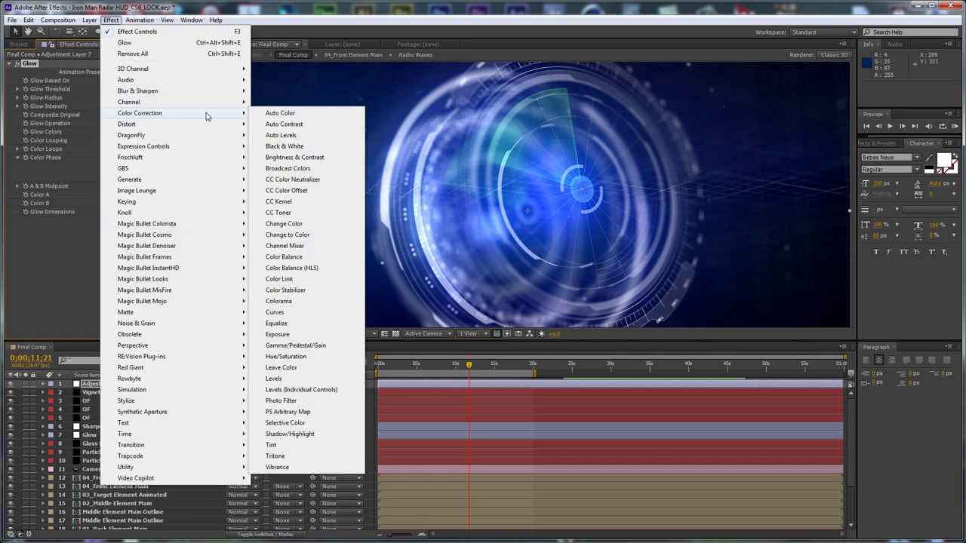
pyautogui.click(315, 447)
pyautogui.click(117, 255)
pyautogui.write('15')
pyautogui.press('Return')
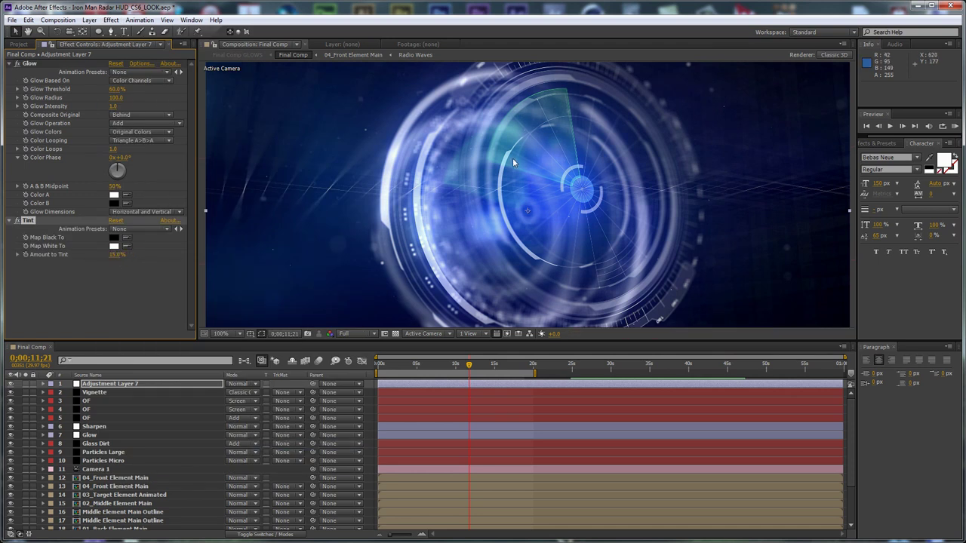
pyautogui.click(9, 65)
pyautogui.click(9, 72)
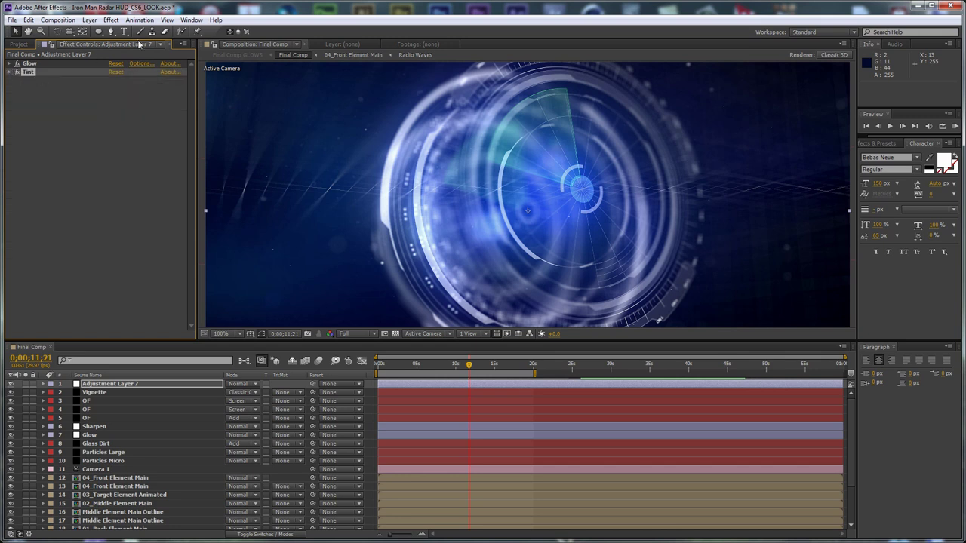
# Add a Noise effect to the adjustment layer and turn off Use Color Noise.
pyautogui.click(111, 19)
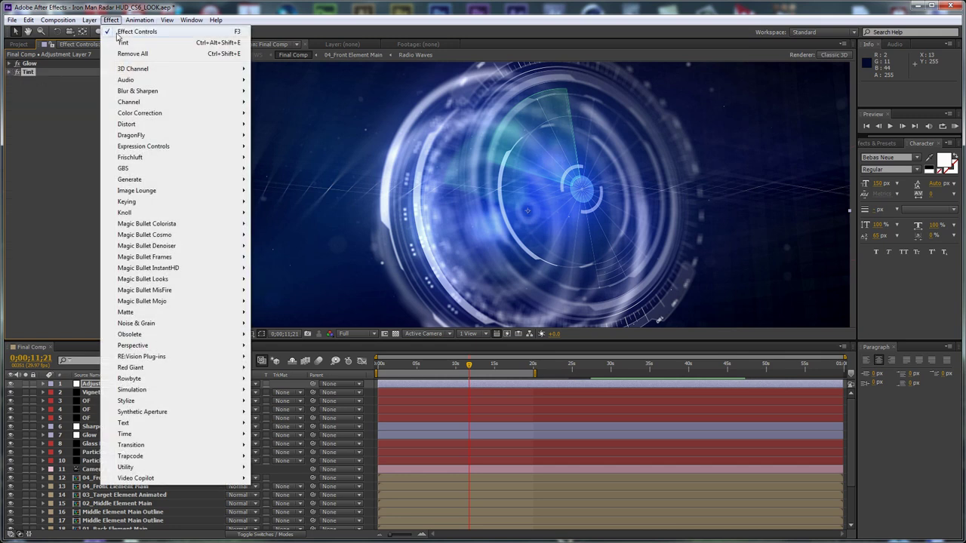
pyautogui.moveTo(178, 324)
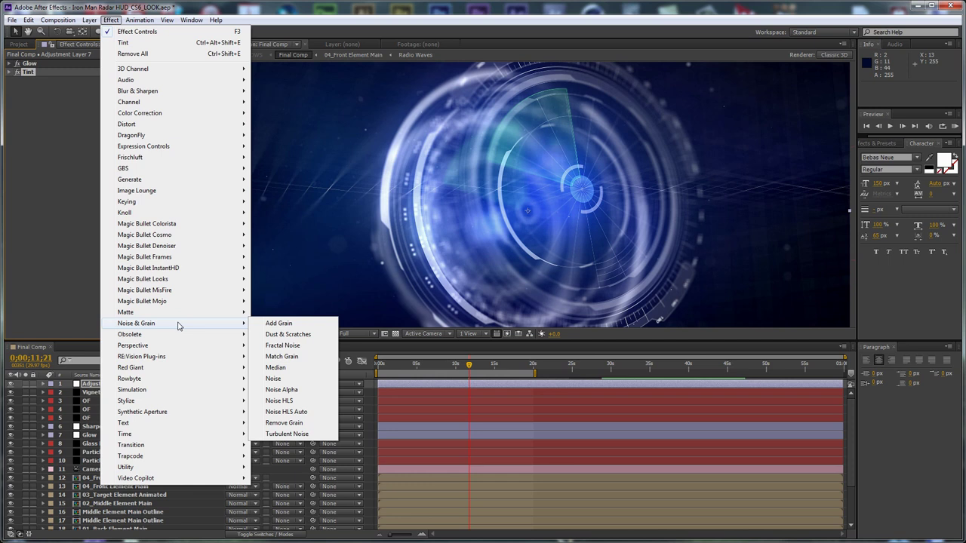
pyautogui.click(311, 384)
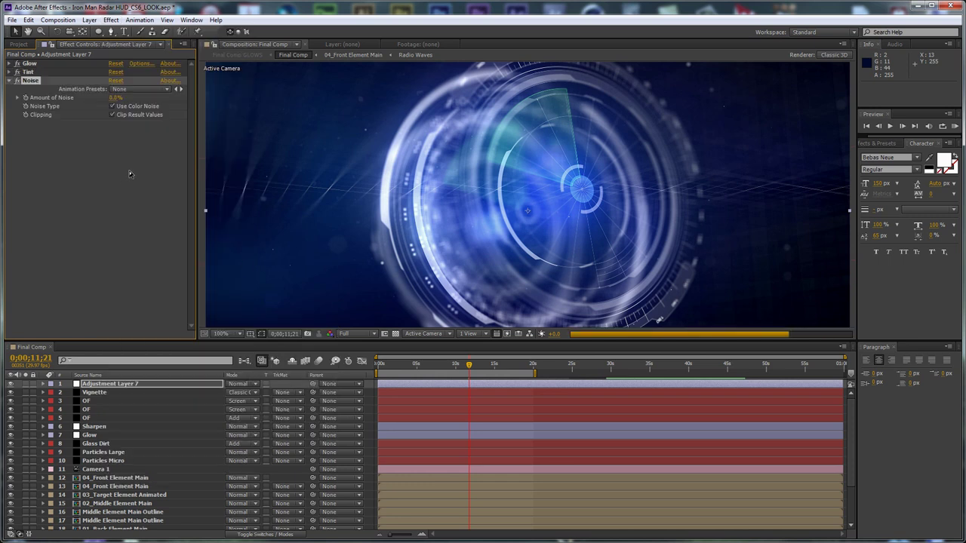
pyautogui.click(112, 106)
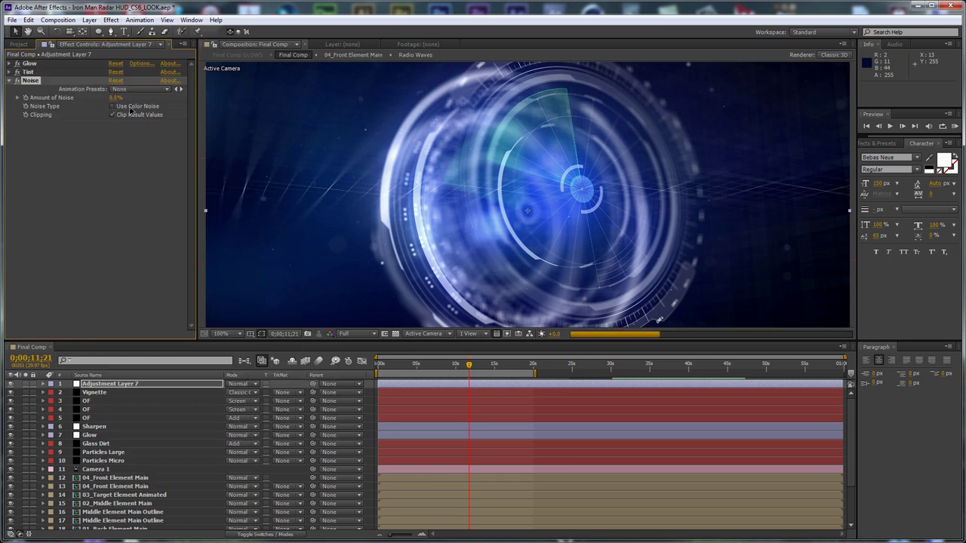
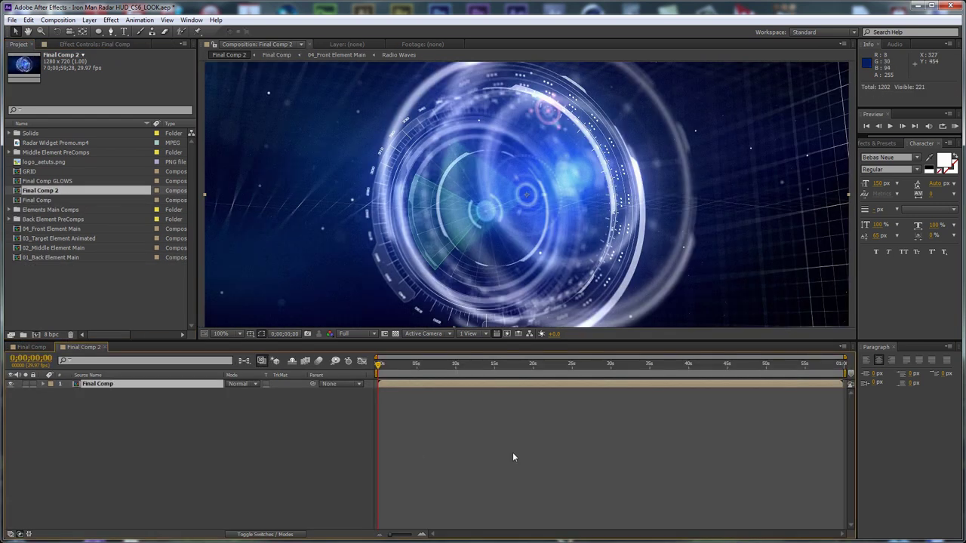
# End the work area of Final Comp 2 at 0;00;19;25 and trim the composition to it.
pyautogui.click(533, 365)
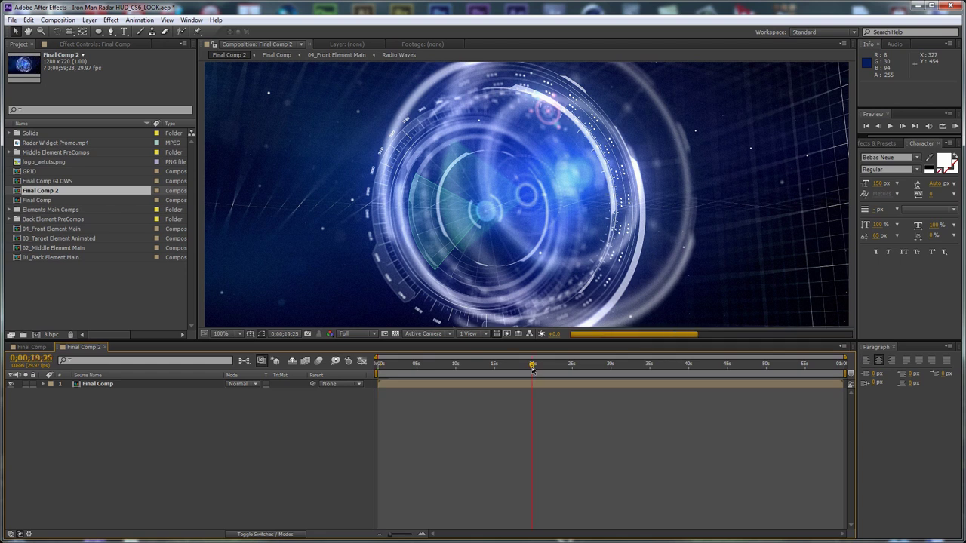
pyautogui.press('n')
pyautogui.rightClick(506, 375)
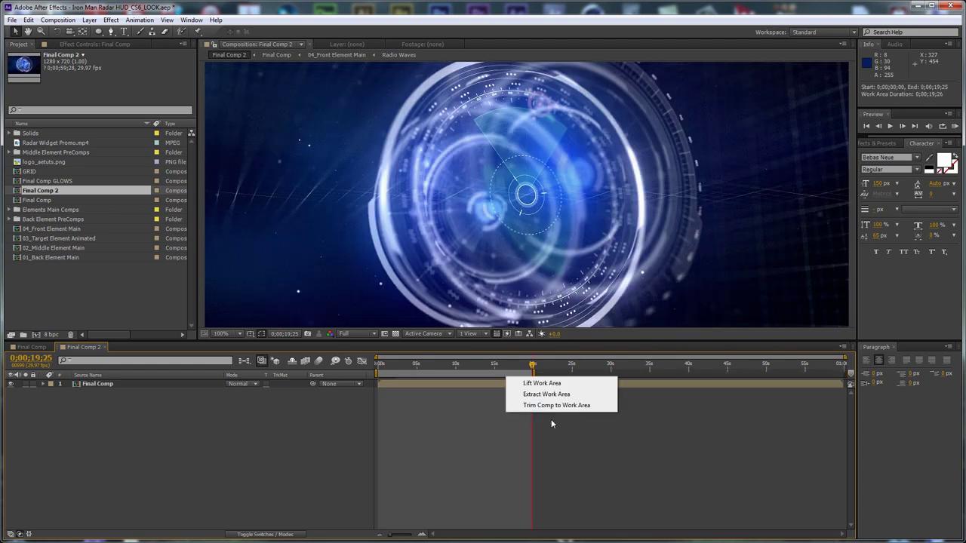
pyautogui.click(550, 406)
pyautogui.click(160, 387)
pyautogui.click(218, 453)
pyautogui.click(153, 382)
pyautogui.click(167, 420)
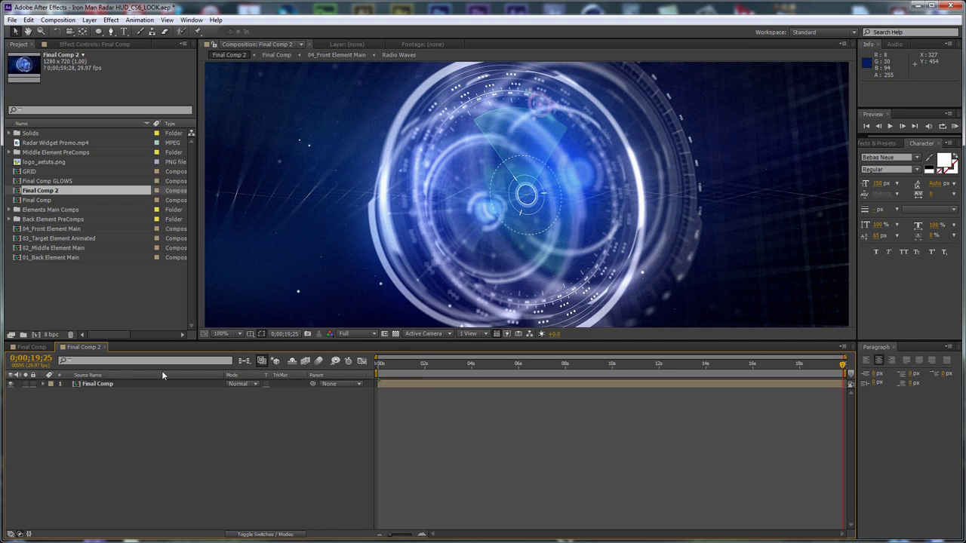
pyautogui.scroll(-3, 471, 181)
pyautogui.scroll(3, 471, 181)
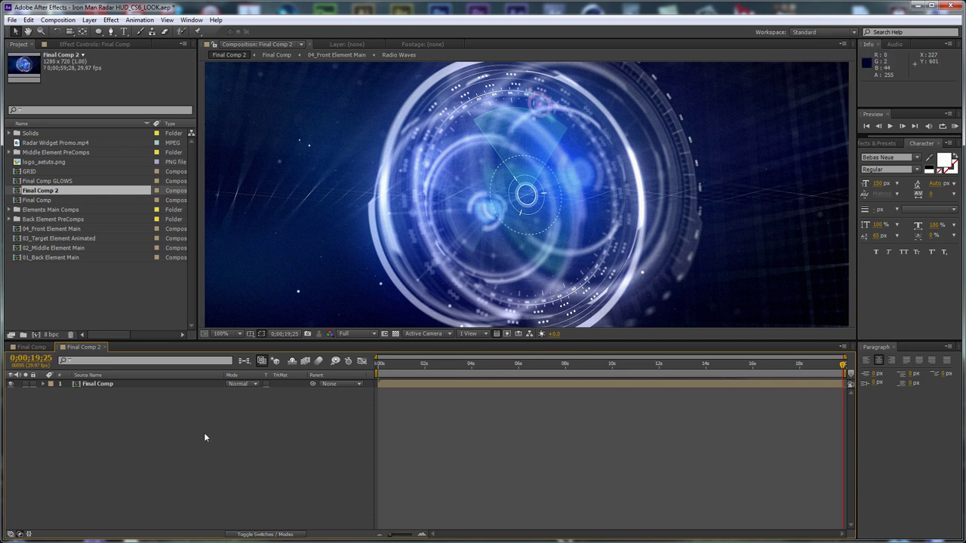
# Create a black 1280 x 720 px solid named Fractal Matte above the Final Comp layer.
pyautogui.hotkey('ctrl', 'y')
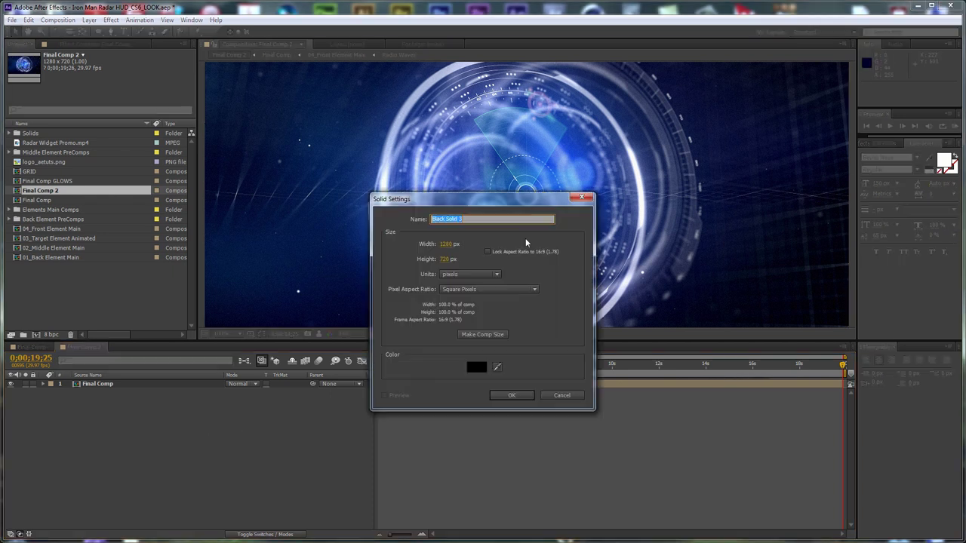
pyautogui.write('Fi')
pyautogui.write('actal Matte')
pyautogui.press('Return')
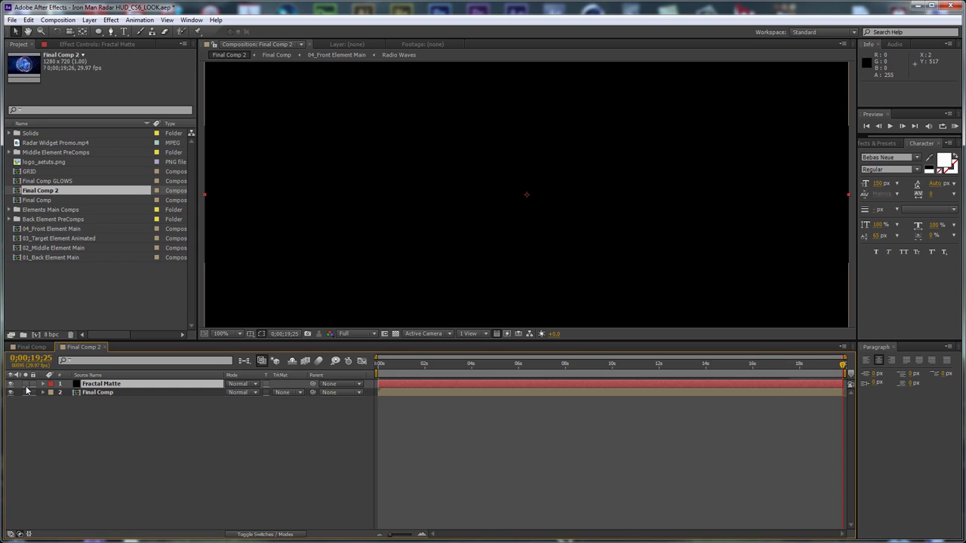
# Apply Fractal Noise to the Fractal Matte layer with fractal type Turbulent Smooth and noise type Block.
pyautogui.click(110, 20)
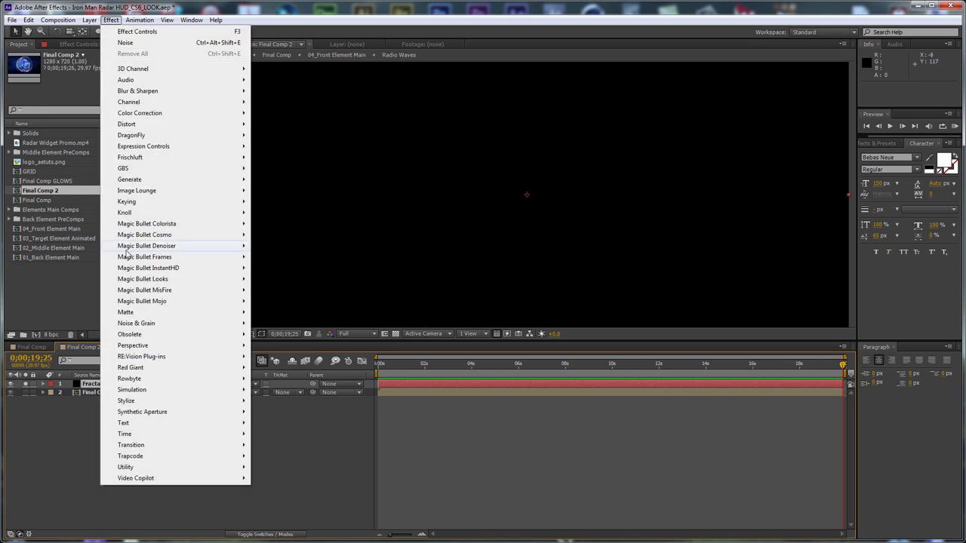
pyautogui.moveTo(172, 326)
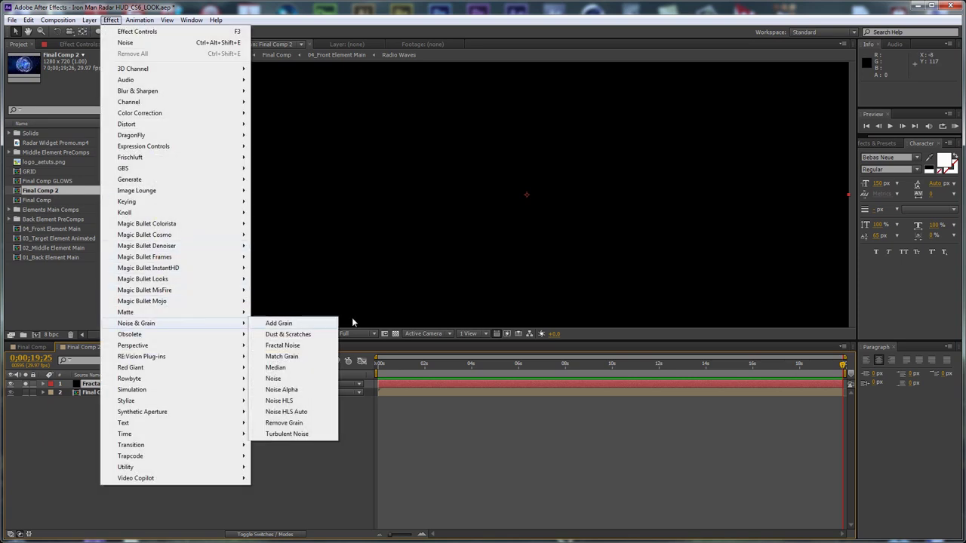
pyautogui.click(311, 345)
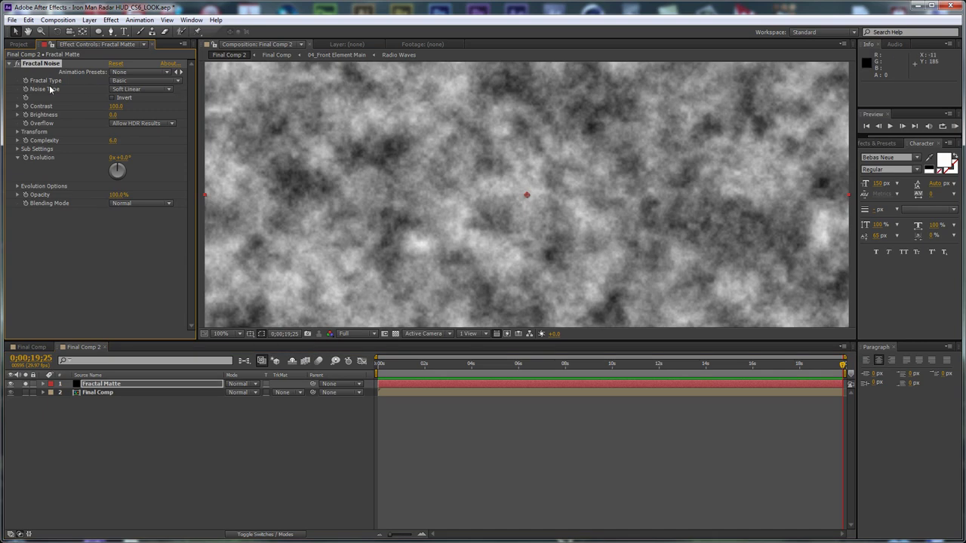
pyautogui.click(120, 81)
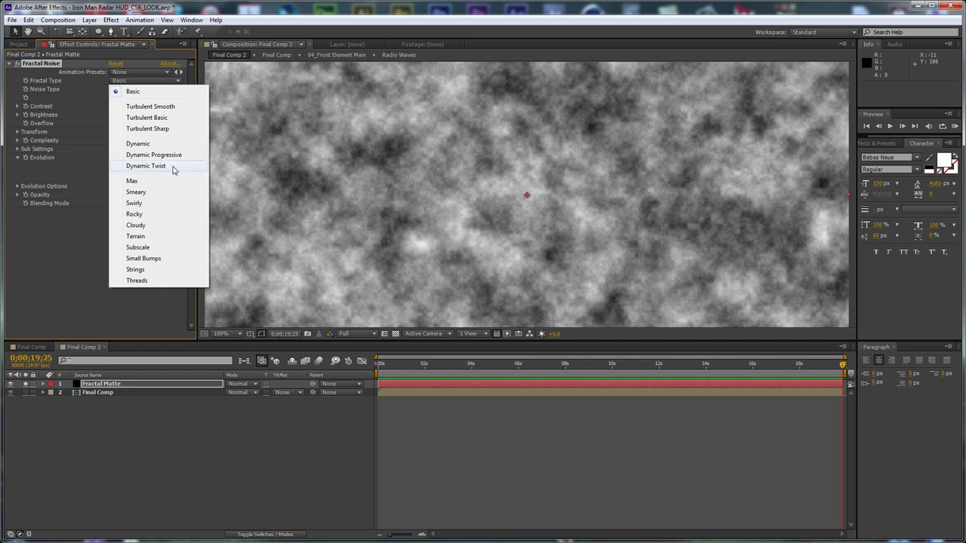
pyautogui.click(175, 107)
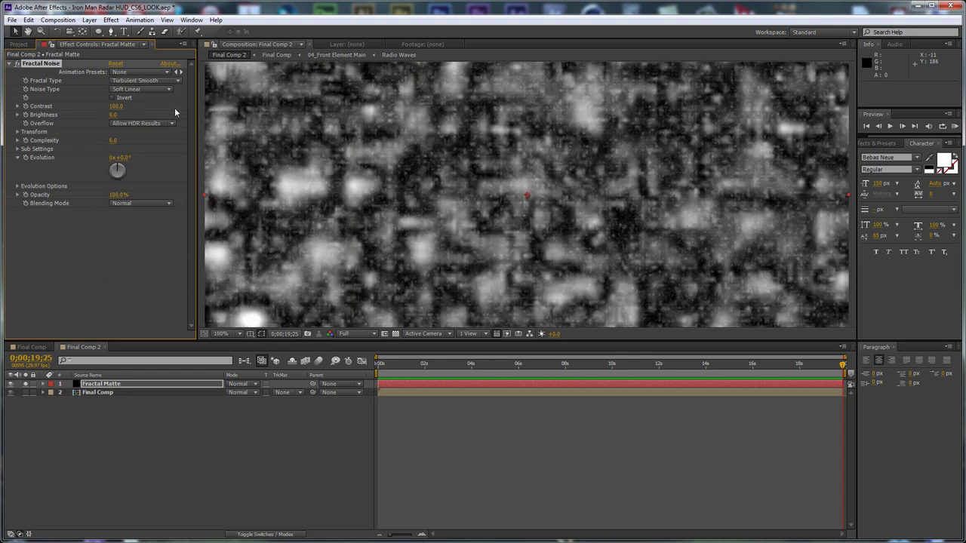
pyautogui.click(140, 89)
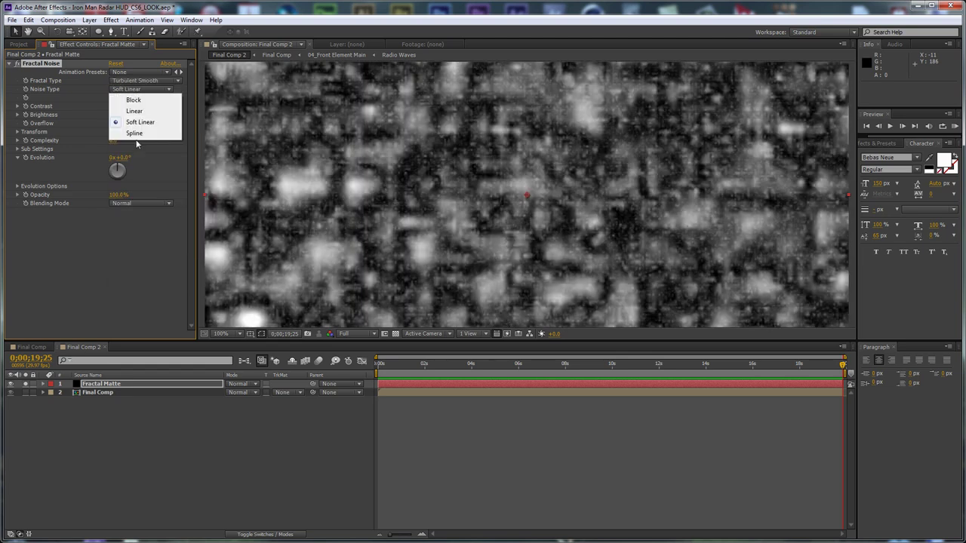
pyautogui.click(134, 101)
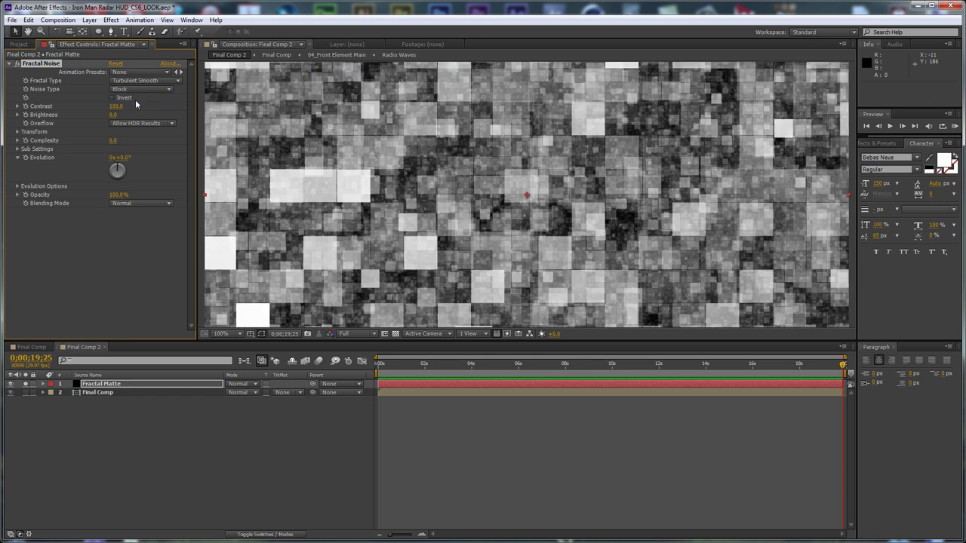
# Try the Basic, Turbulent Basic and Turbulent Sharp fractal types for the Fractal Matte noise at the composition's first frame.
pyautogui.press('Home')
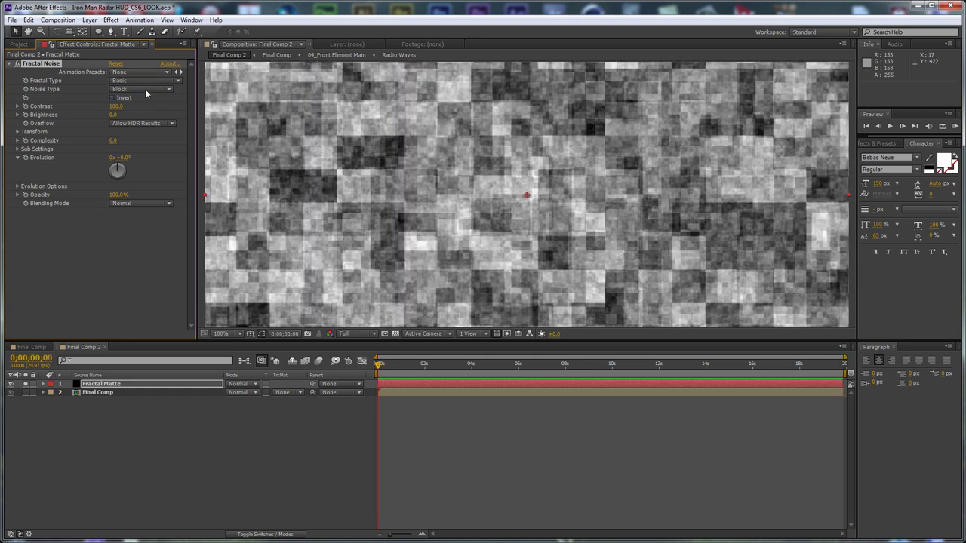
pyautogui.click(133, 78)
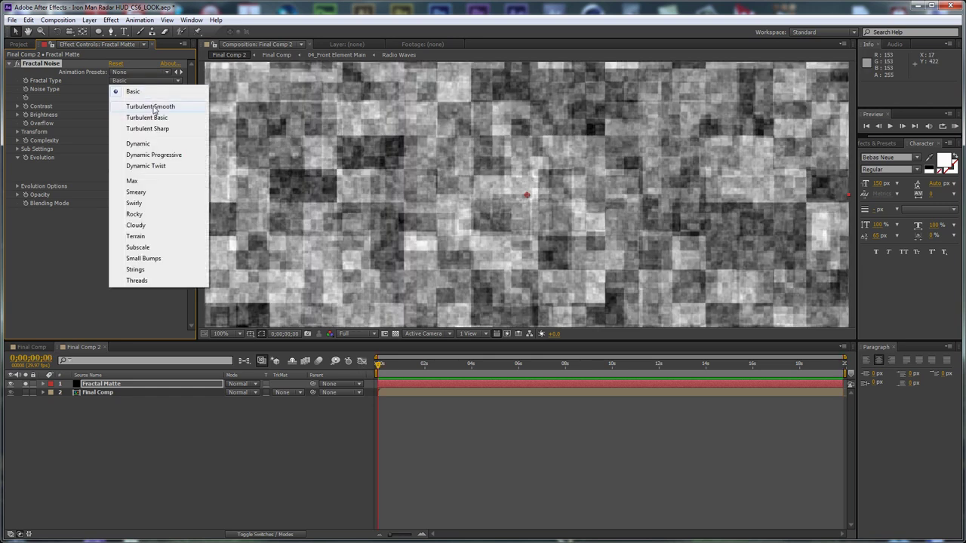
pyautogui.click(132, 92)
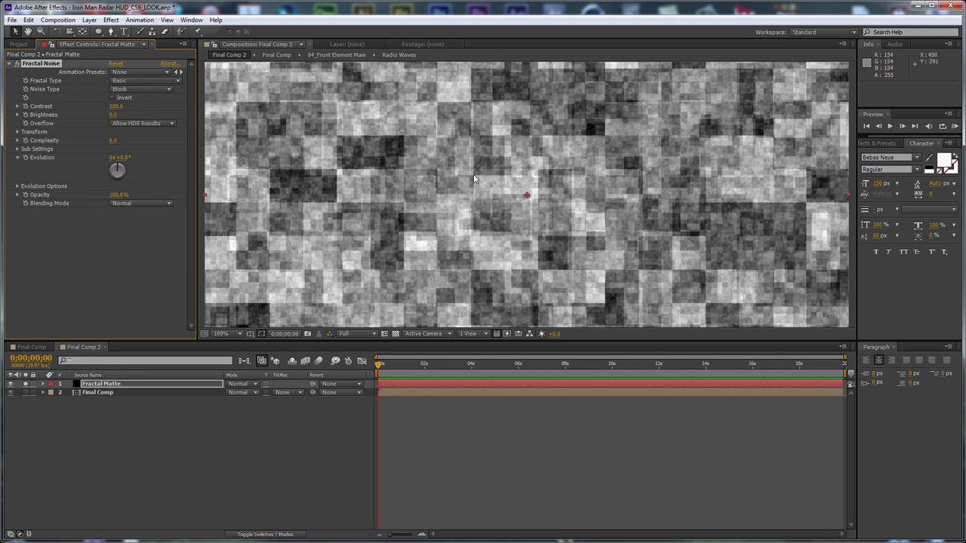
pyautogui.click(133, 81)
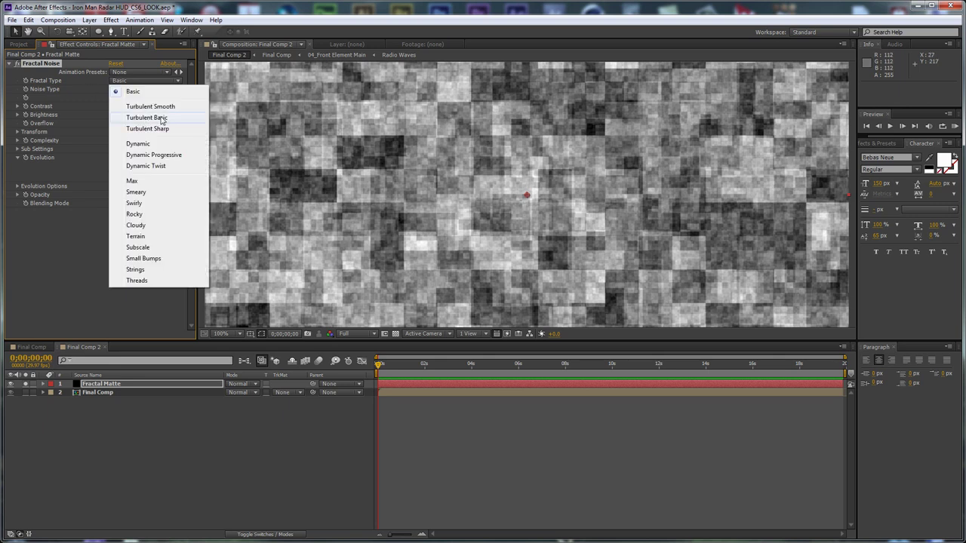
pyautogui.click(163, 114)
pyautogui.click(140, 81)
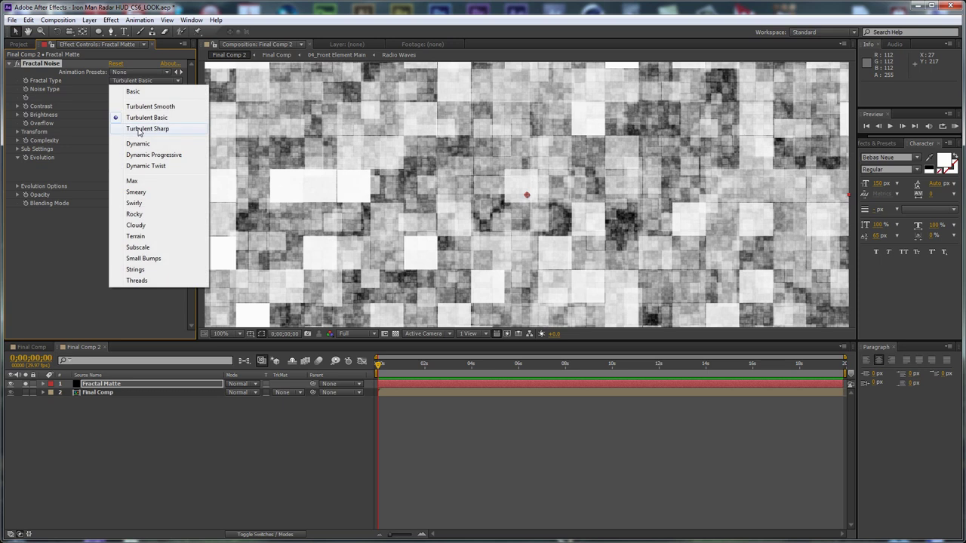
pyautogui.click(140, 127)
# Configure the Fractal Noise with fractal type Dynamic, complexity 5 and contrast 474.
pyautogui.click(140, 81)
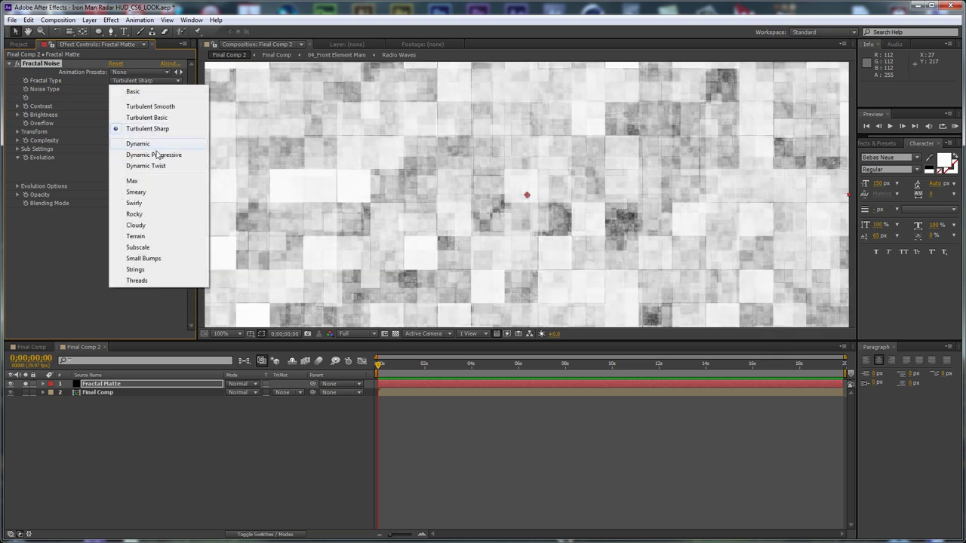
pyautogui.click(155, 141)
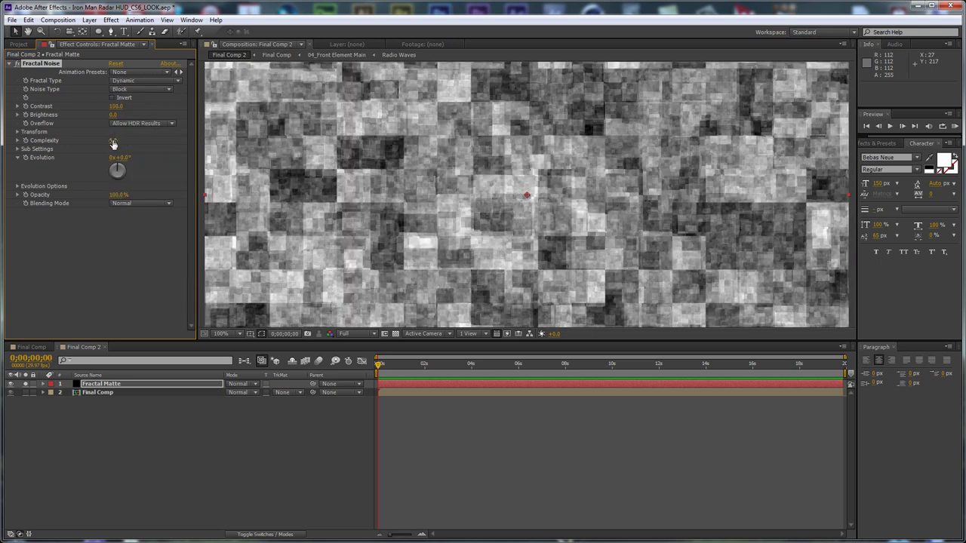
pyautogui.moveTo(597, 131); pyautogui.dragTo(160, 145)
pyautogui.click(112, 140)
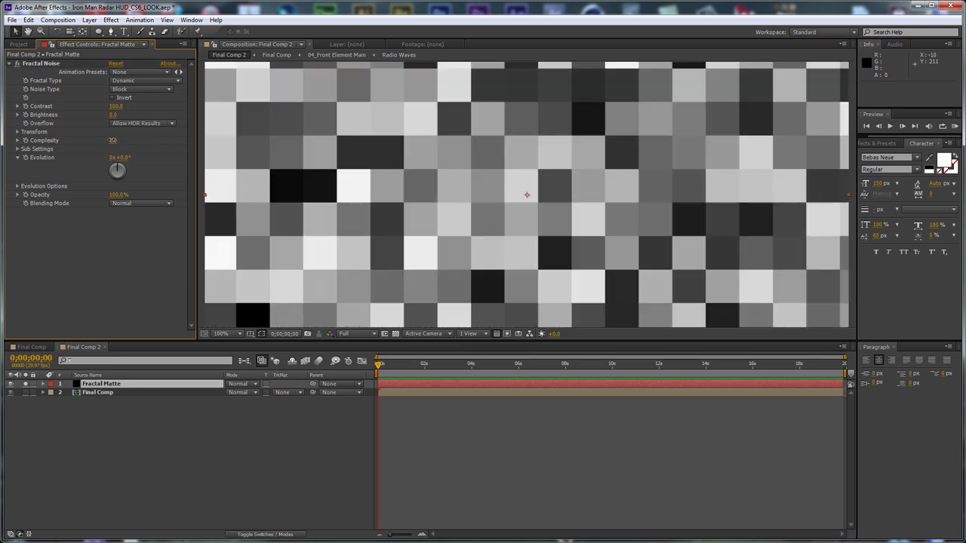
pyautogui.write('5')
pyautogui.press('Return')
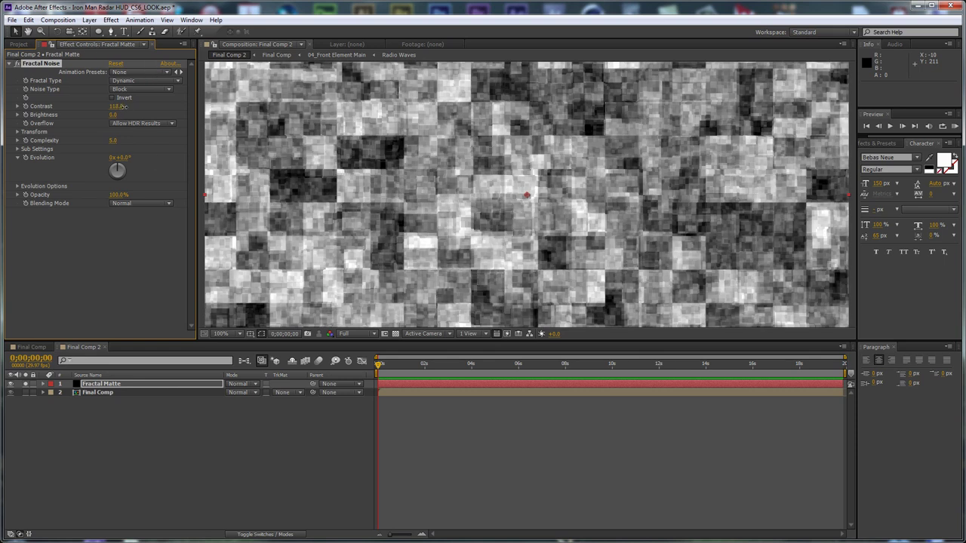
pyautogui.moveTo(121, 106); pyautogui.dragTo(262, 96)
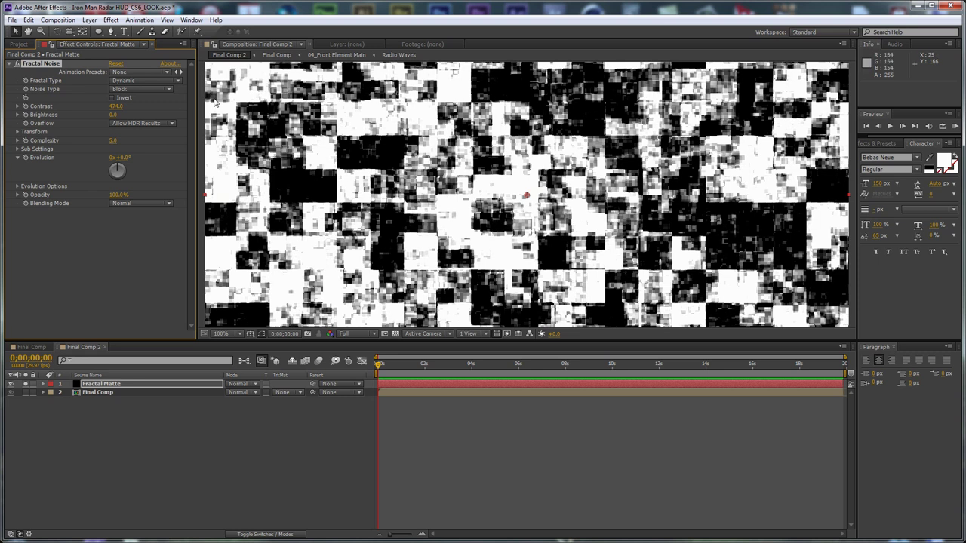
# Turn off uniform scaling in the Fractal Noise transform and set scale width to 272 and scale height to 114.
pyautogui.click(19, 133)
pyautogui.click(114, 156)
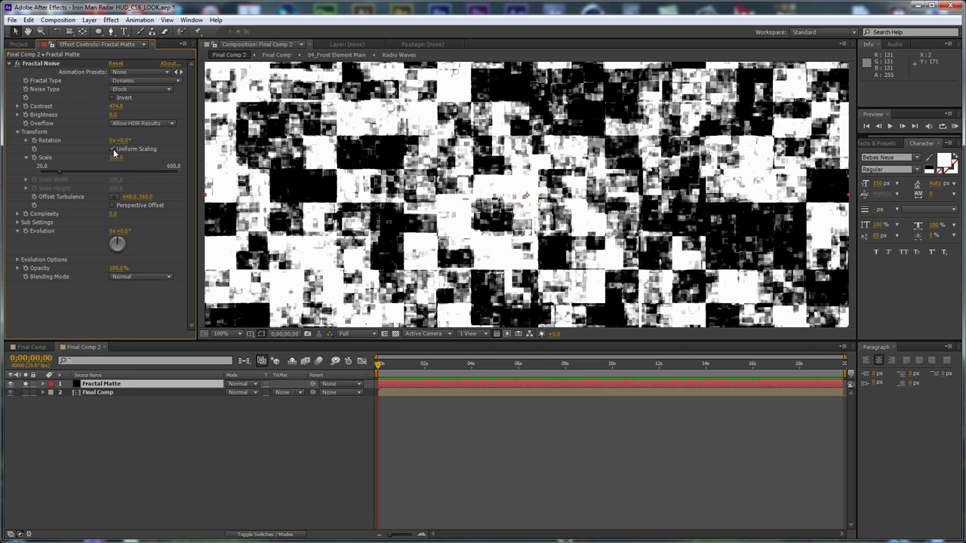
pyautogui.click(114, 149)
pyautogui.moveTo(115, 165); pyautogui.dragTo(245, 166)
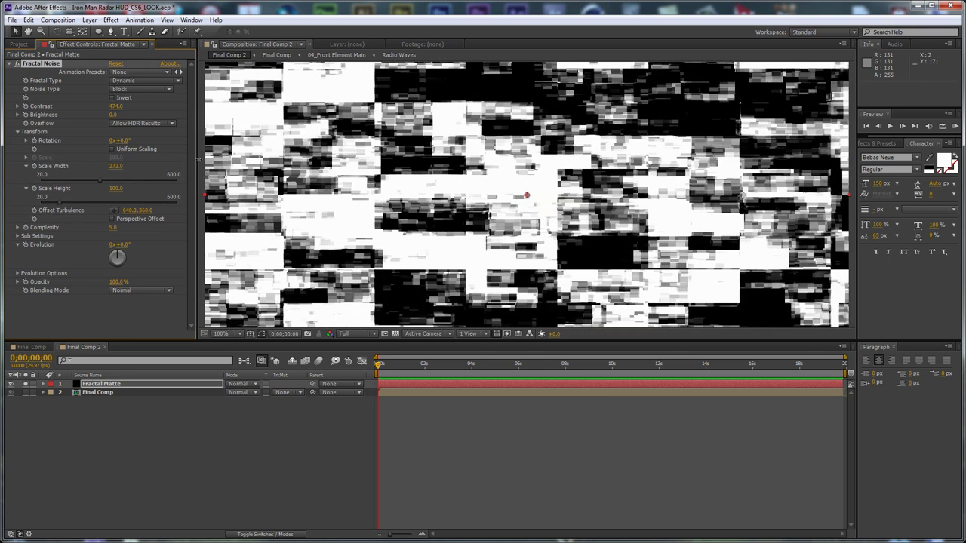
pyautogui.moveTo(115, 188); pyautogui.dragTo(129, 189)
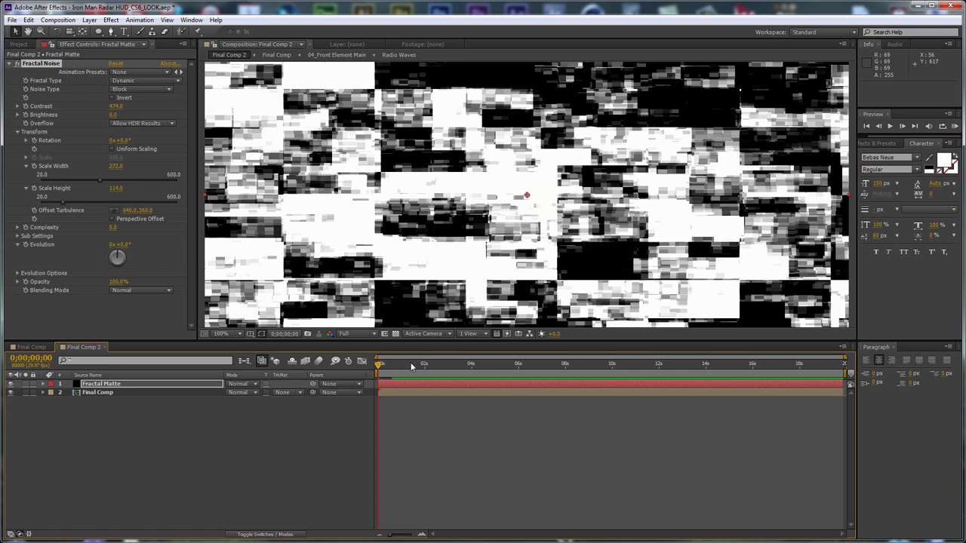
# Trim the Fractal Matte layer to run only from 0;00;02;00 to 0;00;02;05.
pyautogui.moveTo(405, 368); pyautogui.dragTo(424, 370)
pyautogui.hotkey('alt', '[')
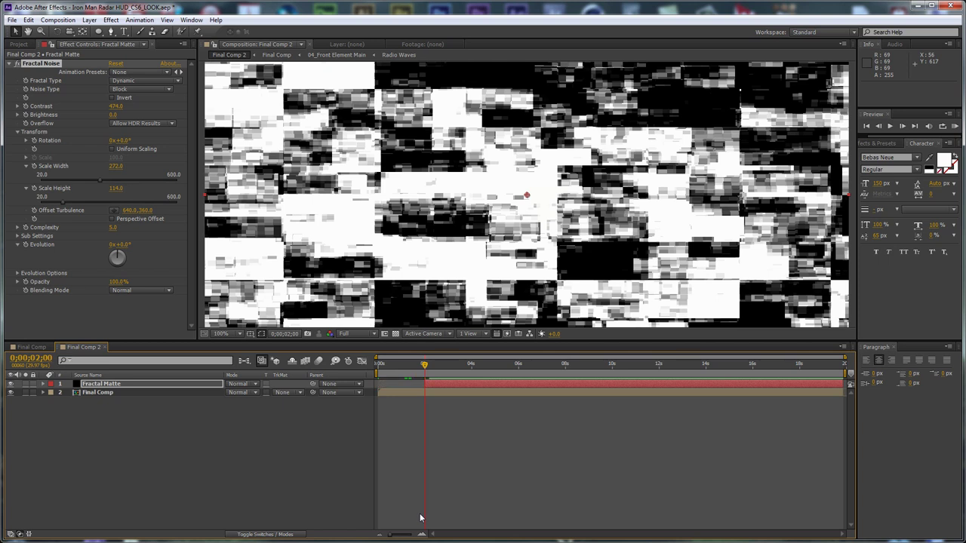
pyautogui.press('pagedown')
pyautogui.hotkey('alt', ']')
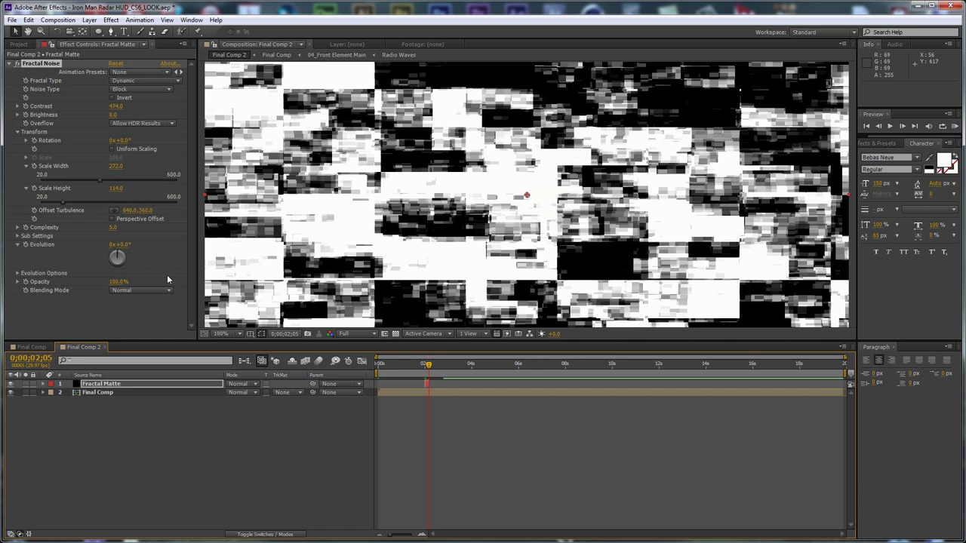
# Add an adjustment layer trimmed to 0;00;02;00 through 0;00;02;05 and place it directly beneath Fractal Matte.
pyautogui.click(210, 428)
pyautogui.hotkey('ctrl', 'alt', 'y')
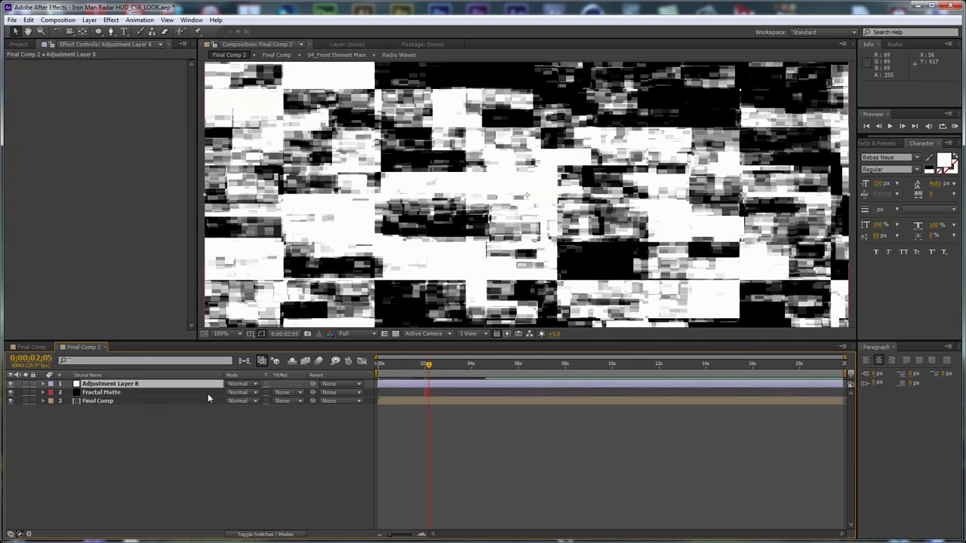
pyautogui.press('=')
pyautogui.press('=')
pyautogui.press('=')
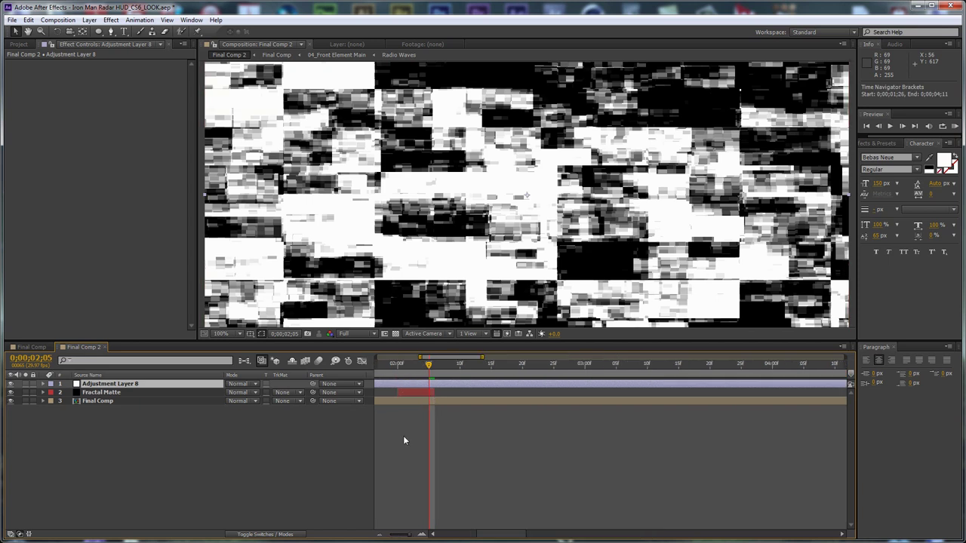
pyautogui.hotkey('alt', ']')
pyautogui.click(399, 365)
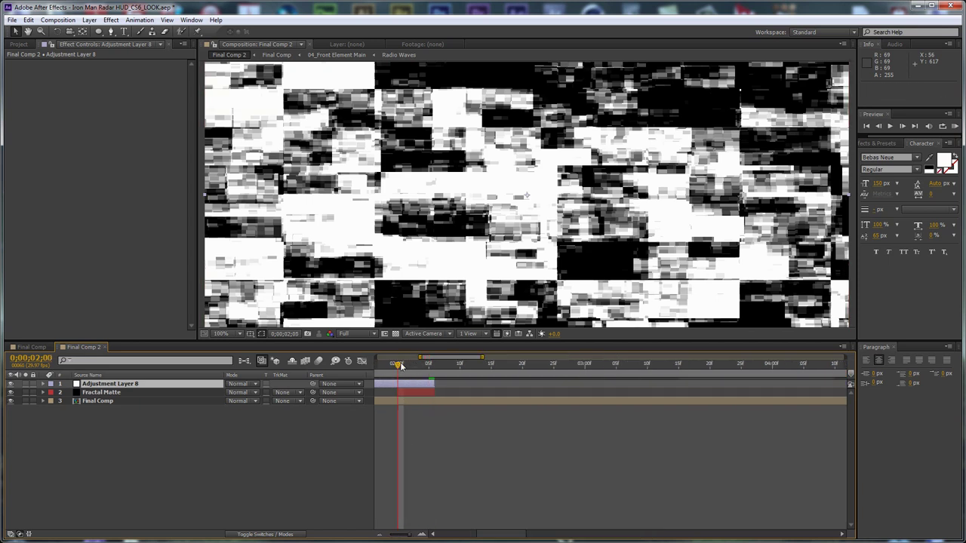
pyautogui.hotkey('alt', '[')
pyautogui.moveTo(140, 386); pyautogui.dragTo(145, 392)
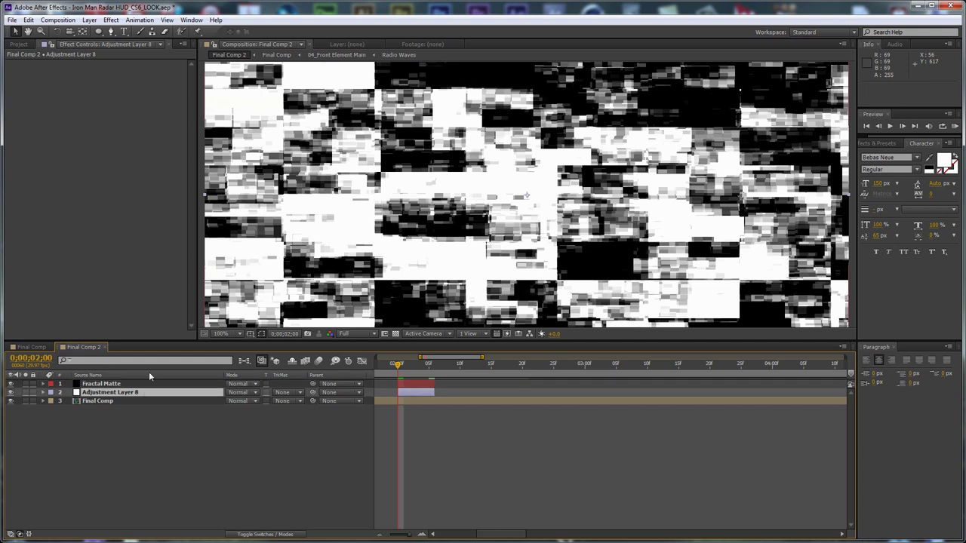
# Hide the Fractal Matte layer and apply a Noise effect with an amount of 30% to the new adjustment layer.
pyautogui.click(11, 384)
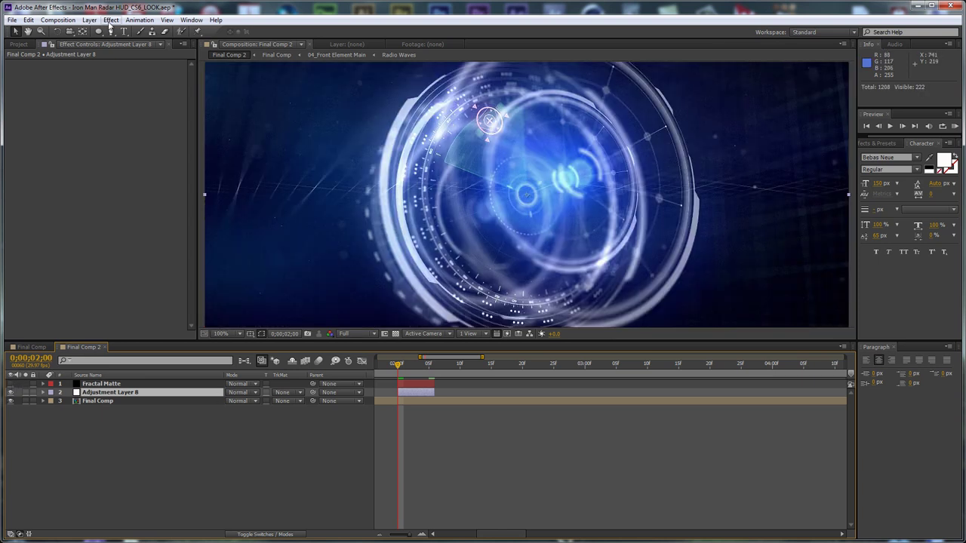
pyautogui.click(111, 20)
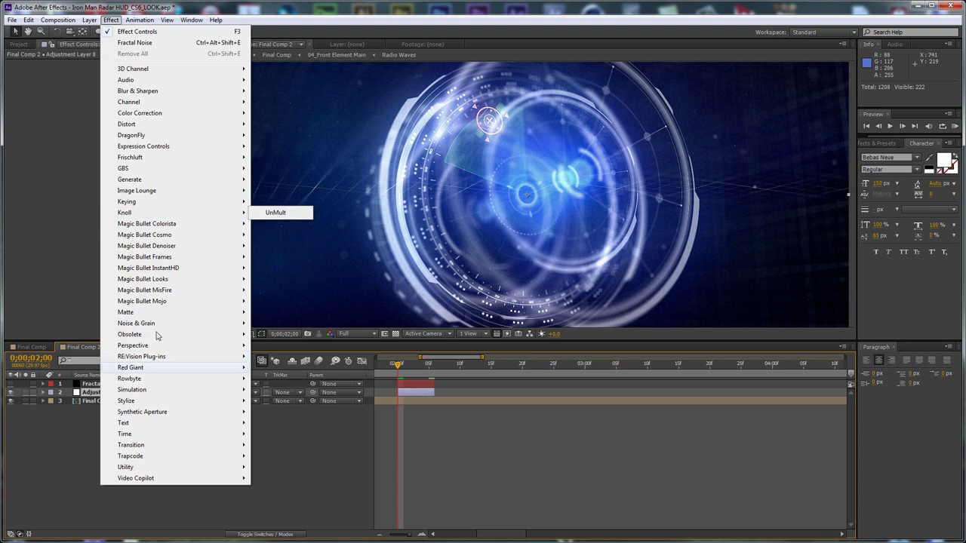
pyautogui.moveTo(158, 329)
pyautogui.click(317, 379)
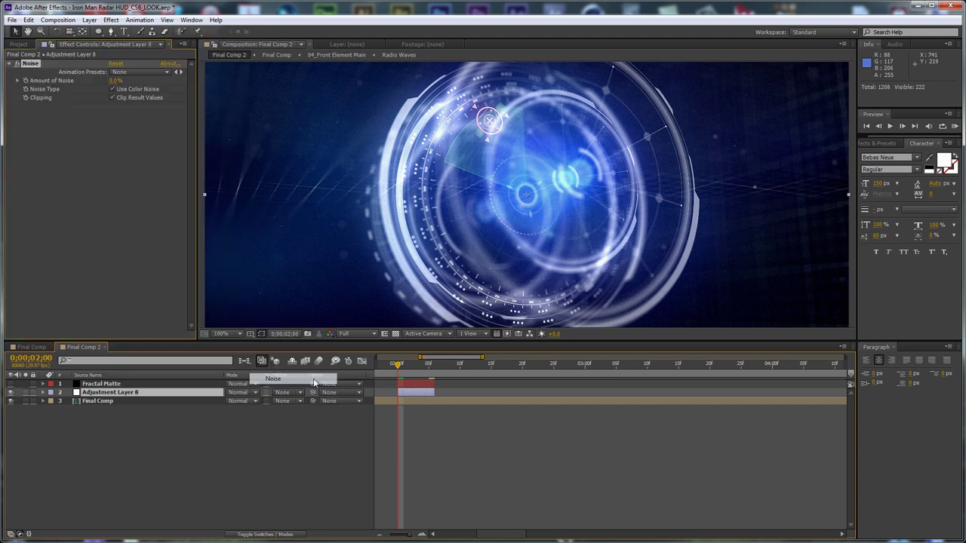
pyautogui.click(116, 81)
pyautogui.write('20')
pyautogui.press('Return')
pyautogui.click(116, 80)
pyautogui.write('30')
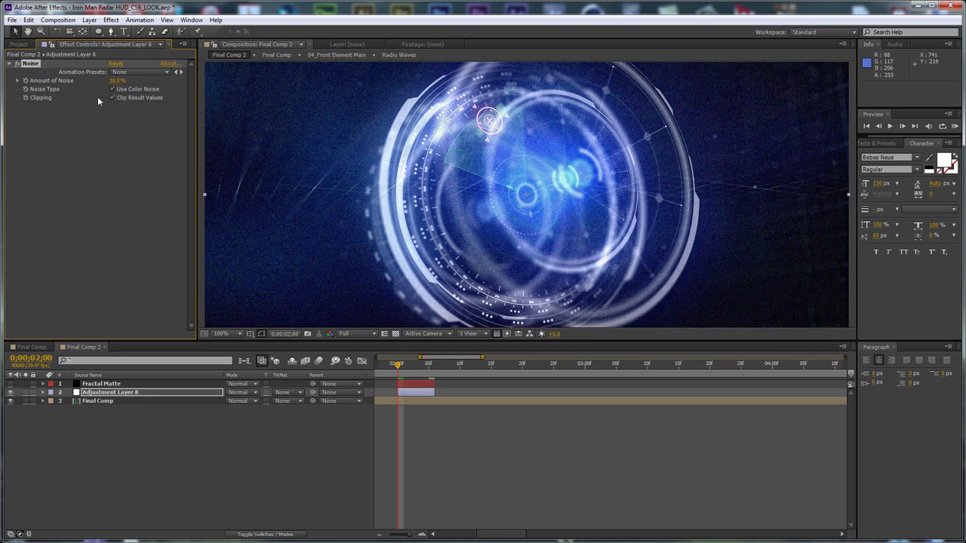
# Apply a Mosaic effect to the adjustment layer with 213 horizontal blocks and 120 vertical blocks.
pyautogui.click(110, 20)
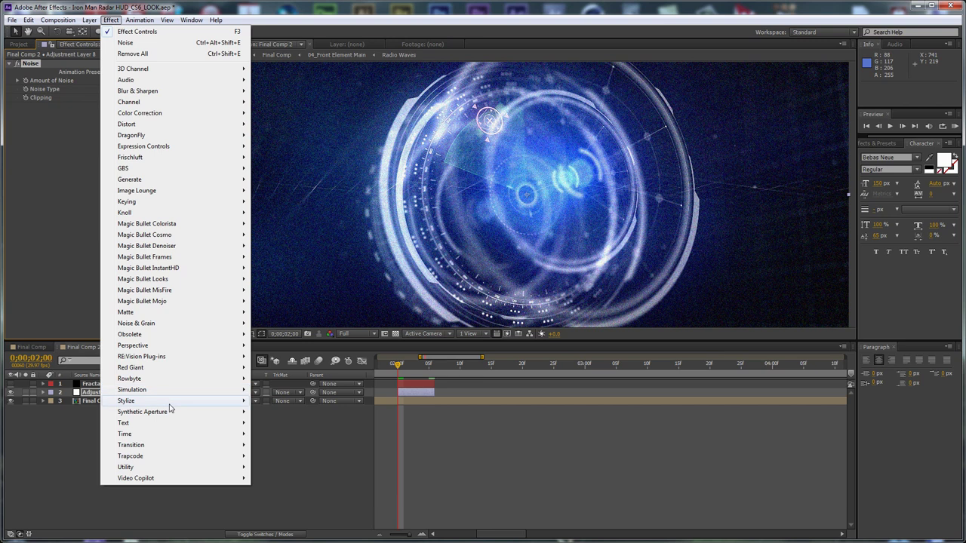
pyautogui.moveTo(169, 406)
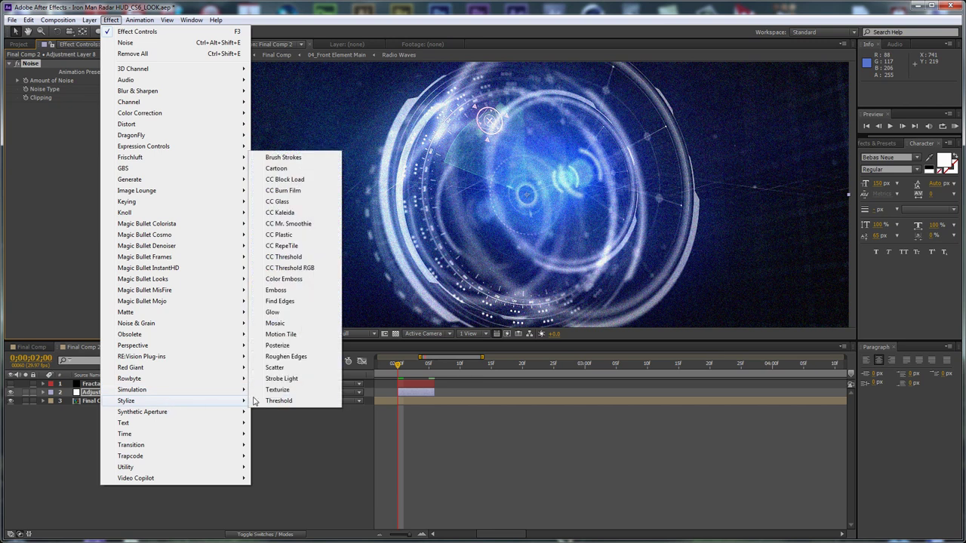
pyautogui.click(293, 324)
pyautogui.click(115, 124)
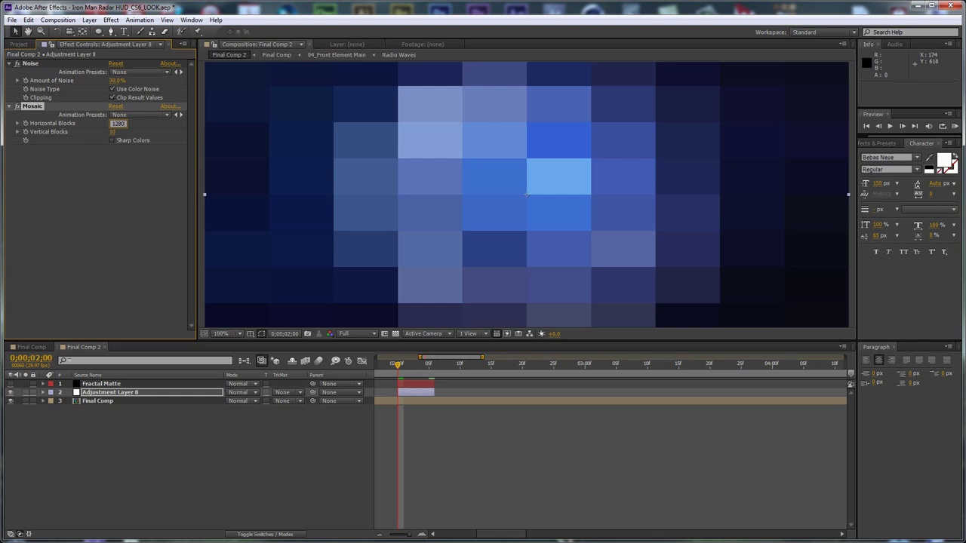
pyautogui.press('Tab')
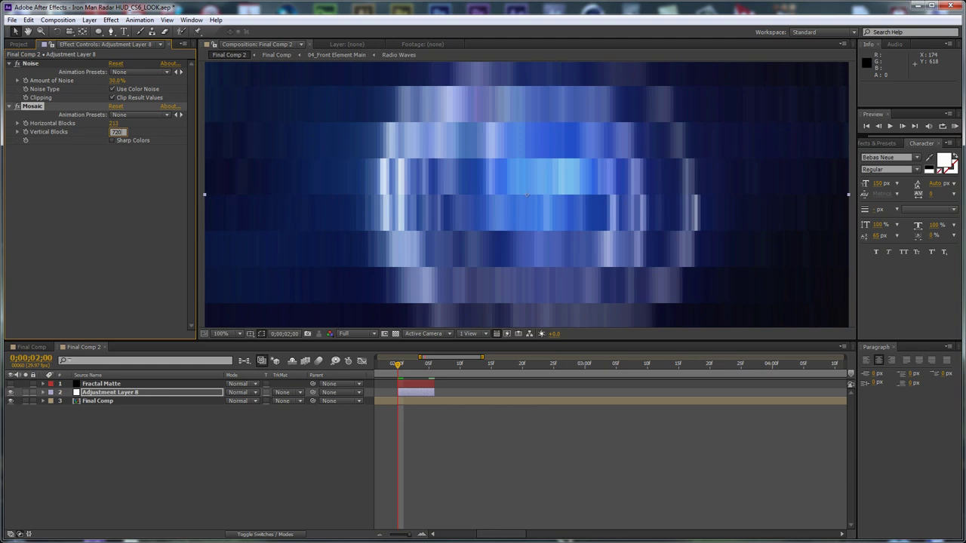
pyautogui.write('720/6')
pyautogui.press('Return')
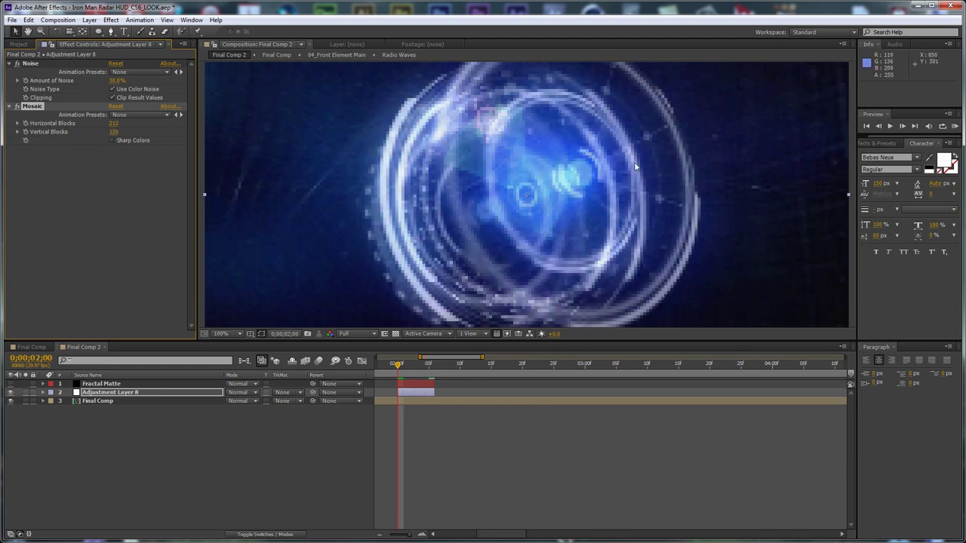
# Try the Noise effect after Mosaic, set its amount to 49%, and restore the order with Noise first.
pyautogui.moveTo(30, 65); pyautogui.dragTo(37, 201)
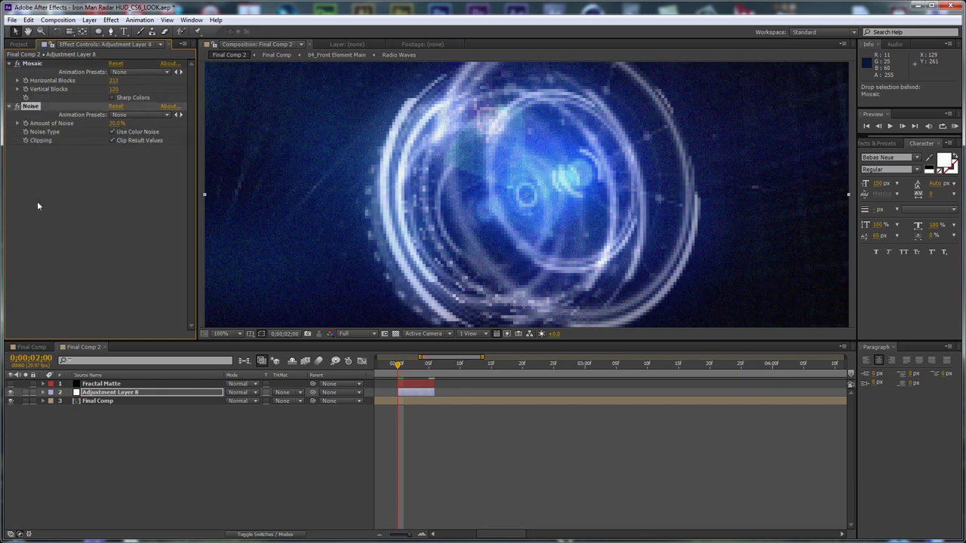
pyautogui.moveTo(113, 124); pyautogui.dragTo(87, 124)
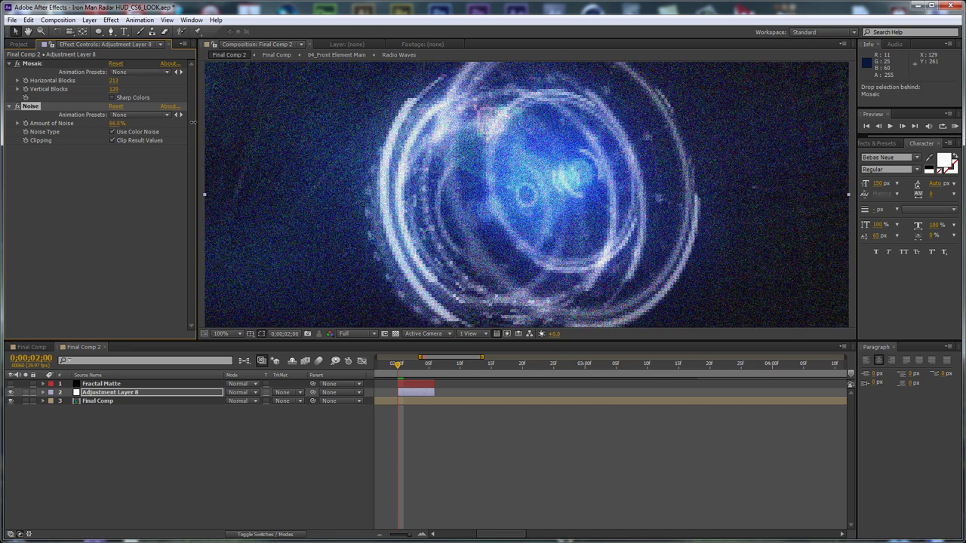
pyautogui.moveTo(40, 65); pyautogui.dragTo(44, 204)
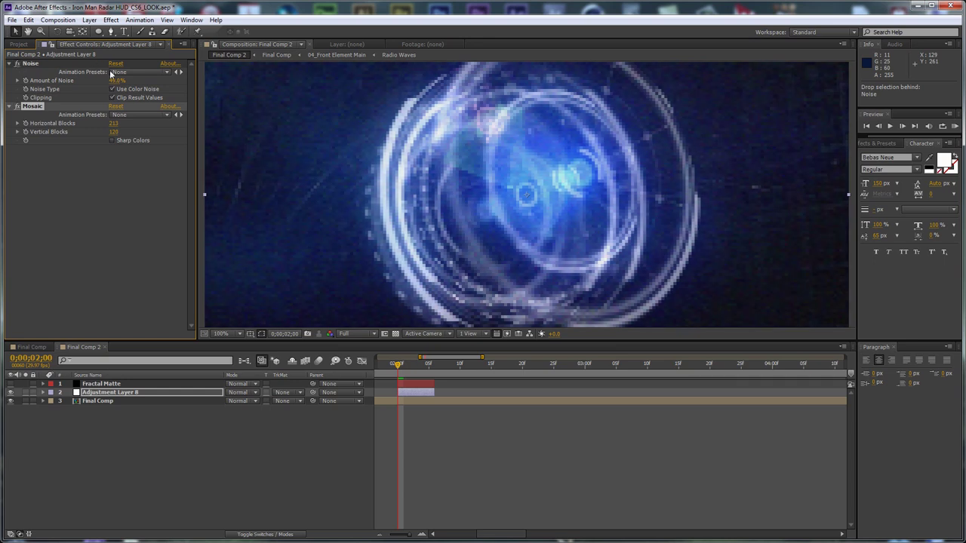
# Use the Fractal Matte layer as a luma track matte for the adjustment layer.
pyautogui.click(286, 393)
pyautogui.click(306, 443)
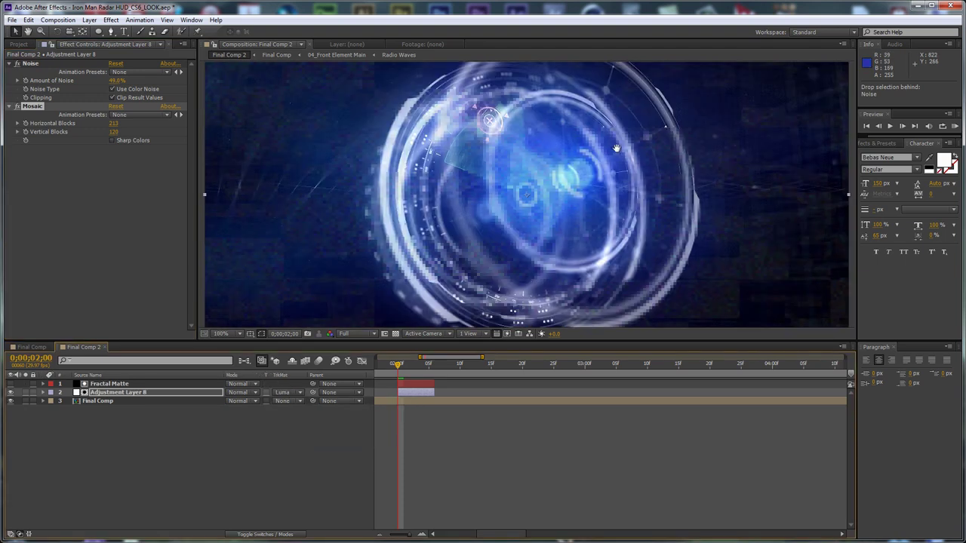
pyautogui.moveTo(617, 147); pyautogui.dragTo(718, 196)
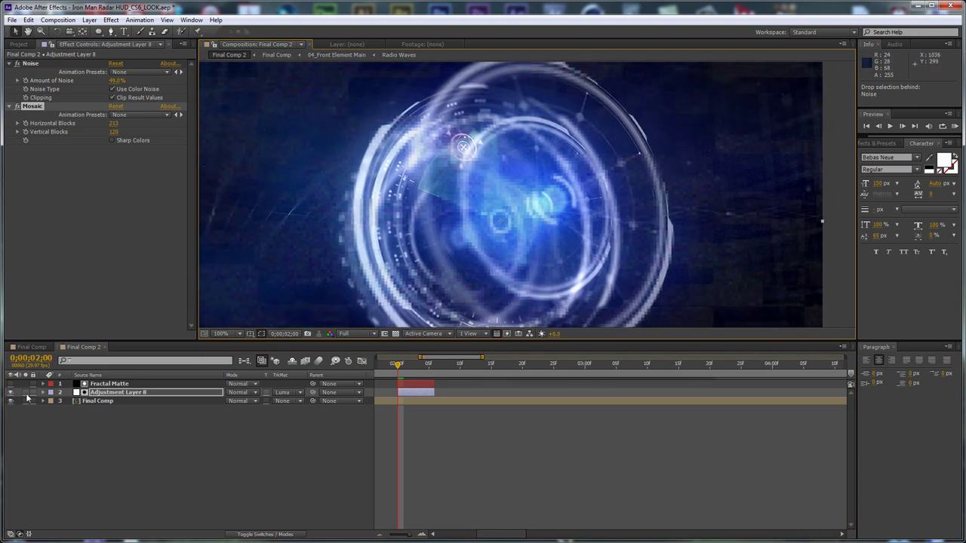
# Add a Sharpen effect to Adjustment Layer 8 with a sharpen amount of 40.
pyautogui.click(110, 393)
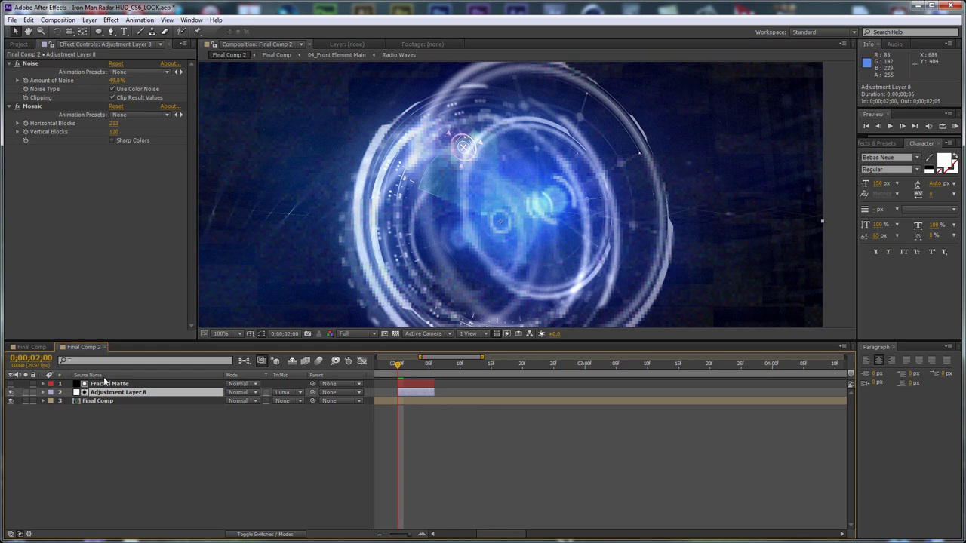
pyautogui.click(111, 20)
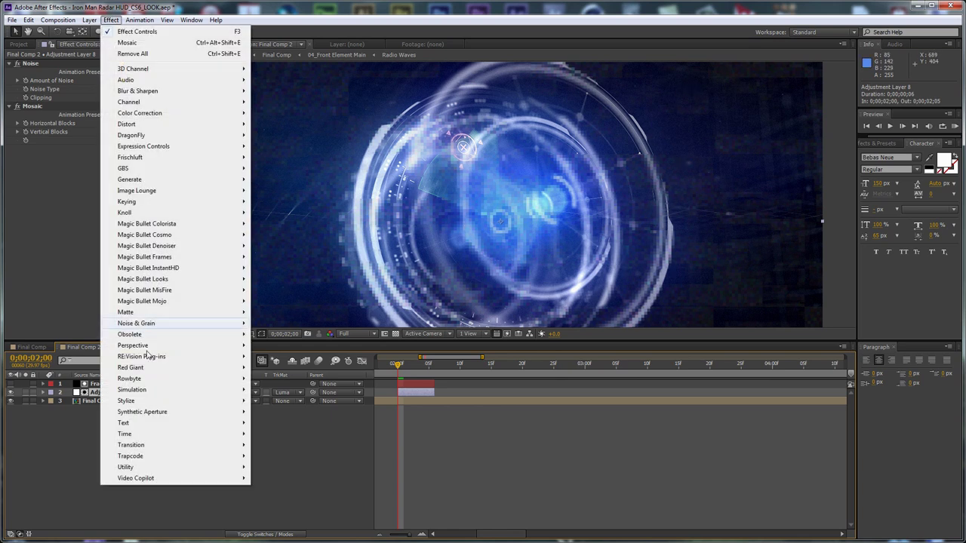
pyautogui.moveTo(154, 91)
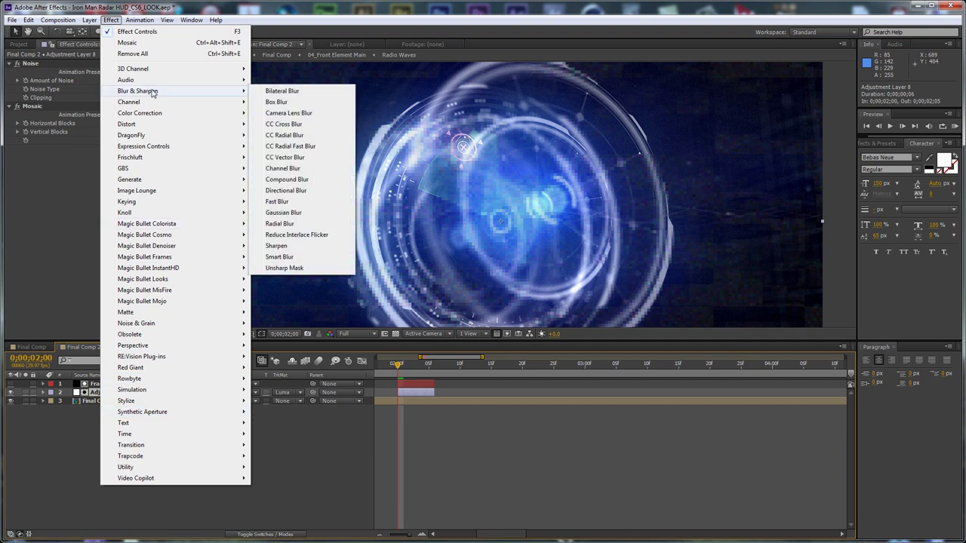
pyautogui.click(310, 246)
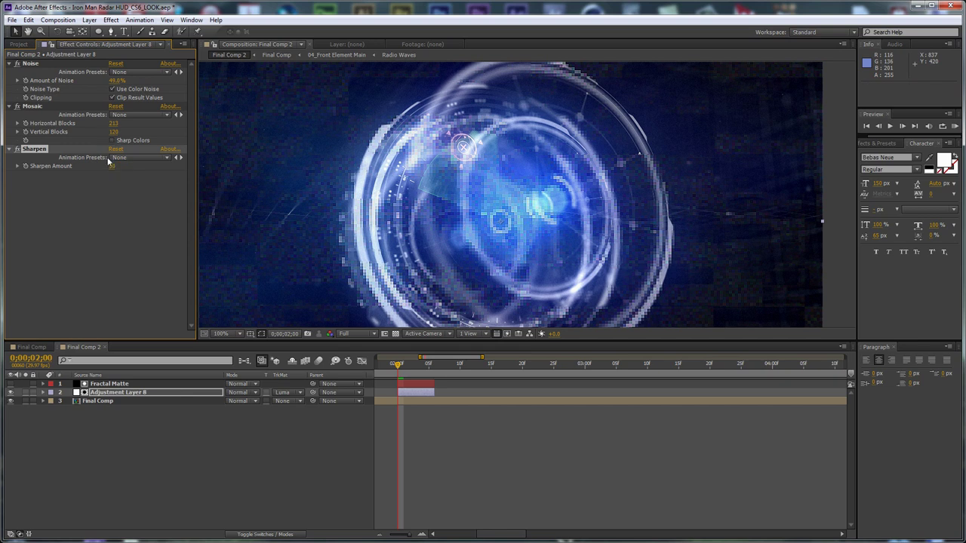
pyautogui.write('40')
pyautogui.press('Return')
# Add a Levels effect to the adjustment layer and lower its input white to 130.
pyautogui.click(111, 19)
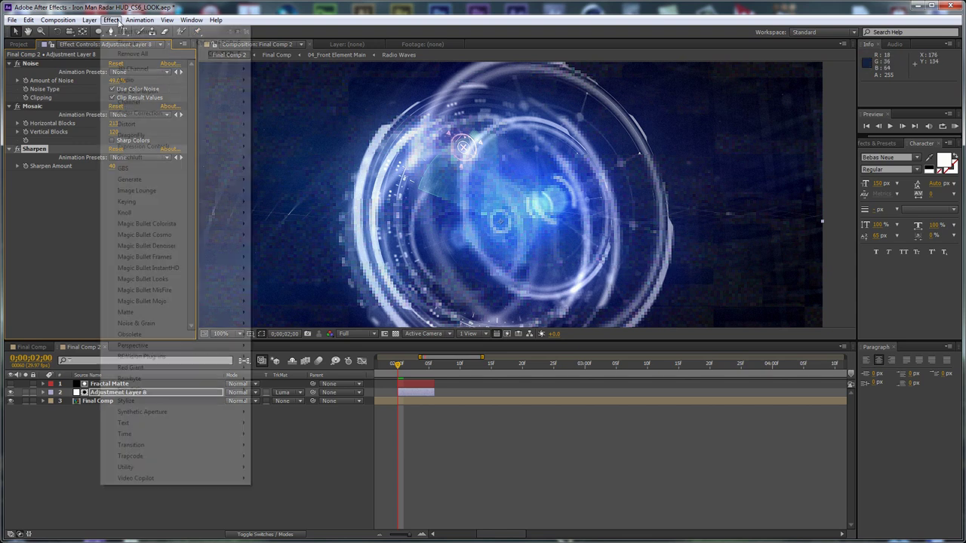
pyautogui.moveTo(222, 114)
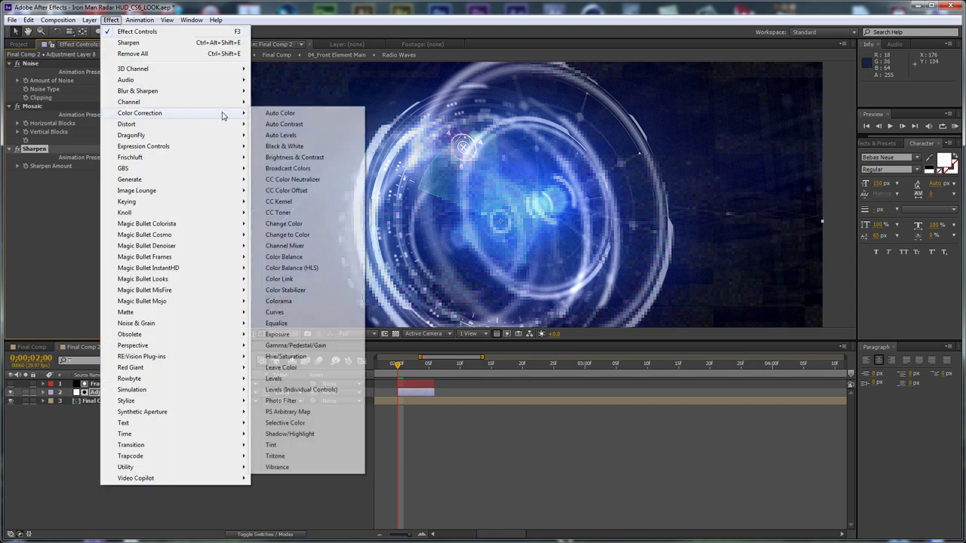
pyautogui.click(298, 378)
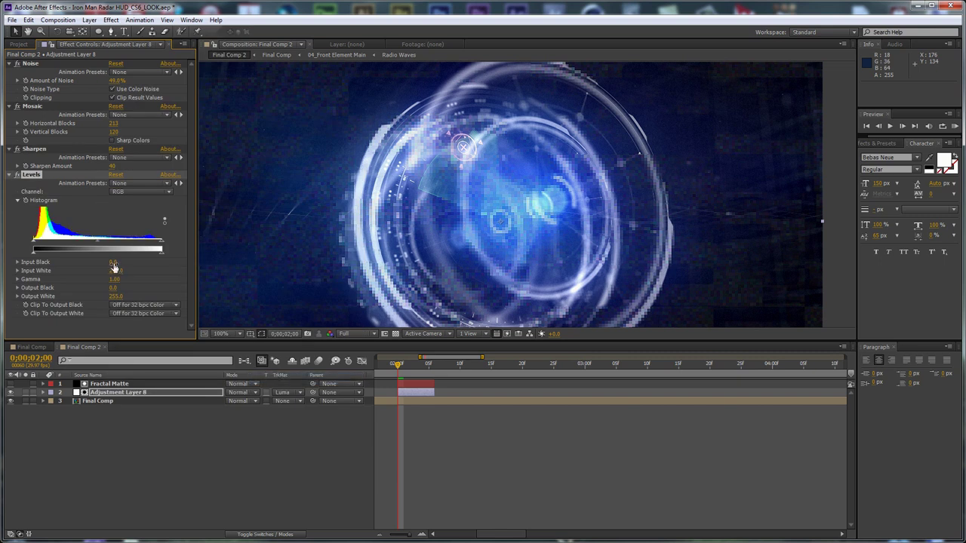
pyautogui.moveTo(114, 271); pyautogui.dragTo(93, 271)
pyautogui.scroll(-2, 498, 177)
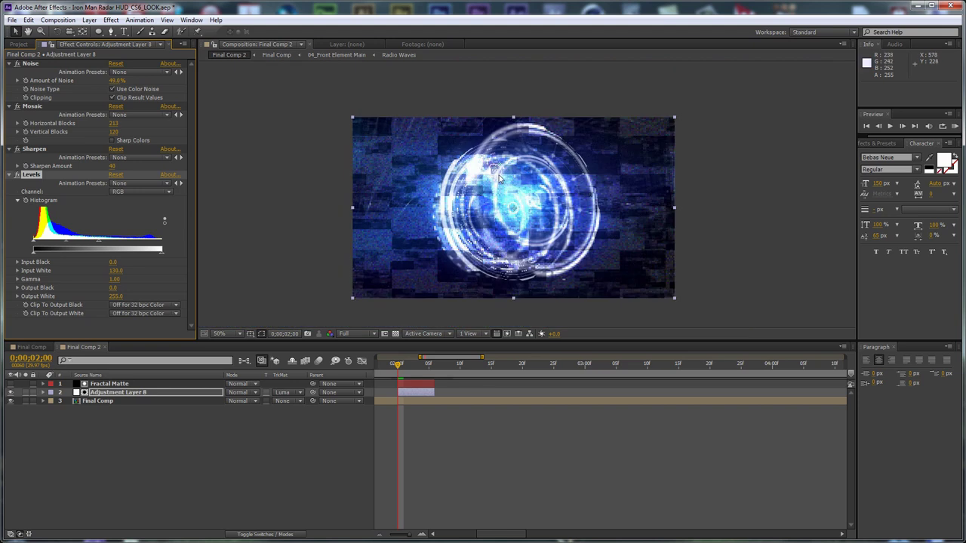
# Set the Fractal Matte layer's Fractal Noise contrast to 570 and brightness to about -65.
pyautogui.scroll(2, 499, 178)
pyautogui.click(147, 384)
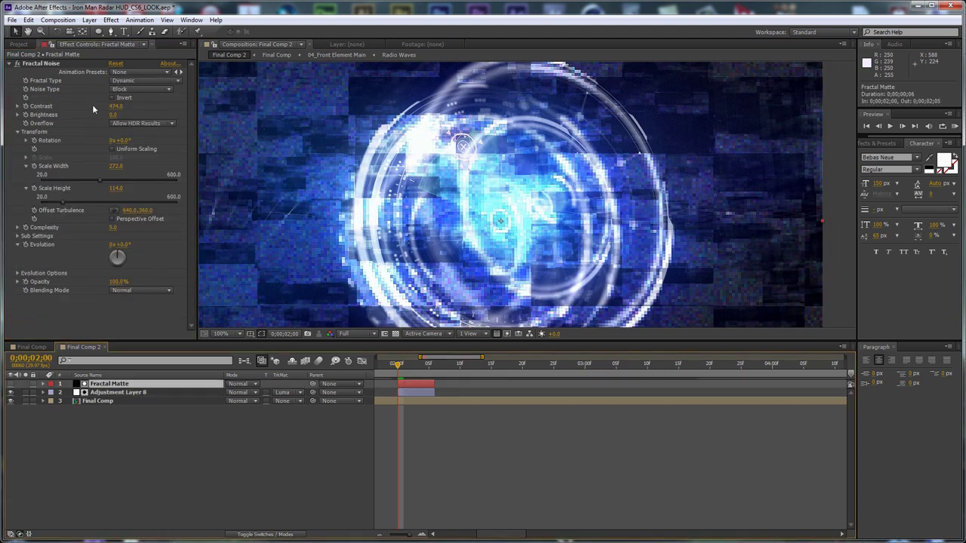
pyautogui.moveTo(119, 108); pyautogui.dragTo(81, 117)
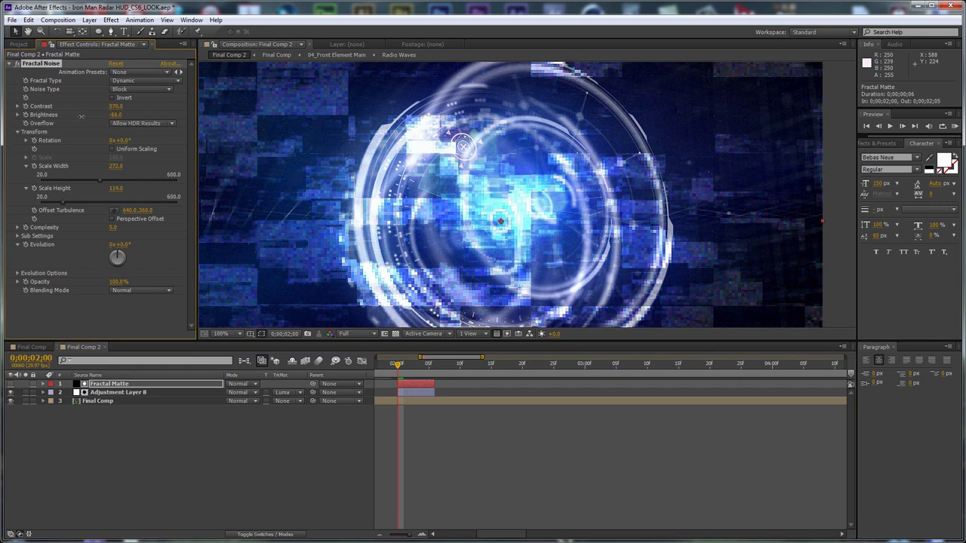
# Adjust the adjustment layer's Levels to an input black of 10.2 and an input white of about 163.
pyautogui.click(143, 391)
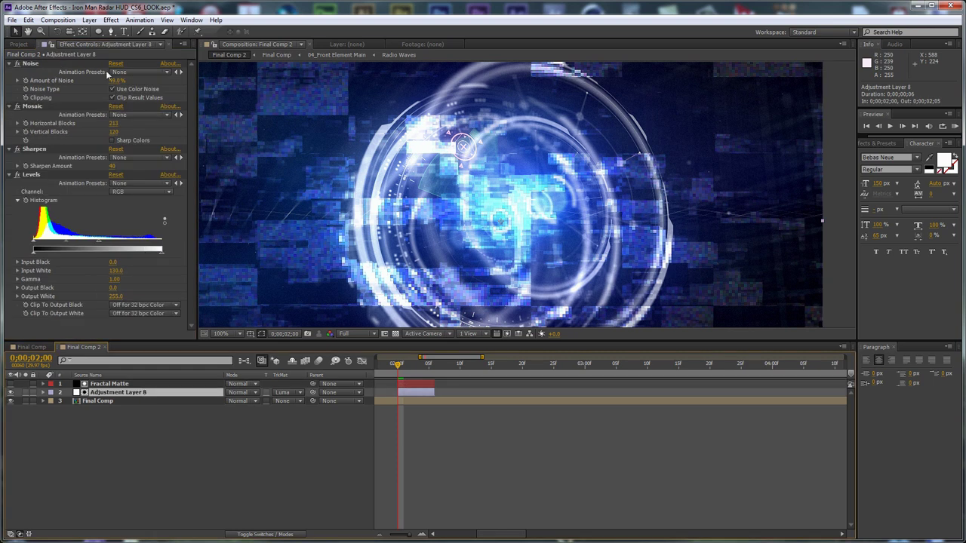
pyautogui.moveTo(114, 262)
pyautogui.mouseDown()
pyautogui.moveTo(106, 270)
pyautogui.moveTo(124, 270)
pyautogui.mouseUp()
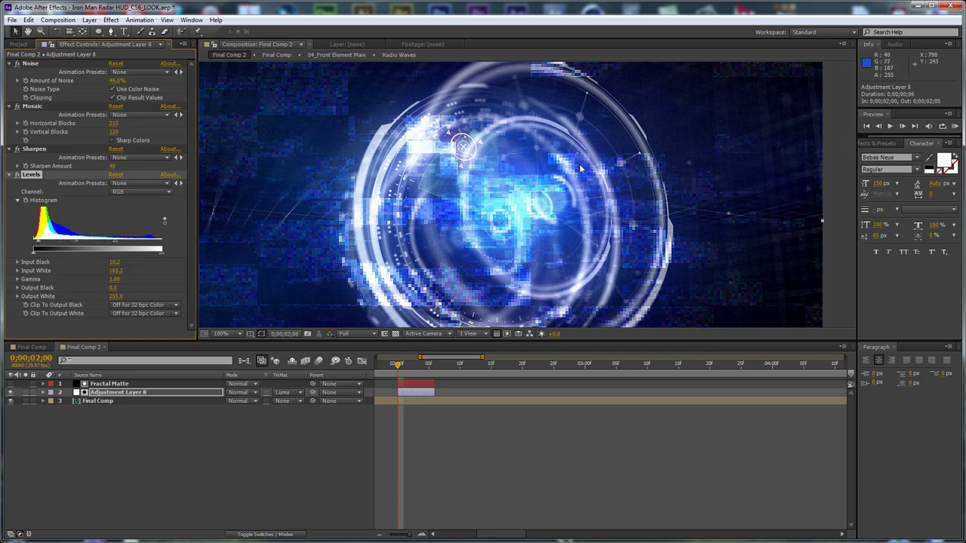
pyautogui.press(',')
# Duplicate the Fractal Matte layer together with its Adjustment Layer 8.
pyautogui.click(134, 384)
pyautogui.keyDown('ctrl'); pyautogui.click(135, 390); pyautogui.keyUp('ctrl')
pyautogui.hotkey('ctrl', 'd')
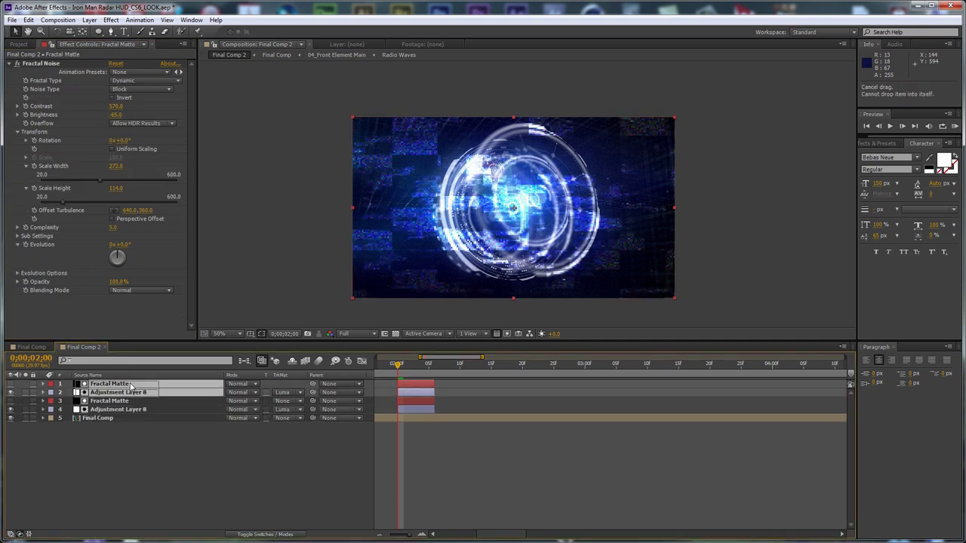
pyautogui.press('F2')
# Remove the Noise, Mosaic, Sharpen and Levels effects from the upper adjustment layer copy.
pyautogui.click(136, 393)
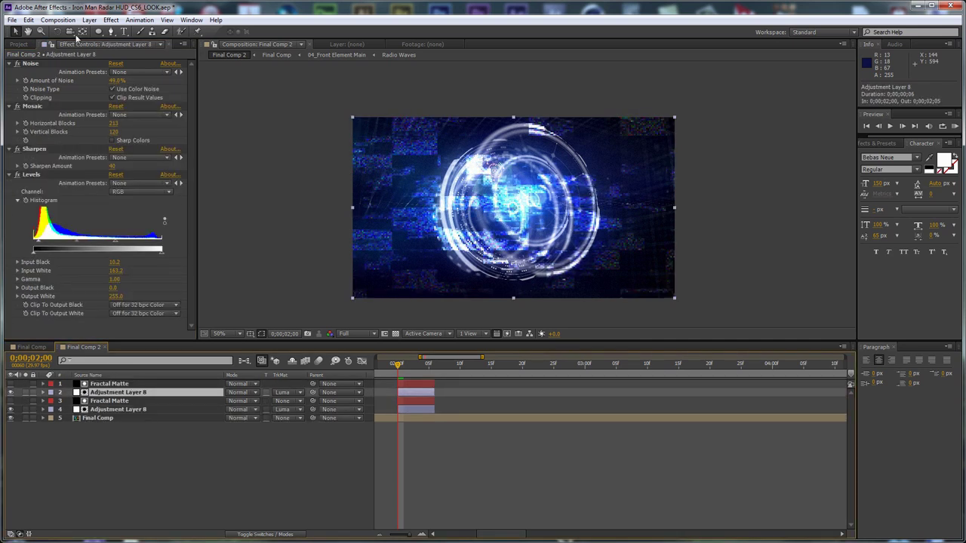
pyautogui.click(31, 64)
pyautogui.press('Delete')
pyautogui.click(30, 64)
pyautogui.press('Delete')
pyautogui.click(30, 64)
pyautogui.press('Delete')
pyautogui.click(30, 64)
pyautogui.press('Delete')
# Apply a Wave Warp effect to the upper adjustment layer and hide the lower adjustment layer.
pyautogui.click(111, 19)
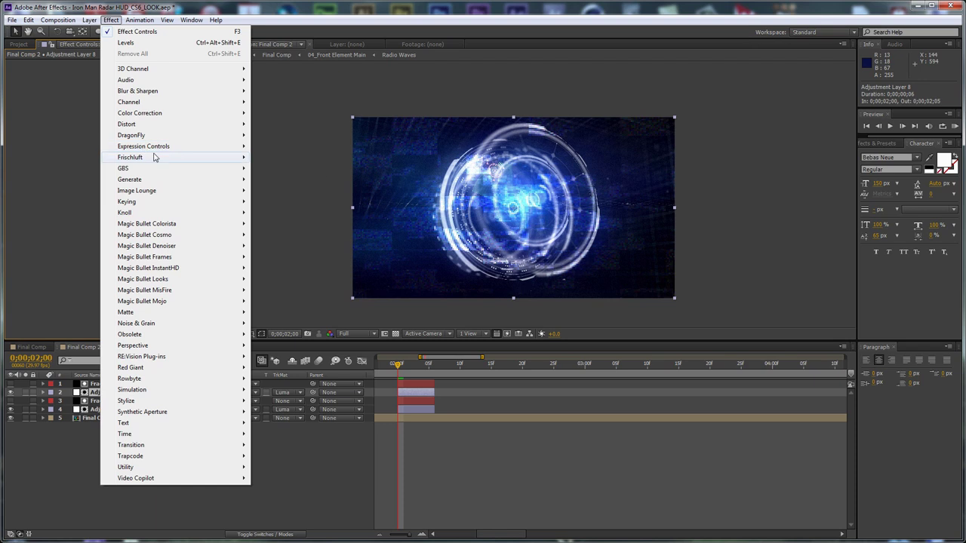
pyautogui.moveTo(155, 127)
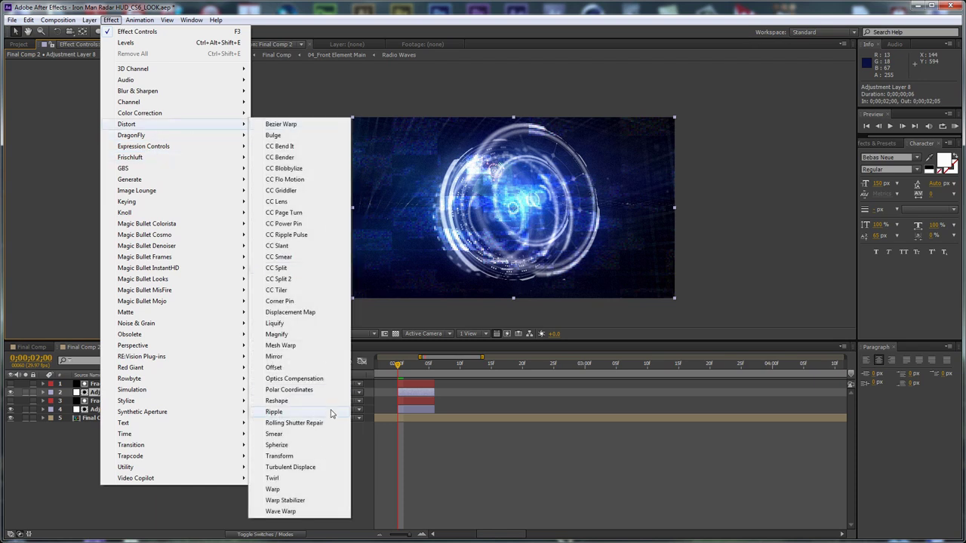
pyautogui.click(280, 512)
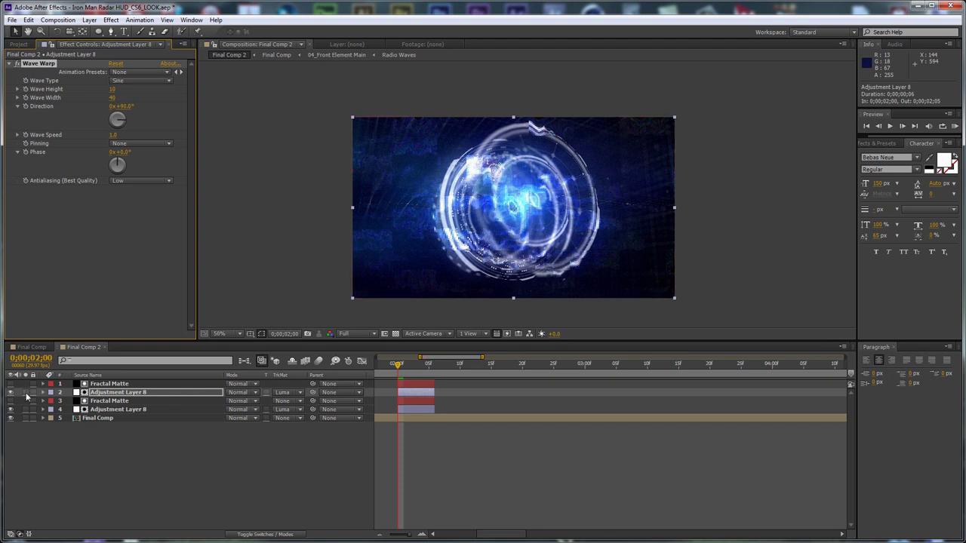
pyautogui.click(25, 393)
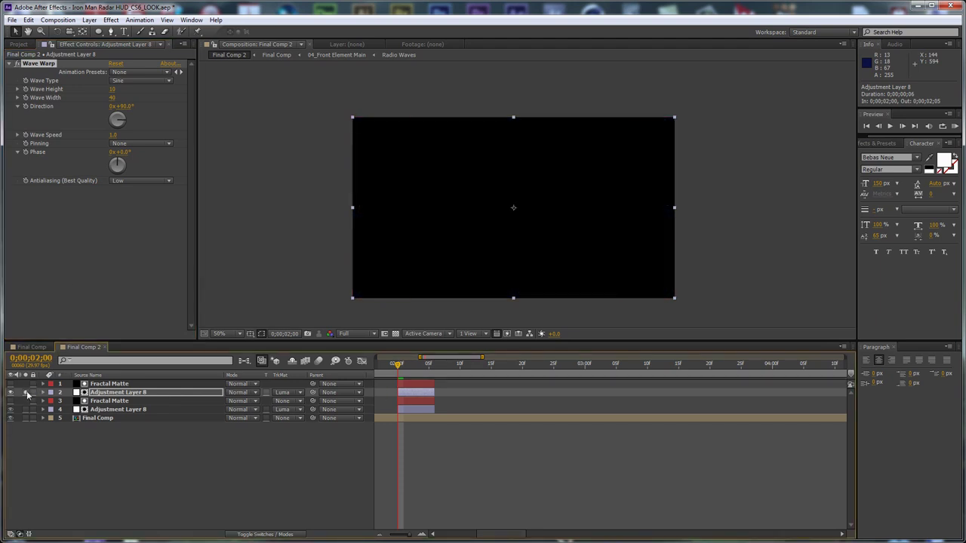
pyautogui.click(25, 393)
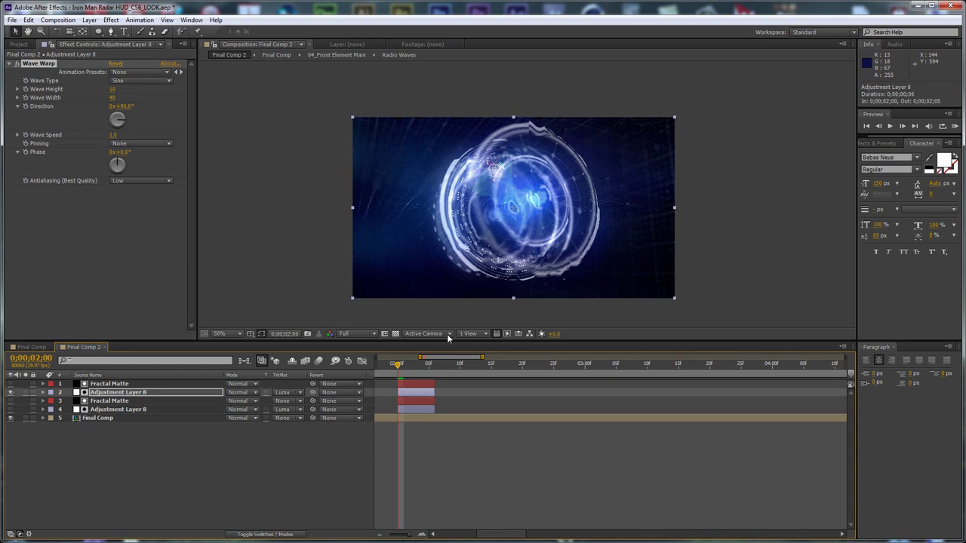
pyautogui.press('/')
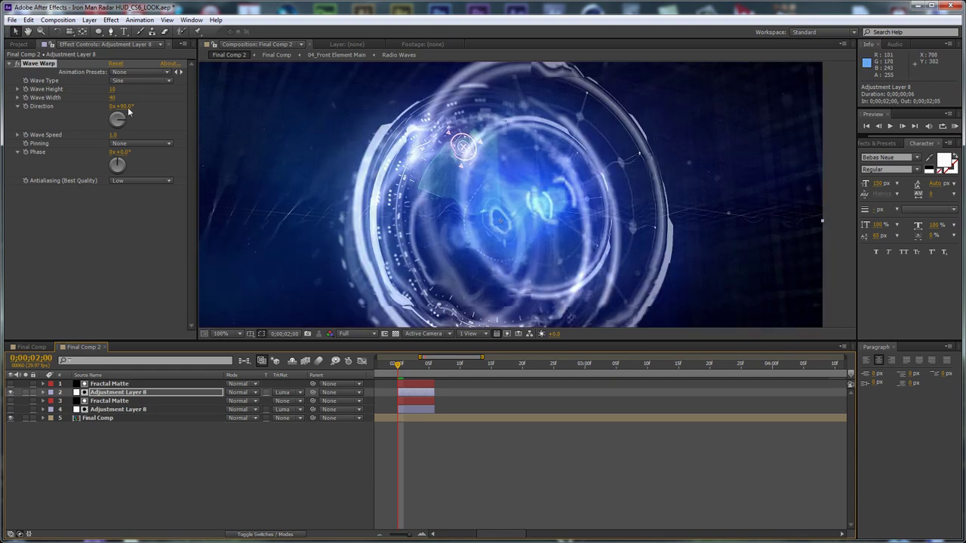
# Set the Wave Warp direction to 0° and remove the upper adjustment layer's luma track matte.
pyautogui.moveTo(129, 112); pyautogui.dragTo(118, 110)
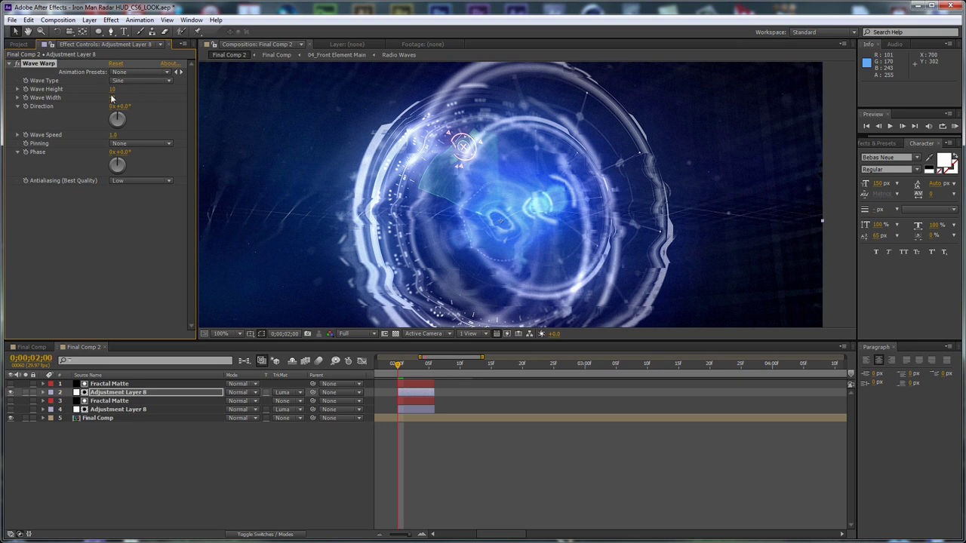
pyautogui.click(283, 392)
pyautogui.click(311, 401)
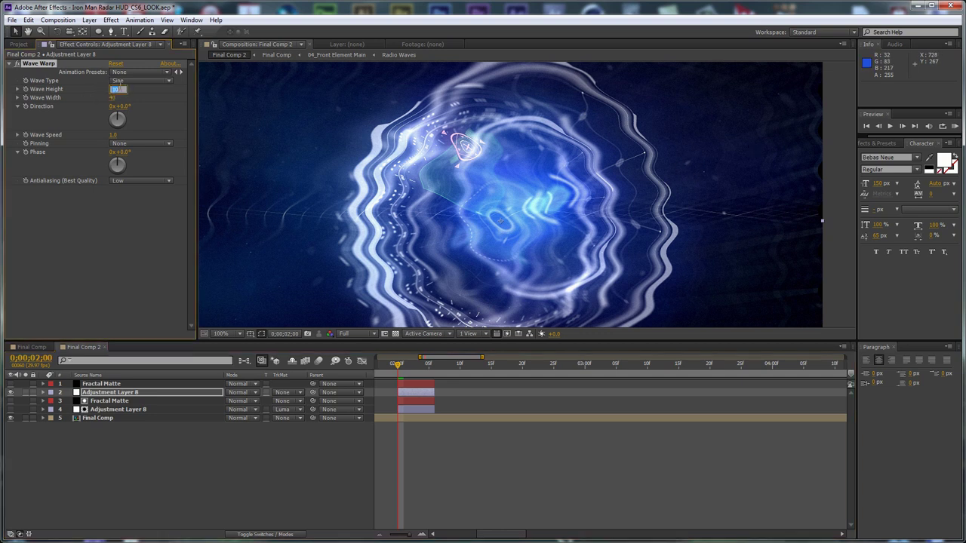
# Change the Wave Warp wave type to Square and reduce the wave width to 21.
pyautogui.click(125, 80)
pyautogui.click(154, 103)
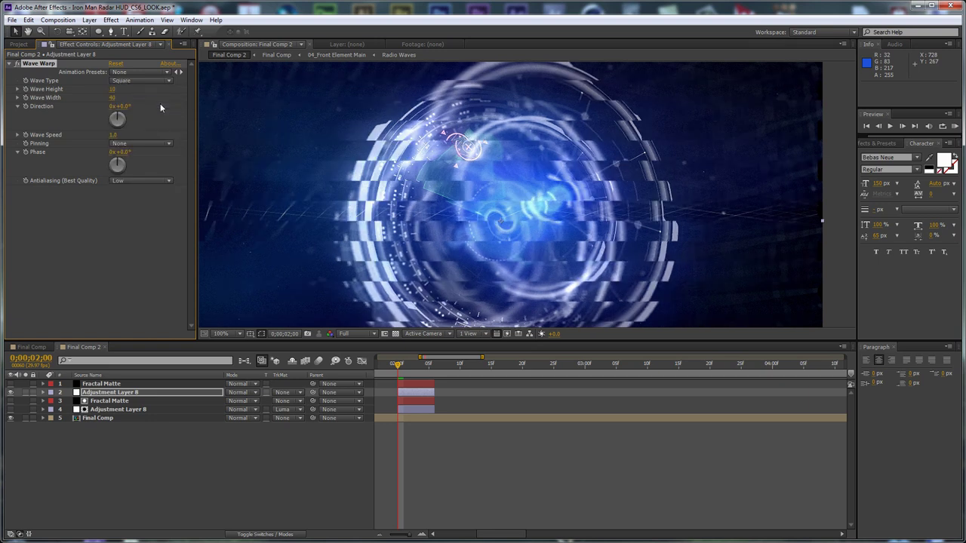
pyautogui.click(113, 89)
pyautogui.press('Tab')
pyautogui.write('53')
pyautogui.press('Return')
pyautogui.moveTo(112, 98); pyautogui.dragTo(32, 106)
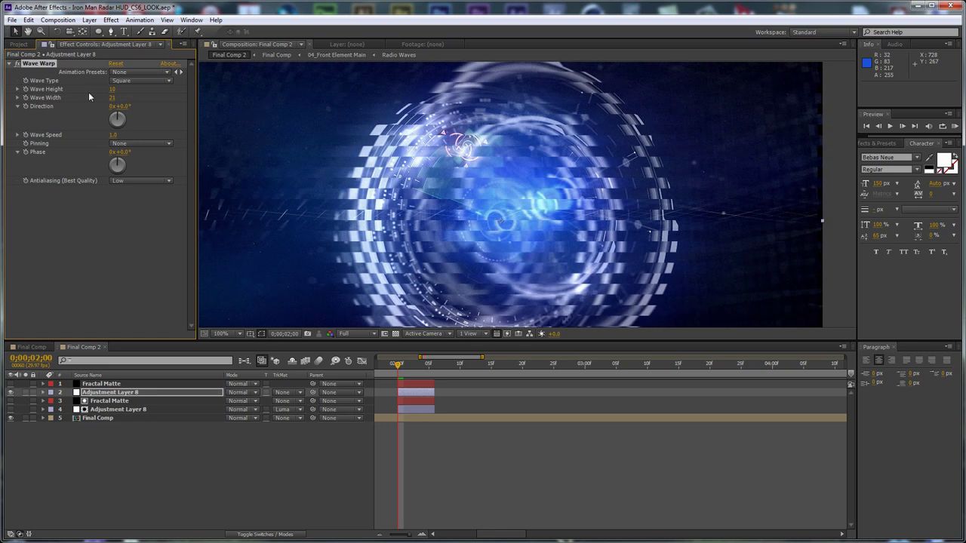
# Try a wave width of 10, settling on a width of 5.
pyautogui.click(111, 98)
pyautogui.write('10')
pyautogui.press('Return')
pyautogui.click(111, 98)
pyautogui.write('5')
pyautogui.press('Return')
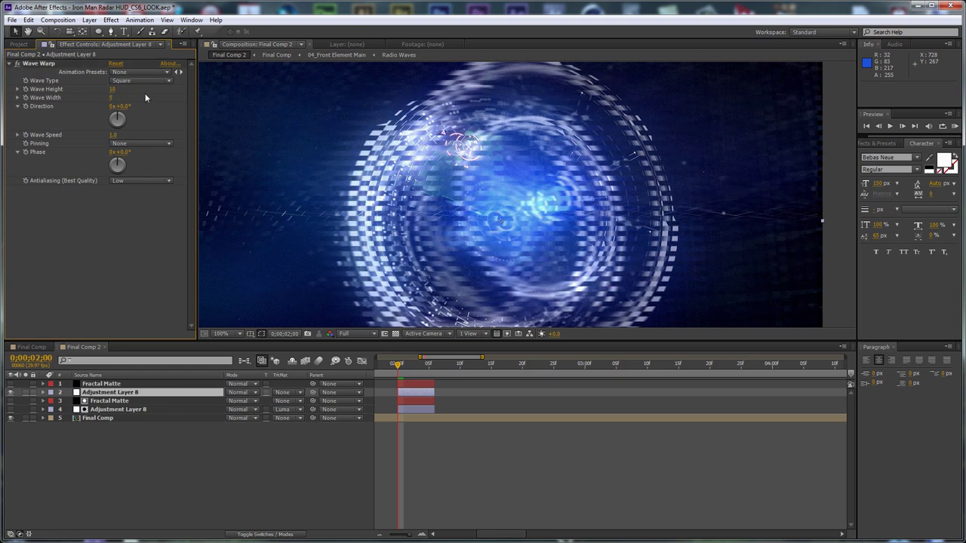
# Try larger Wave Warp wave heights and settle on a height of 15.
pyautogui.click(111, 89)
pyautogui.write('87')
pyautogui.press('Return')
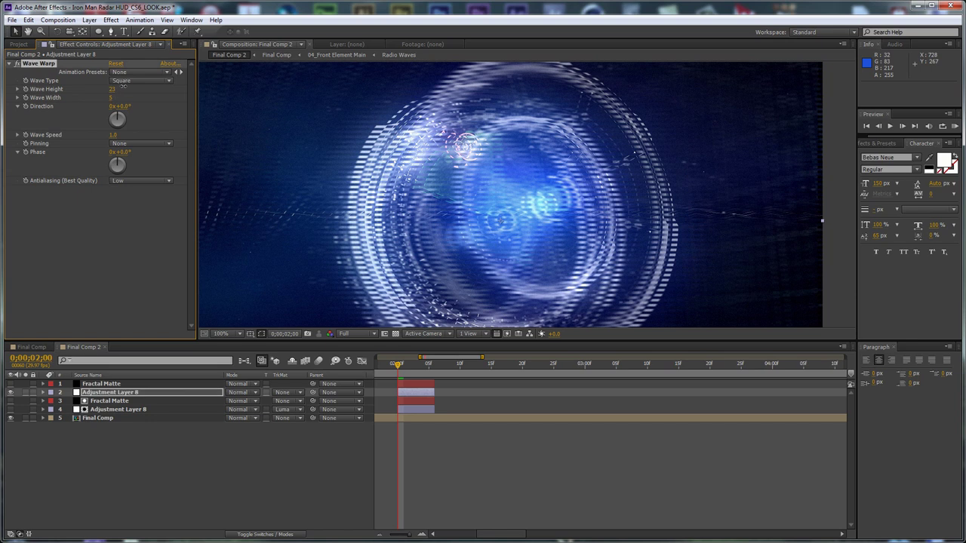
pyautogui.moveTo(148, 85); pyautogui.dragTo(130, 89)
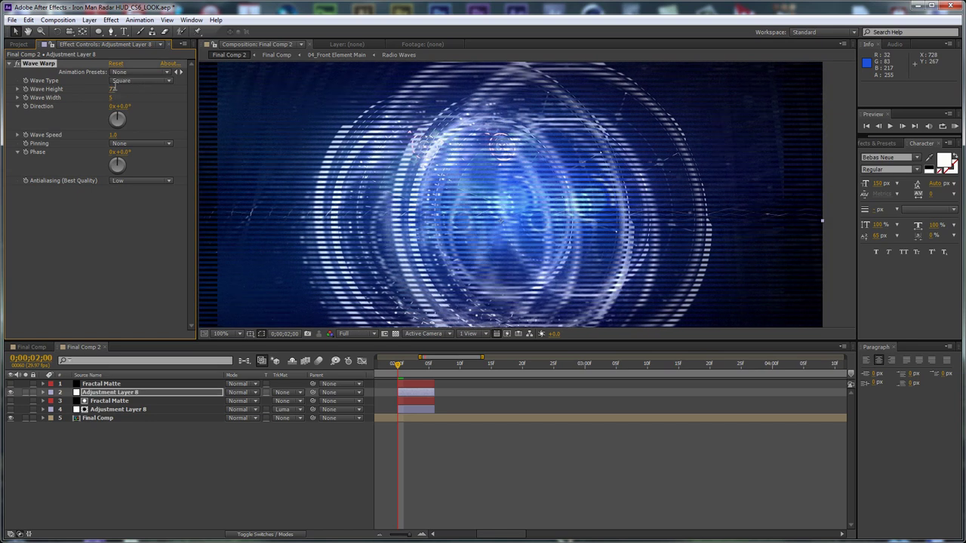
pyautogui.press('Return')
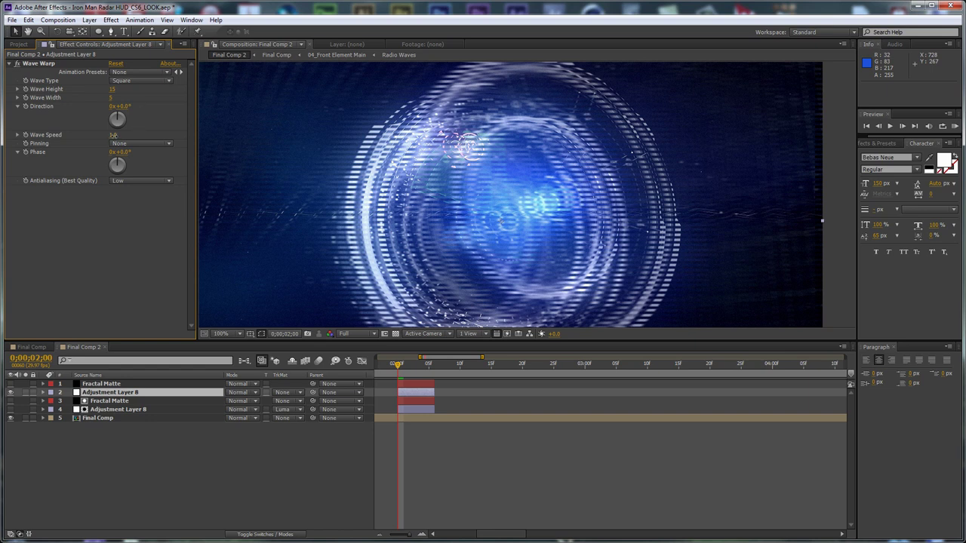
# Try the Triangle, Sawtooth, Sine and Smooth Noise wave types on the Wave Warp effect.
pyautogui.click(130, 79)
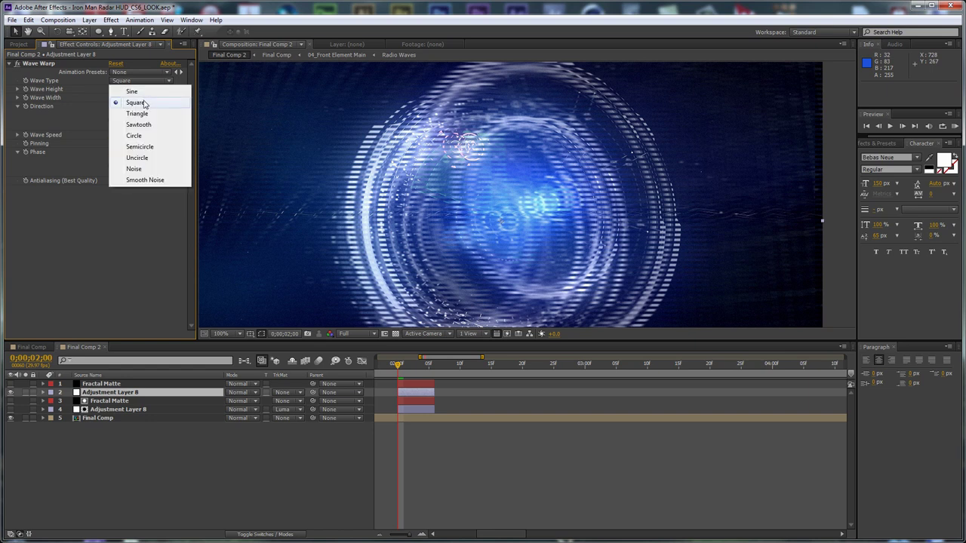
pyautogui.click(138, 113)
pyautogui.click(140, 81)
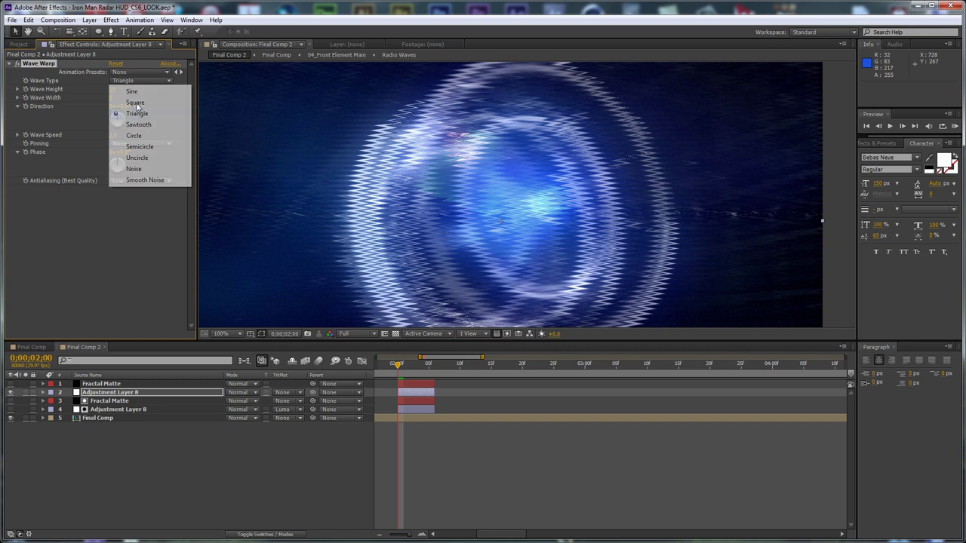
pyautogui.click(135, 123)
pyautogui.click(135, 80)
pyautogui.click(142, 88)
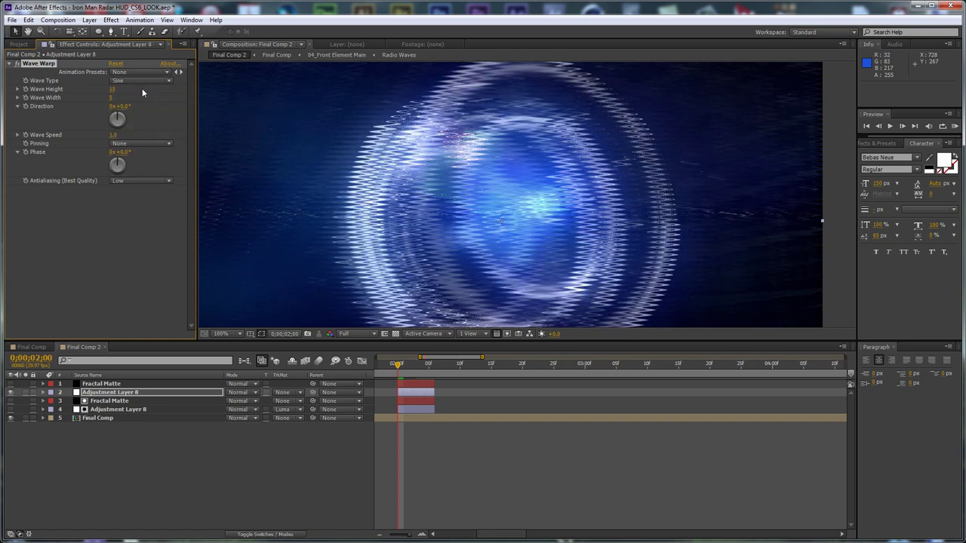
pyautogui.click(144, 80)
pyautogui.click(149, 182)
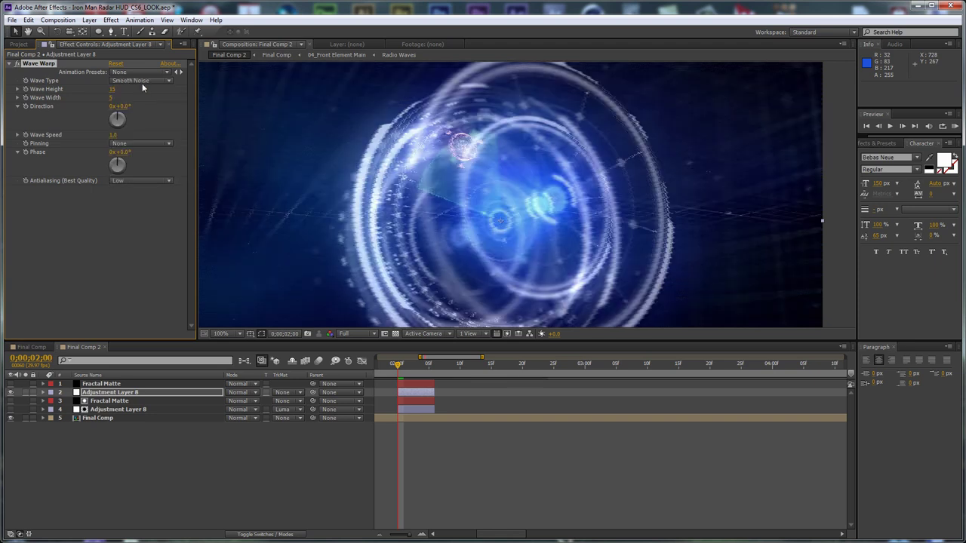
# Set the Wave Warp wave width to 10, compare the Uncircle, Semicircle, Circle and Sawtooth wave types, and settle on Noise.
pyautogui.click(142, 81)
pyautogui.click(158, 168)
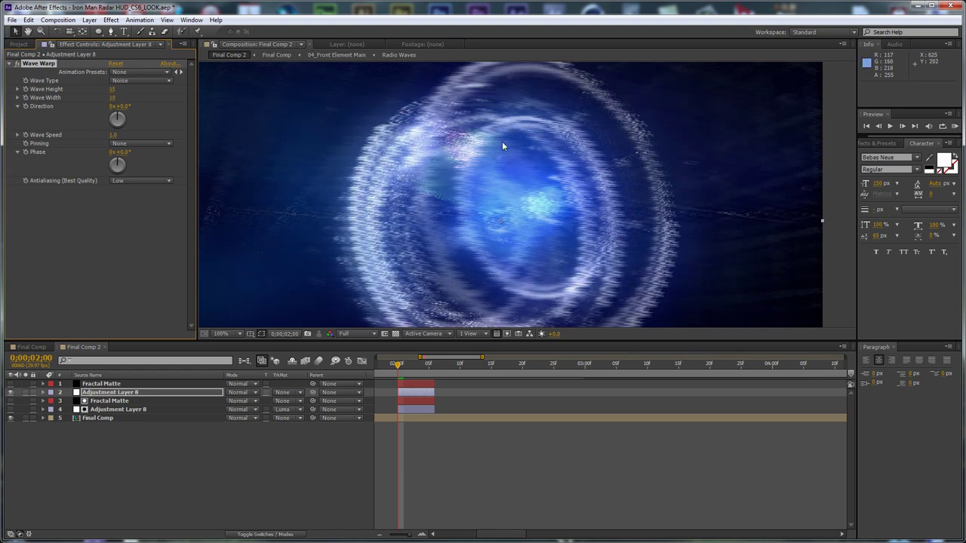
pyautogui.click(128, 81)
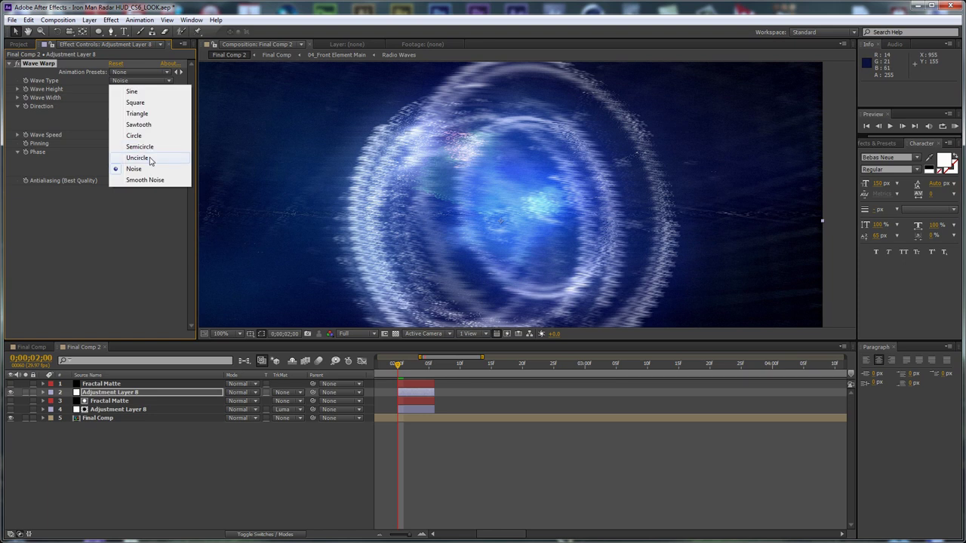
pyautogui.click(150, 160)
pyautogui.click(141, 78)
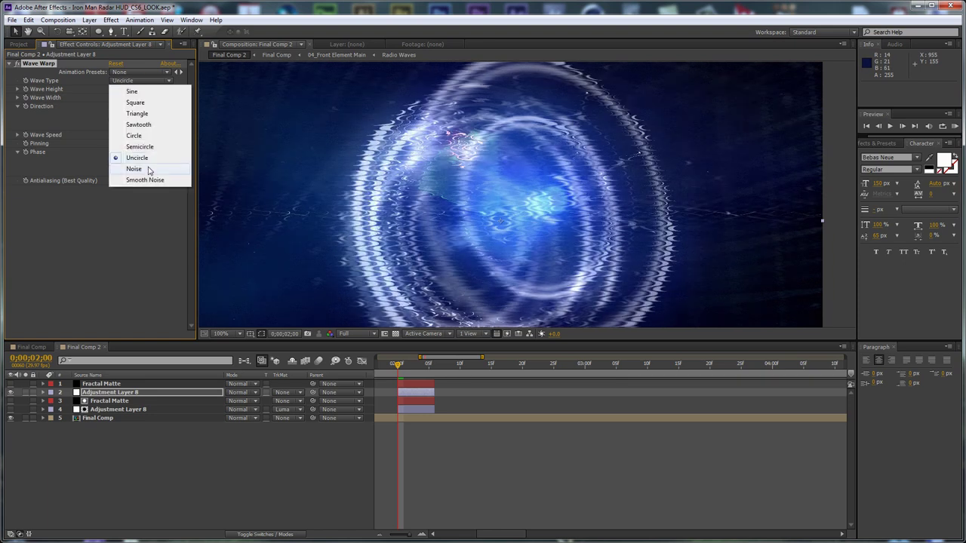
pyautogui.click(150, 146)
pyautogui.click(139, 78)
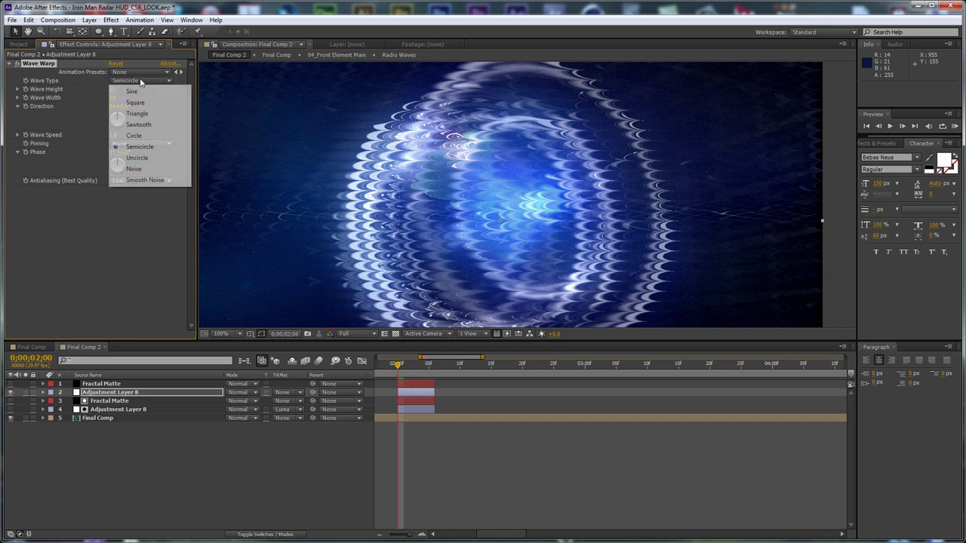
pyautogui.click(144, 136)
pyautogui.click(139, 80)
pyautogui.click(140, 125)
pyautogui.click(138, 81)
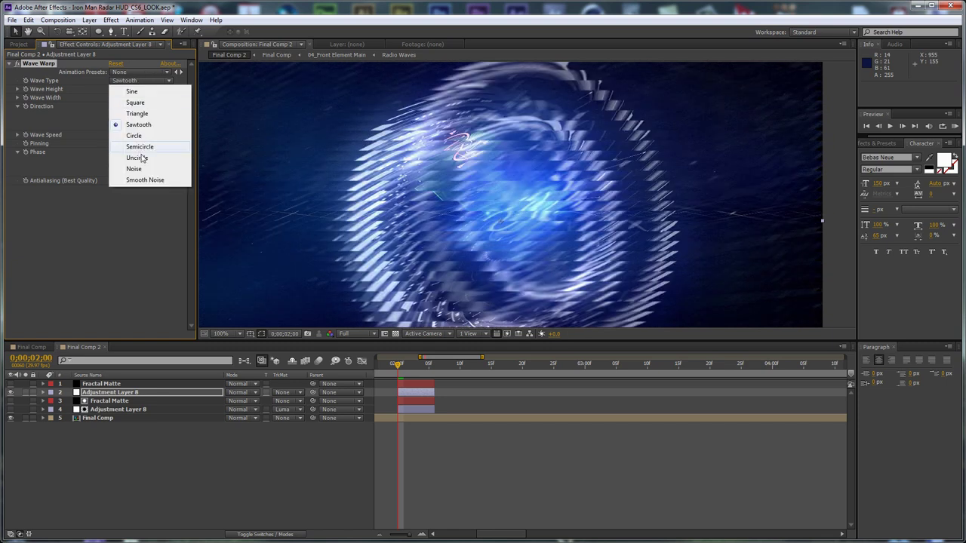
pyautogui.click(136, 169)
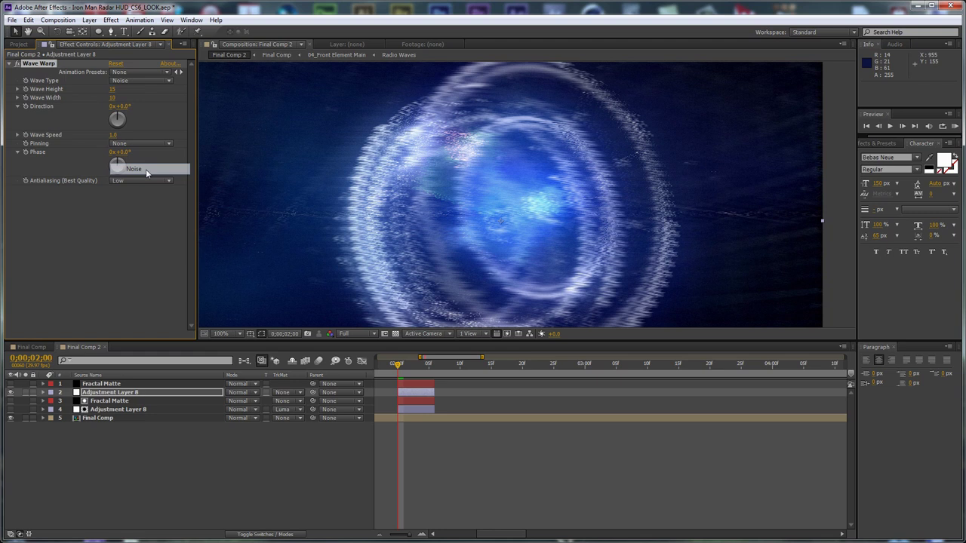
# Give the Wave Warp adjustment layer a luma track matte from the top Fractal Matte and turn the noise and mosaic layer's visibility back on.
pyautogui.click(284, 393)
pyautogui.click(313, 442)
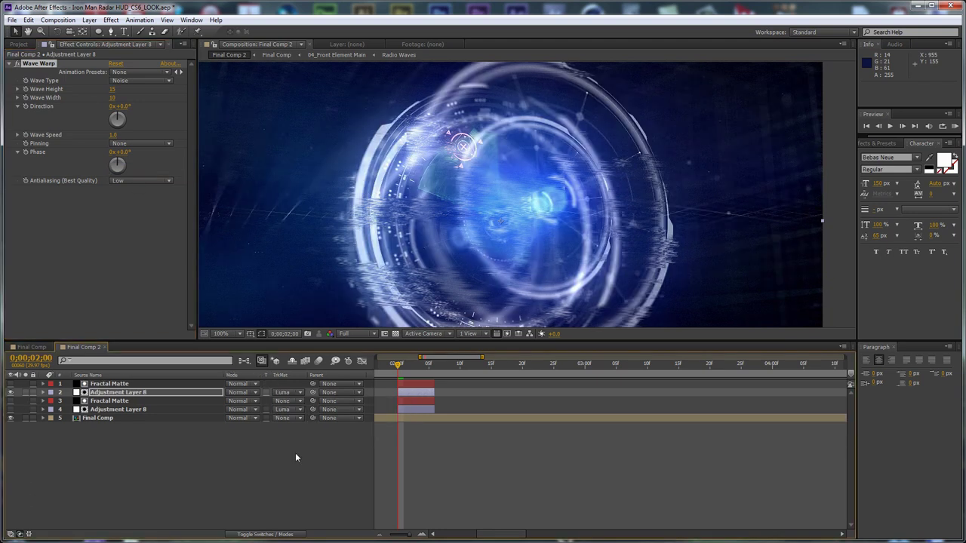
pyautogui.click(295, 453)
pyautogui.scroll(-2, 544, 166)
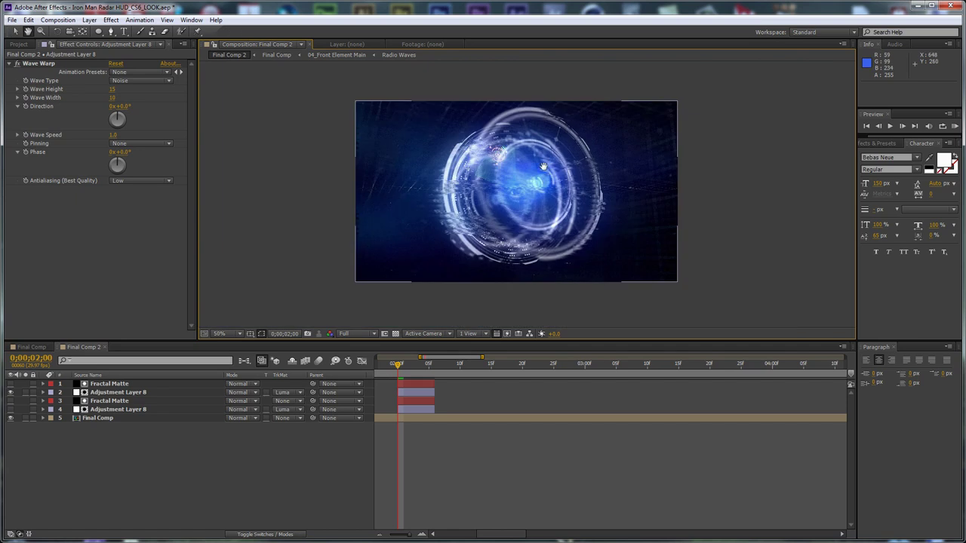
pyautogui.moveTo(543, 166); pyautogui.dragTo(505, 184)
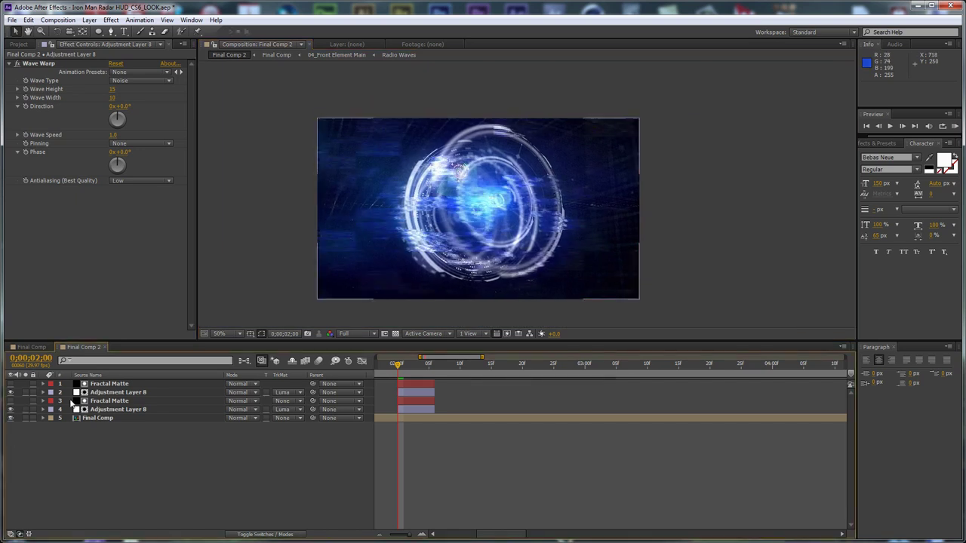
pyautogui.press('.')
# Raise the Levels input white to 237.2 on the noise and mosaic adjustment layer.
pyautogui.click(140, 409)
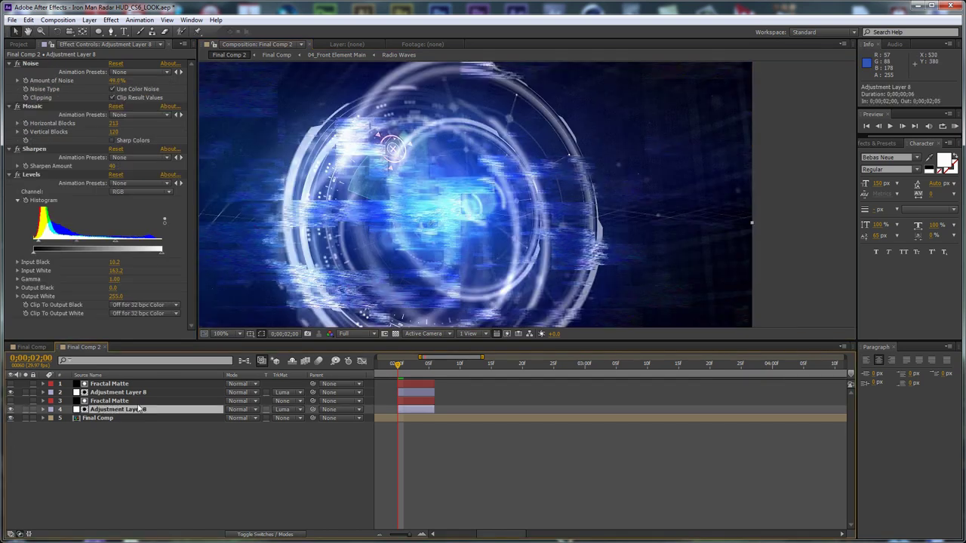
pyautogui.moveTo(119, 273); pyautogui.dragTo(134, 273)
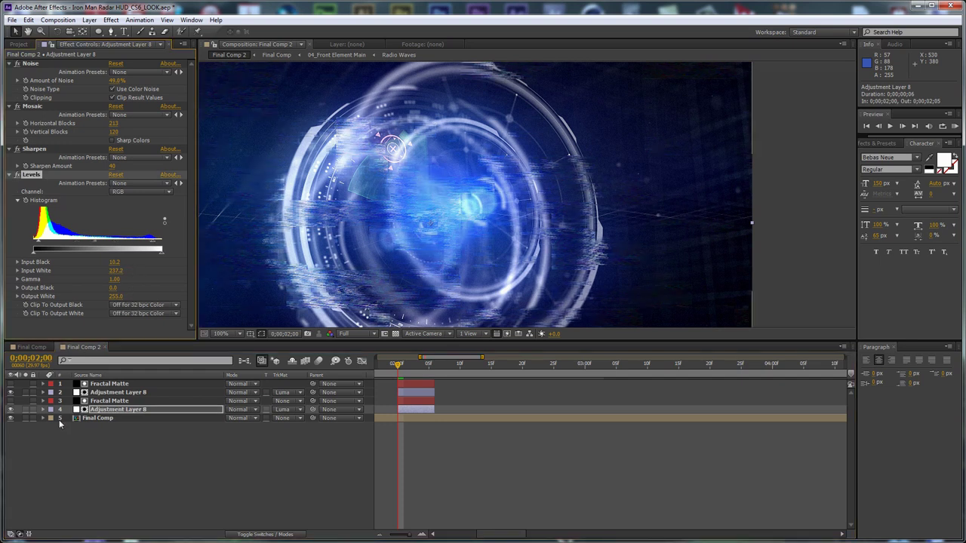
pyautogui.click(114, 409)
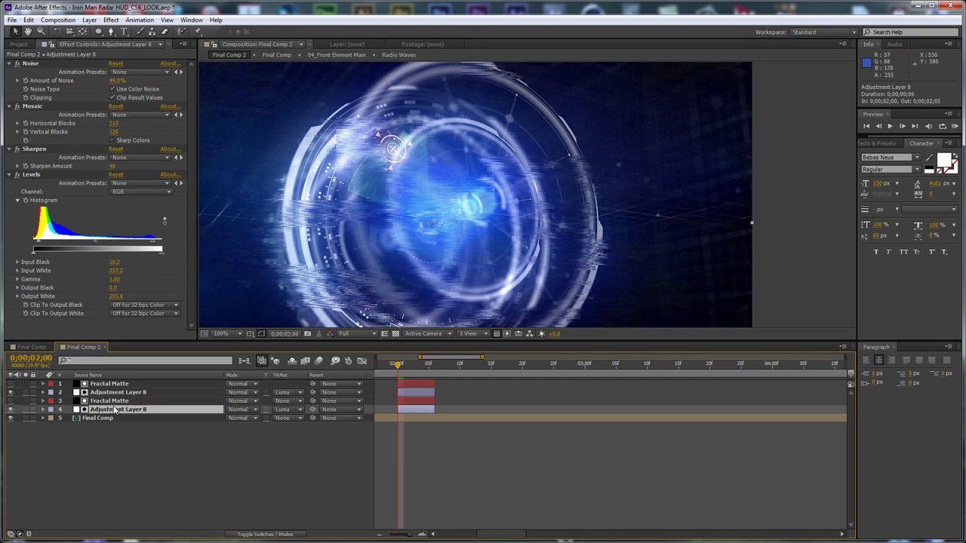
# Set the top Fractal Matte's Fractal Noise evolution to 65° and its random seed to 330.
pyautogui.click(125, 384)
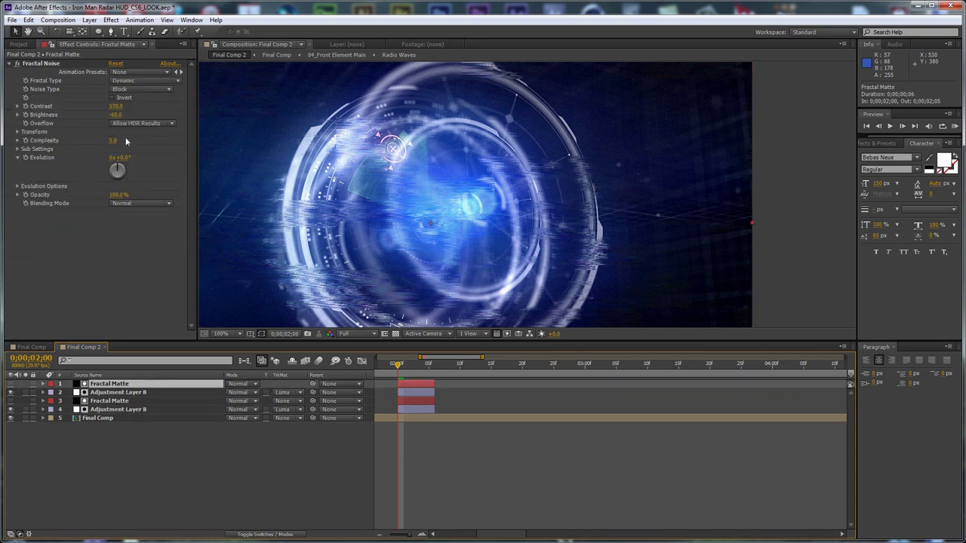
pyautogui.moveTo(121, 158); pyautogui.dragTo(142, 157)
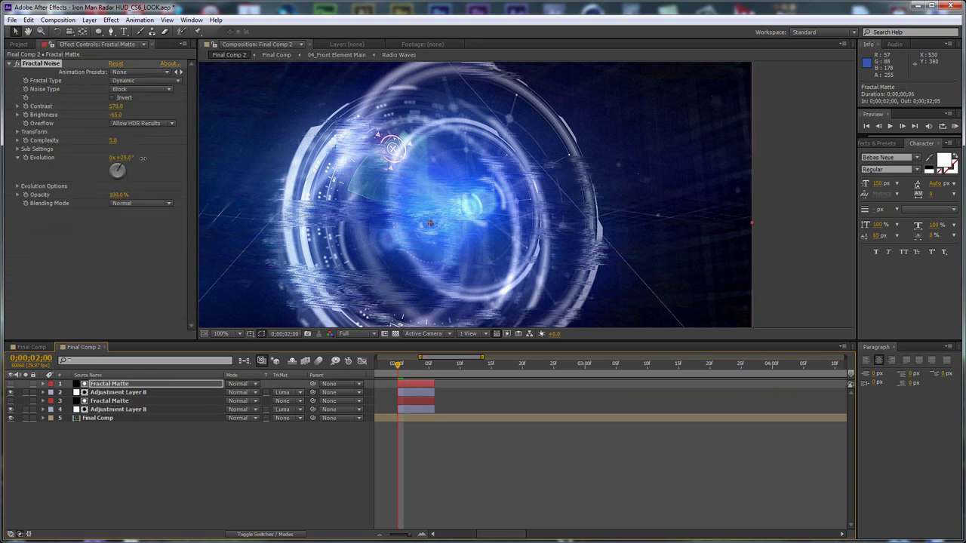
pyautogui.click(19, 188)
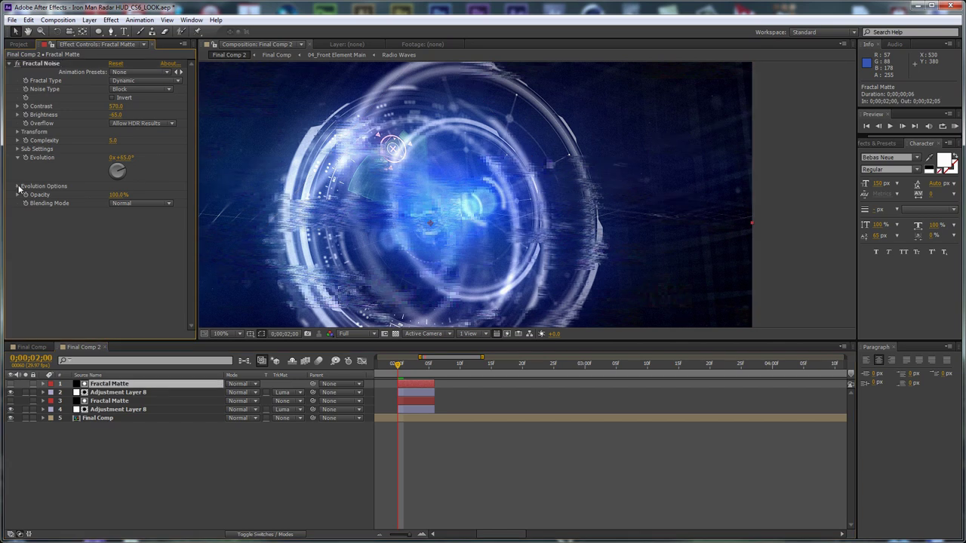
pyautogui.click(17, 187)
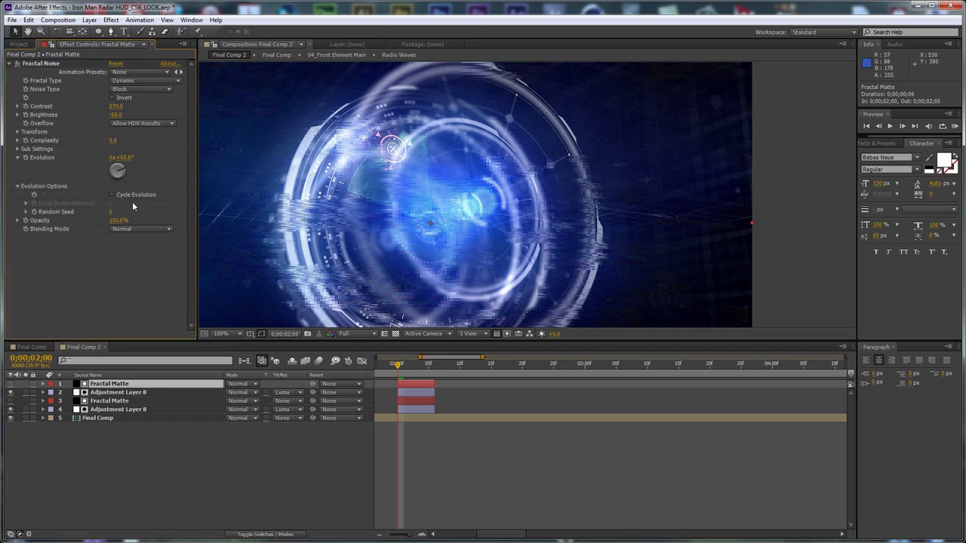
pyautogui.moveTo(112, 217); pyautogui.dragTo(126, 213)
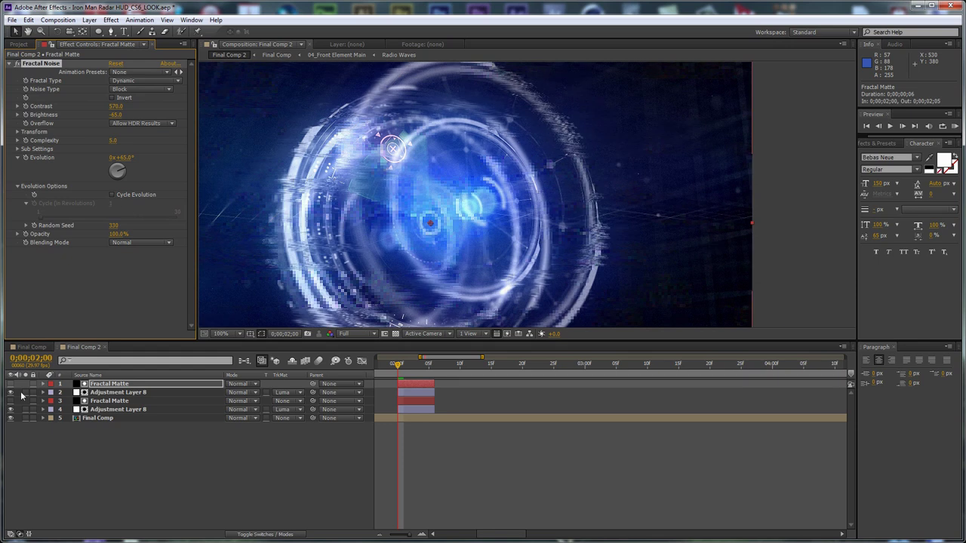
# Examine the combined Wave Warp and mosaic distortion on the radar rings, both close up and across the whole frame.
pyautogui.click(27, 393)
pyautogui.click(27, 393)
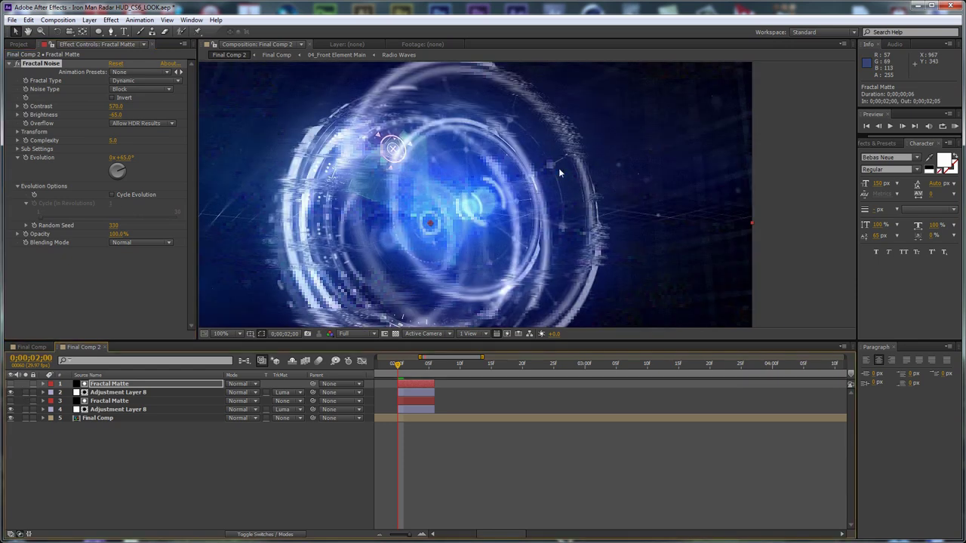
pyautogui.moveTo(529, 146); pyautogui.dragTo(536, 226)
pyautogui.scroll(2, 535, 226)
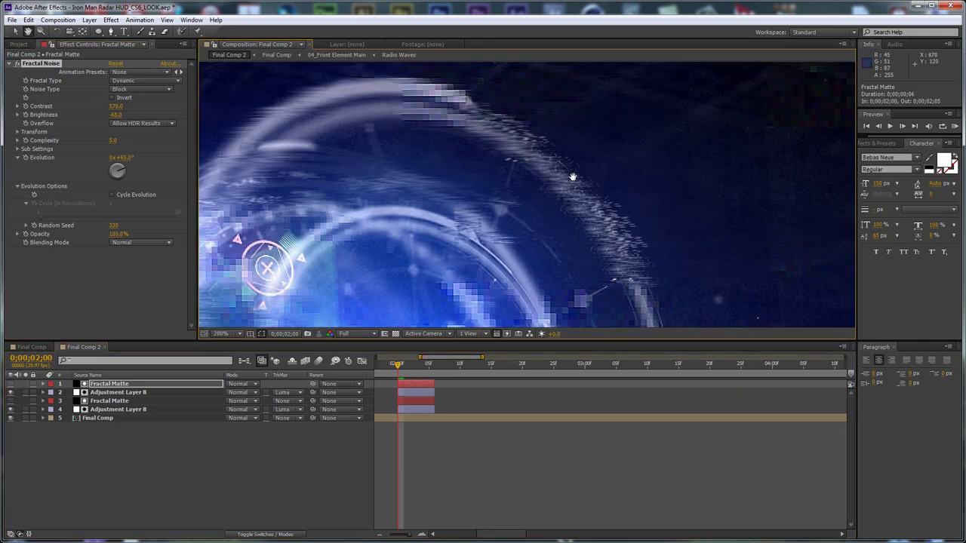
pyautogui.scroll(-2, 477, 150)
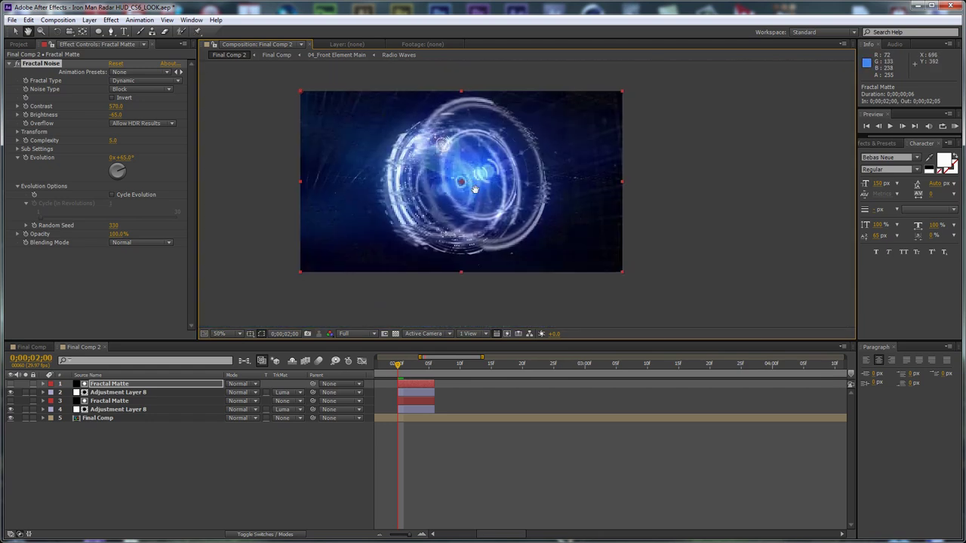
pyautogui.scroll(2, 463, 182)
pyautogui.press('v')
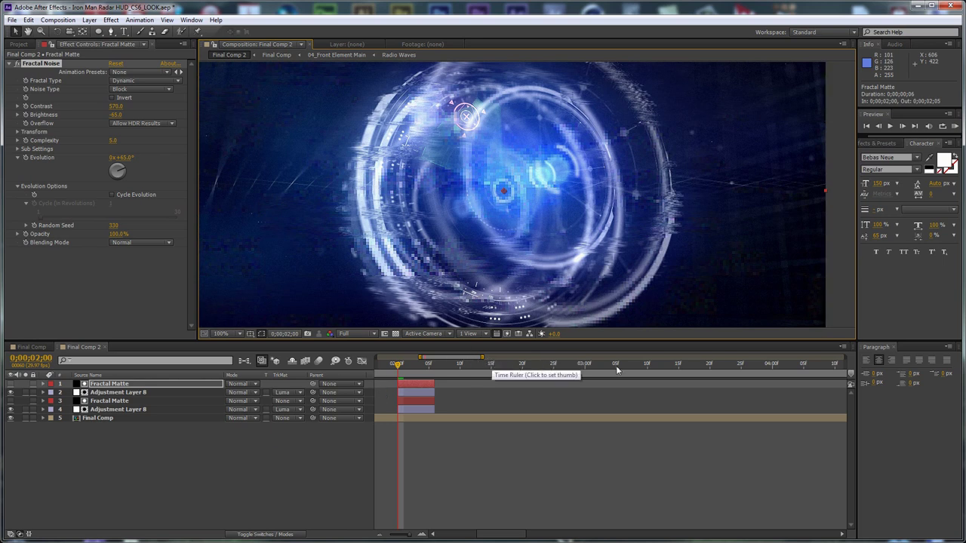
# Duplicate the top Fractal Matte and its Wave Warp adjustment layer, moving the copies to start at 0;00;02;24, and go to 0;00;02;25.
pyautogui.keyDown('shift'); pyautogui.click(421, 392); pyautogui.keyUp('shift')
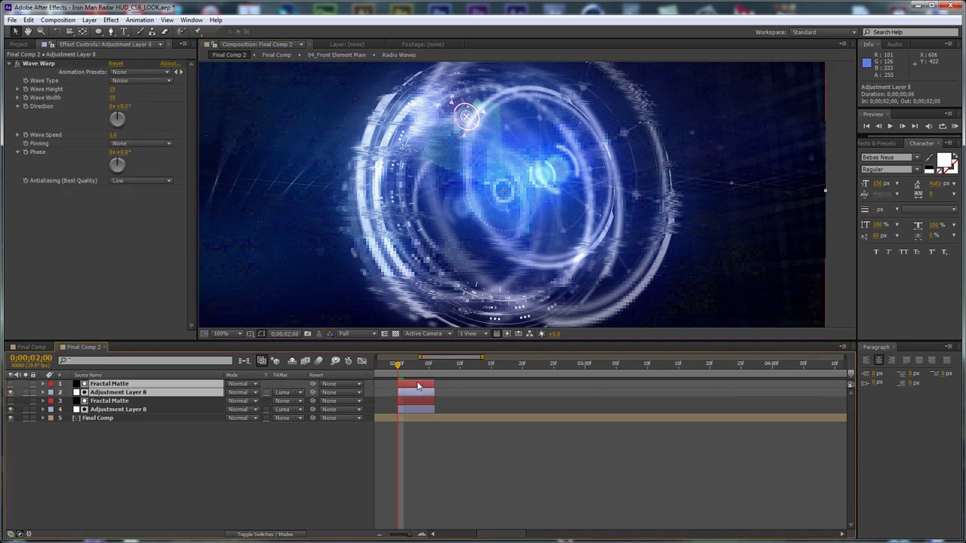
pyautogui.hotkey('ctrl', 'd')
pyautogui.moveTo(422, 388); pyautogui.dragTo(618, 386)
pyautogui.click(554, 364)
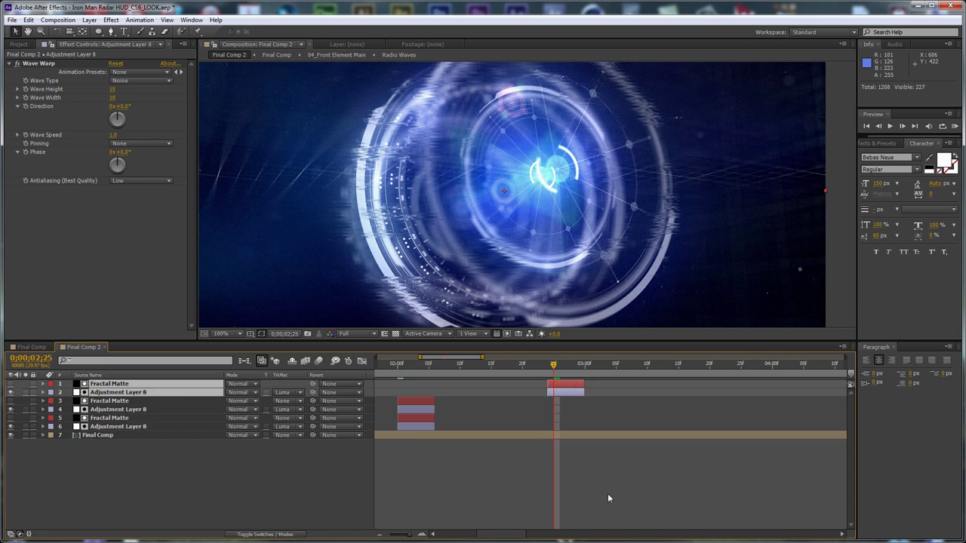
pyautogui.click(607, 494)
# Add a Levels effect to the duplicated Wave Warp adjustment layer with input black 51 and input white 219.3.
pyautogui.click(573, 394)
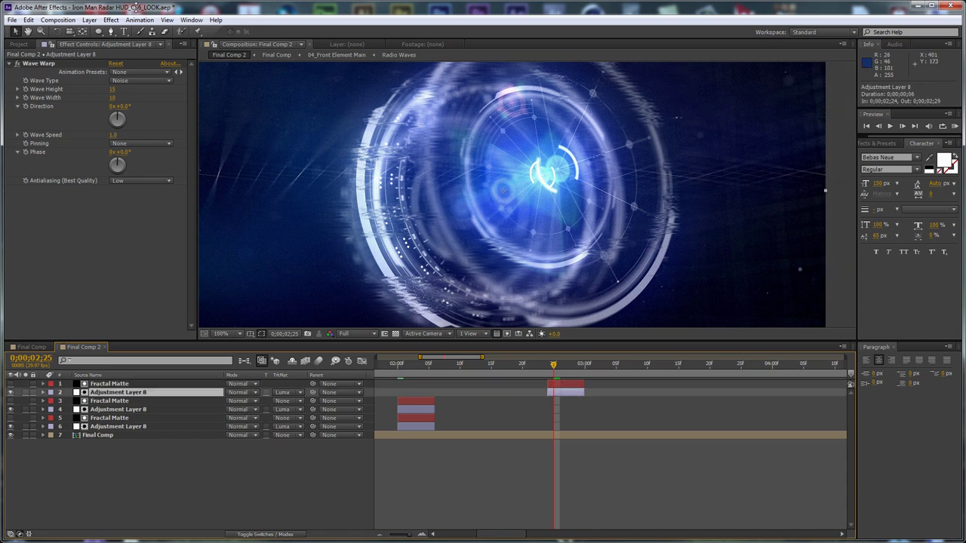
pyautogui.click(111, 19)
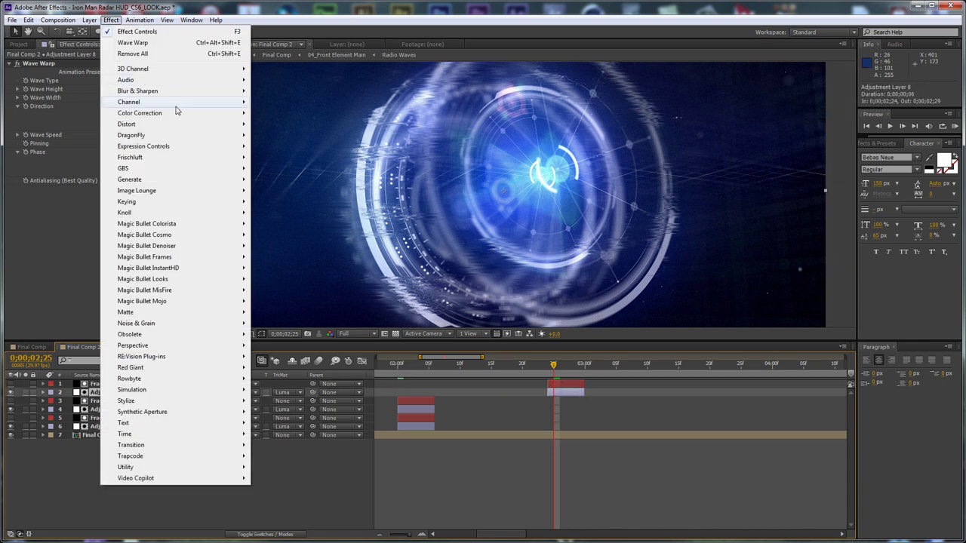
pyautogui.moveTo(181, 112)
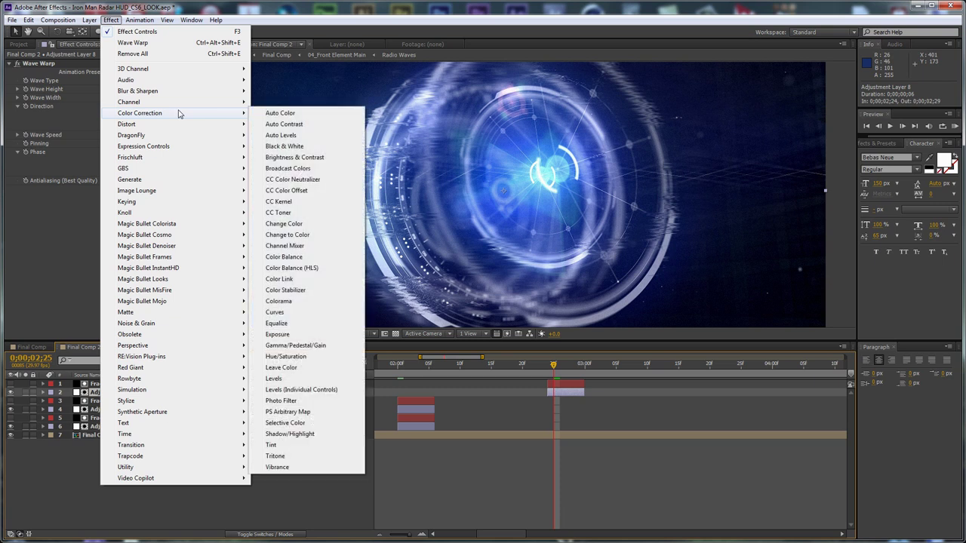
pyautogui.click(317, 379)
pyautogui.moveTo(112, 277)
pyautogui.mouseDown()
pyautogui.moveTo(124, 278)
pyautogui.moveTo(111, 285)
pyautogui.mouseUp()
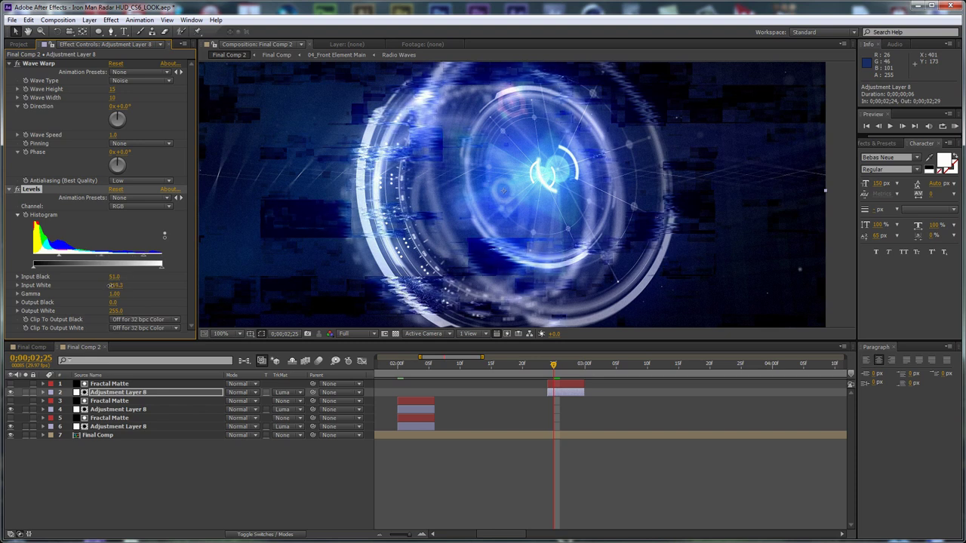
# Add a Glow effect to the duplicated adjustment layer with a threshold of 51.4% and a radius of 71.
pyautogui.click(111, 20)
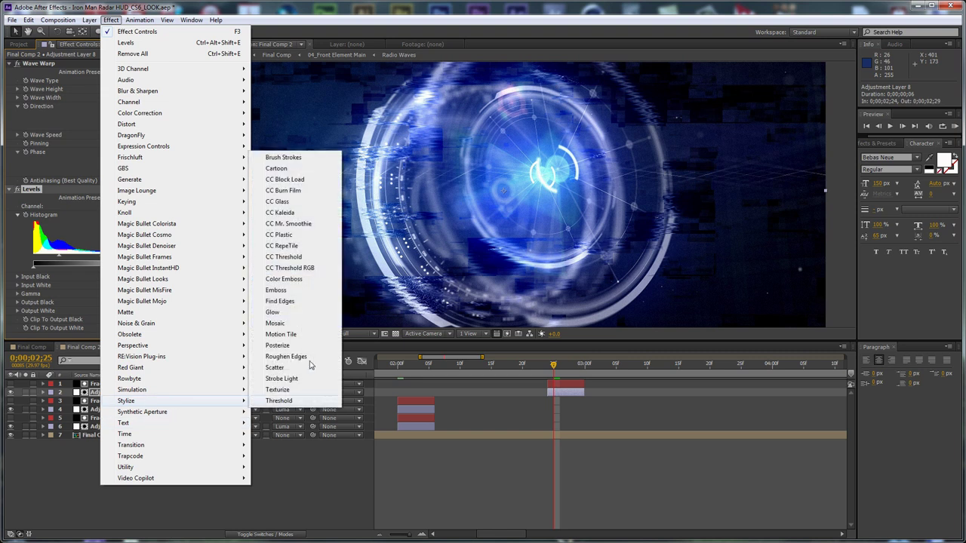
pyautogui.click(301, 313)
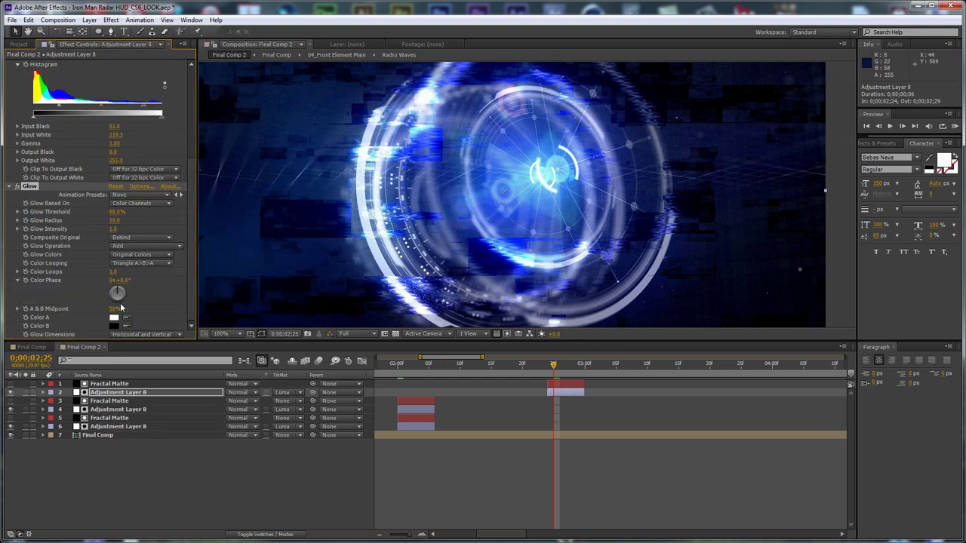
pyautogui.moveTo(115, 217); pyautogui.dragTo(143, 220)
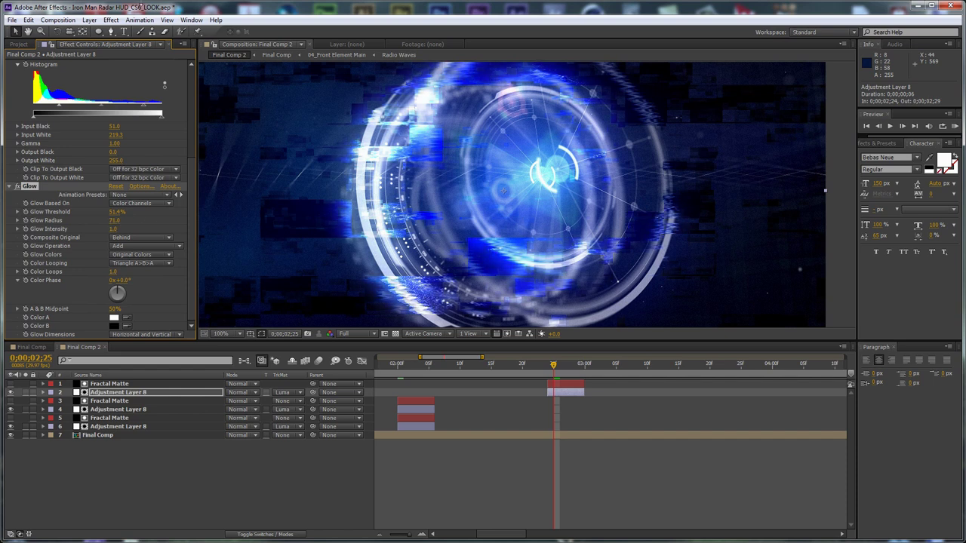
# Add a Noise effect to the duplicated adjustment layer, trying an amount of 10% and settling on 50%.
pyautogui.click(111, 20)
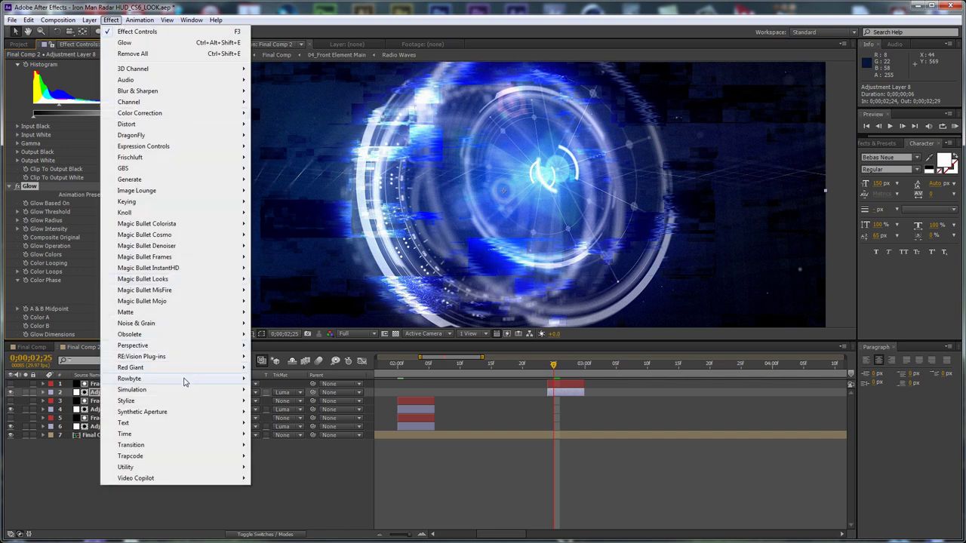
pyautogui.moveTo(167, 324)
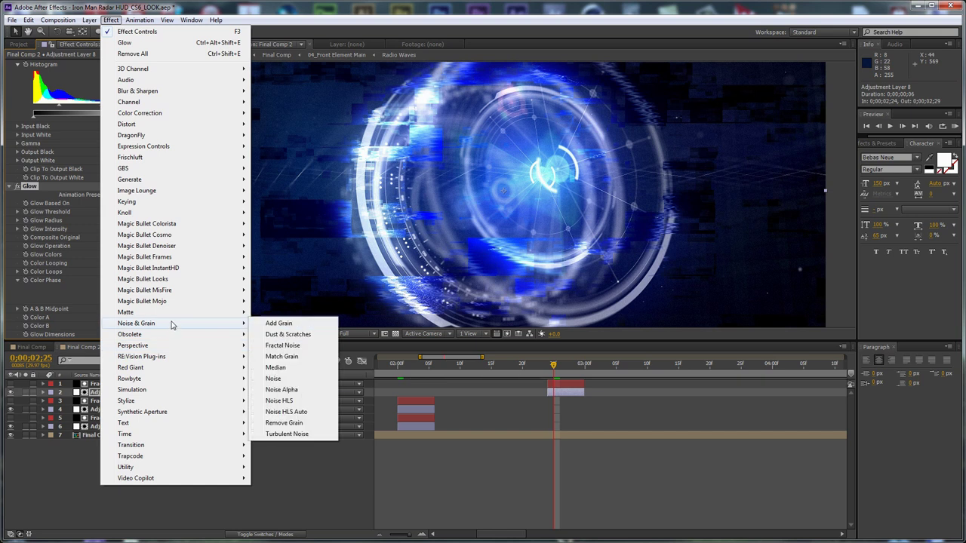
pyautogui.click(292, 379)
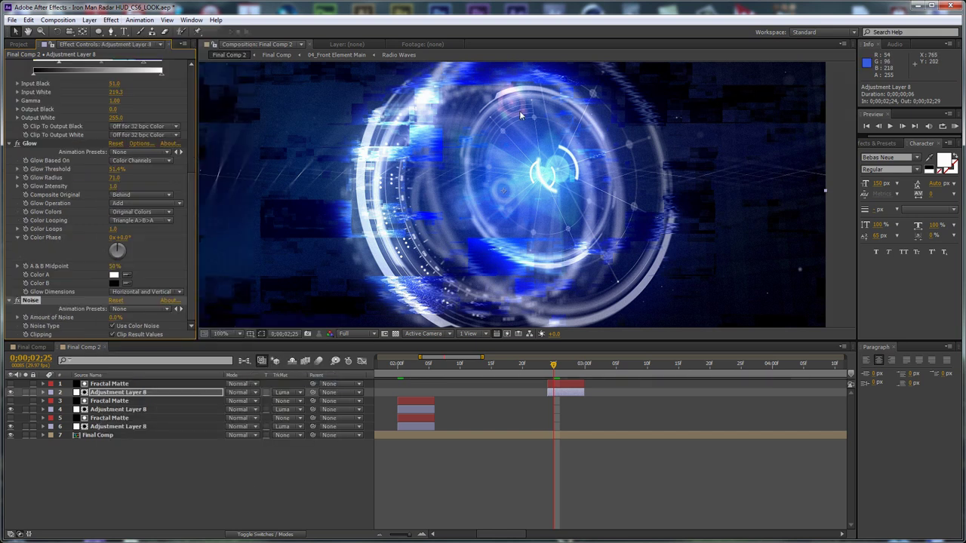
pyautogui.click(115, 318)
pyautogui.write('10')
pyautogui.press('Return')
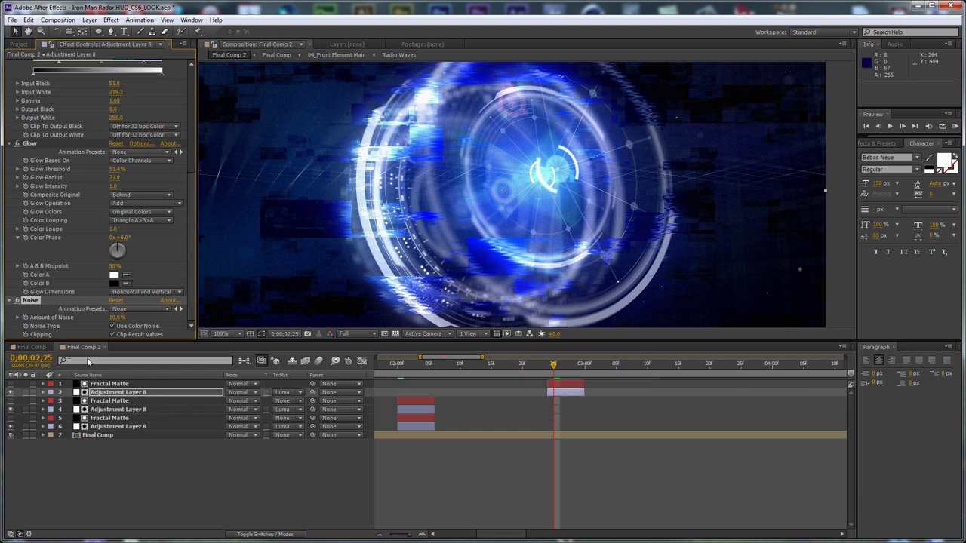
pyautogui.click(115, 318)
pyautogui.write('50')
pyautogui.press('Return')
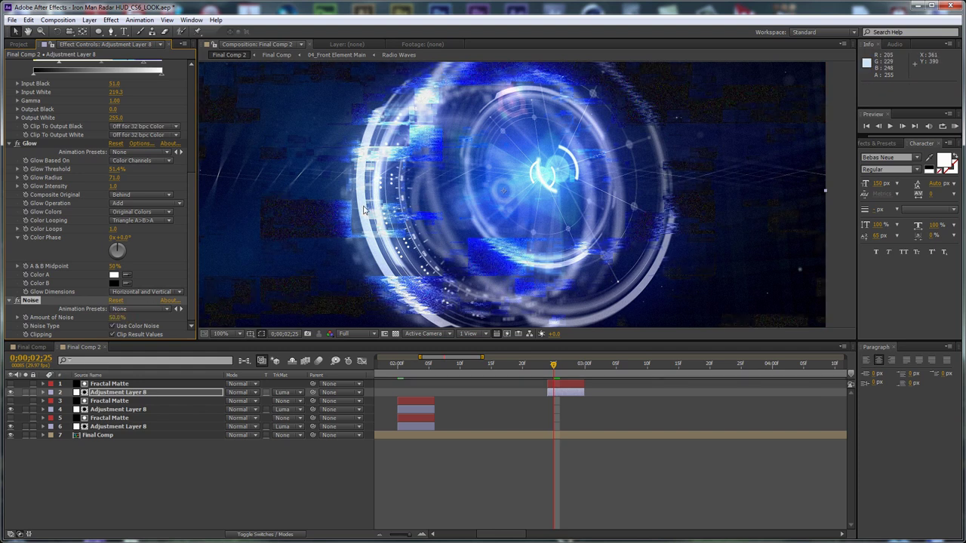
# Add a Tint effect to the duplicated adjustment layer, trying an amount of 50% and settling on 35%.
pyautogui.moveTo(590, 179); pyautogui.dragTo(592, 100)
pyautogui.scroll(2, 592, 100)
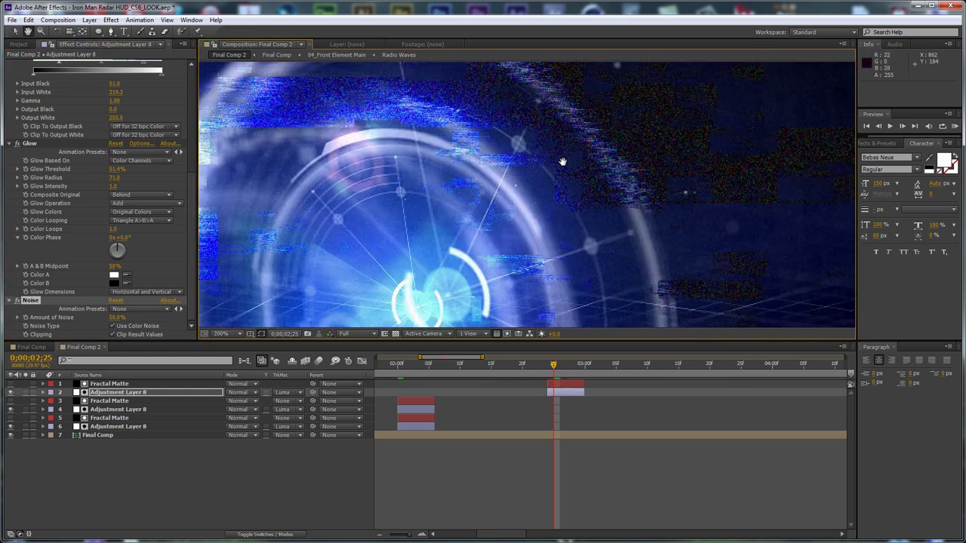
pyautogui.scroll(-1, 562, 162)
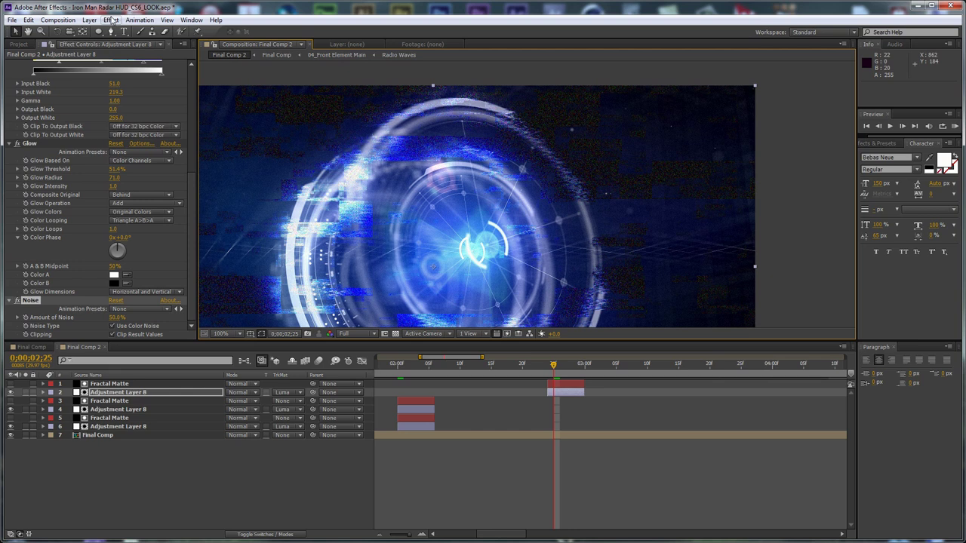
pyautogui.click(111, 20)
pyautogui.moveTo(172, 114)
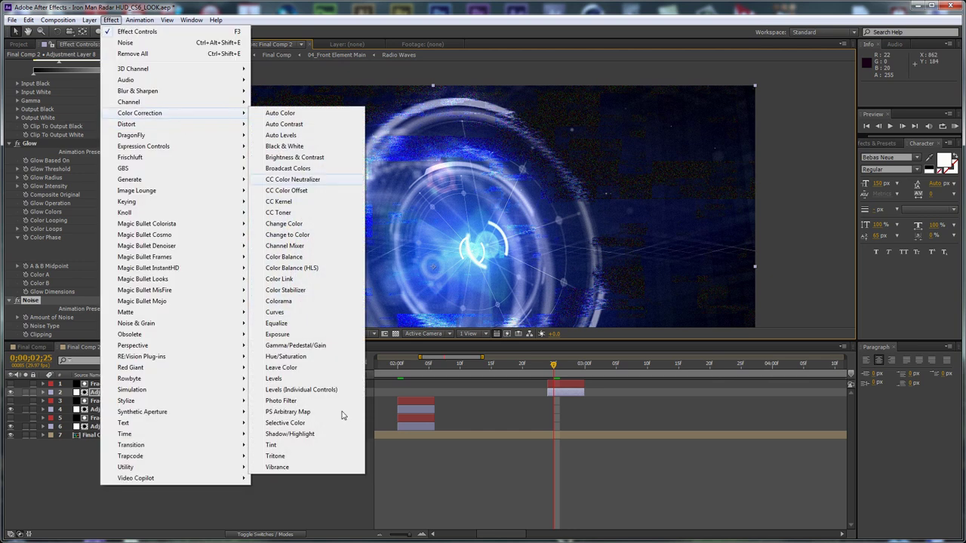
pyautogui.click(314, 446)
pyautogui.moveTo(117, 335); pyautogui.dragTo(112, 335)
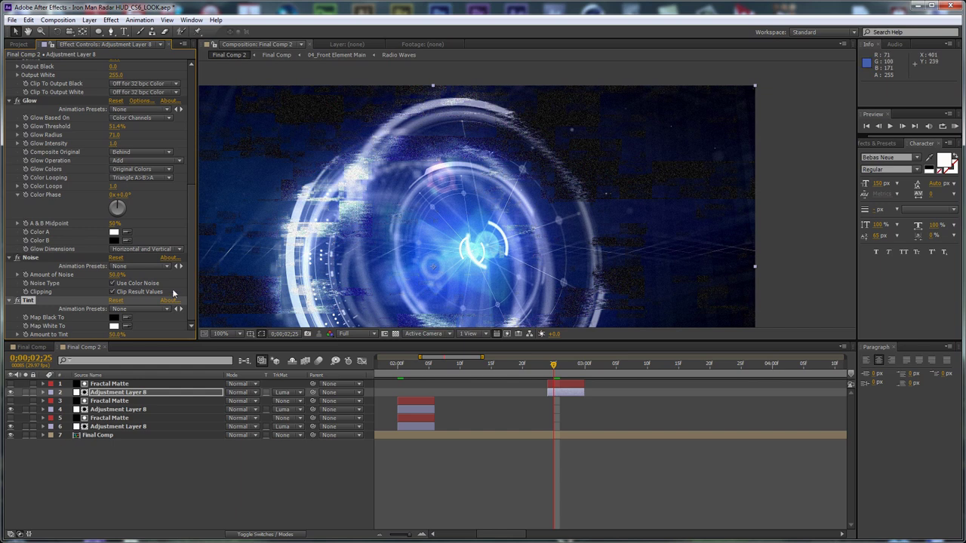
pyautogui.click(117, 335)
pyautogui.write('35')
pyautogui.press('Return')
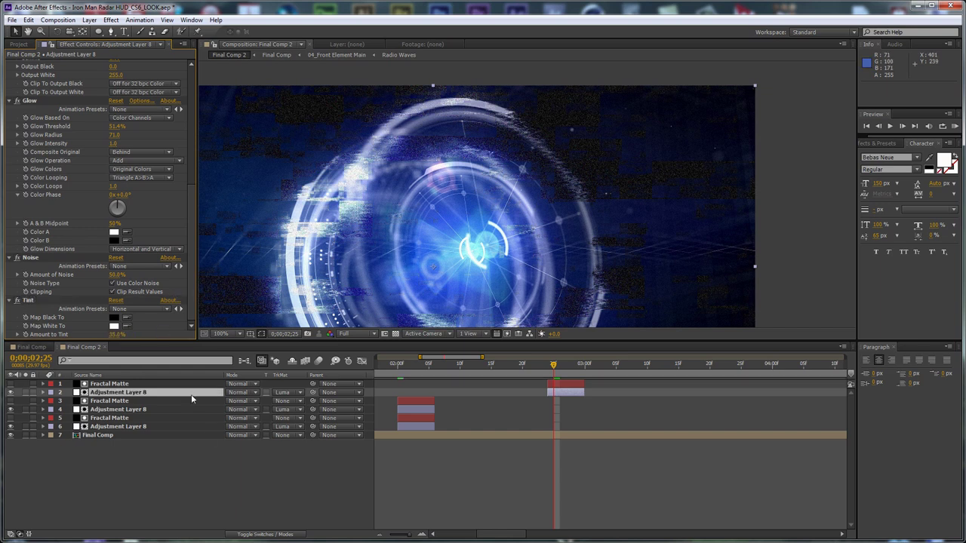
pyautogui.click(212, 485)
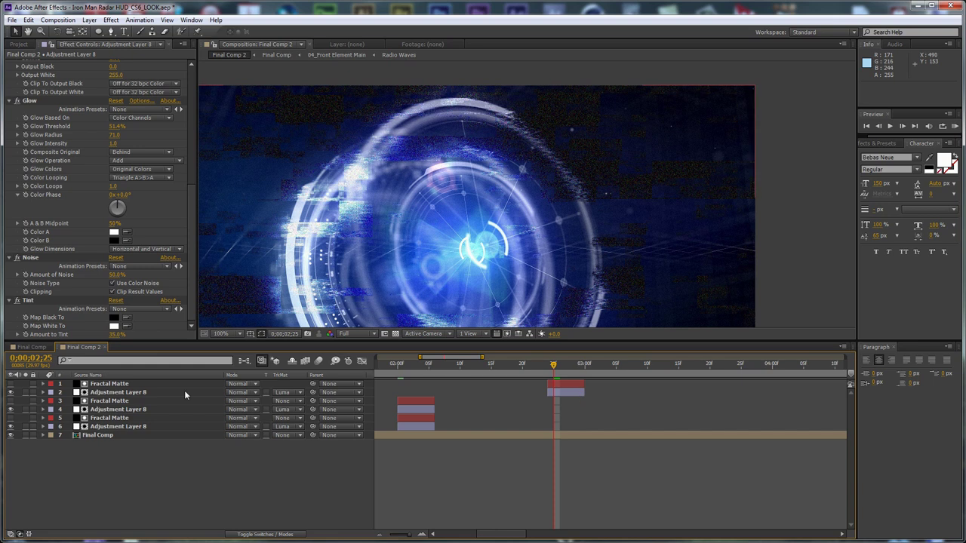
# Show the top Fractal Matte and set its Fractal Noise scale width to 1546 and scale height to 76.
pyautogui.click(161, 384)
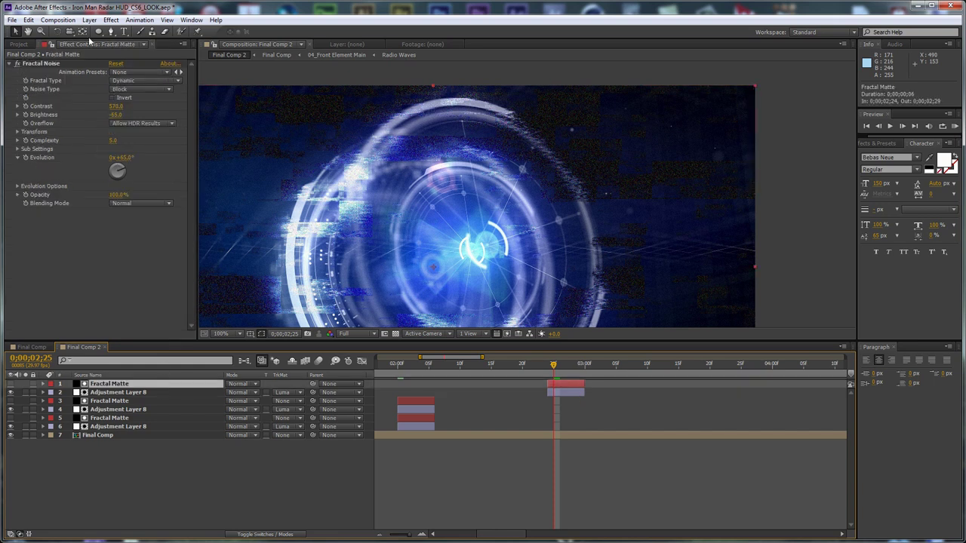
pyautogui.click(25, 385)
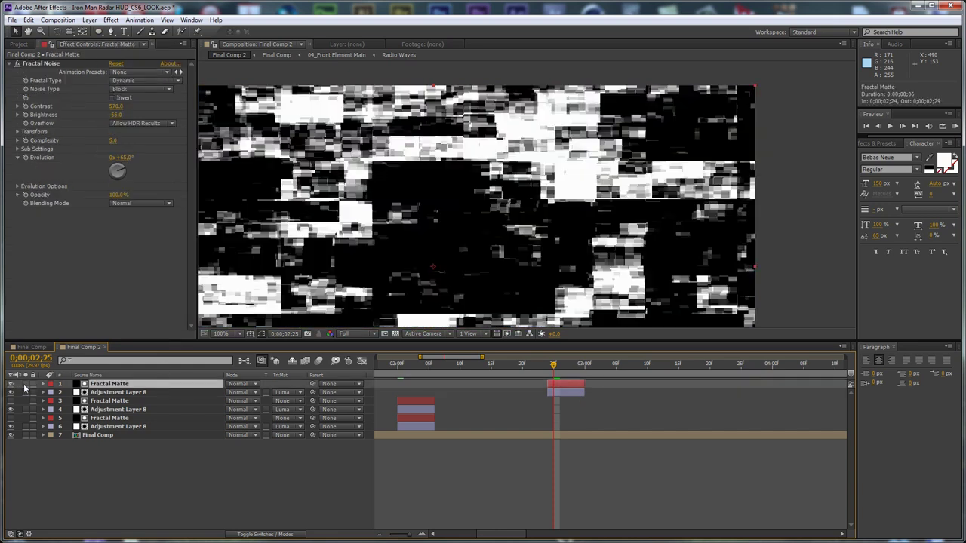
pyautogui.click(18, 132)
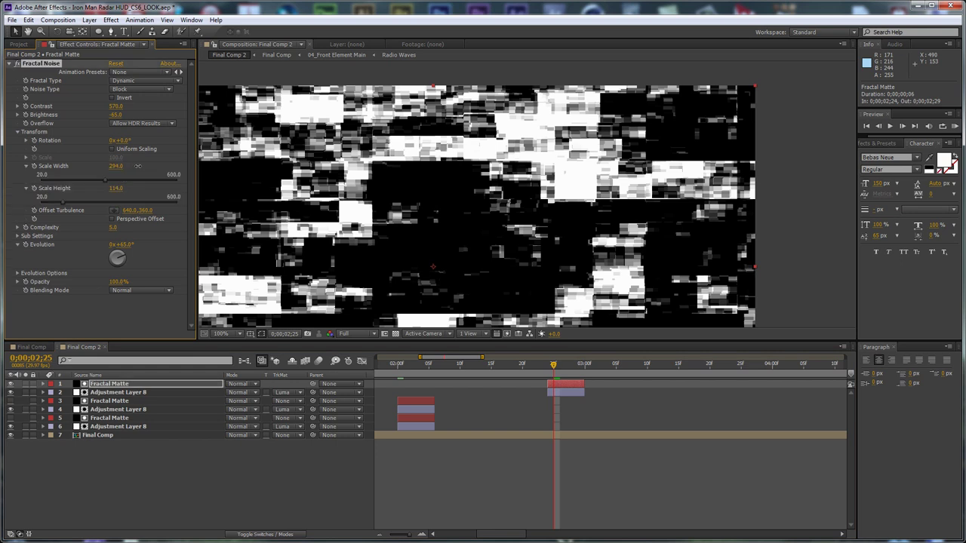
pyautogui.moveTo(116, 166); pyautogui.dragTo(226, 166)
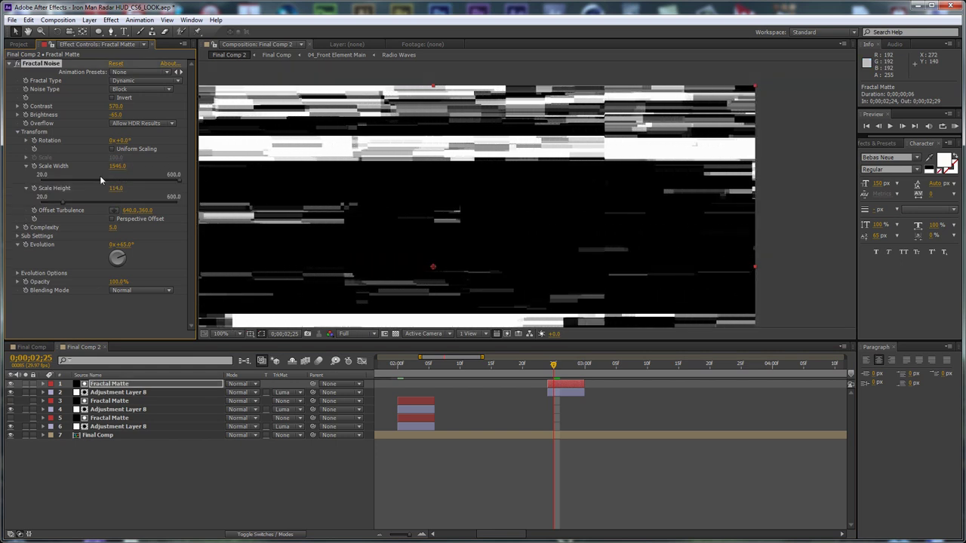
pyautogui.moveTo(117, 188); pyautogui.dragTo(97, 188)
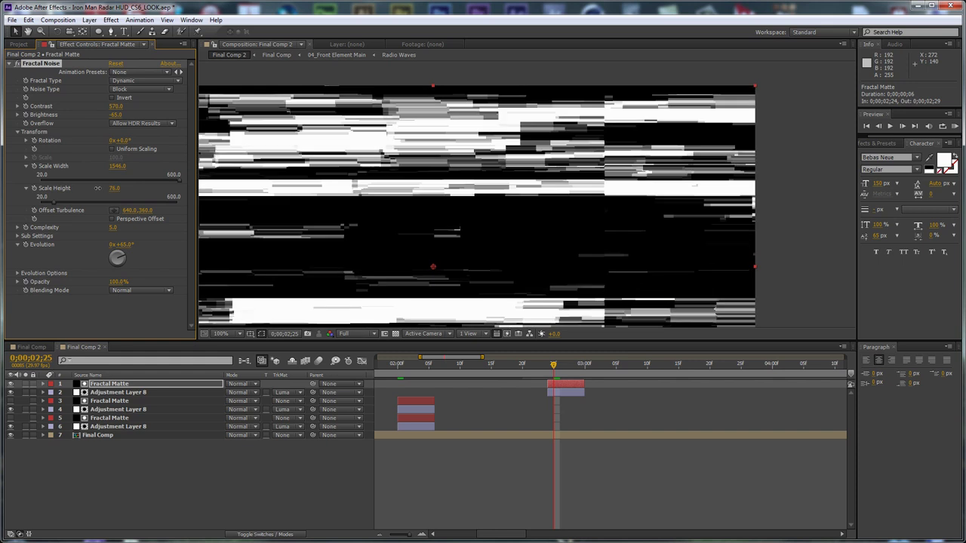
# Set the top Fractal Matte's noise contrast to 915 and brightness to -122, and hide the matte again.
pyautogui.moveTo(115, 115); pyautogui.dragTo(151, 106)
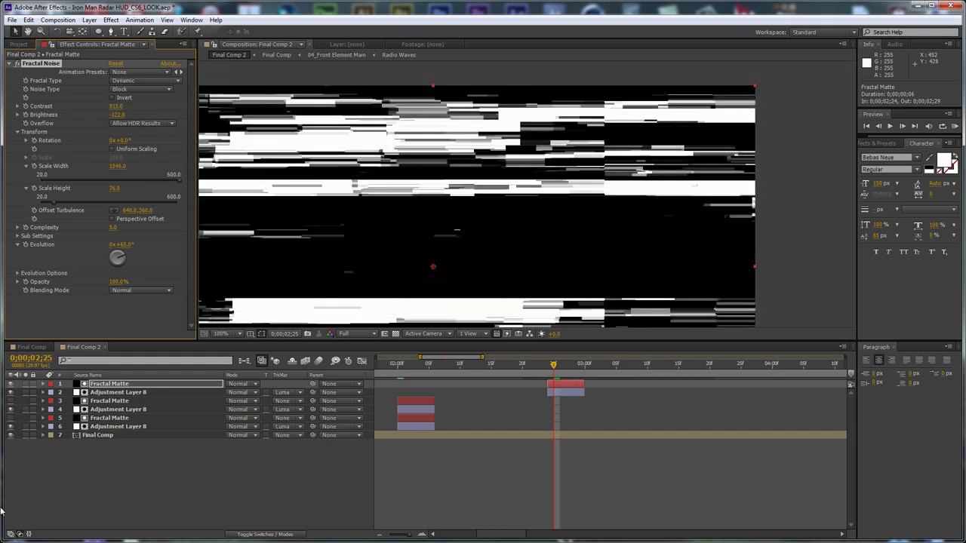
pyautogui.click(11, 383)
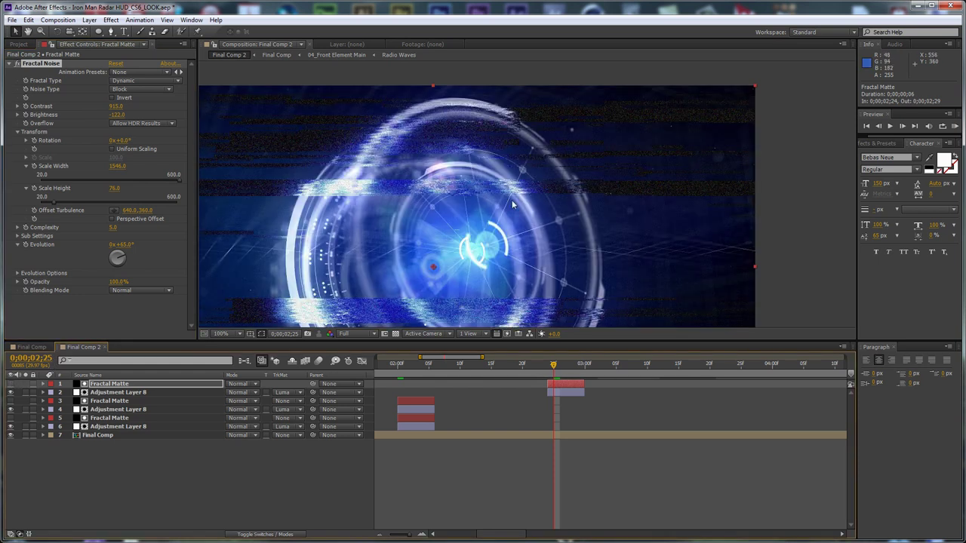
pyautogui.moveTo(463, 187); pyautogui.dragTo(405, 181)
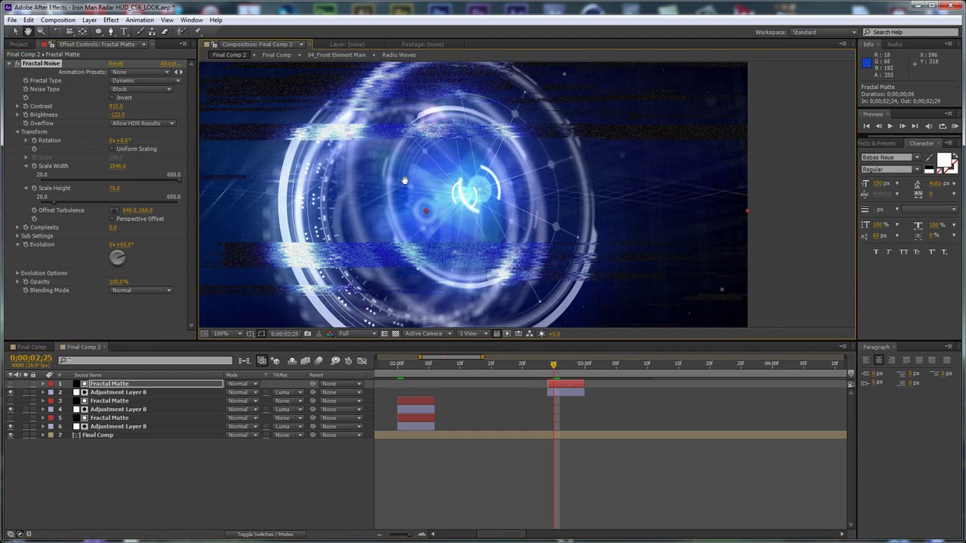
# Reduce the top Wave Warp adjustment layer's amount of noise to 25% and its amount of tint to 25%.
pyautogui.click(118, 393)
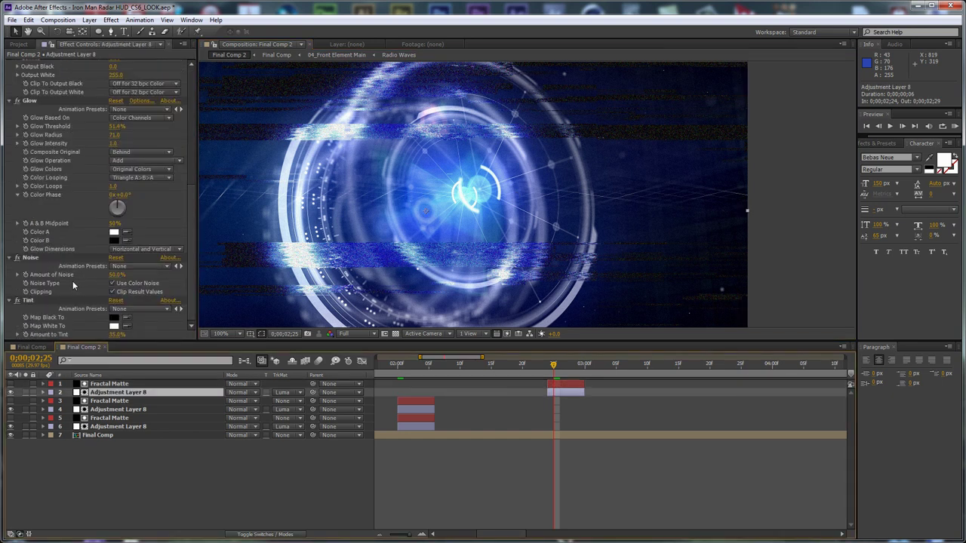
pyautogui.moveTo(121, 334); pyautogui.dragTo(106, 335)
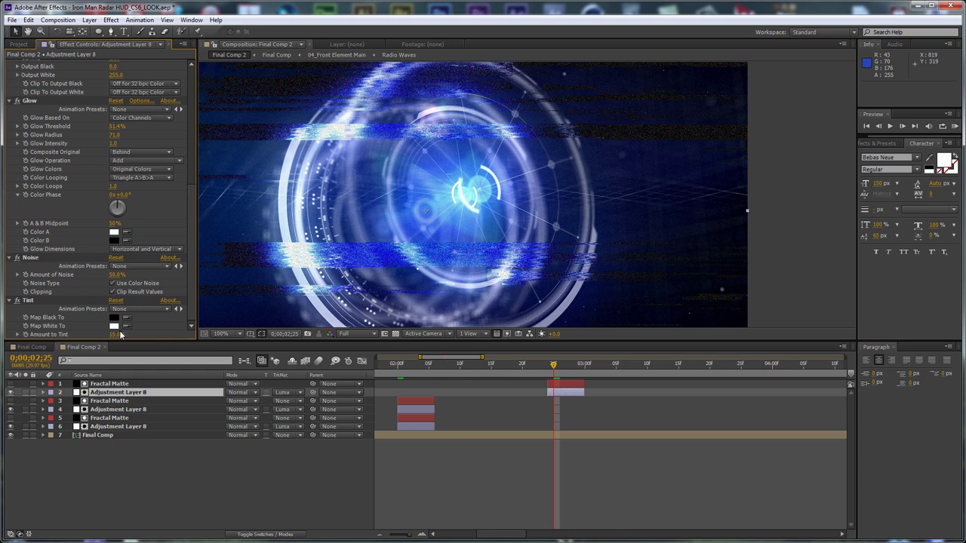
pyautogui.click(115, 275)
pyautogui.write('15')
pyautogui.press('Return')
pyautogui.click(118, 275)
pyautogui.write('25')
pyautogui.press('Return')
pyautogui.write('25')
pyautogui.press('Return')
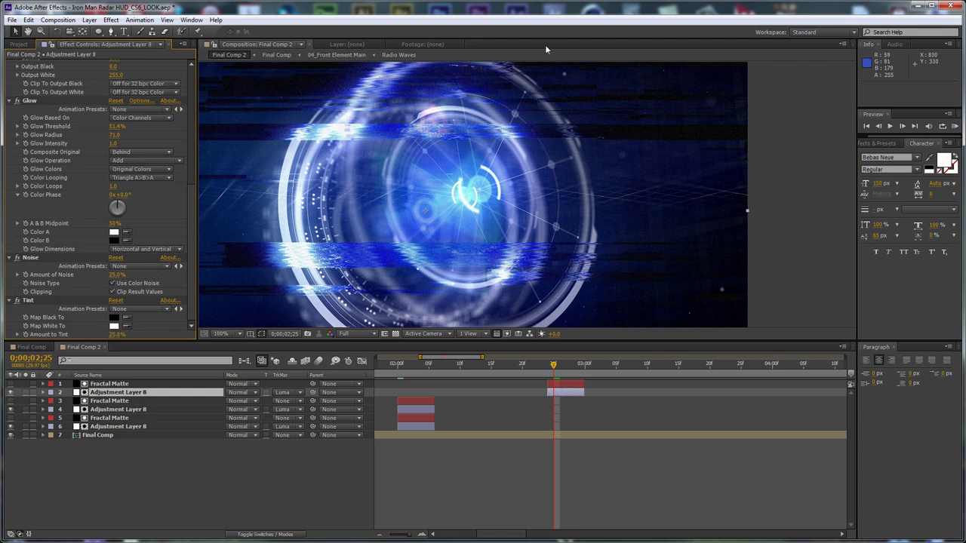
# Add a Hue/Saturation effect to the same adjustment layer and set its master hue to 301°.
pyautogui.moveTo(257, 273); pyautogui.dragTo(338, 272)
pyautogui.press('v')
pyautogui.click(110, 19)
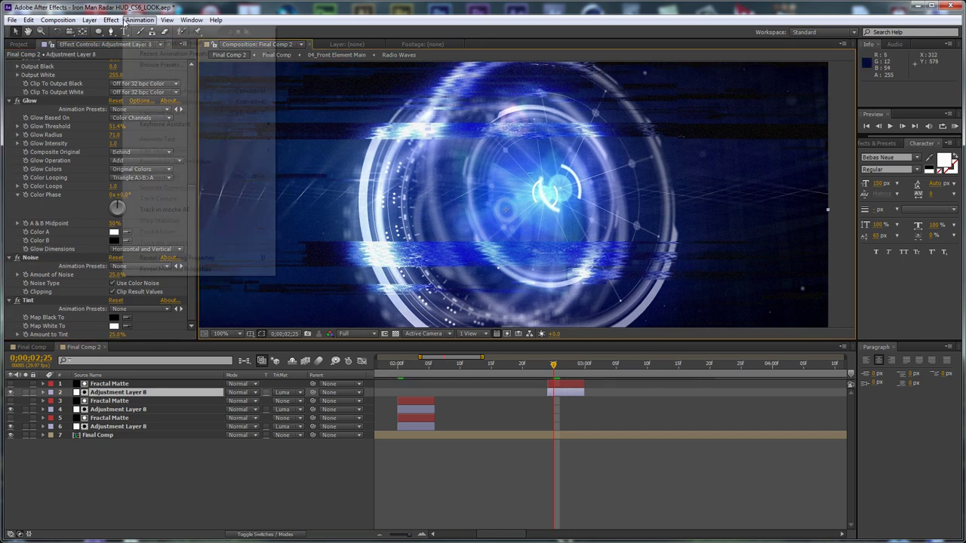
pyautogui.moveTo(178, 119)
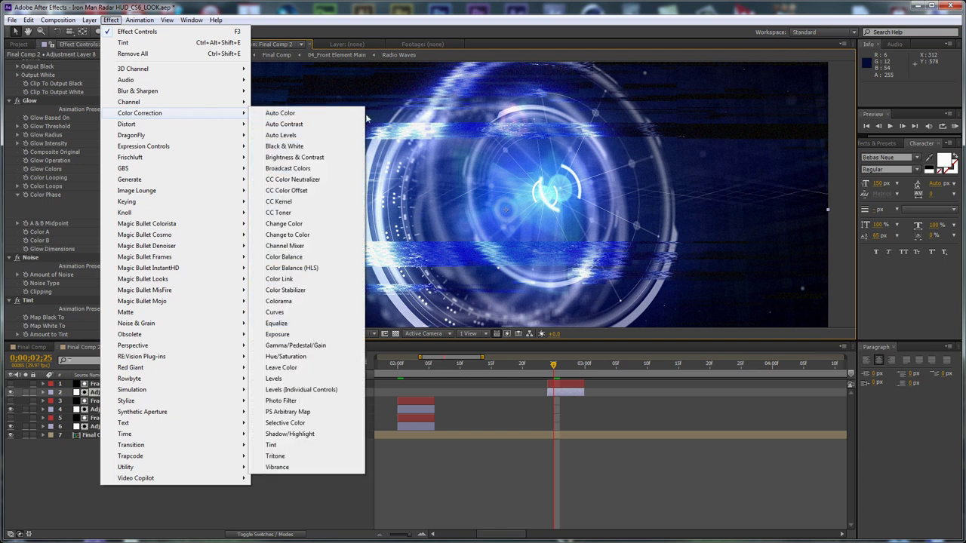
pyautogui.click(302, 356)
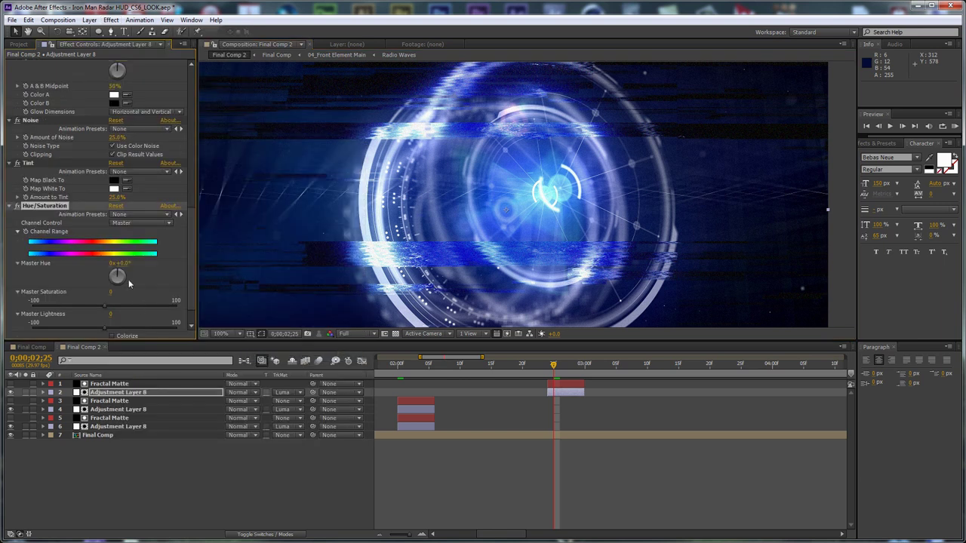
pyautogui.moveTo(124, 263); pyautogui.dragTo(275, 262)
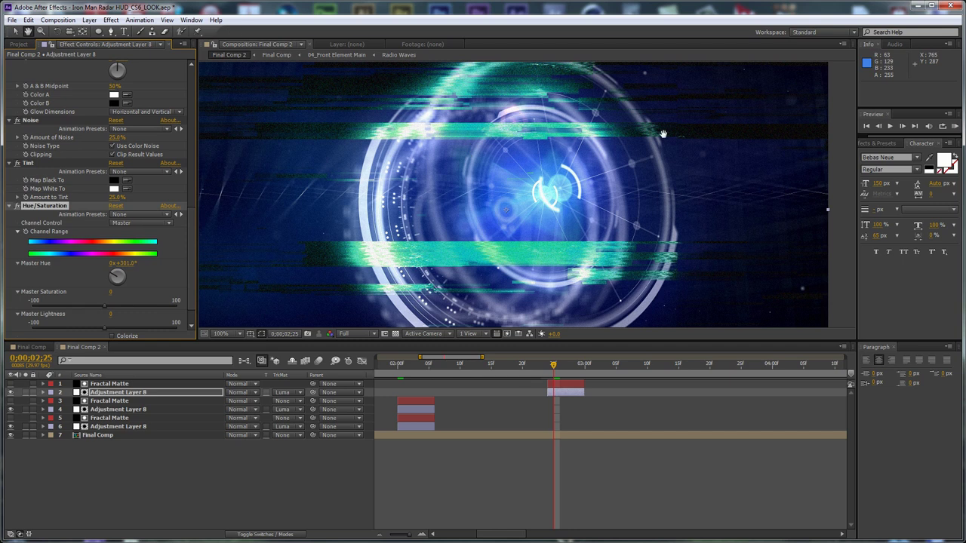
# Collapse all effects of the adjustment layer and fit the composition in the viewer.
pyautogui.moveTo(663, 135); pyautogui.dragTo(689, 134)
pyautogui.hotkey('ctrl', 'a')
pyautogui.hotkey('ctrl', '`')
pyautogui.click(125, 274)
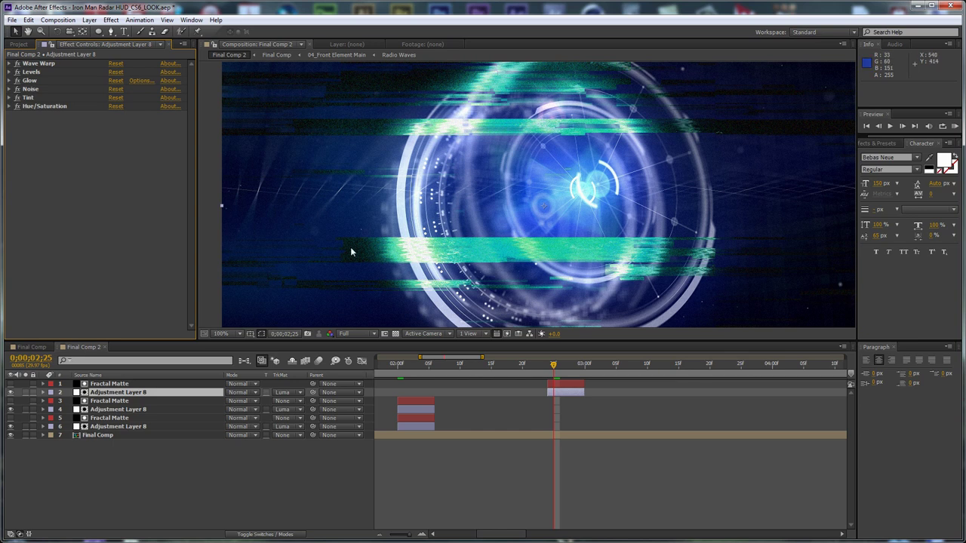
pyautogui.click(229, 335)
pyautogui.click(245, 346)
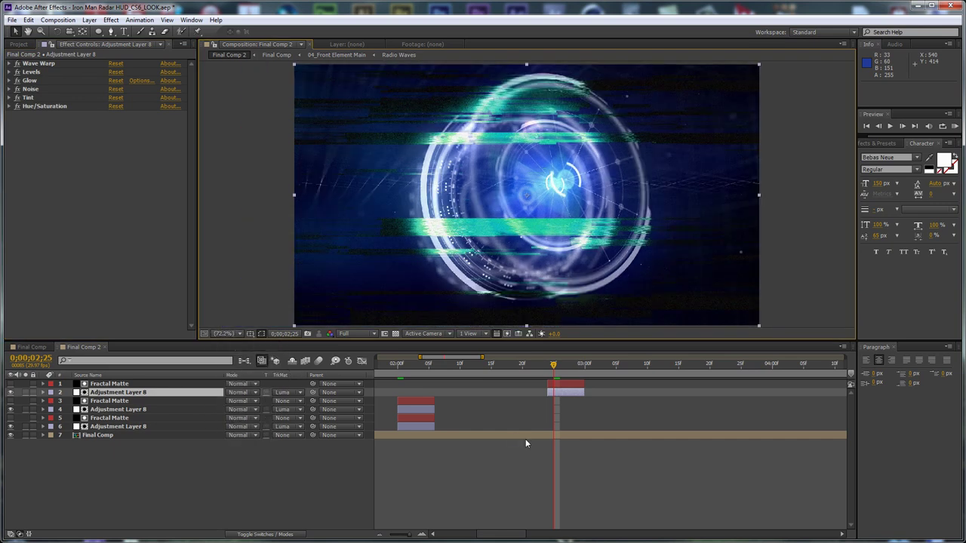
# Create a new adjustment layer on top and trim it to run from 0;00;03;07 to 0;00;03;12.
pyautogui.click(629, 366)
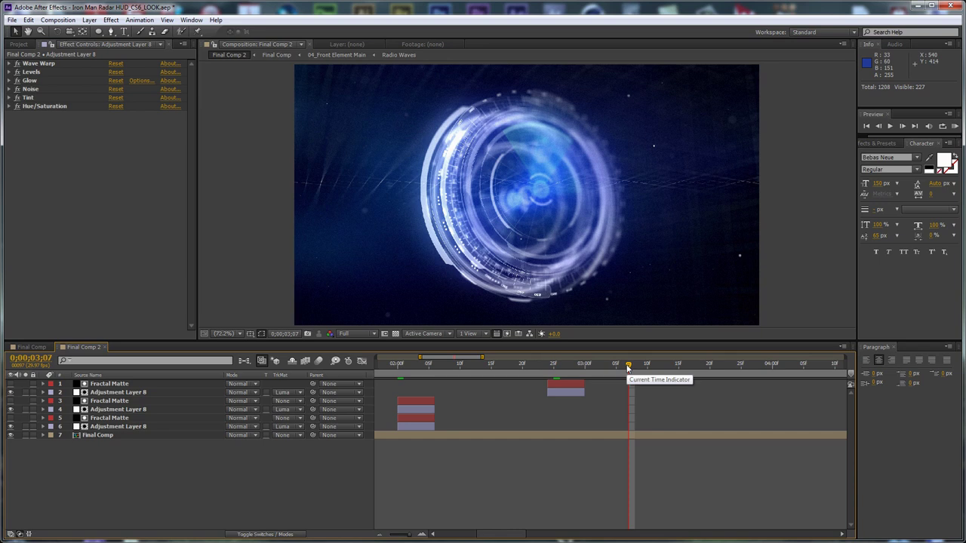
pyautogui.hotkey('ctrl', 'alt', 'y')
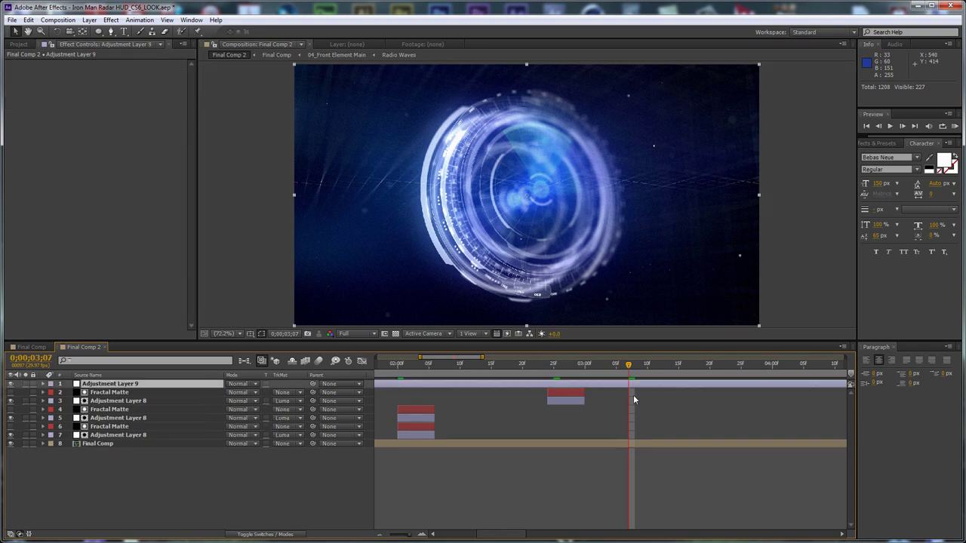
pyautogui.hotkey('alt', '[')
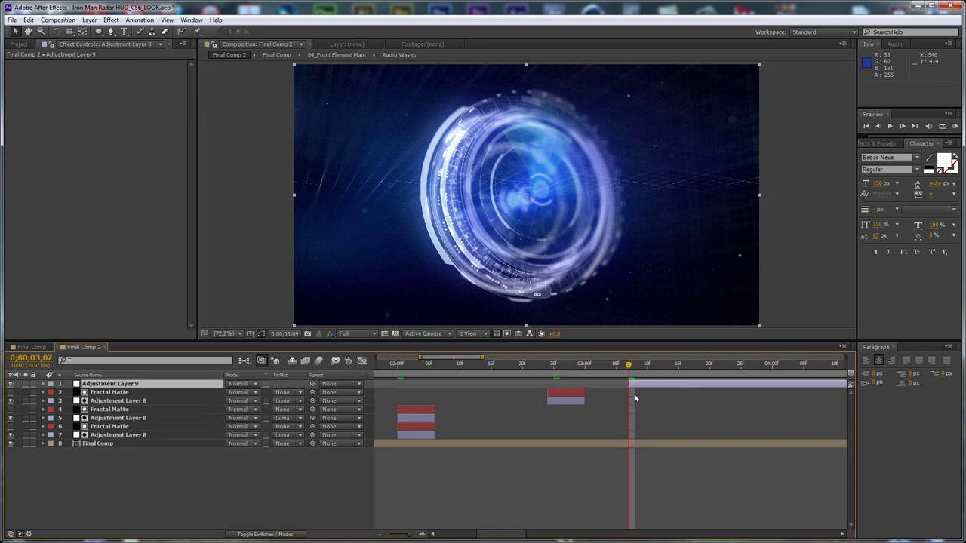
pyautogui.press('pagedown')
pyautogui.press('pagedown')
pyautogui.press('pagedown')
pyautogui.press('pagedown')
pyautogui.press('pagedown')
pyautogui.hotkey('alt', ']')
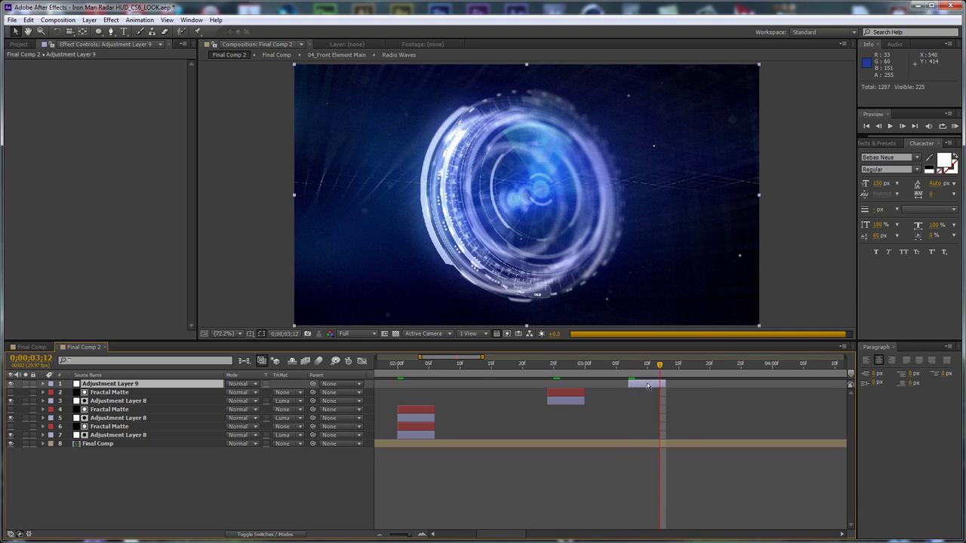
# Add the Video Copilot Twitch effect to the new adjustment layer and look through its animation presets.
pyautogui.click(106, 20)
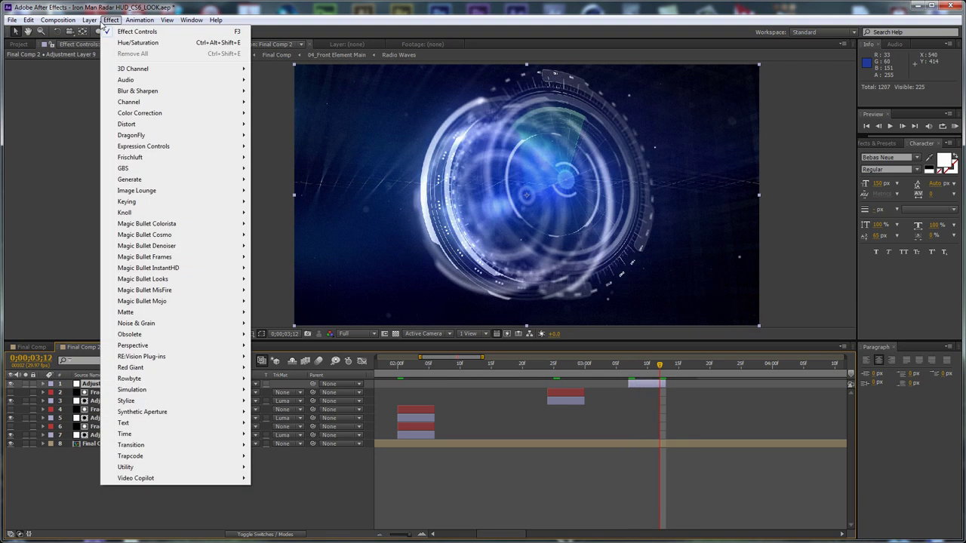
pyautogui.moveTo(231, 478)
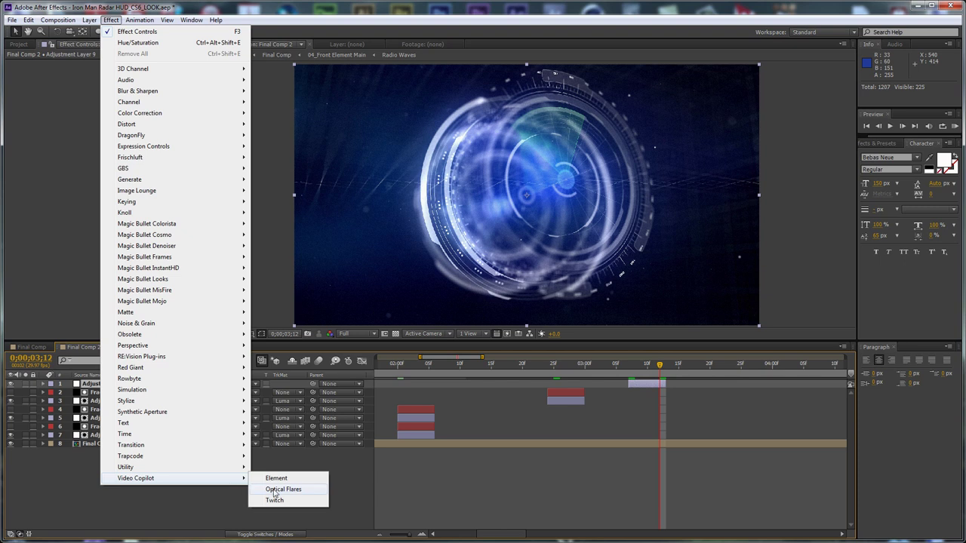
pyautogui.click(274, 500)
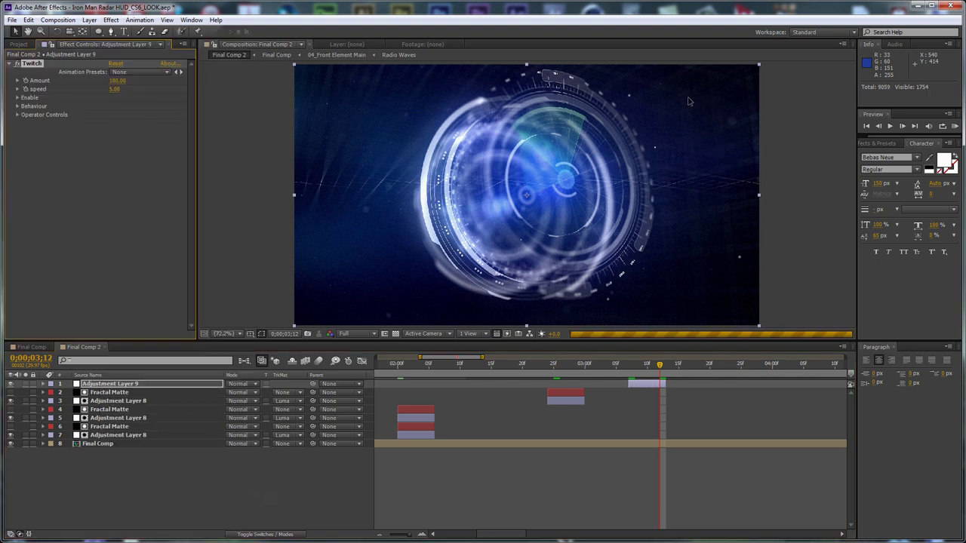
pyautogui.press('/')
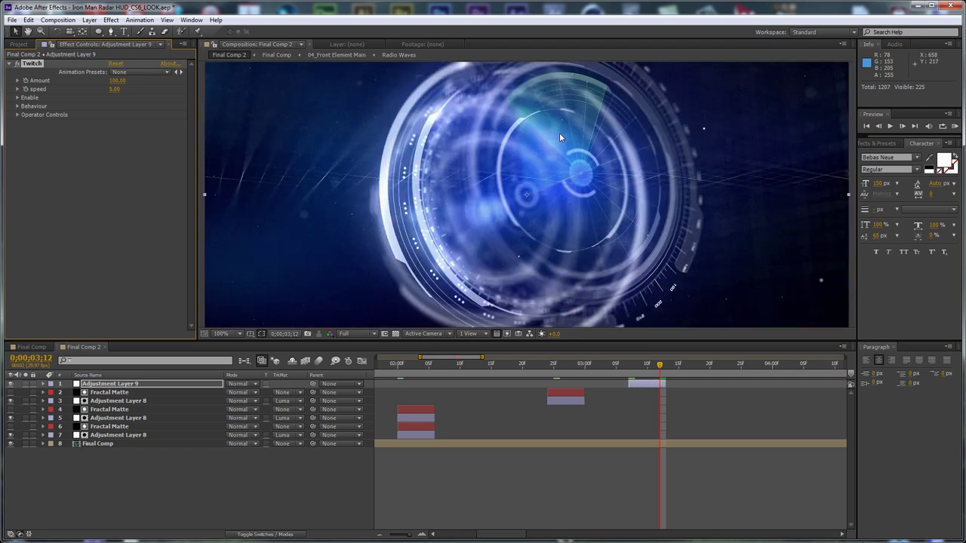
pyautogui.click(136, 72)
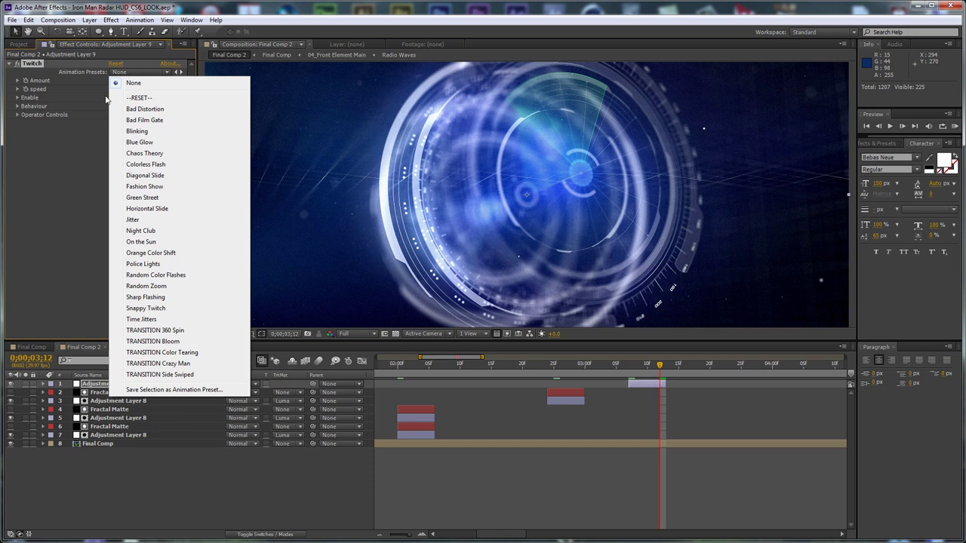
pyautogui.click(87, 148)
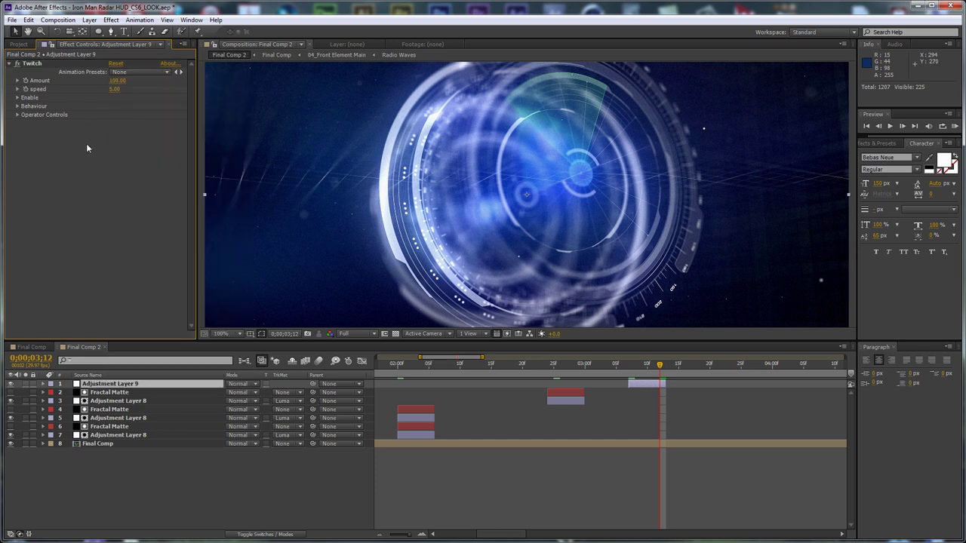
# Enable the Slide operator of the Twitch effect and expand its Behaviour settings.
pyautogui.click(18, 97)
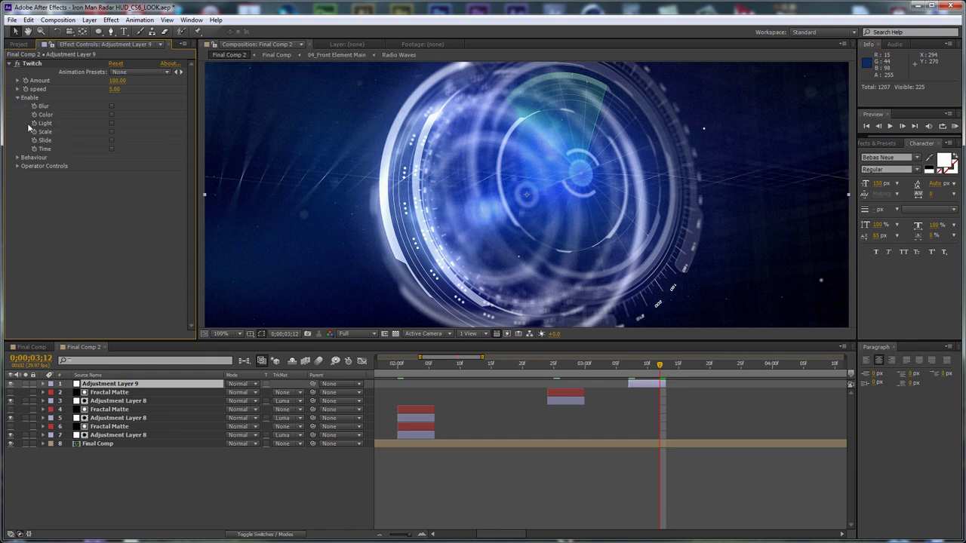
pyautogui.click(113, 140)
pyautogui.click(18, 157)
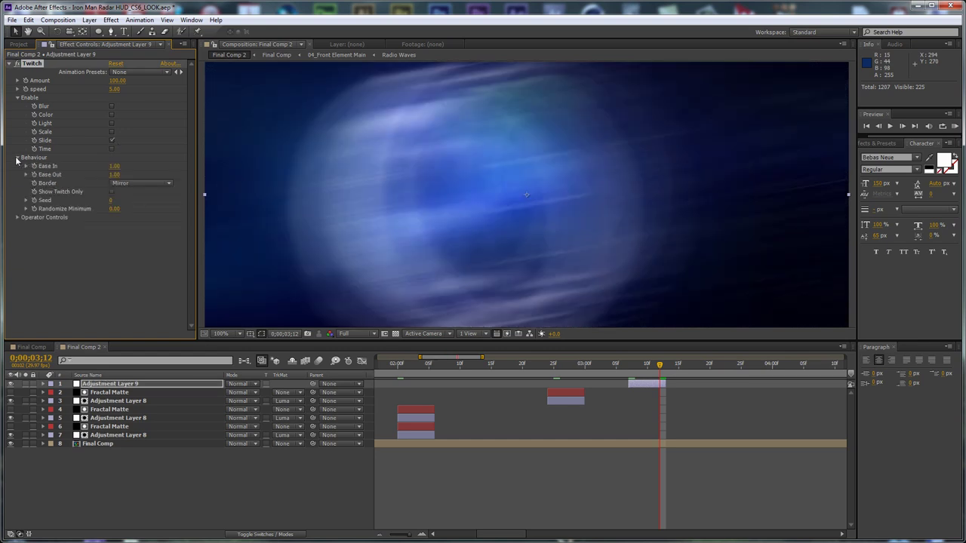
# Expand the Slide operator controls of Twitch and set Slide Motion Blur to 0 and Slide RGB Split to 100.
pyautogui.click(18, 218)
pyautogui.click(27, 260)
pyautogui.scroll(-1, 194, 295)
pyautogui.click(117, 318)
pyautogui.write('0')
pyautogui.press('Return')
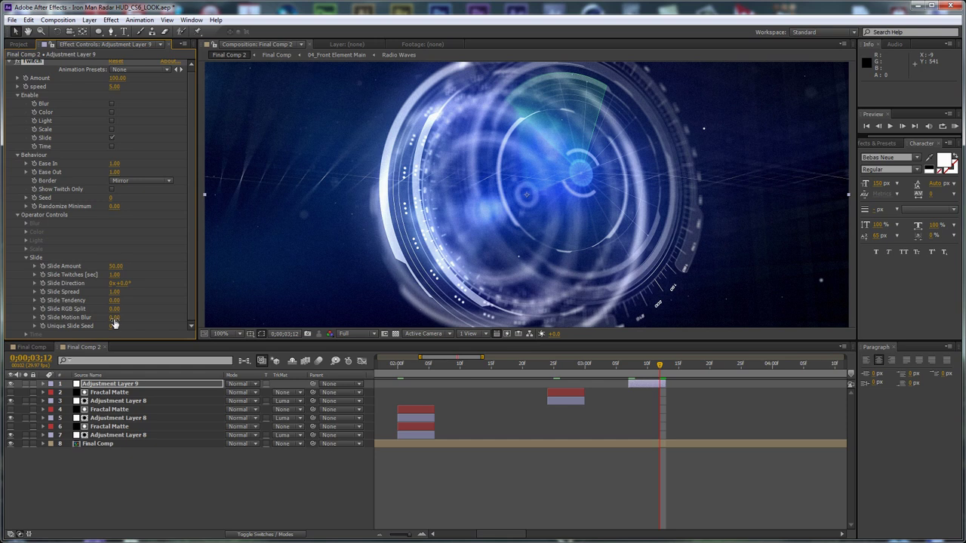
pyautogui.moveTo(114, 309); pyautogui.dragTo(137, 307)
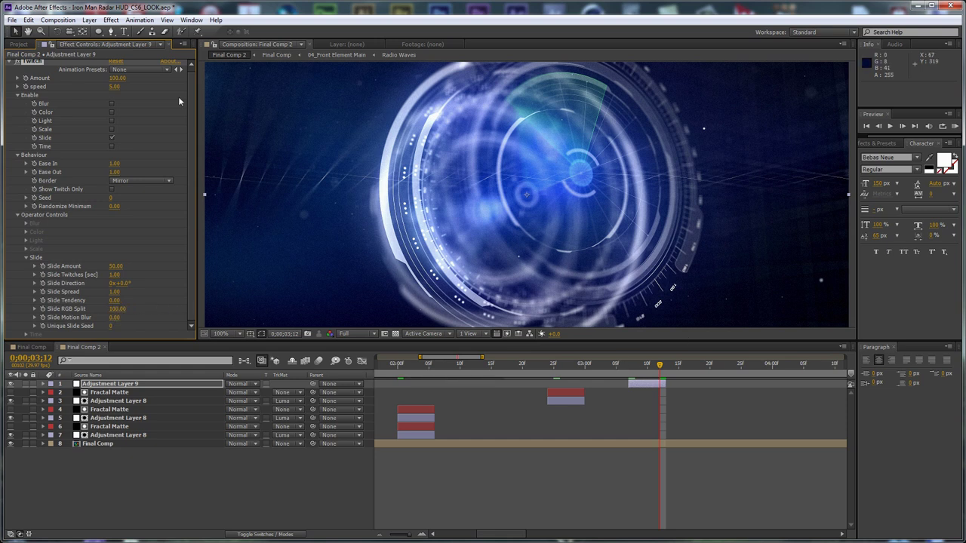
# Try a Twitch Amount of 540 and speed of 192 at 0;00;03;09, and return them to 100 and 5.
pyautogui.moveTo(117, 78); pyautogui.dragTo(190, 86)
pyautogui.click(642, 368)
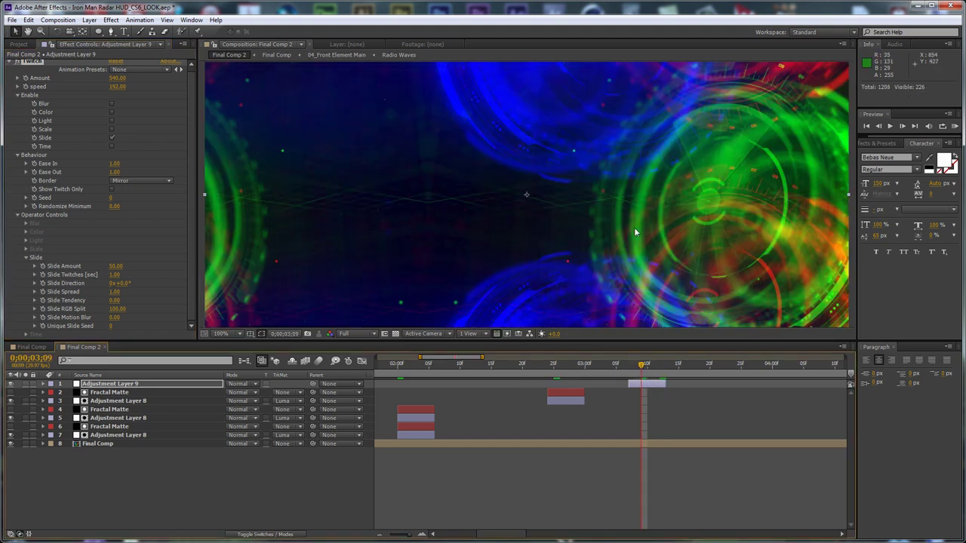
pyautogui.scroll(-2, 637, 232)
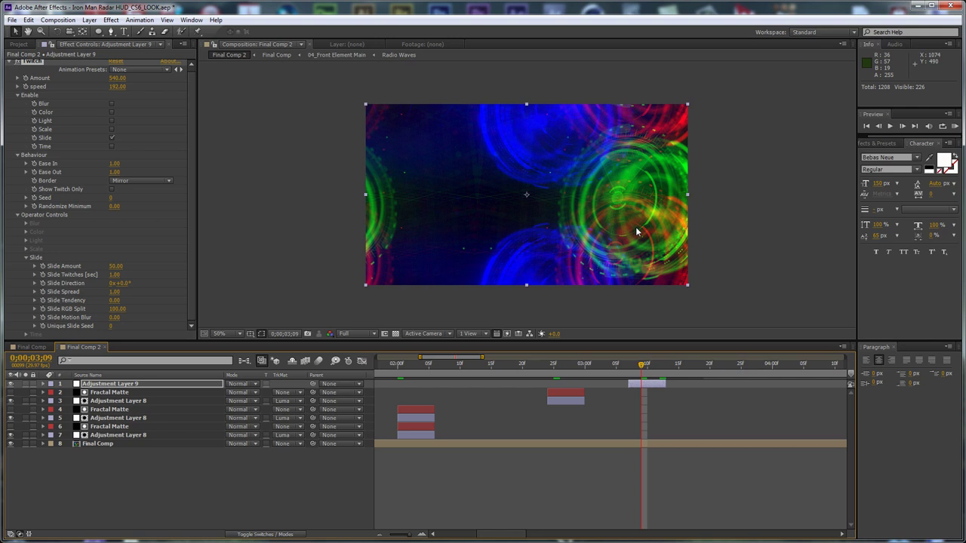
pyautogui.click(118, 78)
pyautogui.press('Return')
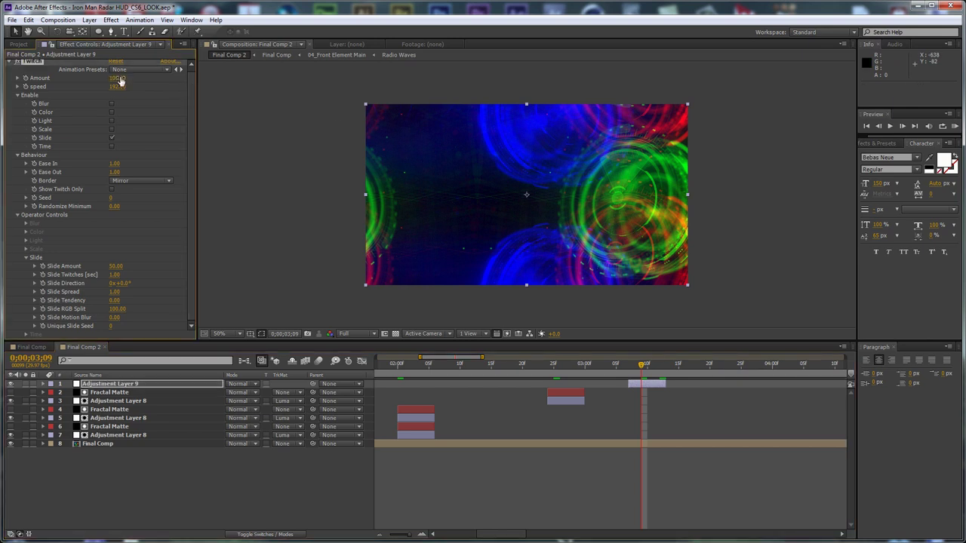
pyautogui.click(120, 86)
pyautogui.write('5')
pyautogui.press('Return')
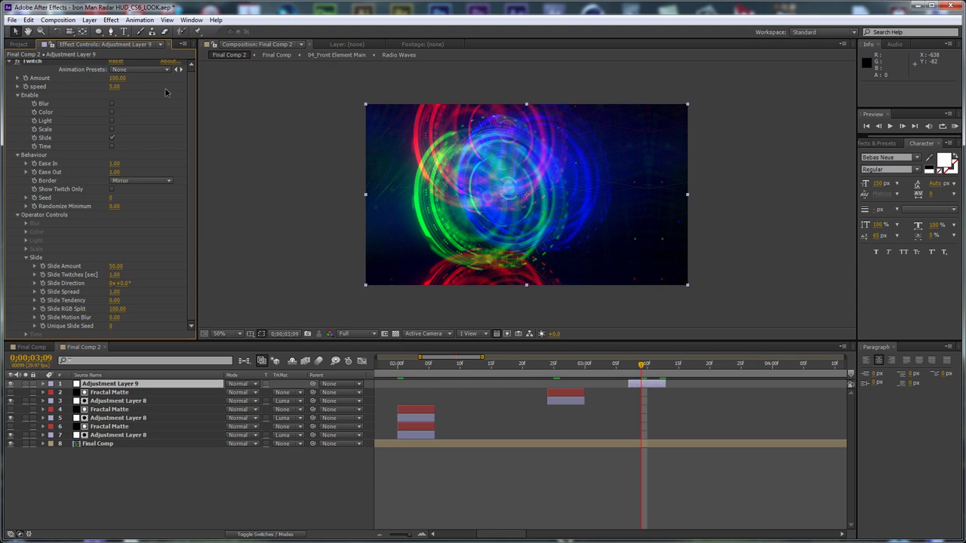
# Set the Twitch Amount to 200 and its speed to 15.
pyautogui.press('.')
pyautogui.click(115, 78)
pyautogui.write('200')
pyautogui.press('Tab')
pyautogui.write('15')
pyautogui.press('Return')
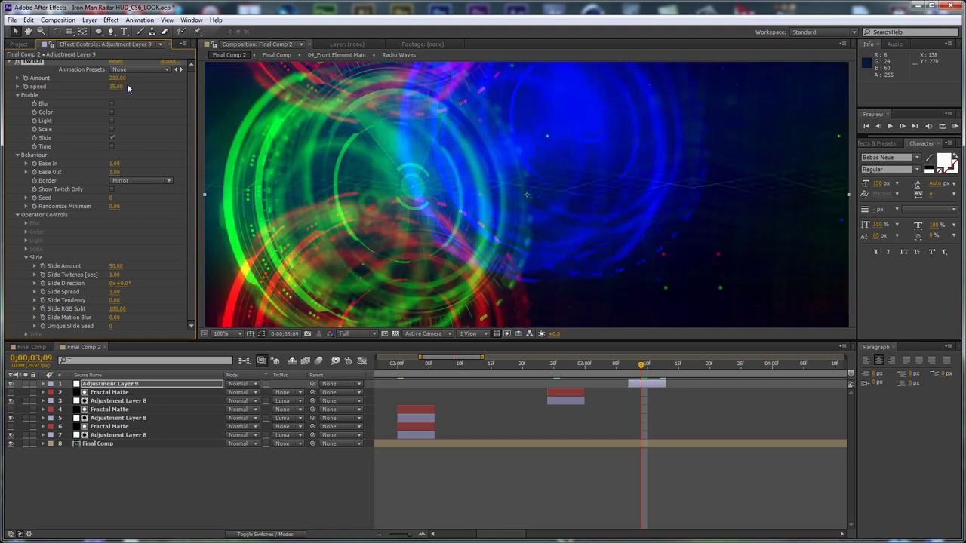
# Reduce the Slide RGB Split of the Twitch effect to 5.
pyautogui.click(115, 266)
pyautogui.write('0')
pyautogui.press('Return')
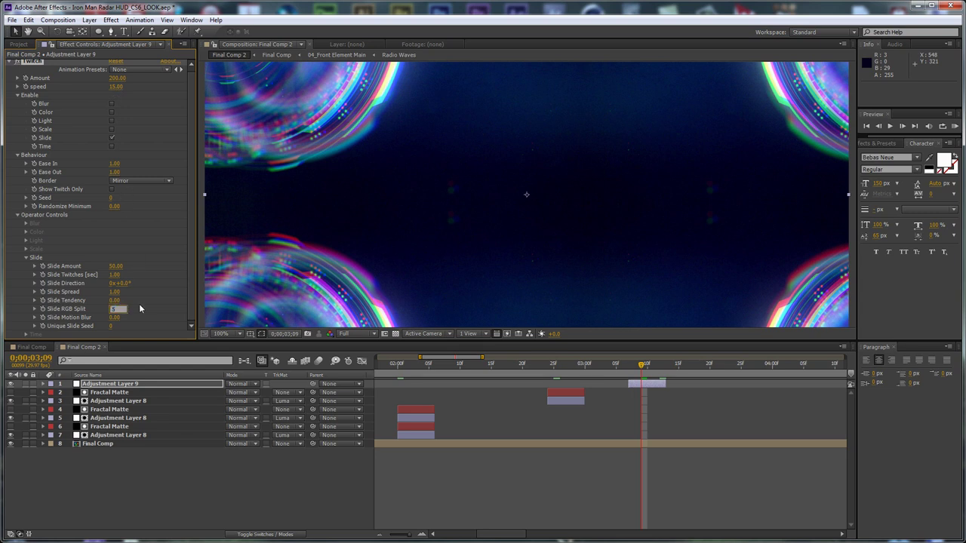
pyautogui.hotkey('ctrl', 'z')
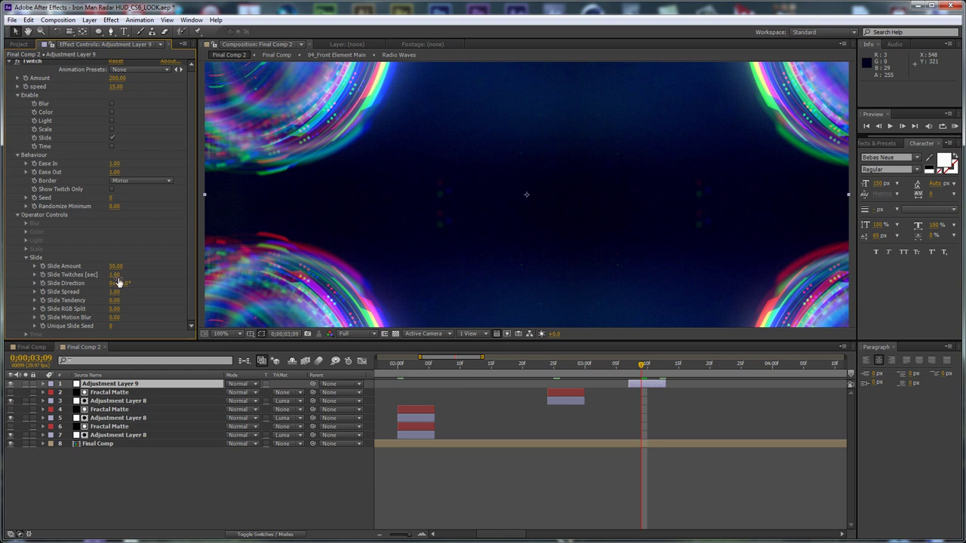
# Set Slide Amount to 15, Slide Twitches to about 3.3 and Slide Direction to 97°, and check the frames from 0;00;03;07 to 0;00;03;09.
pyautogui.moveTo(114, 275); pyautogui.dragTo(101, 277)
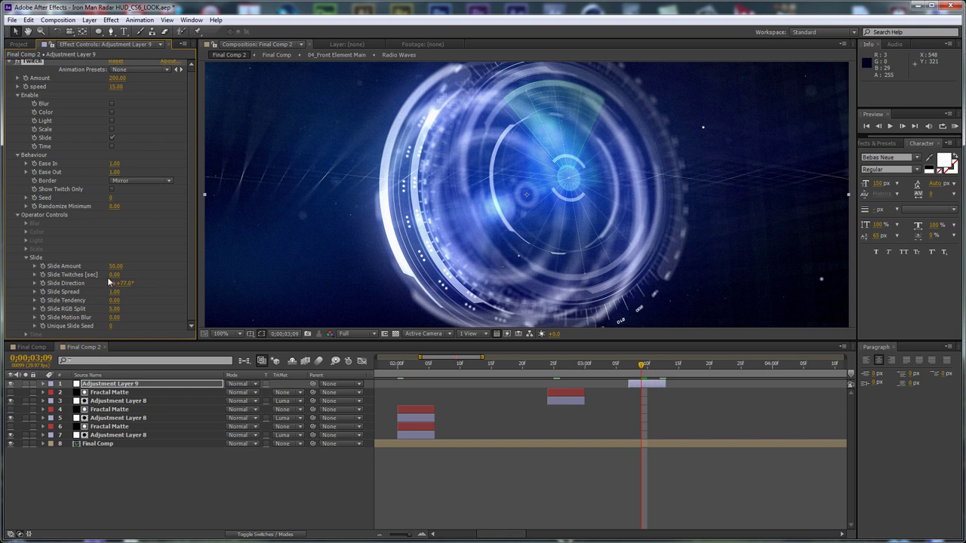
pyautogui.moveTo(115, 275); pyautogui.dragTo(136, 283)
pyautogui.click(115, 266)
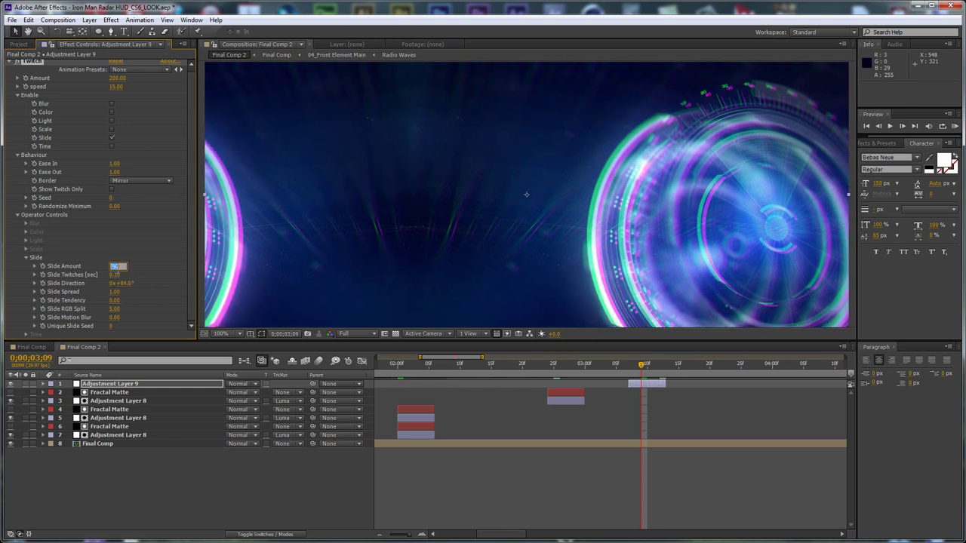
pyautogui.press('Return')
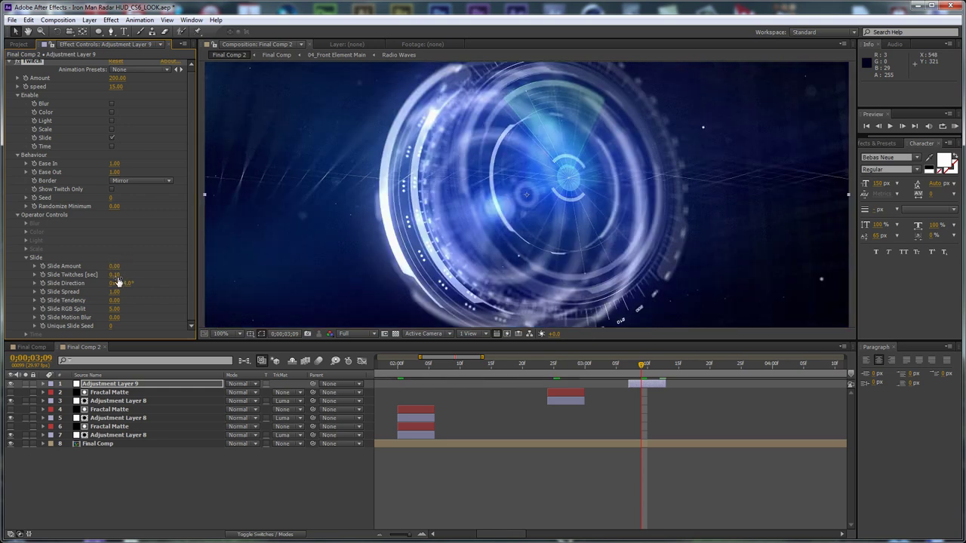
pyautogui.moveTo(136, 283); pyautogui.dragTo(117, 257)
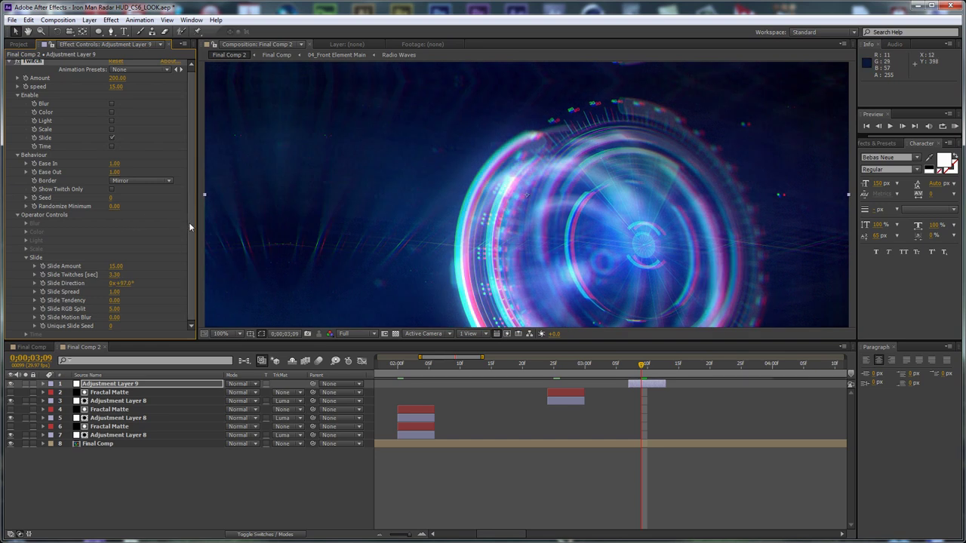
pyautogui.moveTo(616, 193); pyautogui.dragTo(571, 147)
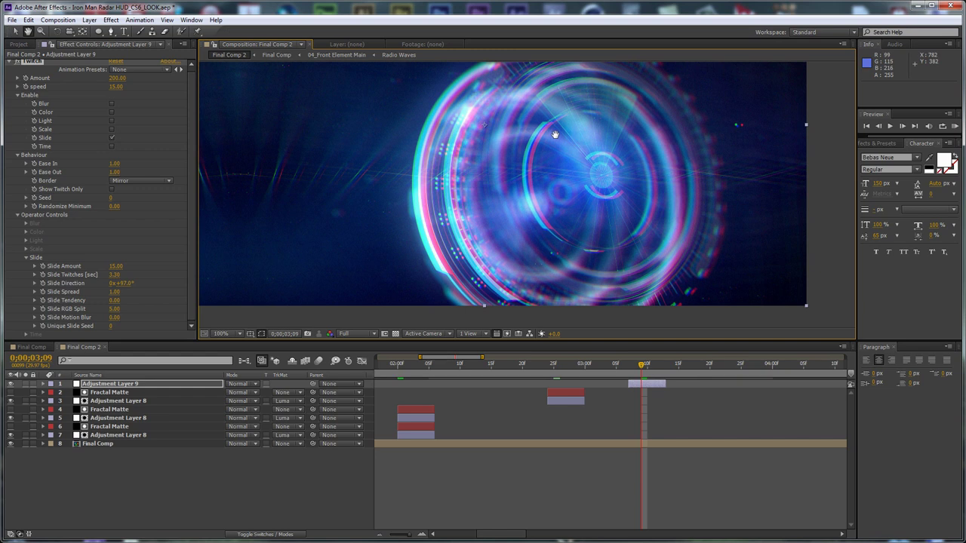
pyautogui.click(628, 366)
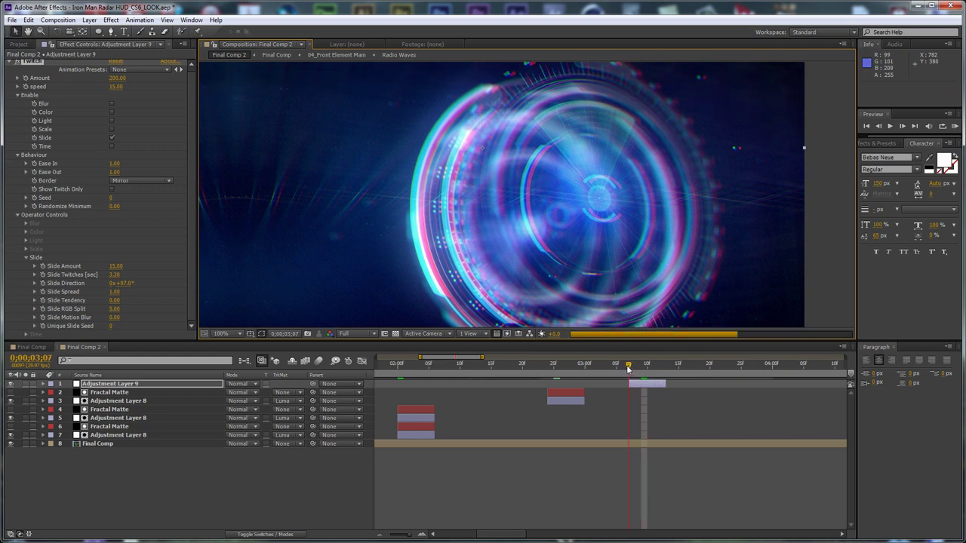
pyautogui.moveTo(628, 368); pyautogui.dragTo(642, 368)
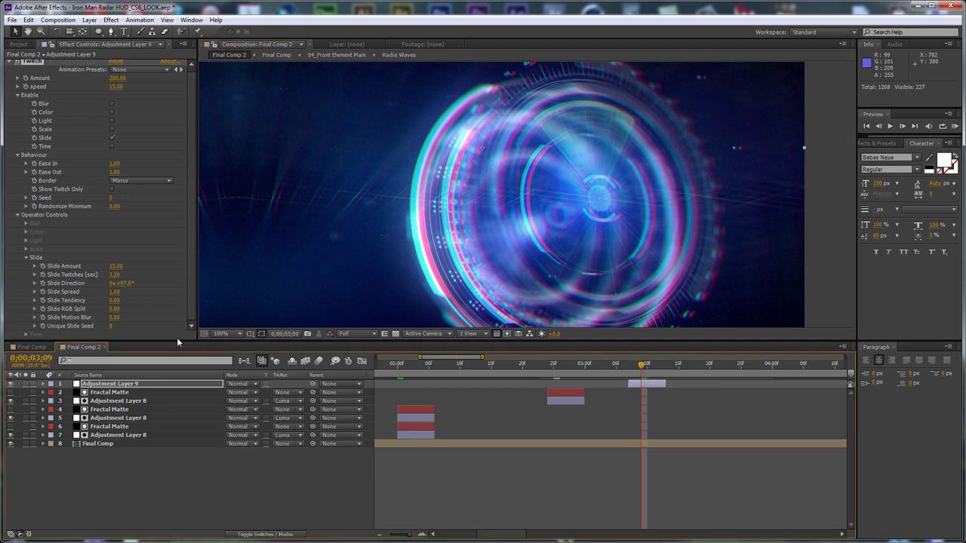
# Set Slide Spread to 0 and Slide Direction to 180°, and check the whole frame.
pyautogui.moveTo(113, 292); pyautogui.dragTo(140, 285)
pyautogui.click(123, 284)
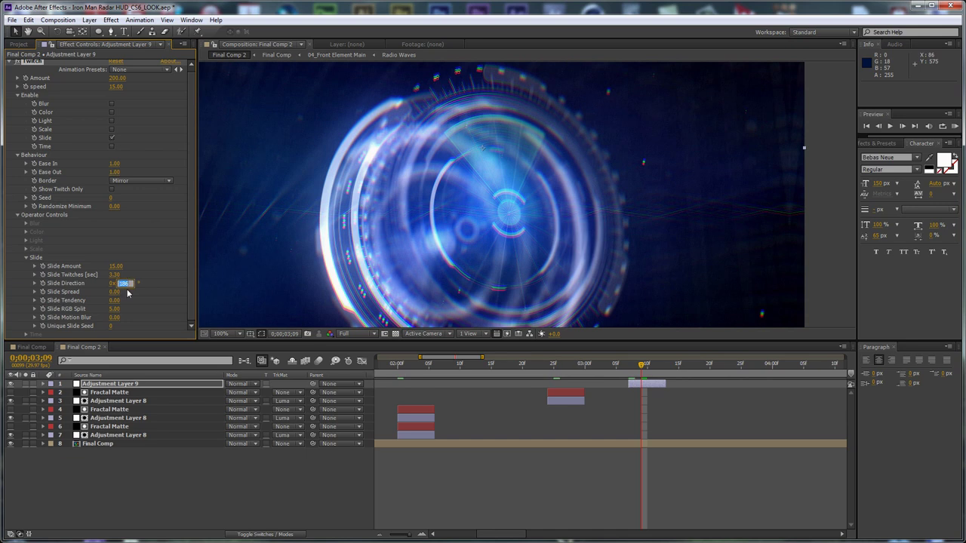
pyautogui.write('180')
pyautogui.press('Return')
pyautogui.moveTo(511, 188); pyautogui.dragTo(537, 151)
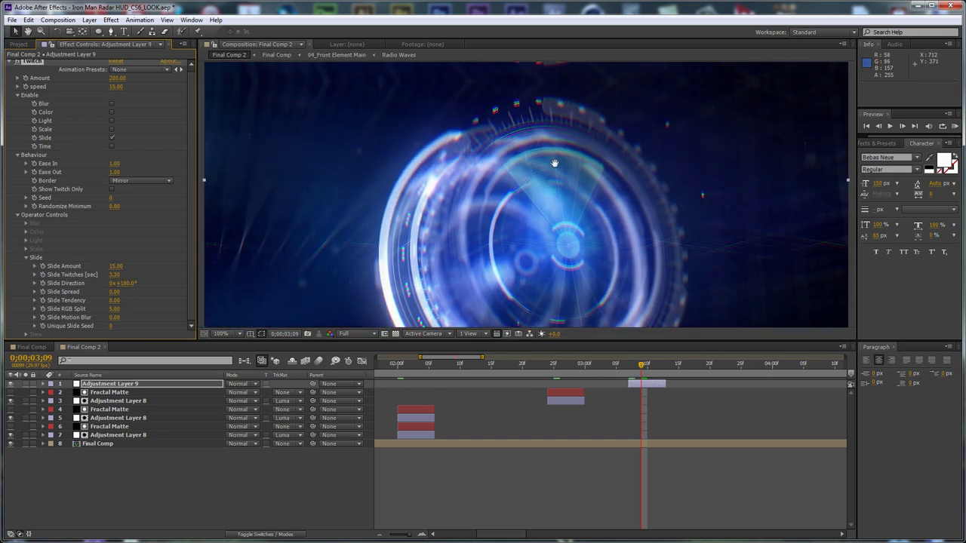
pyautogui.press(',')
pyautogui.press(',')
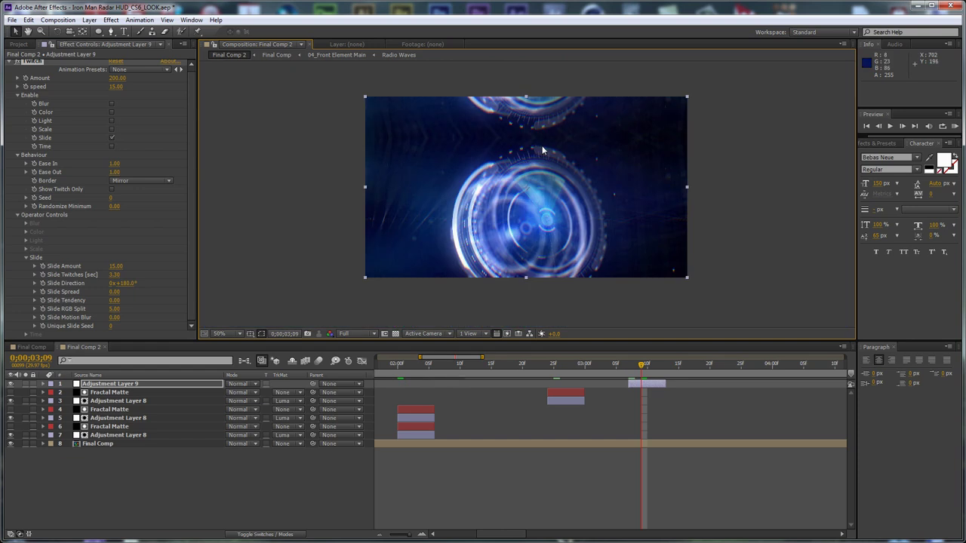
# Try a Slide Direction of 0°, settle on 90° and scrub through the glitch to 0;00;03;12.
pyautogui.click(128, 284)
pyautogui.write('0')
pyautogui.press('Return')
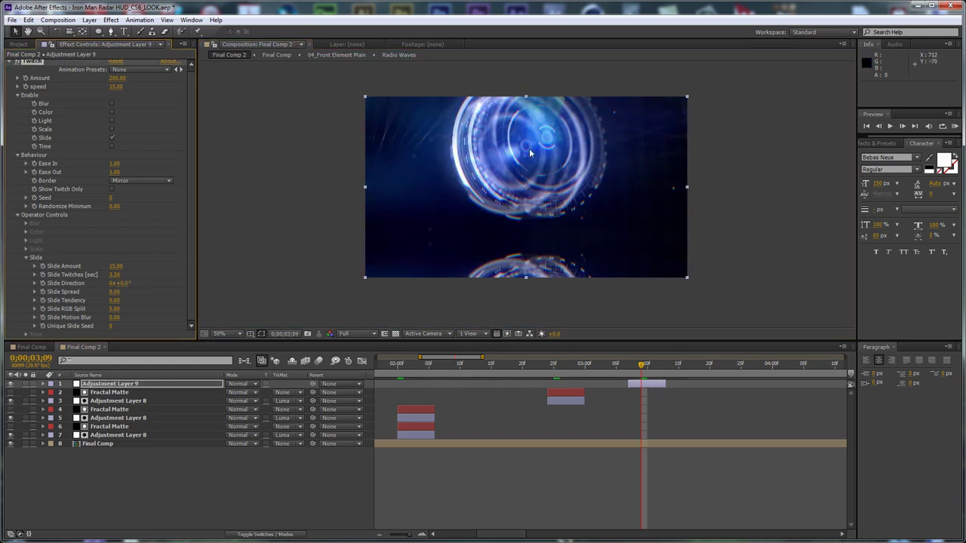
pyautogui.click(132, 283)
pyautogui.write('90')
pyautogui.press('Return')
pyautogui.moveTo(624, 373); pyautogui.dragTo(660, 375)
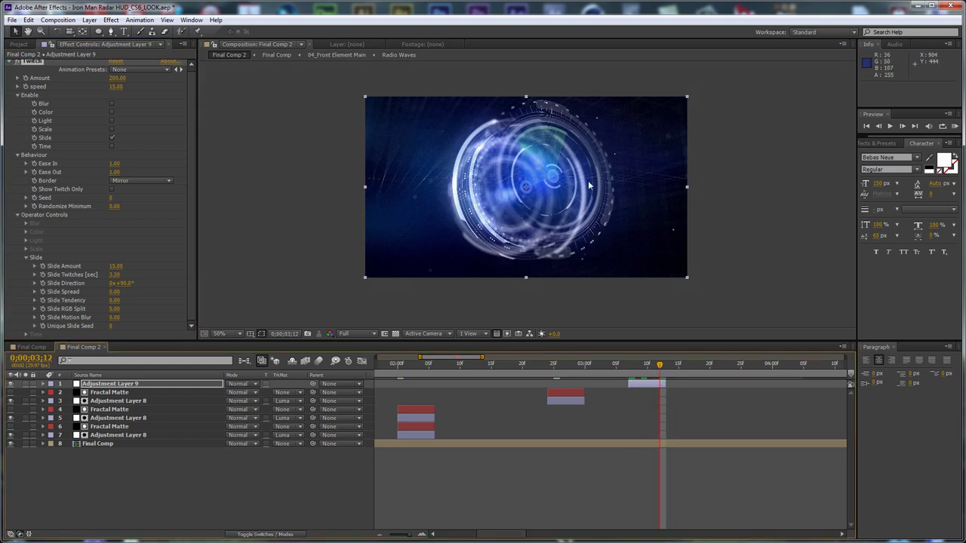
# Duplicate the Final Comp layer and trim the copy to run from 0;00;03;07 to 0;00;03;12.
pyautogui.click(20, 65)
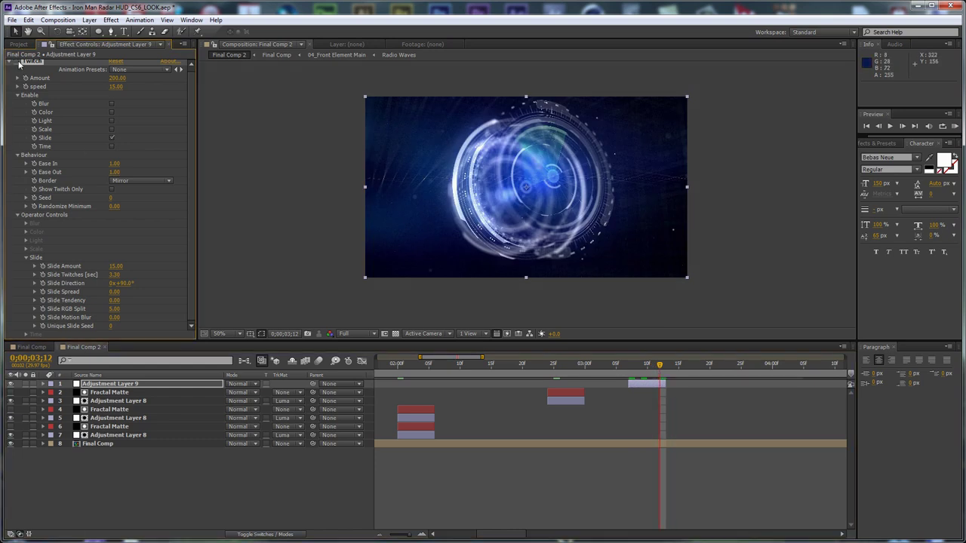
pyautogui.click(661, 444)
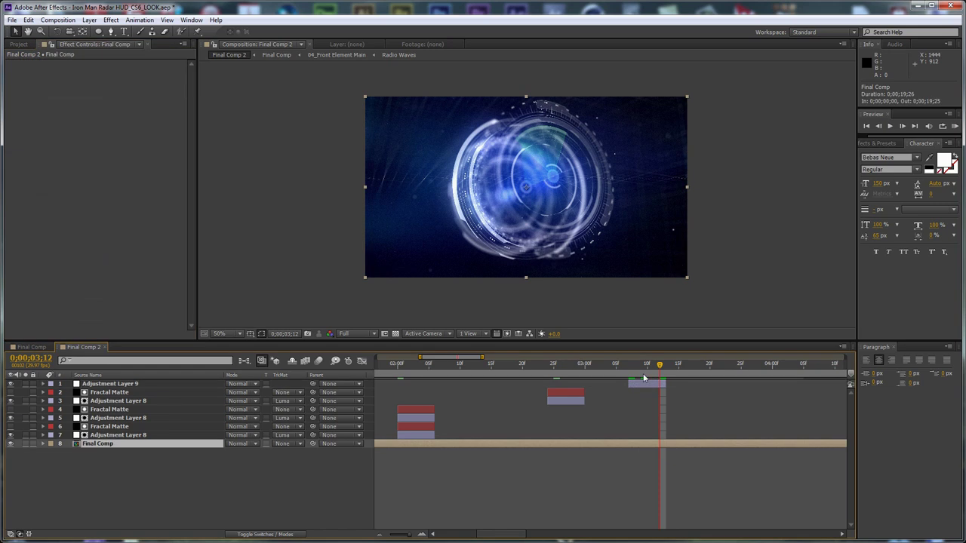
pyautogui.click(631, 366)
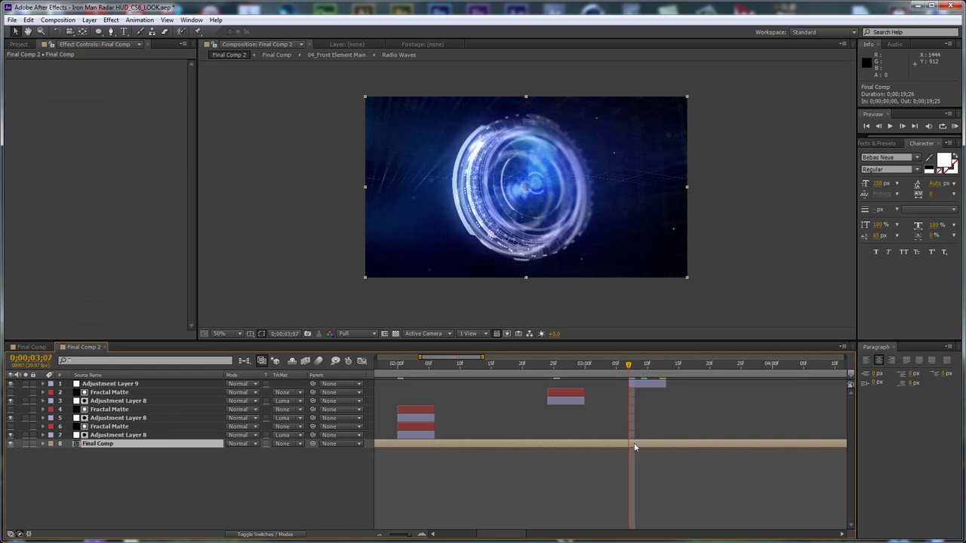
pyautogui.hotkey('ctrl', 'd')
pyautogui.hotkey('alt', '[')
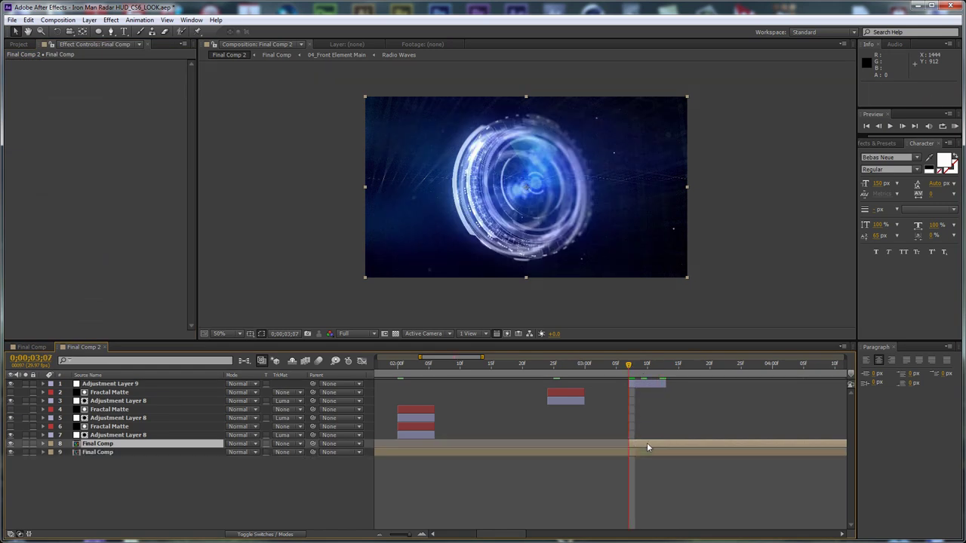
pyautogui.click(660, 367)
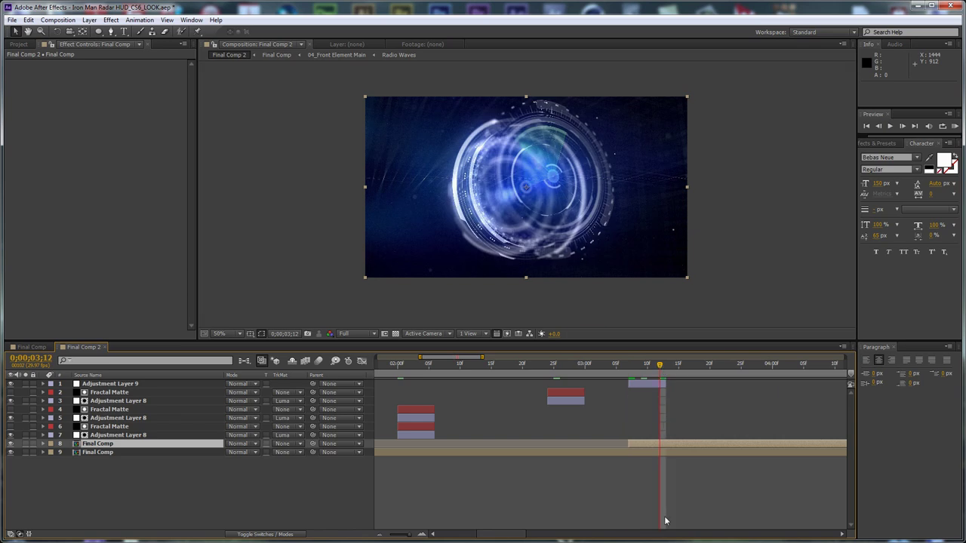
pyautogui.hotkey('alt', ']')
# Apply Channel Mixer to the trimmed Final Comp copy and set Green-Green and Blue-Blue to 0 to isolate red.
pyautogui.click(112, 20)
pyautogui.moveTo(178, 112)
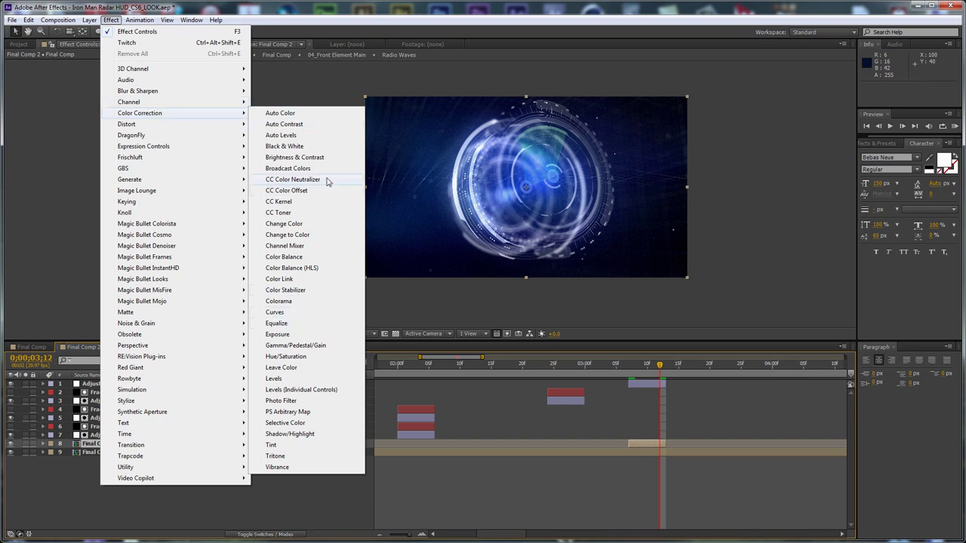
pyautogui.click(322, 247)
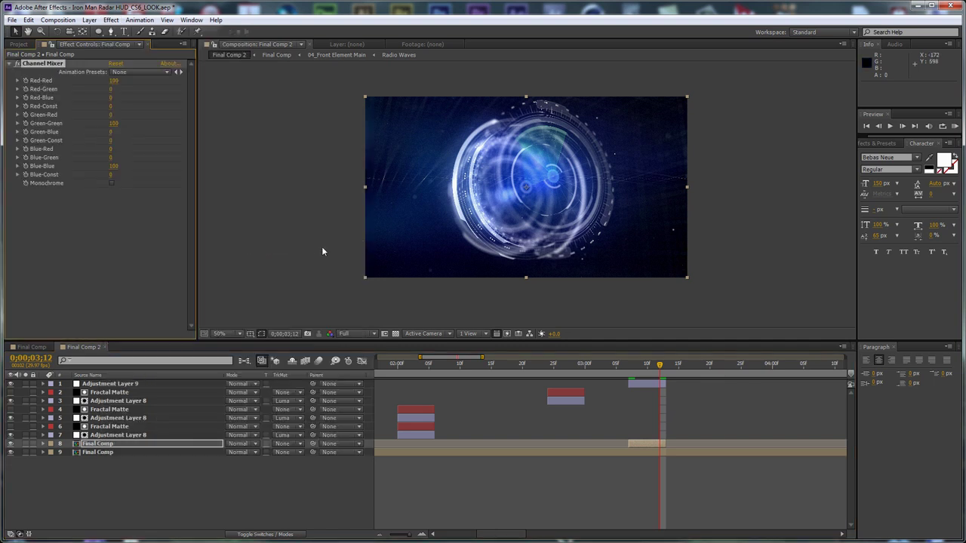
pyautogui.click(114, 123)
pyautogui.write('0')
pyautogui.press('Return')
pyautogui.click(111, 166)
pyautogui.write('0')
pyautogui.press('Return')
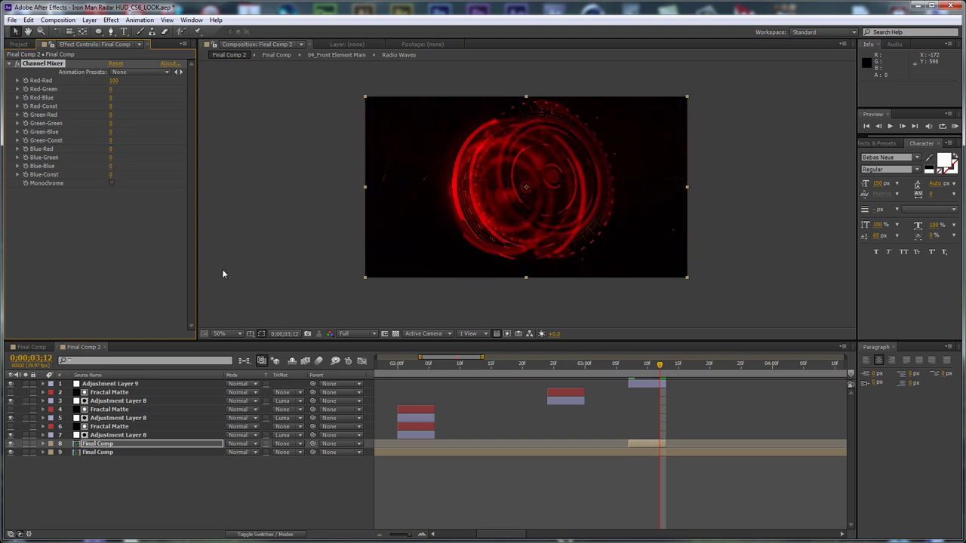
# Duplicate the red Final Comp layer, reset the copy's Channel Mixer and set Red-Red and Blue-Blue to 0 to isolate green.
pyautogui.click(649, 445)
pyautogui.hotkey('ctrl', 'd')
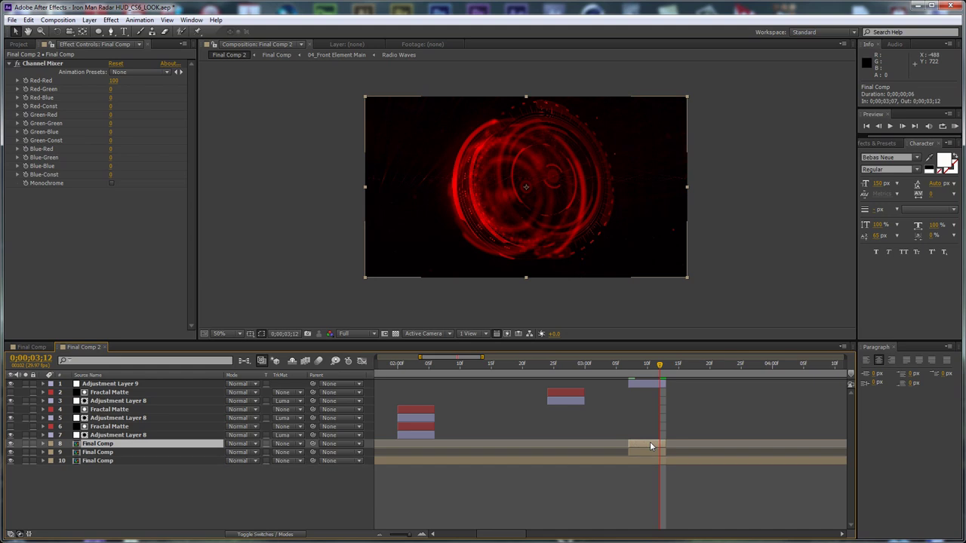
pyautogui.click(116, 64)
pyautogui.click(114, 80)
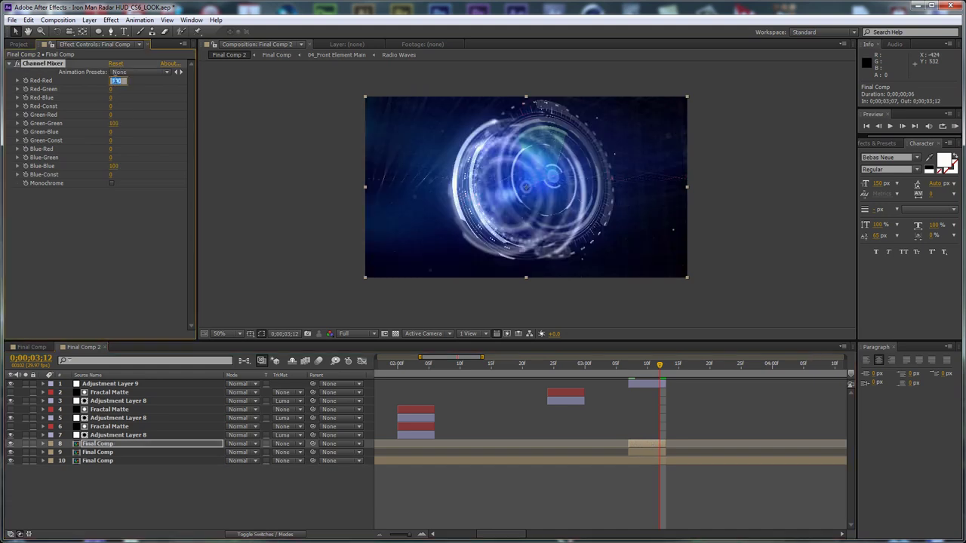
pyautogui.write('0')
pyautogui.press('Return')
pyautogui.click(113, 165)
pyautogui.write('0')
pyautogui.press('Return')
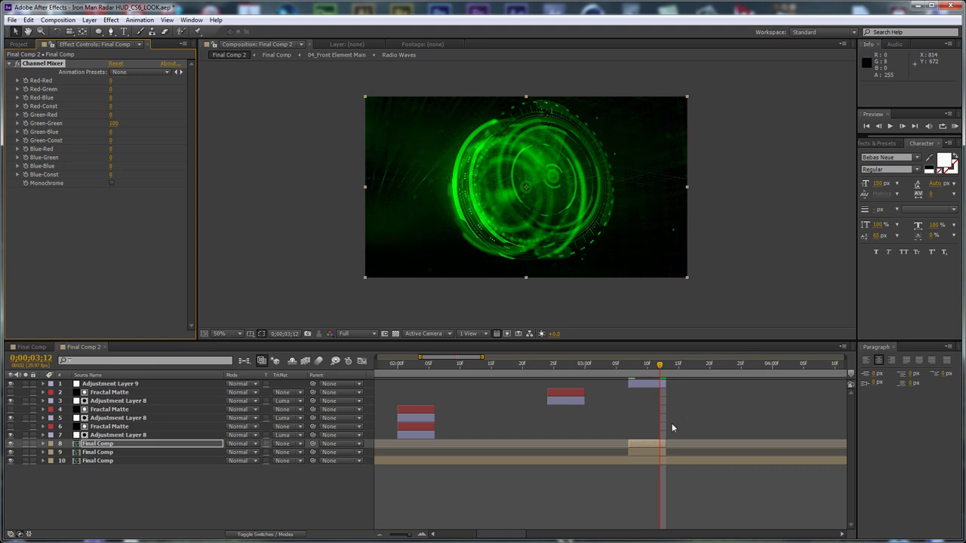
# Duplicate the green Final Comp layer, reset the copy's Channel Mixer and set Red-Red and Green-Green to 0 to isolate blue.
pyautogui.click(645, 446)
pyautogui.hotkey('ctrl', 'd')
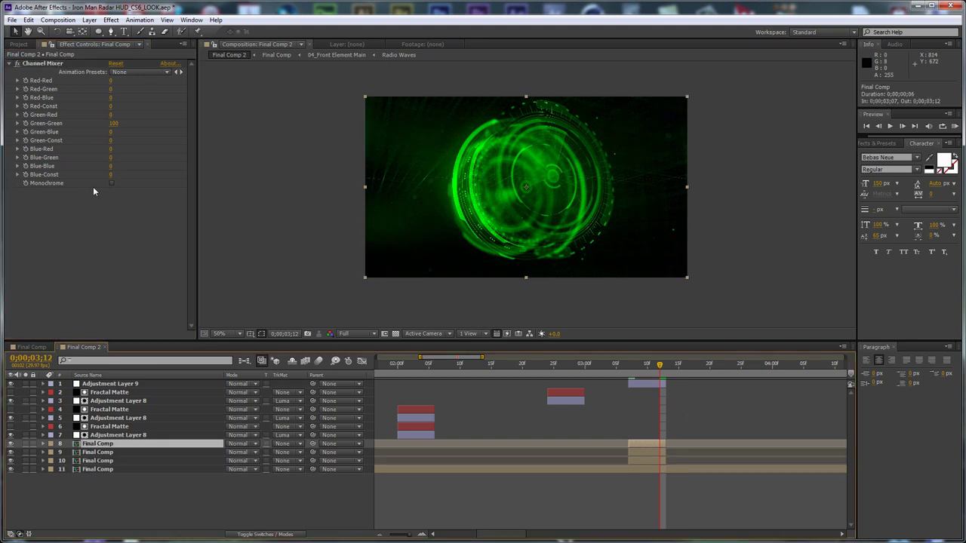
pyautogui.hotkey('ctrl', 'z')
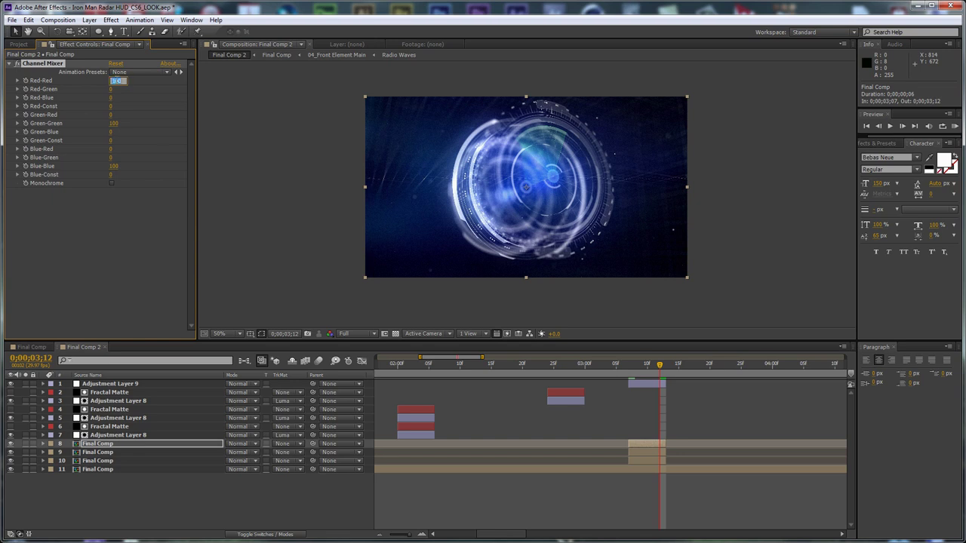
pyautogui.click(114, 123)
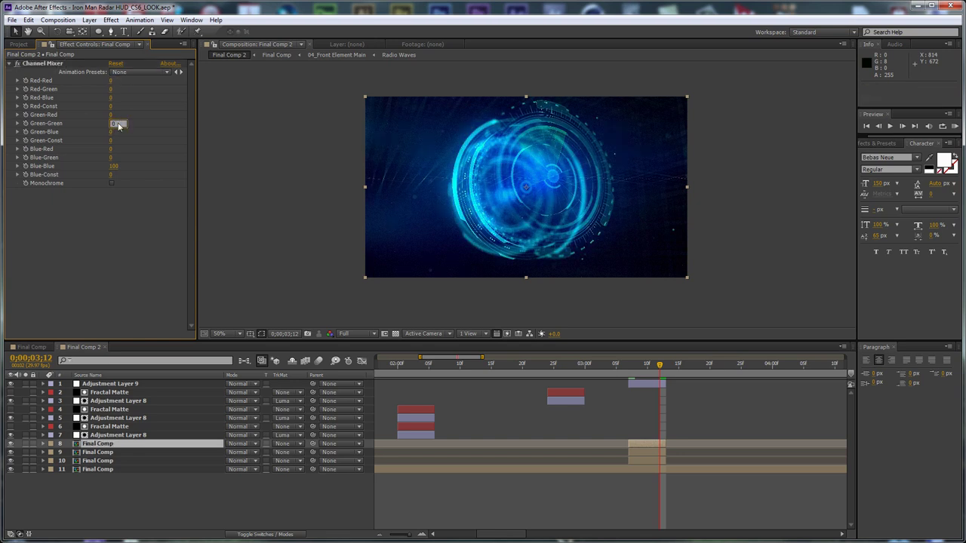
pyautogui.write('0')
pyautogui.press('Return')
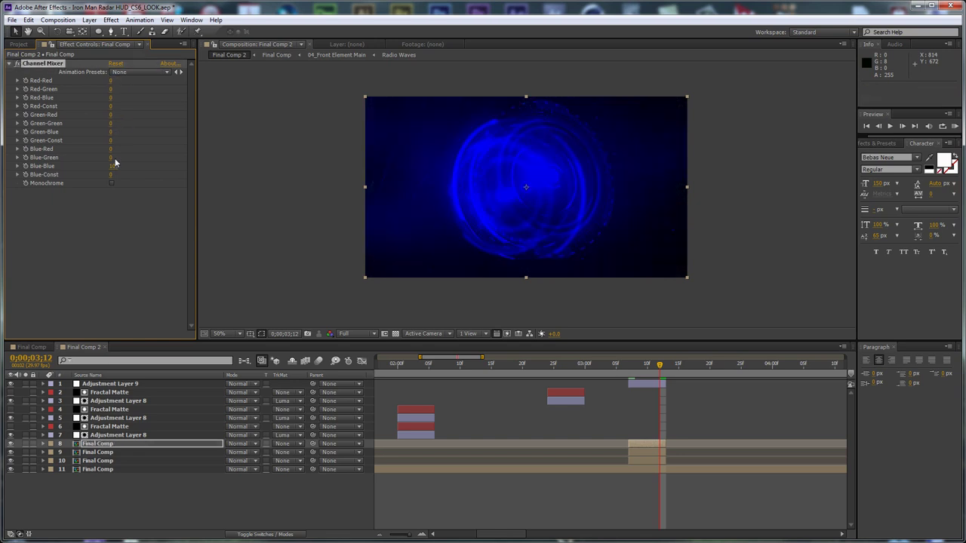
# Try the Add blending mode on the three color-isolated Final Comp copies and settle on Screen.
pyautogui.keyDown('shift'); pyautogui.click(117, 461); pyautogui.keyUp('shift')
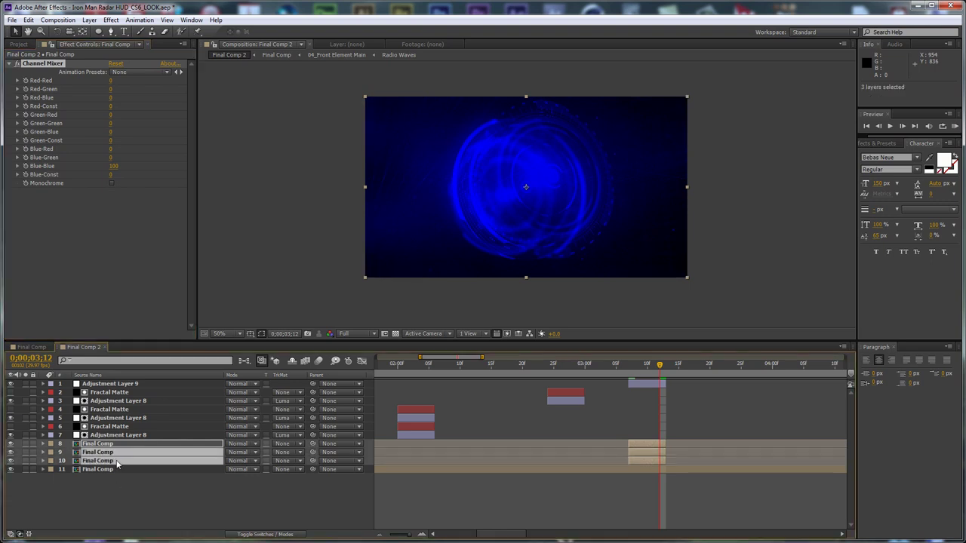
pyautogui.click(235, 462)
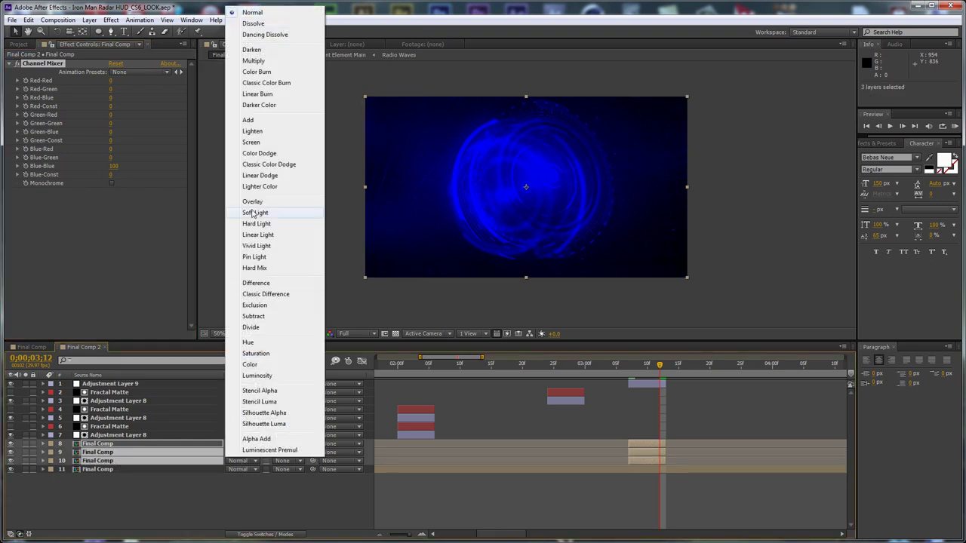
pyautogui.click(259, 122)
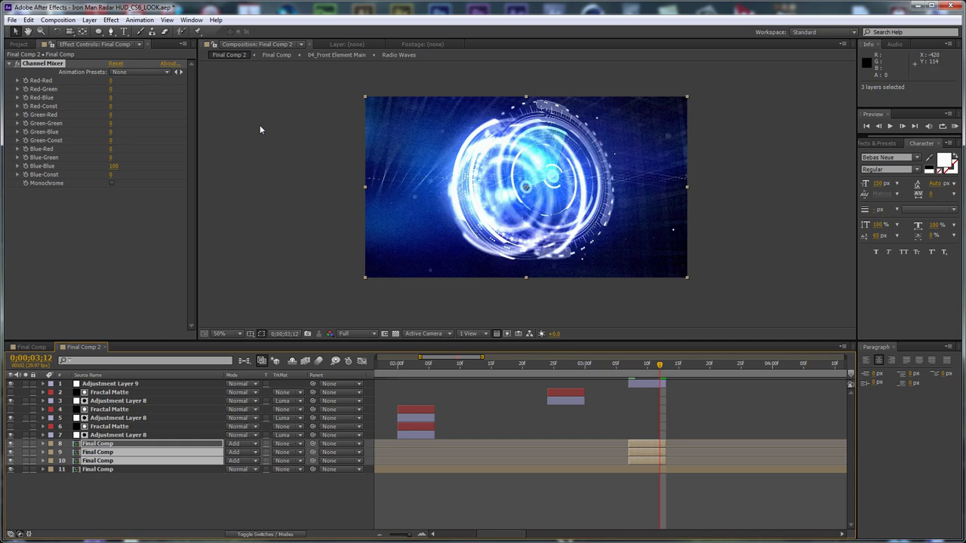
pyautogui.click(239, 463)
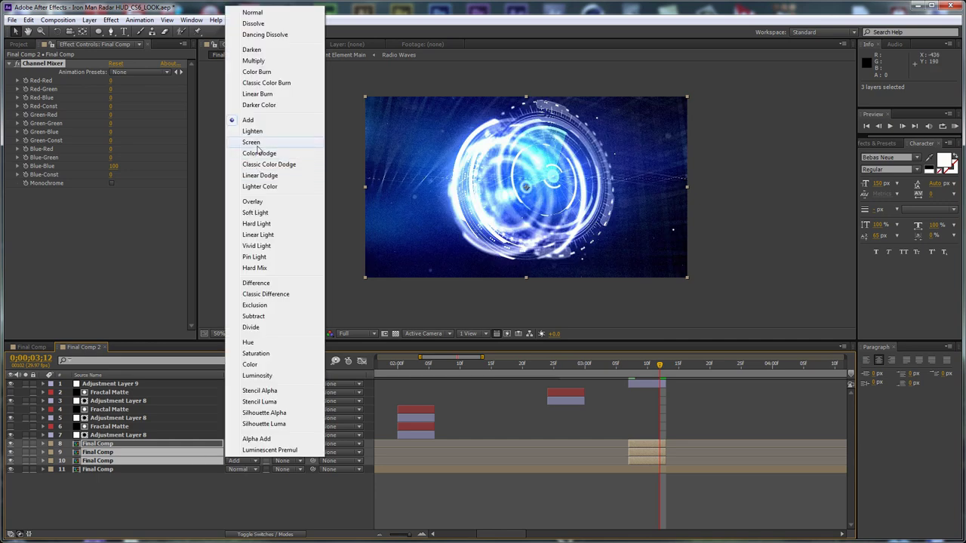
pyautogui.click(259, 147)
# Nudge the blue Final Comp copy 18 pixels to the right to offset its color channel.
pyautogui.press('.')
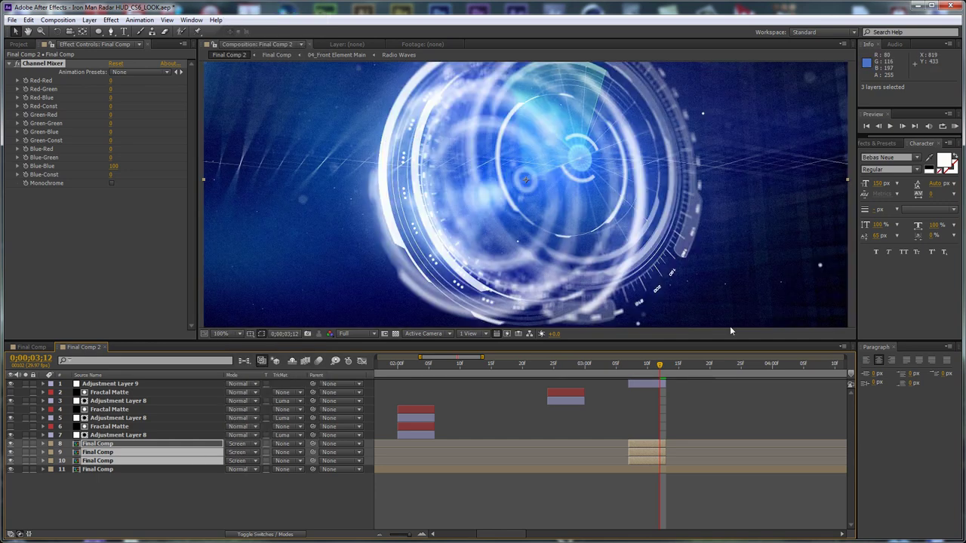
pyautogui.click(666, 427)
pyautogui.click(653, 442)
pyautogui.press(',')
pyautogui.press('Right')
pyautogui.press('Right')
pyautogui.press('Right')
pyautogui.press('Right')
pyautogui.press('Right')
pyautogui.press('Right')
pyautogui.press('Right')
pyautogui.press('Right')
pyautogui.press('Right')
pyautogui.press('Right')
pyautogui.press('Right')
pyautogui.press('Right')
pyautogui.press('Right')
pyautogui.press('Right')
pyautogui.press('Right')
pyautogui.press('Right')
pyautogui.press('Right')
pyautogui.press('Right')
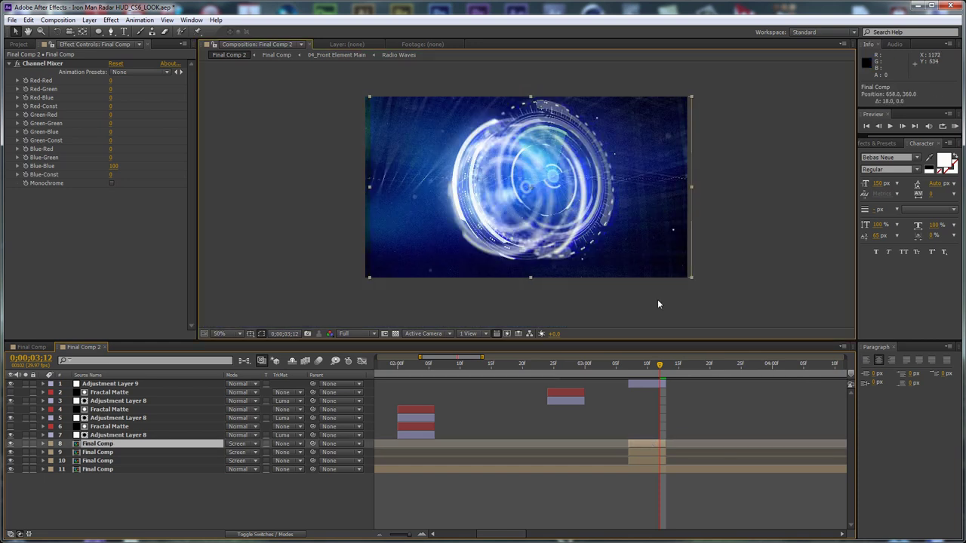
# Nudge the green Final Comp copy 12 pixels to the left and fit the whole composition in view.
pyautogui.click(647, 453)
pyautogui.hotkey('shift', 'Left')
pyautogui.press('Left')
pyautogui.press('Left')
pyautogui.press('.')
pyautogui.moveTo(547, 159); pyautogui.dragTo(619, 177)
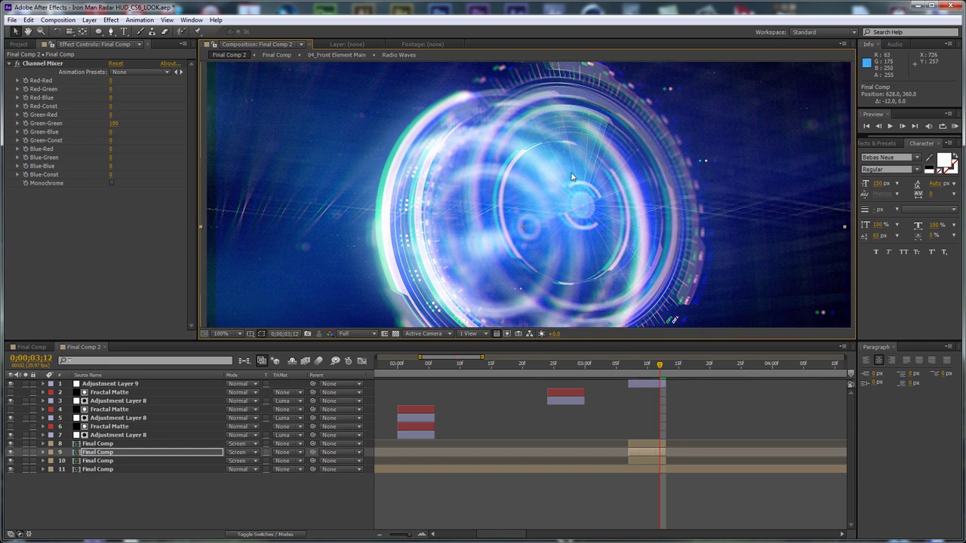
pyautogui.scroll(-1, 572, 181)
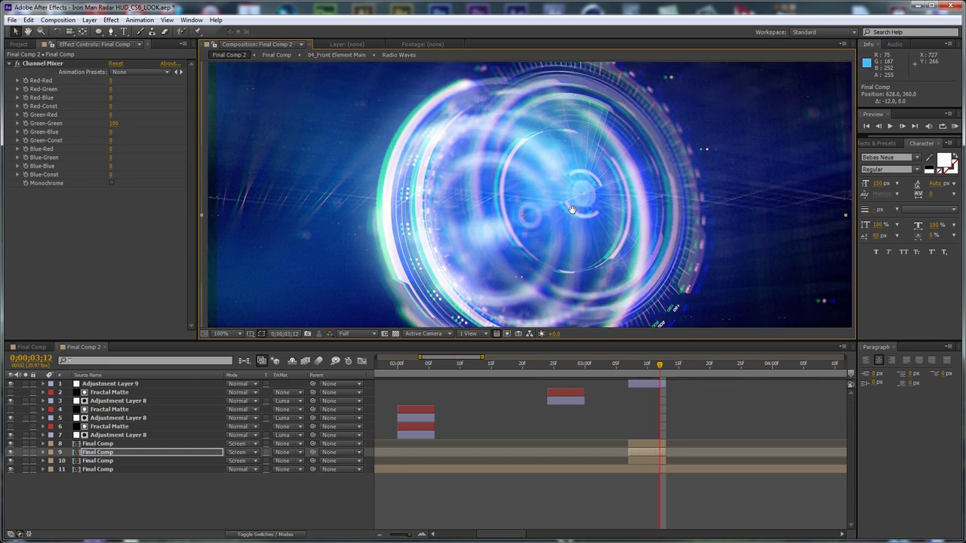
pyautogui.click(227, 337)
pyautogui.click(240, 346)
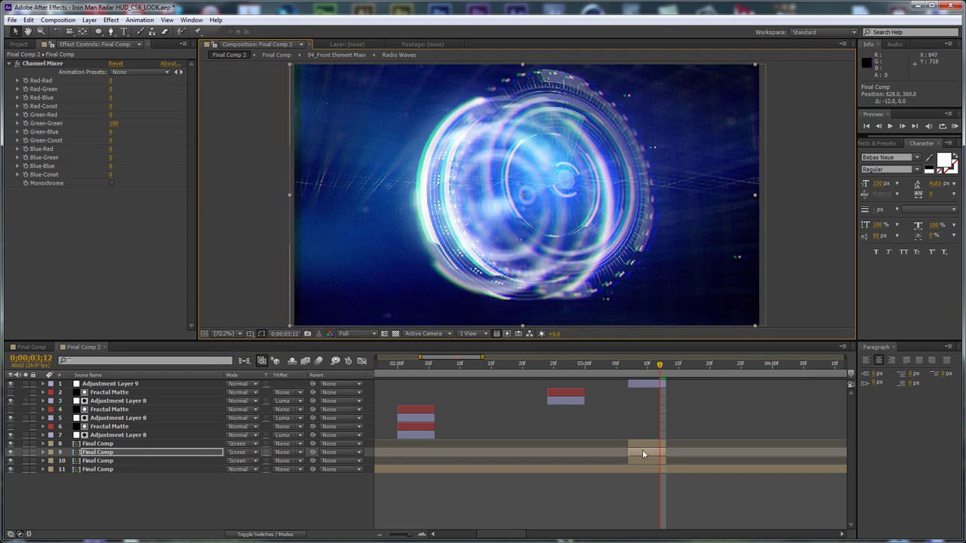
# Review the glitches at 0;00;02;25 and 0;00;02;03, then check the clean frame at 0;00;04;00.
pyautogui.click(643, 452)
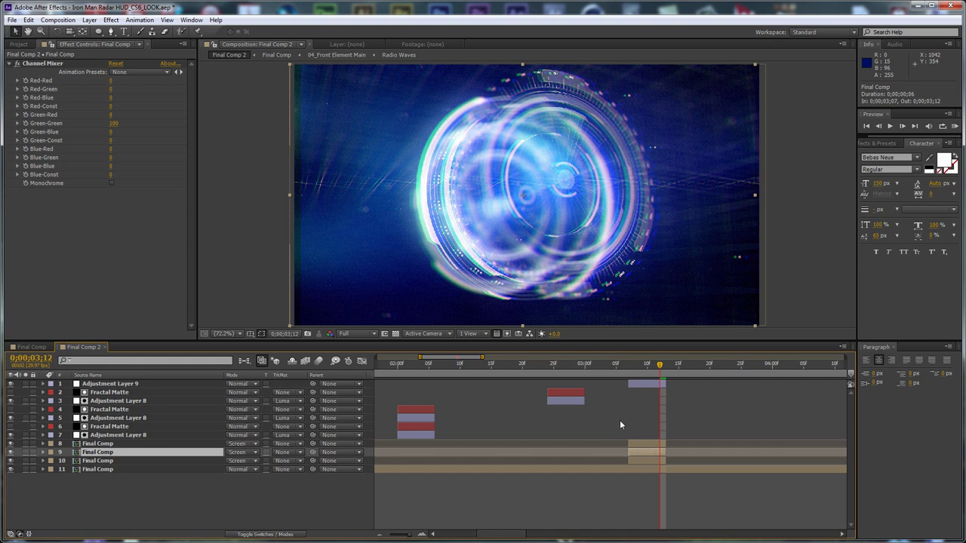
pyautogui.moveTo(646, 370); pyautogui.dragTo(555, 373)
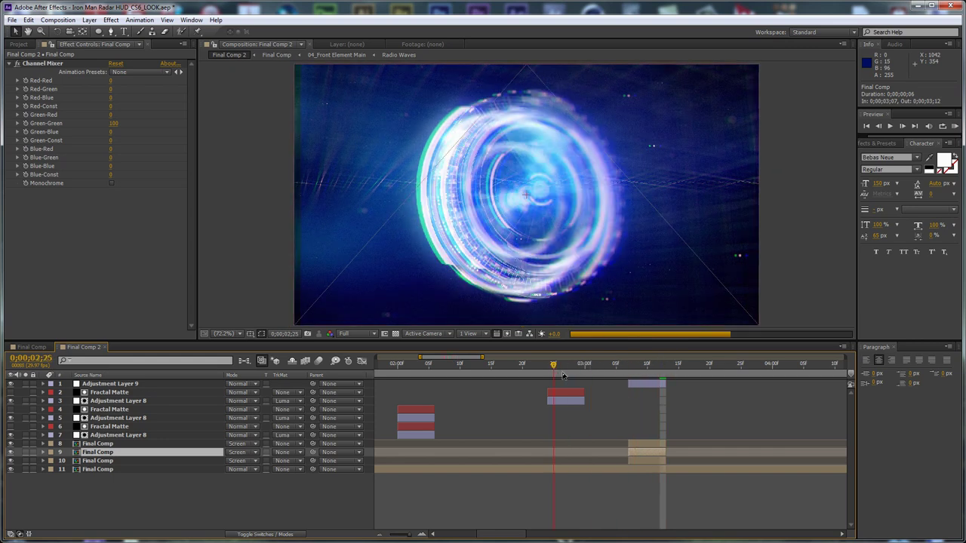
pyautogui.moveTo(404, 369); pyautogui.dragTo(416, 371)
pyautogui.click(494, 393)
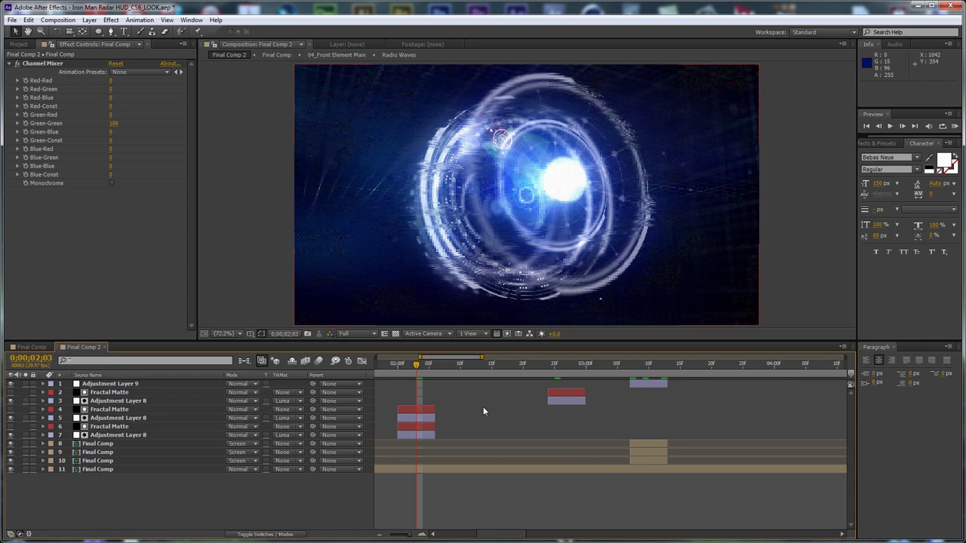
pyautogui.click(777, 370)
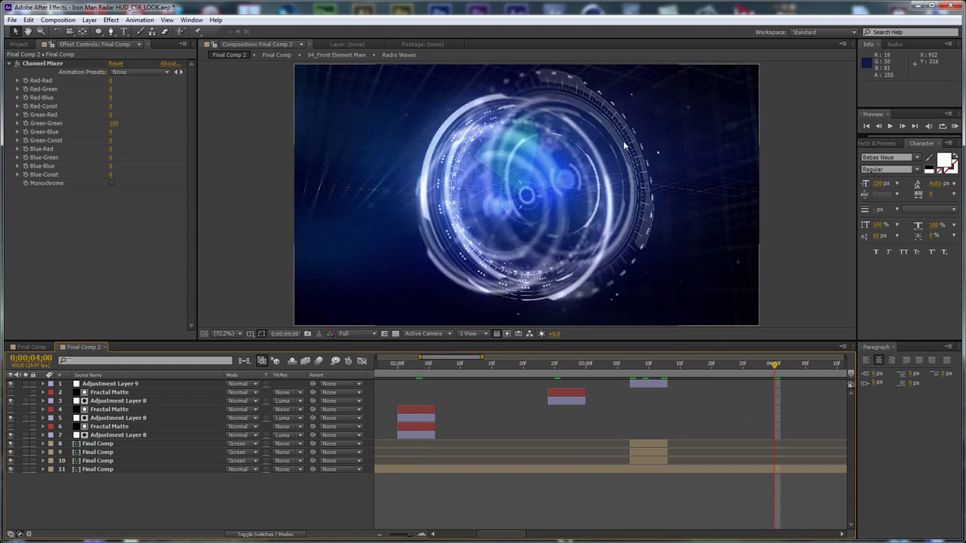